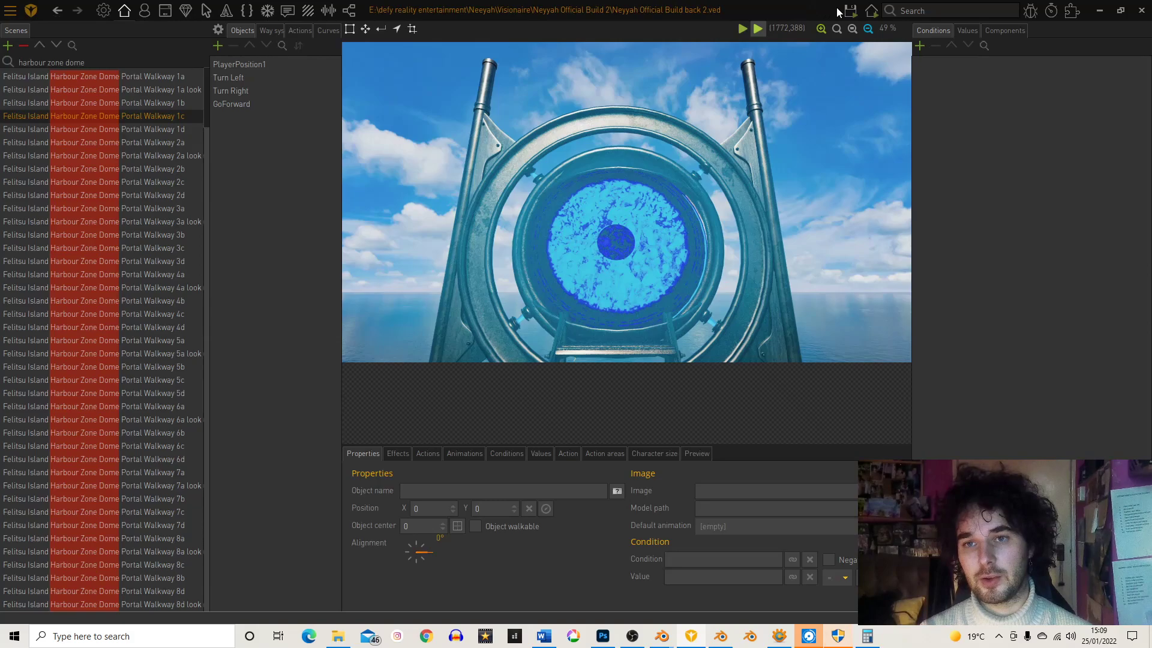
Step: Use Save + run on scene to test-run the game from the Portal Walkway 1c scene
mouse_move(849, 12)
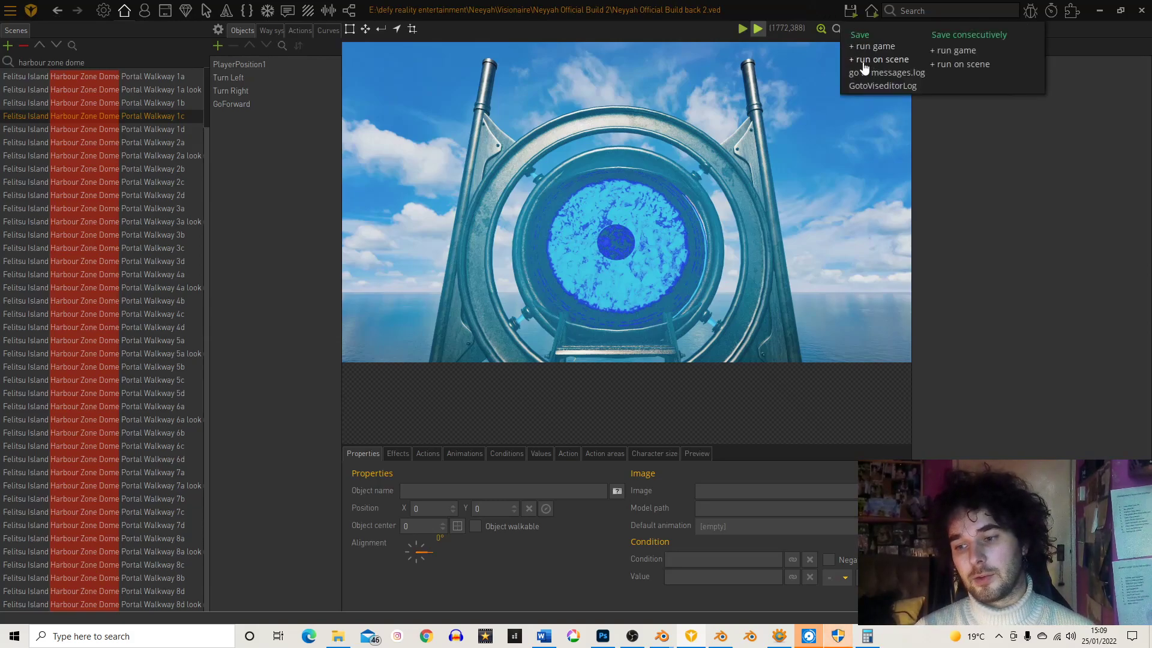
left_click(865, 62)
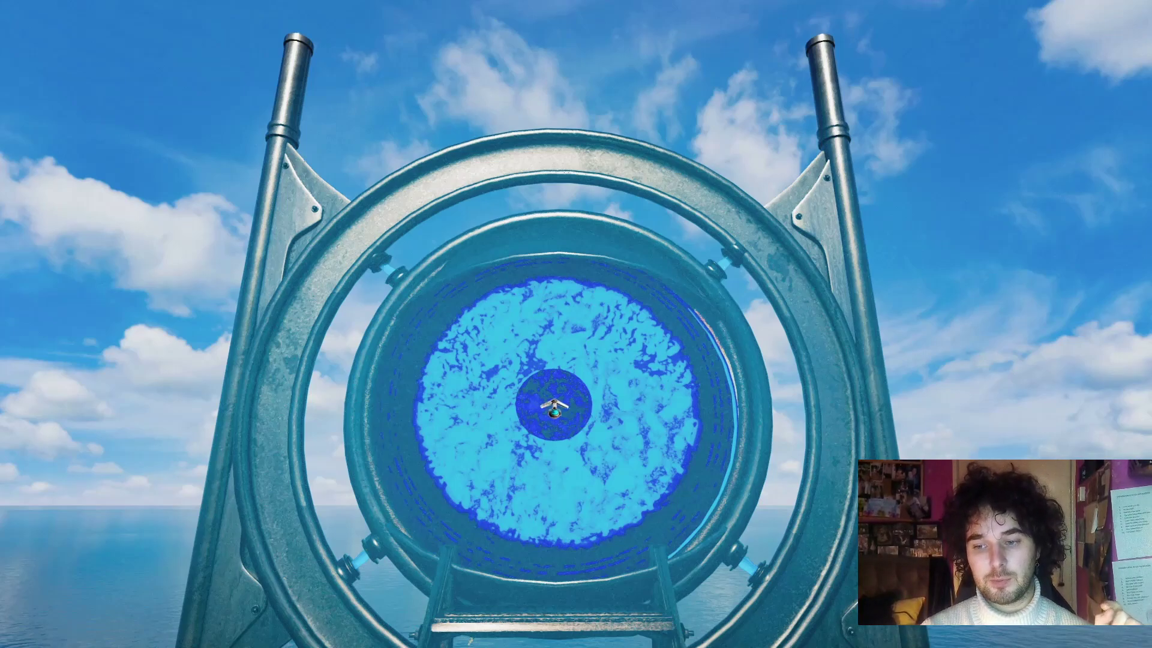
Step: Walk along the walkway and turn right to approach the blue portal ring
left_click(566, 416)
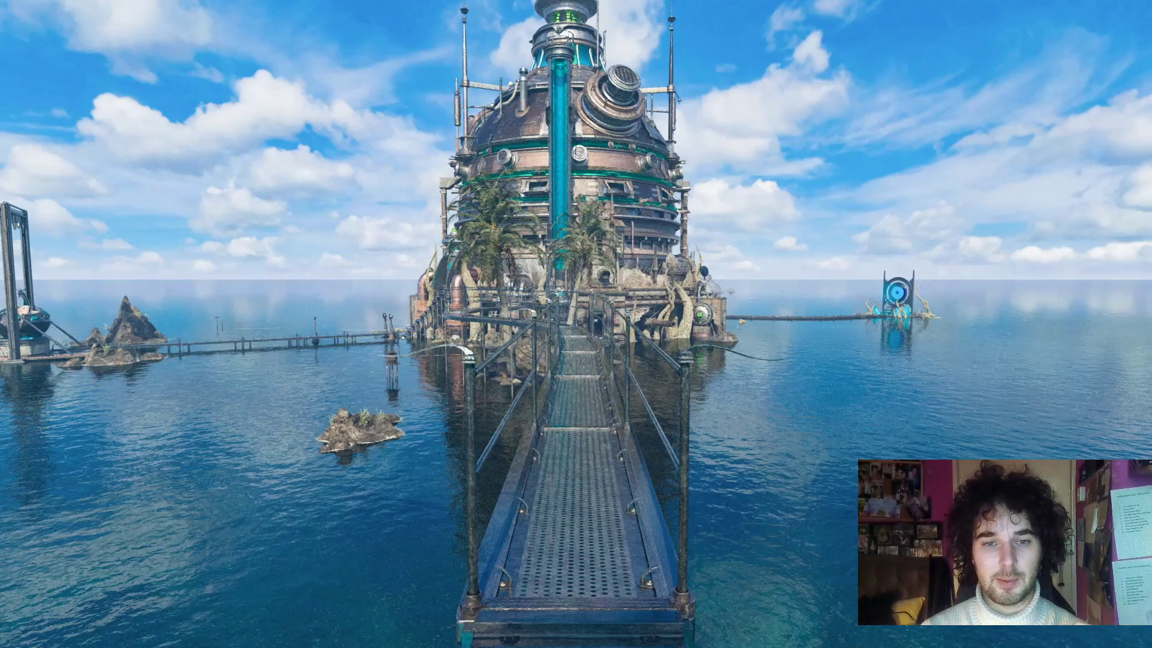
left_click(588, 342)
left_click(585, 416)
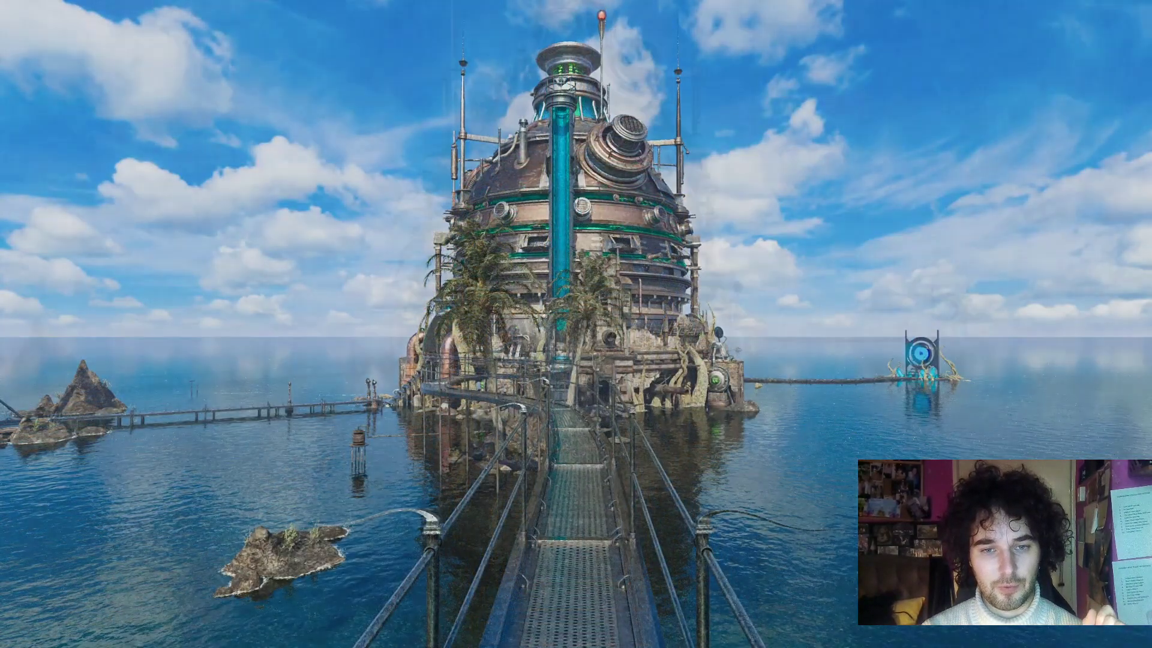
left_click(1094, 337)
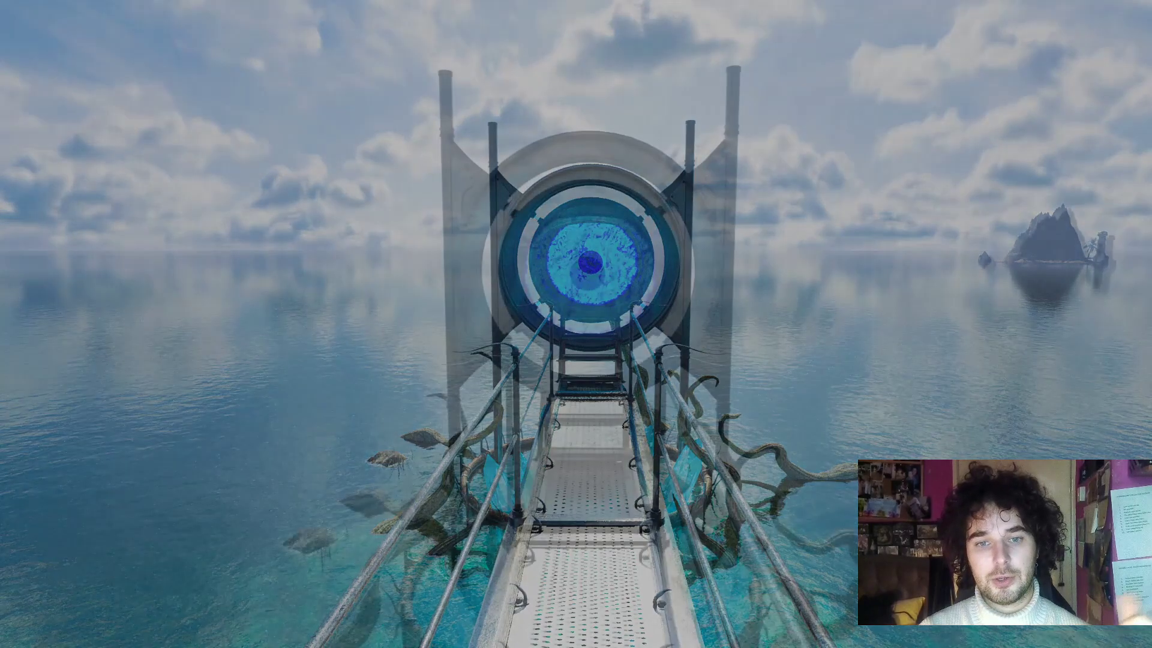
left_click(594, 347)
left_click(594, 346)
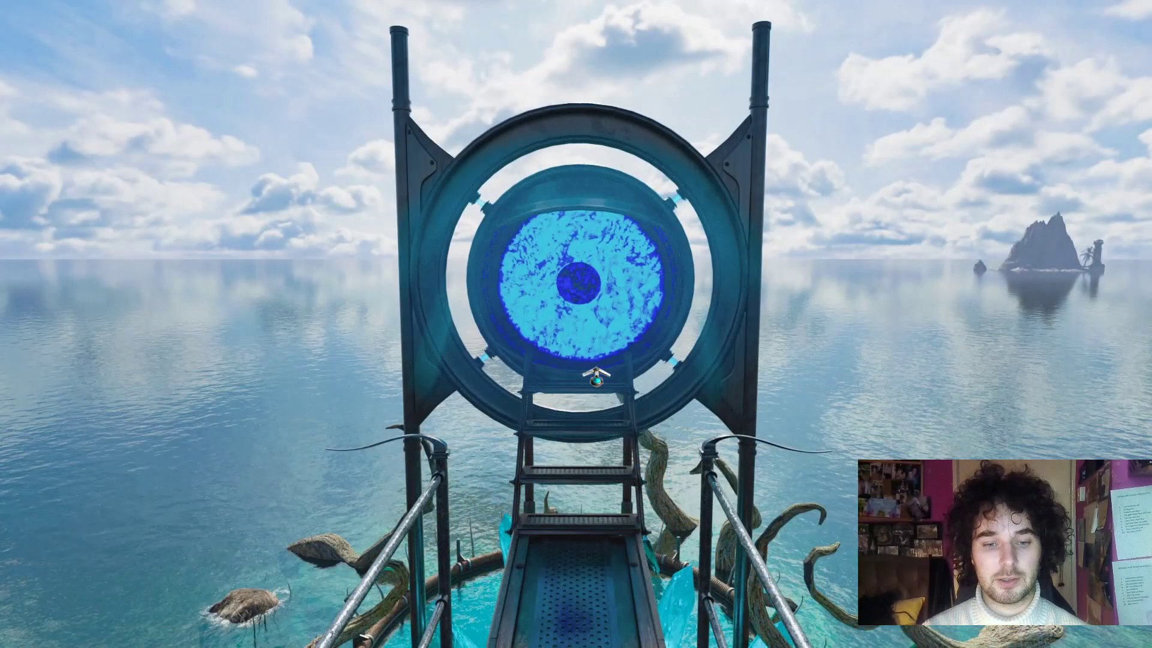
left_click(596, 367)
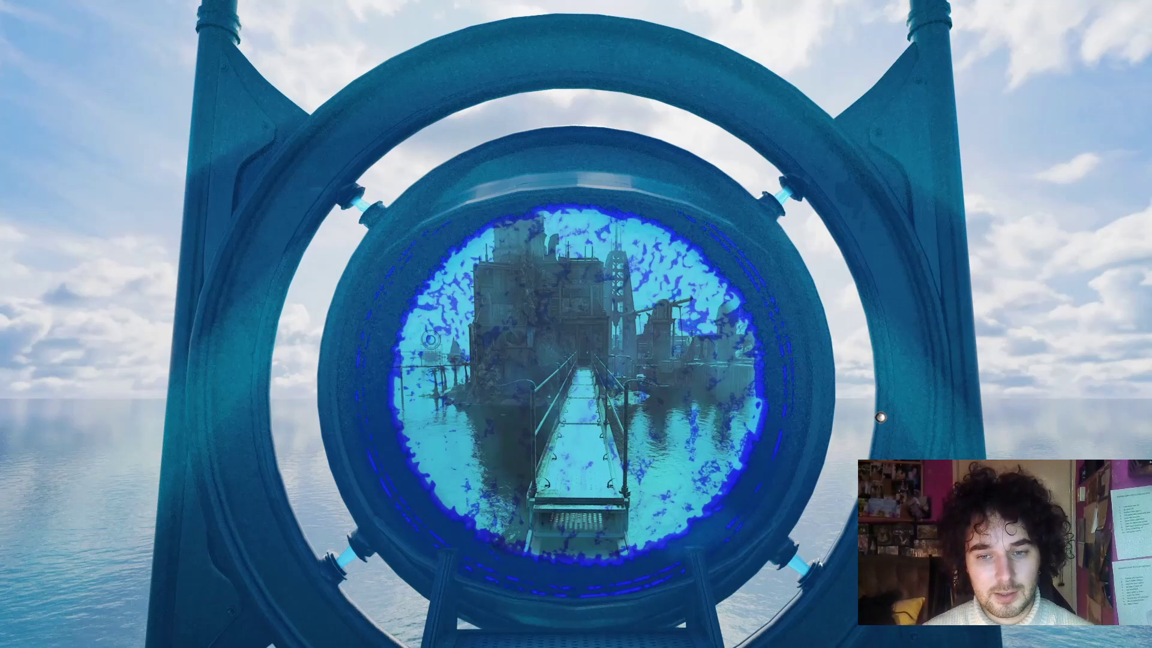
Step: Look toward the sea and island walkway, then step through the portal to the dome tower
left_click(1068, 423)
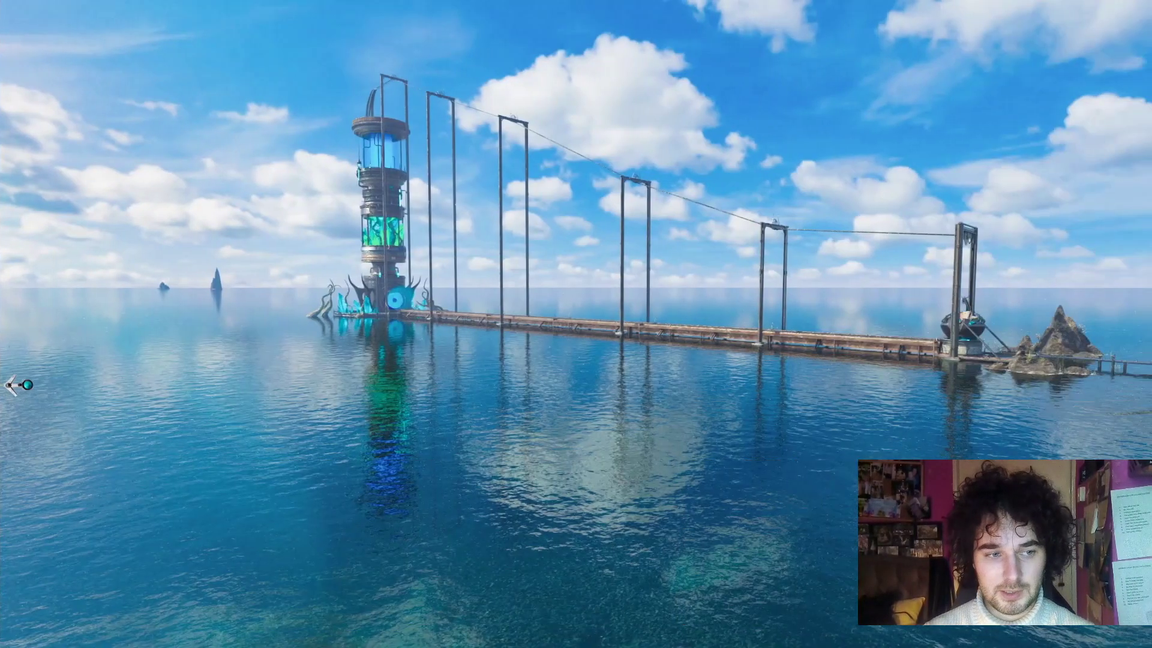
left_click(16, 383)
left_click(16, 383)
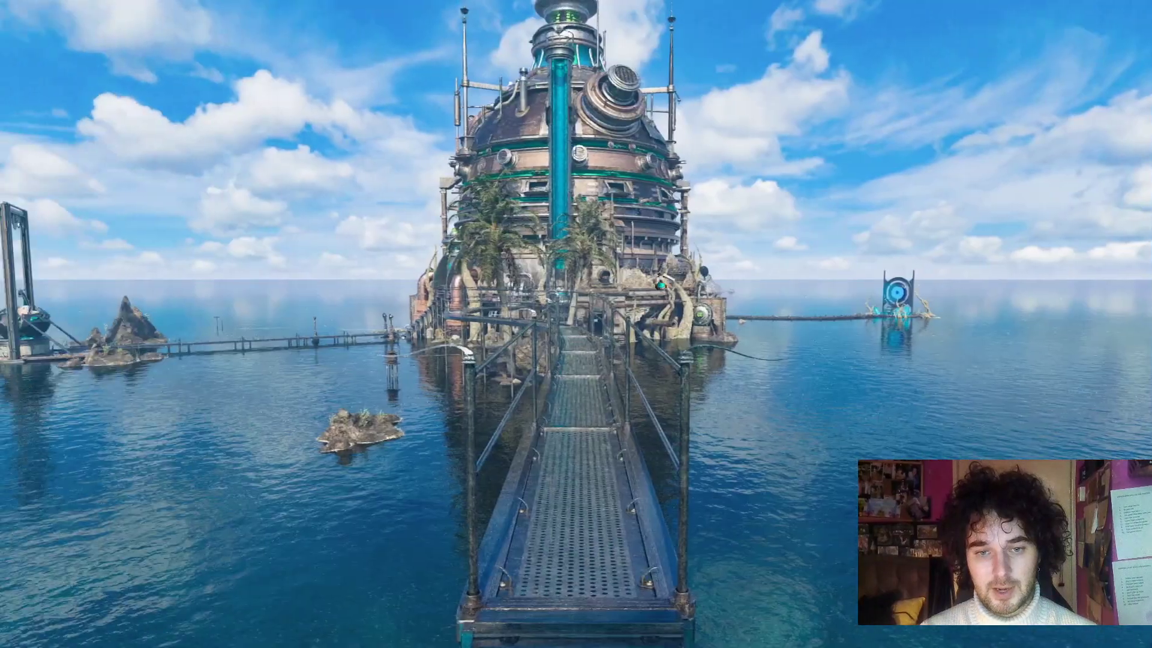
left_click(663, 279)
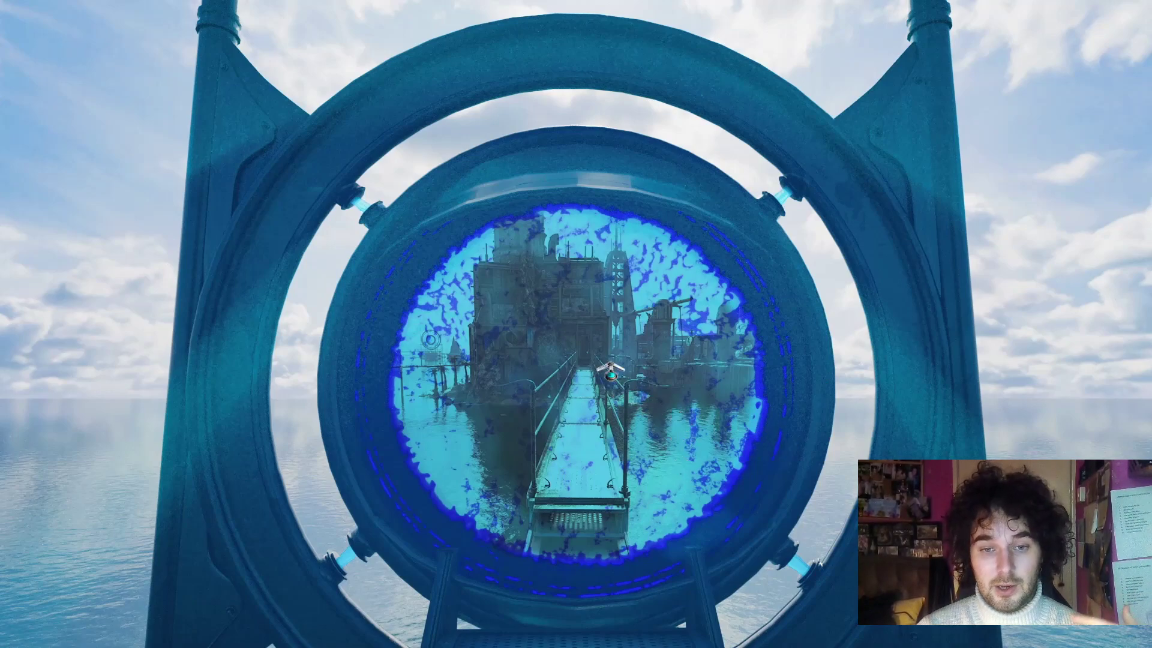
left_click(596, 378)
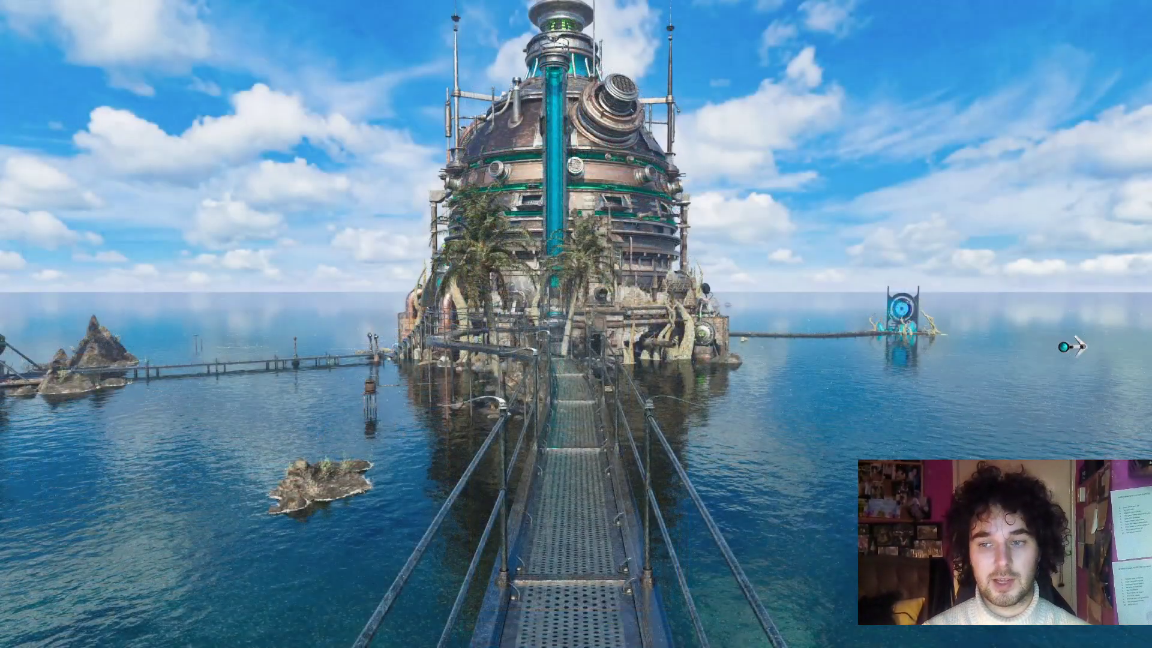
Step: Turn toward the portal, glance left at the dome walkway, and return to the portal close-up
left_click(1074, 346)
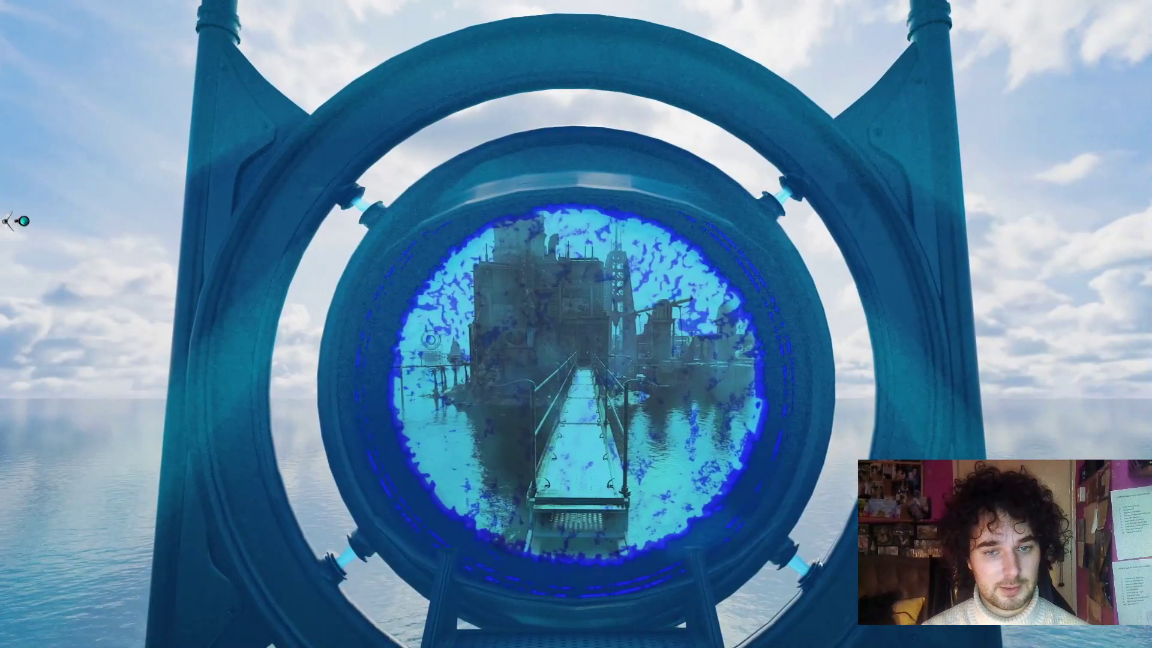
left_click(10, 222)
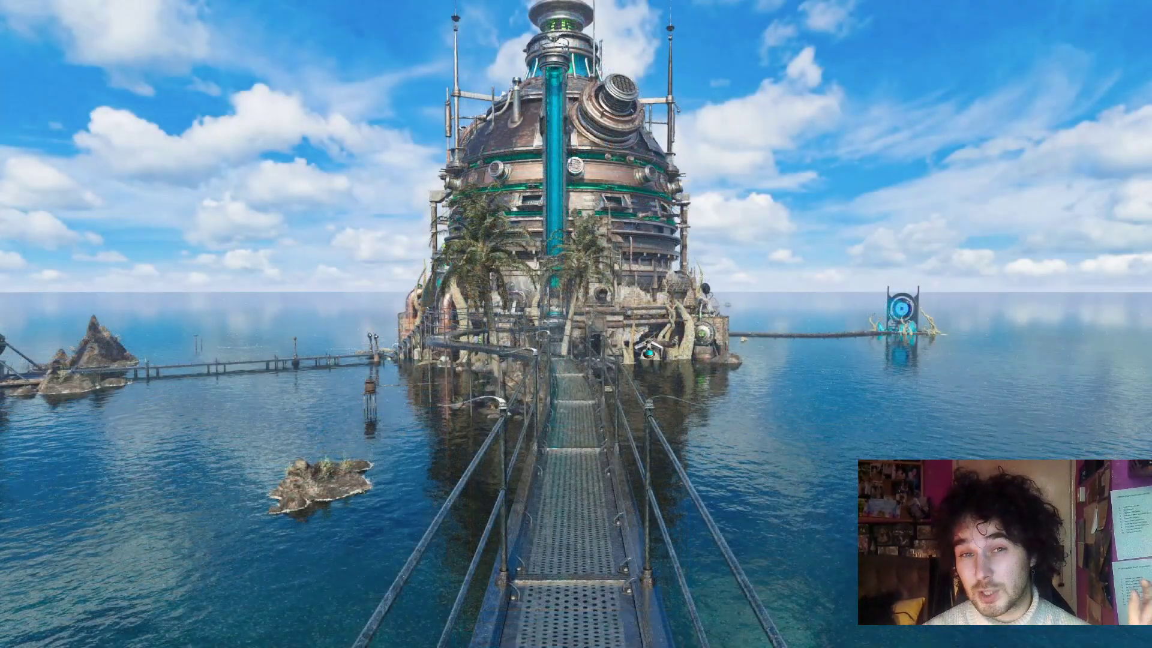
left_click(649, 351)
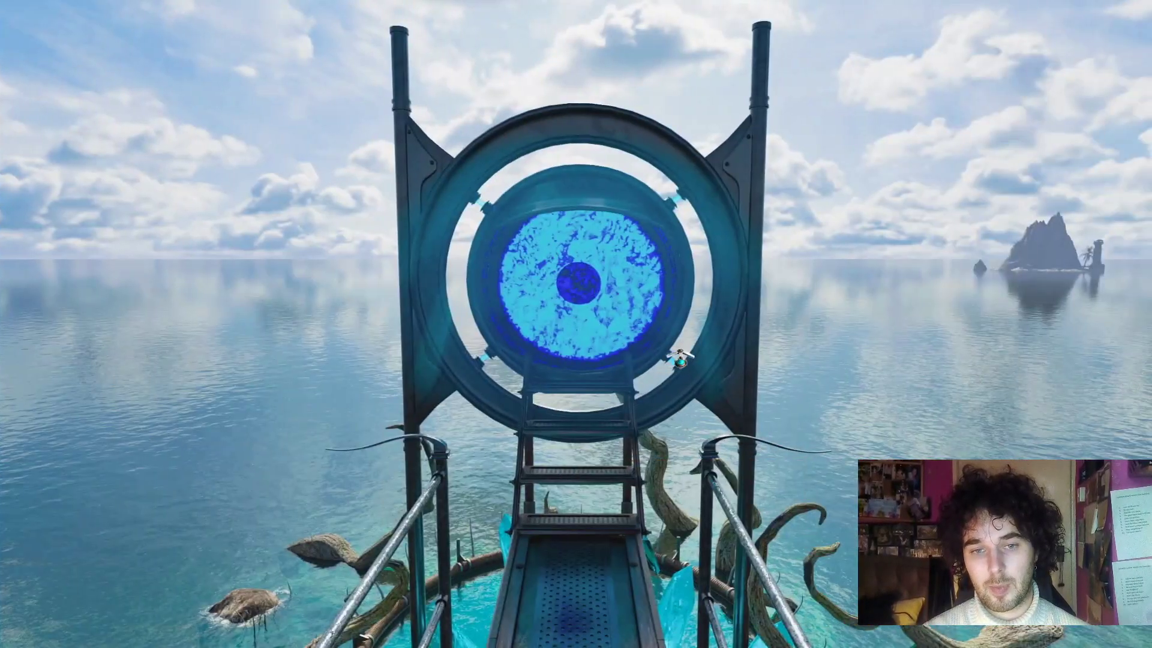
left_click(681, 359)
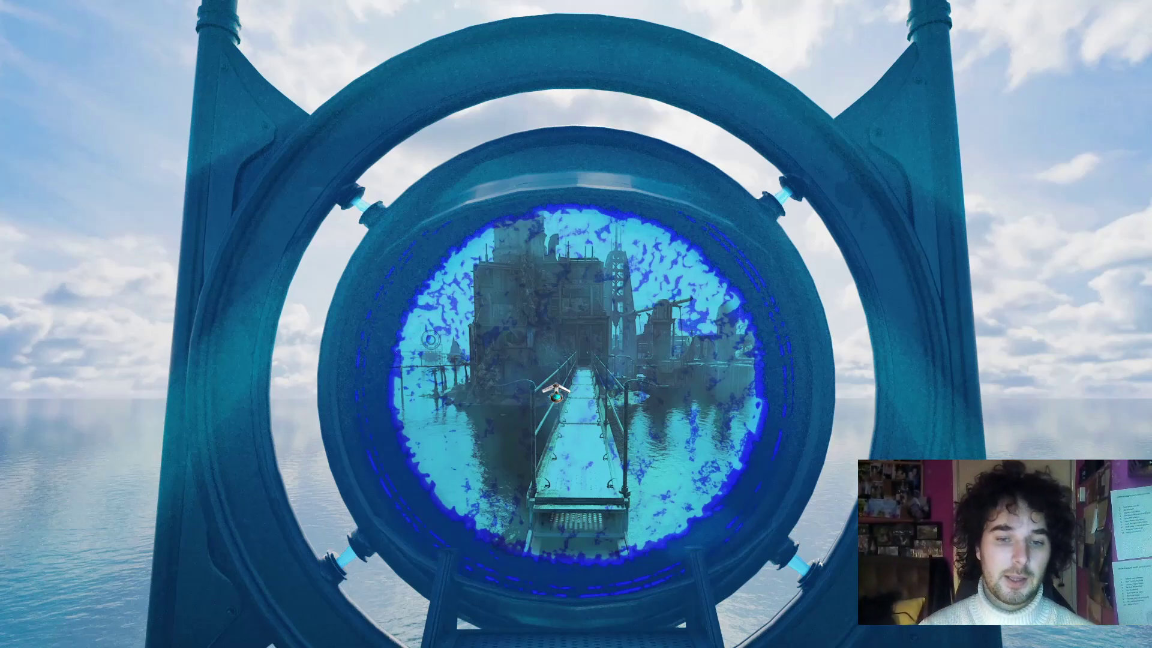
left_click(1106, 368)
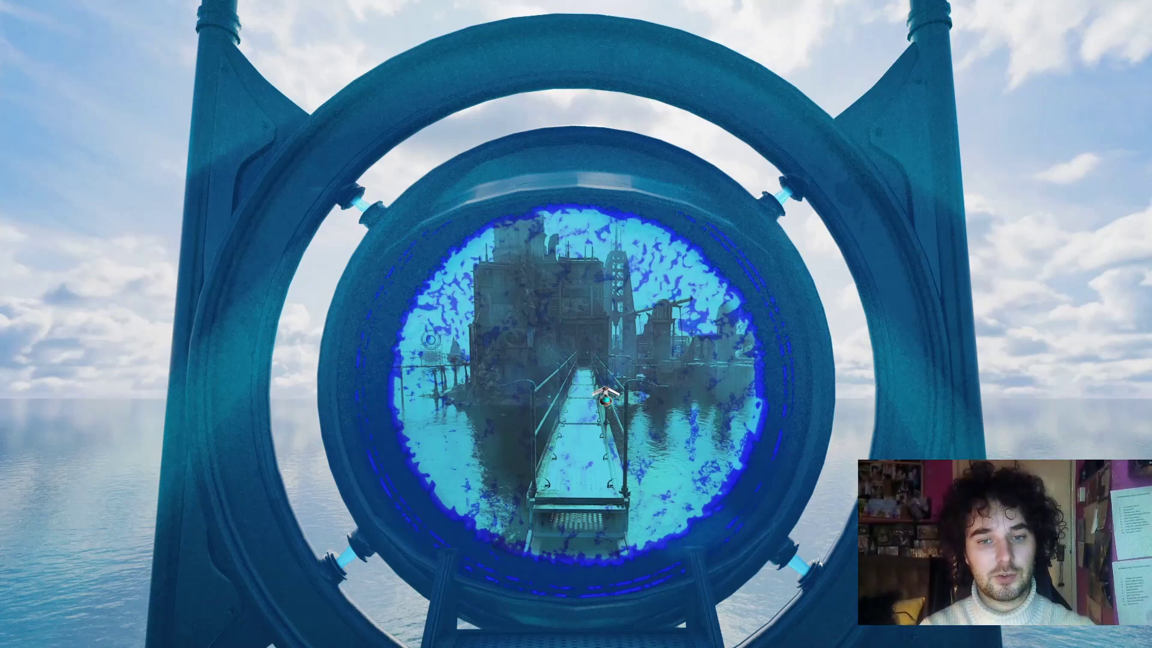
Step: Enter the island bridge scene, look around it, and travel back through the portal to the walkway
left_click(598, 337)
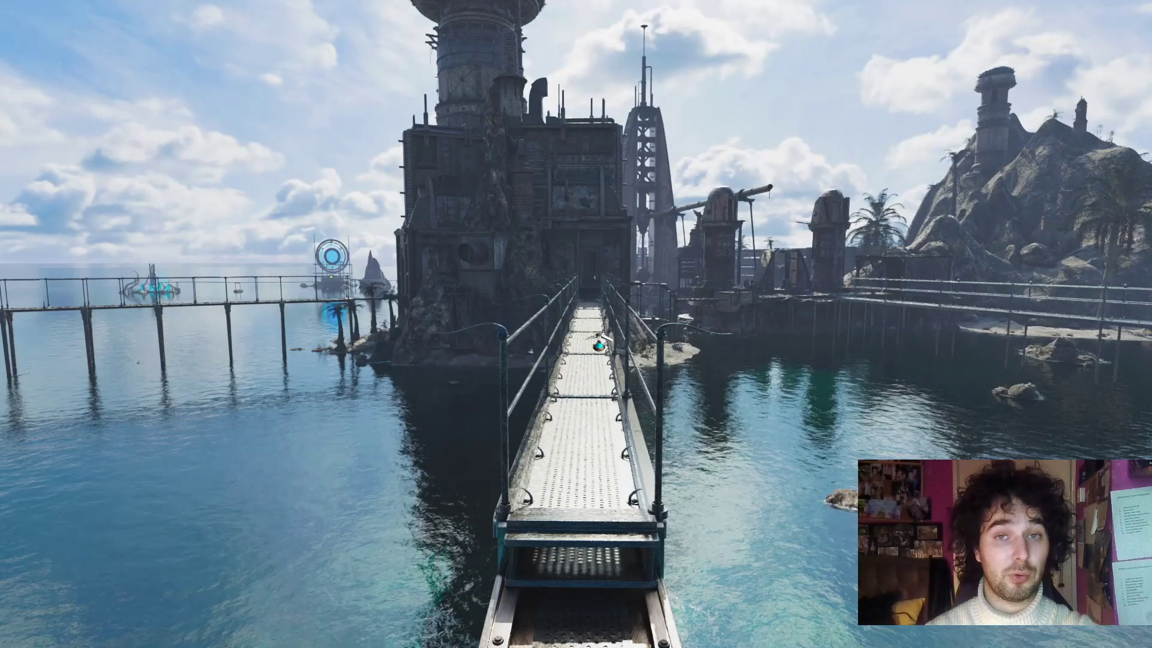
left_click(1137, 401)
left_click(500, 424)
left_click(1137, 400)
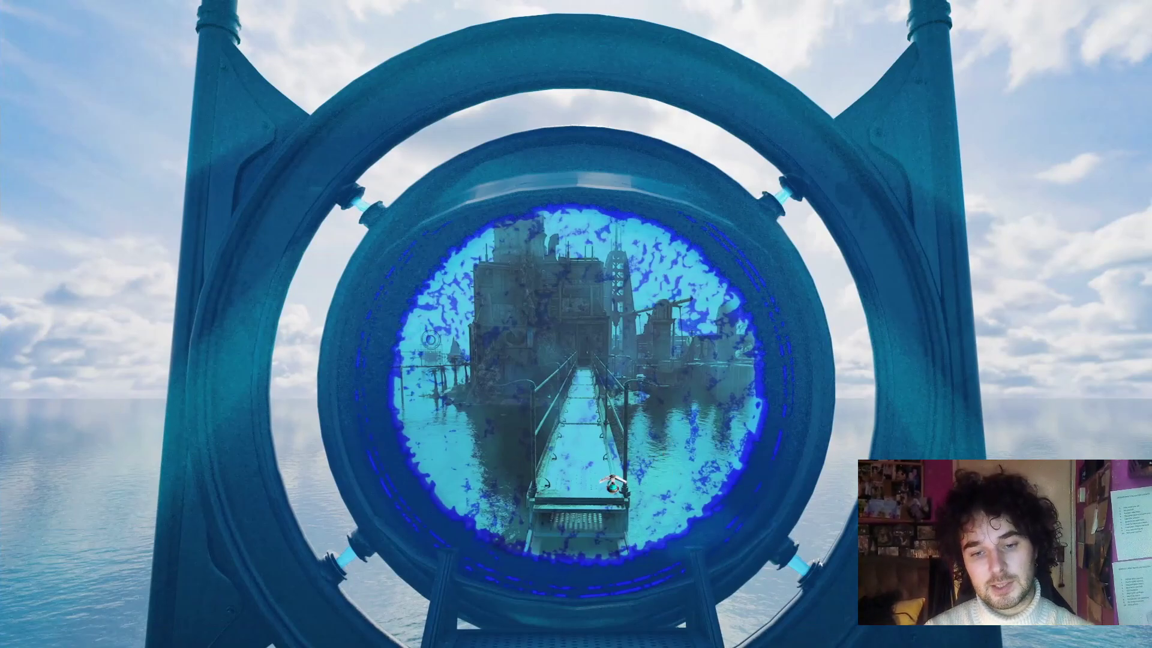
left_click(12, 351)
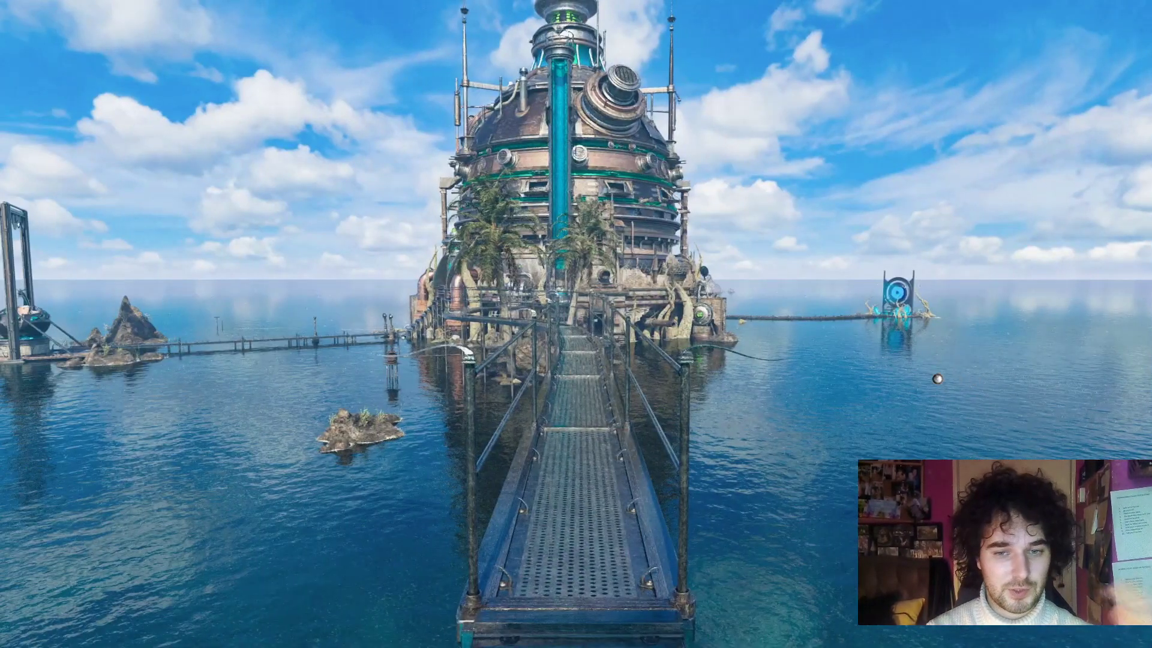
left_click(1097, 327)
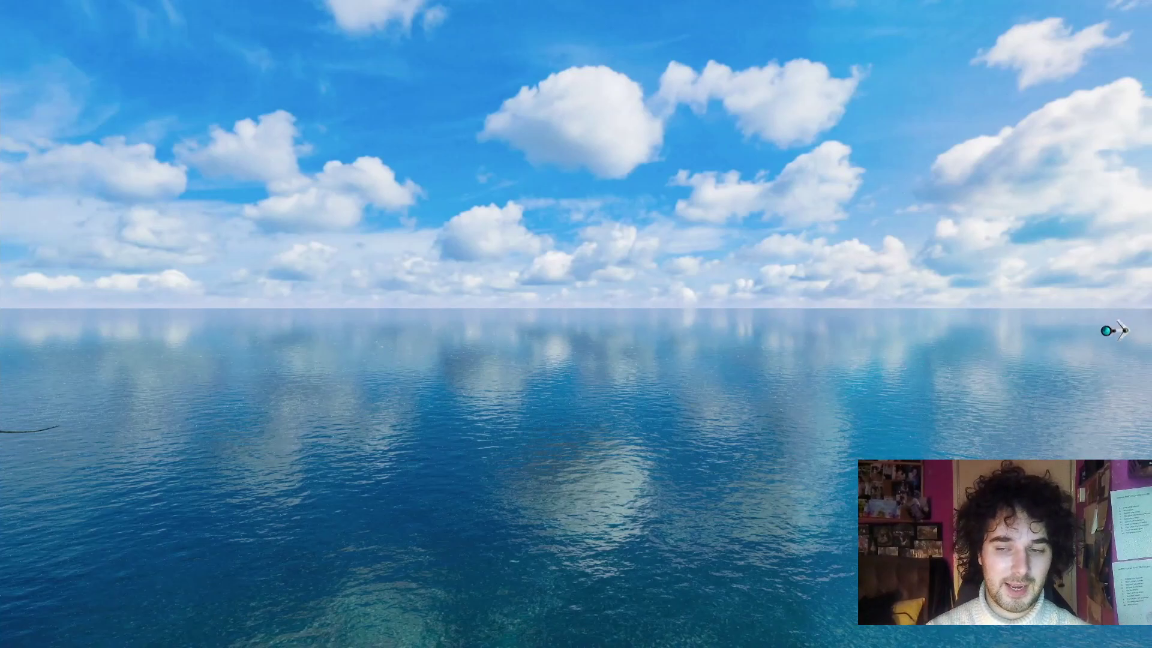
left_click(1116, 330)
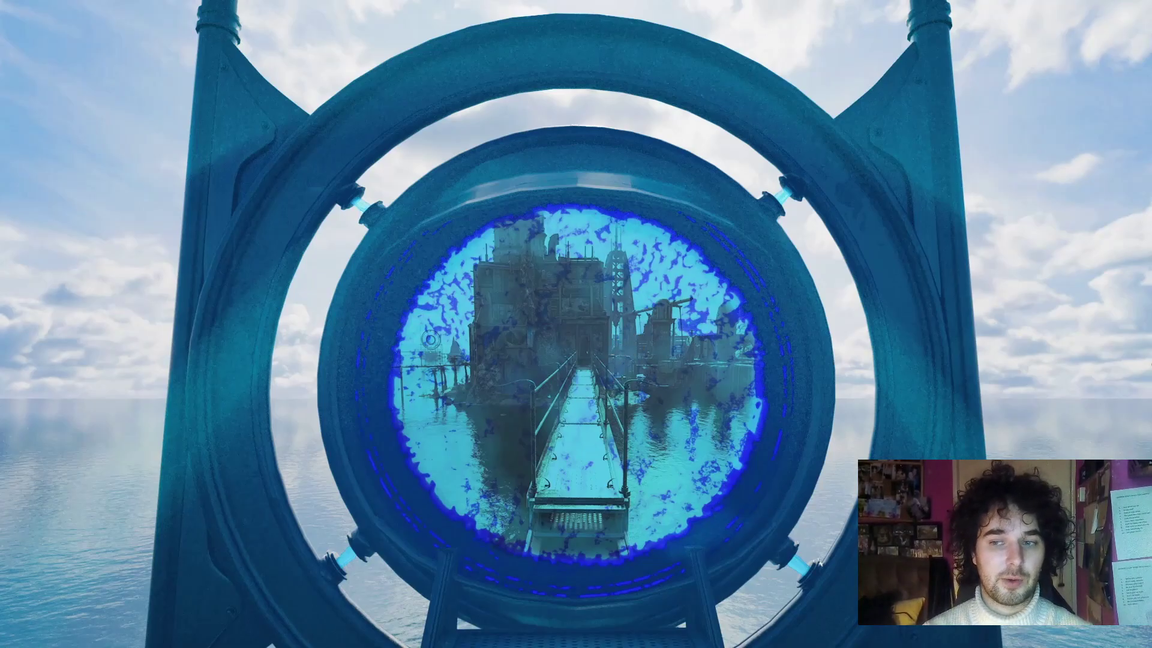
left_click(651, 390)
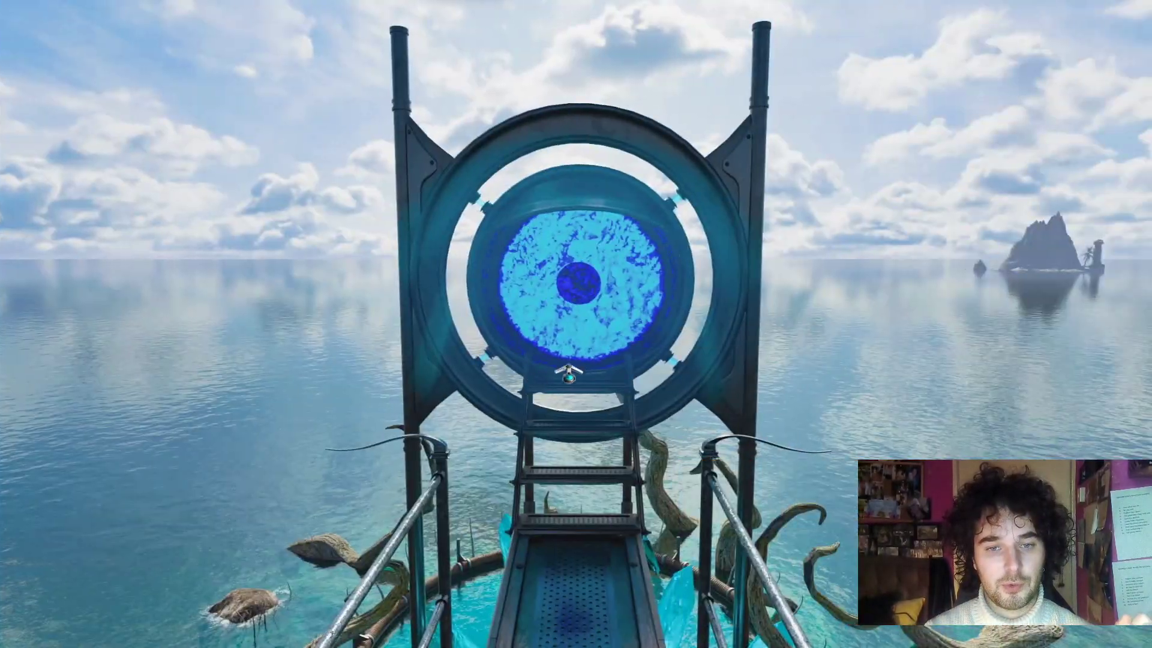
Step: Move up to the portal ring, then walk back along the walkway toward the dome
left_click(581, 345)
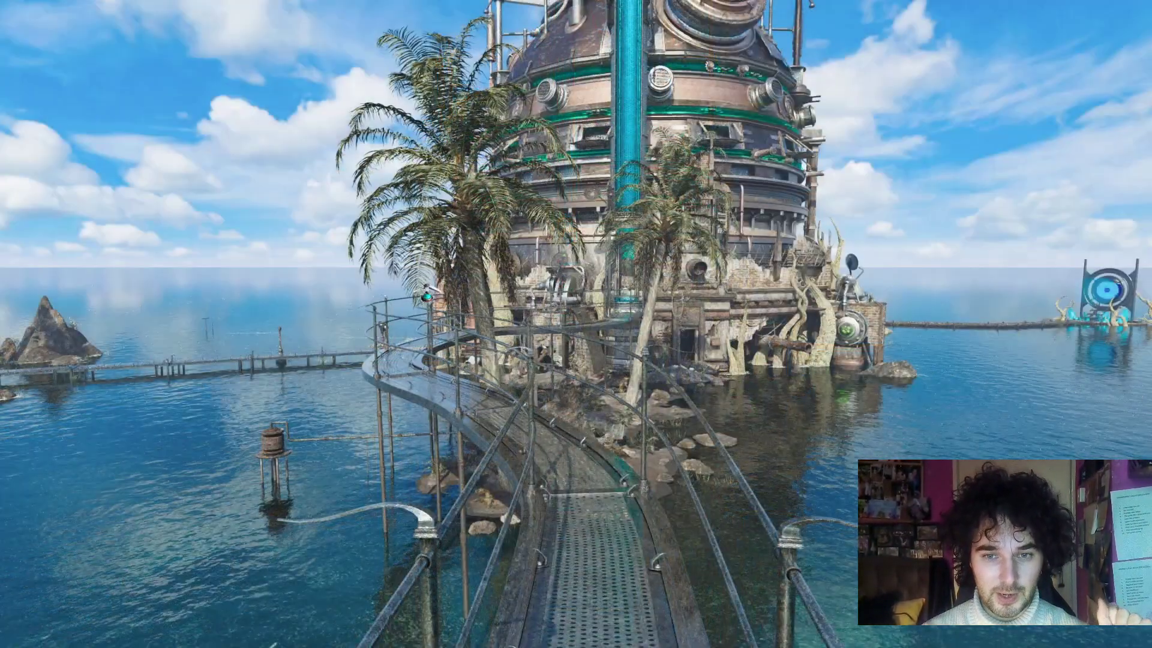
key("w")
key("Right")
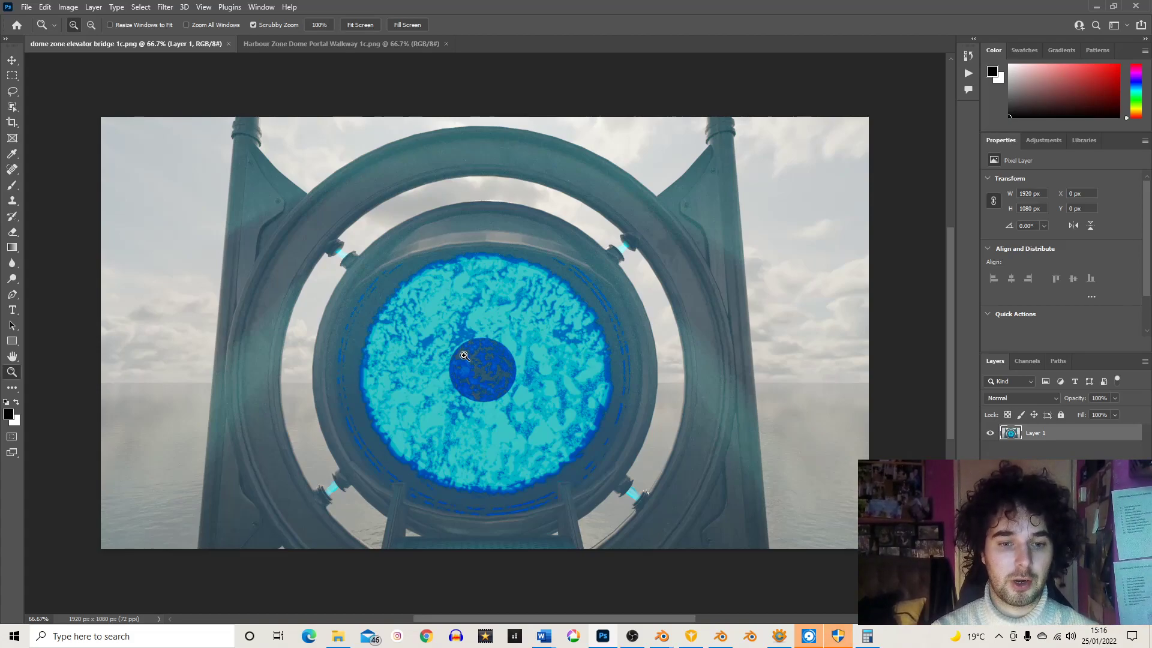
Step: Check the Harbour Zone tab, return to the elevator bridge image, and show the Actions panel
left_click(284, 45)
left_click(157, 42)
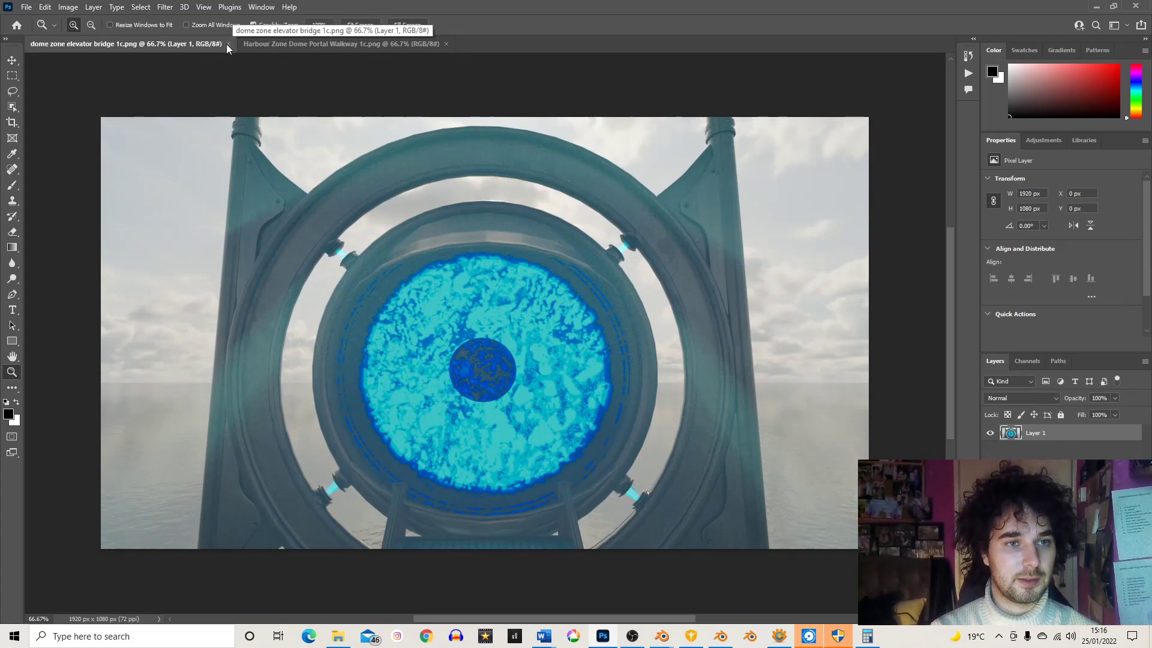
left_click(968, 73)
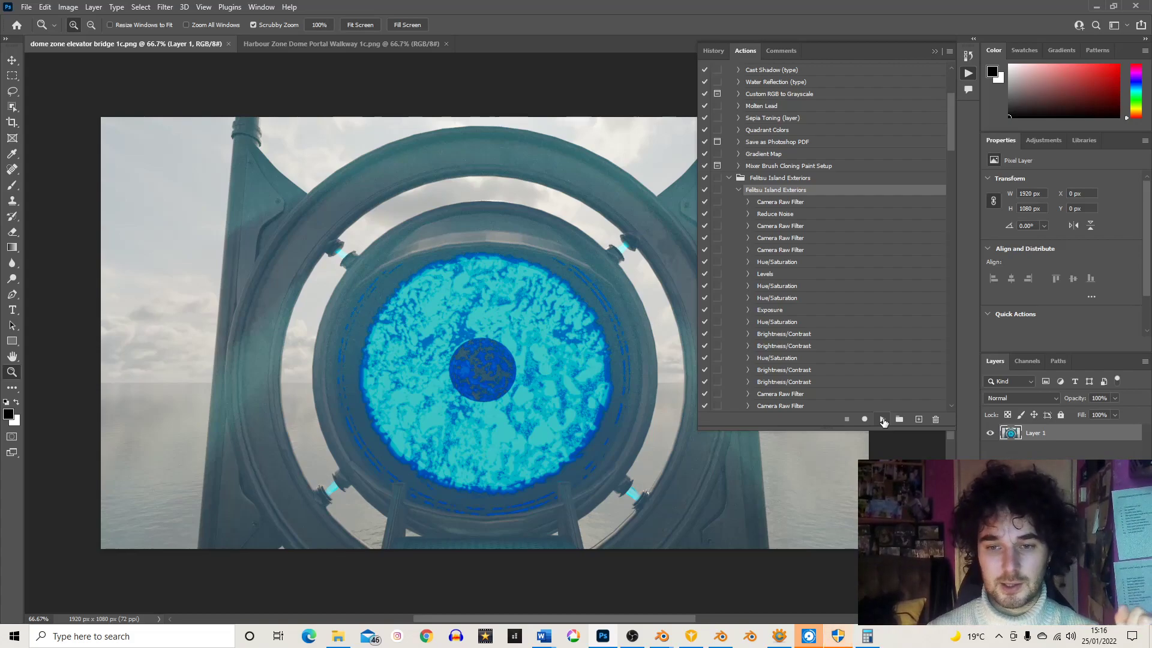
Step: Select the Felitsu Island Dome Exteriors action in the Actions panel and play it
scroll(834, 222, "down", 2)
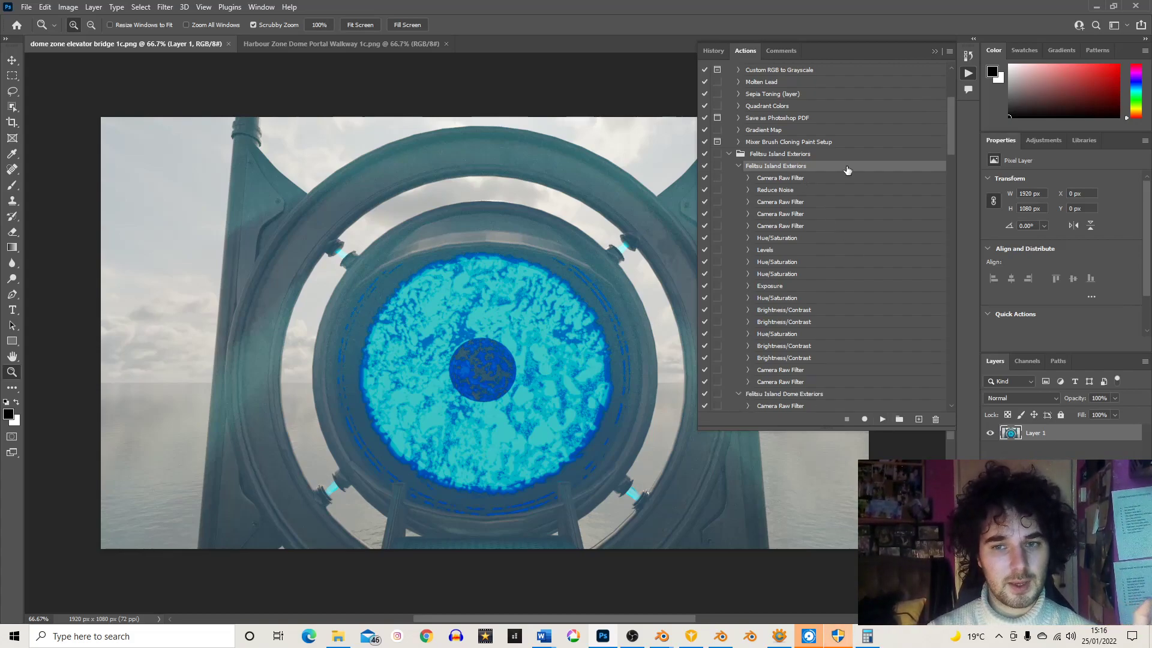
scroll(816, 228, "down", 10)
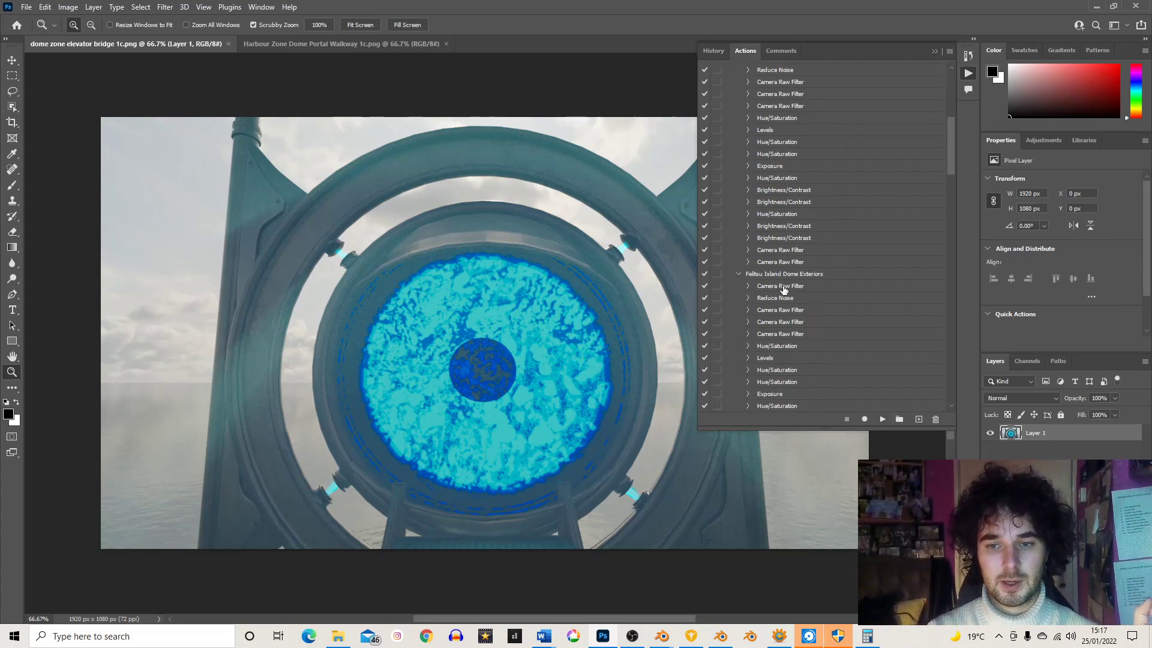
left_click(781, 275)
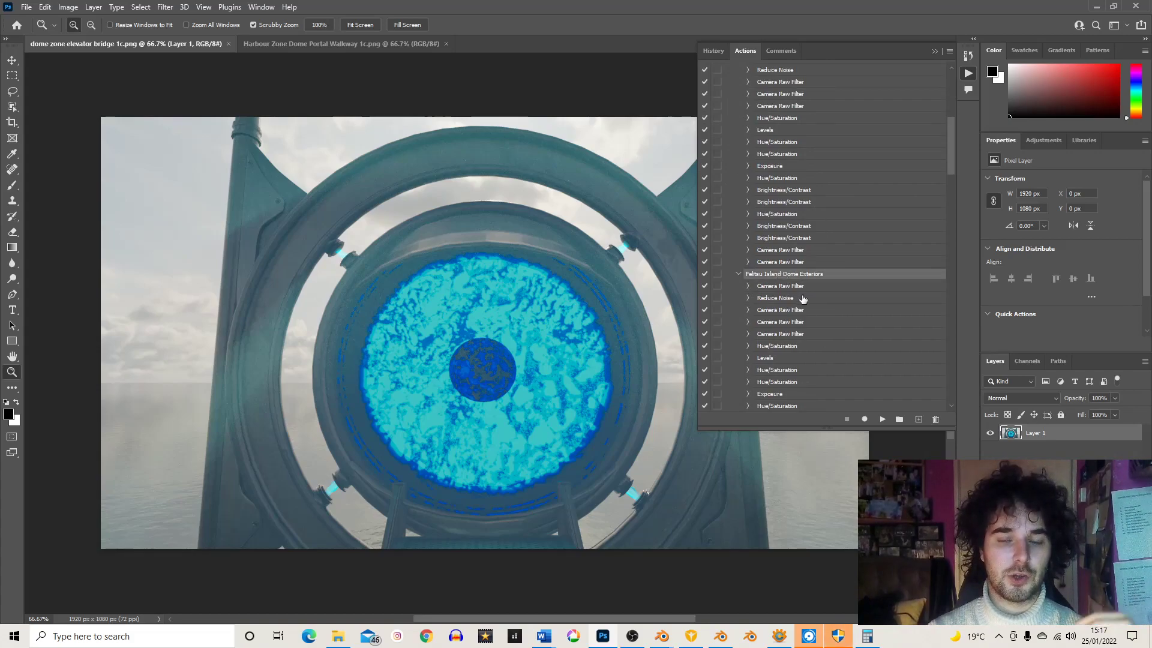
scroll(803, 299, "down", 2)
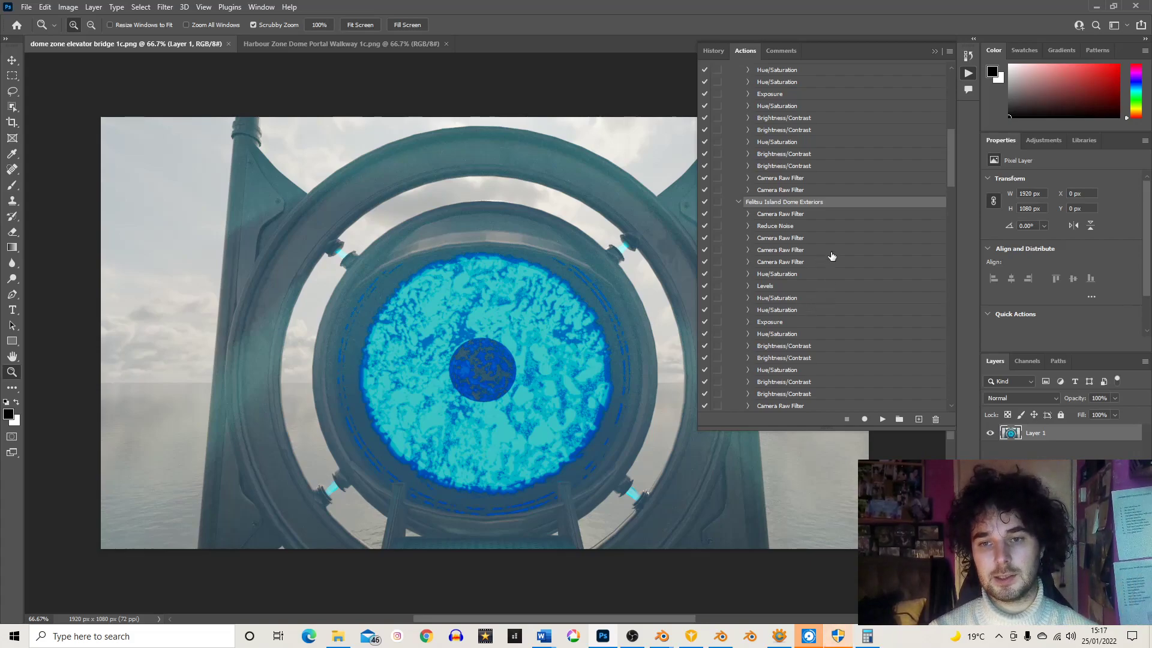
scroll(818, 226, "up", 1)
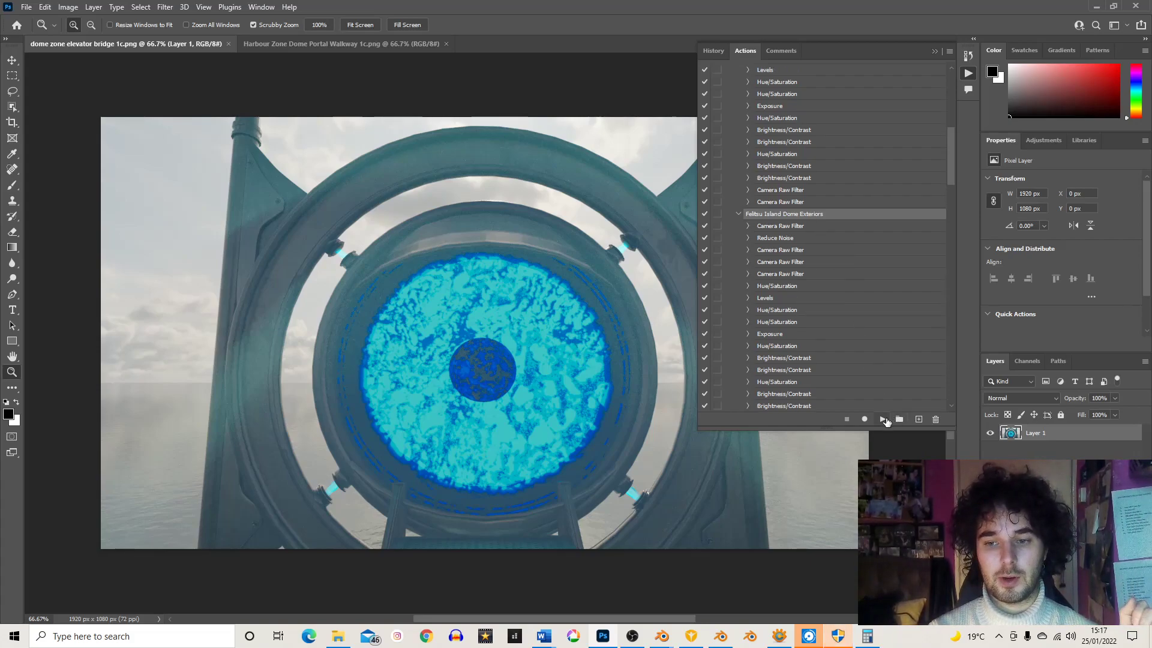
left_click(883, 420)
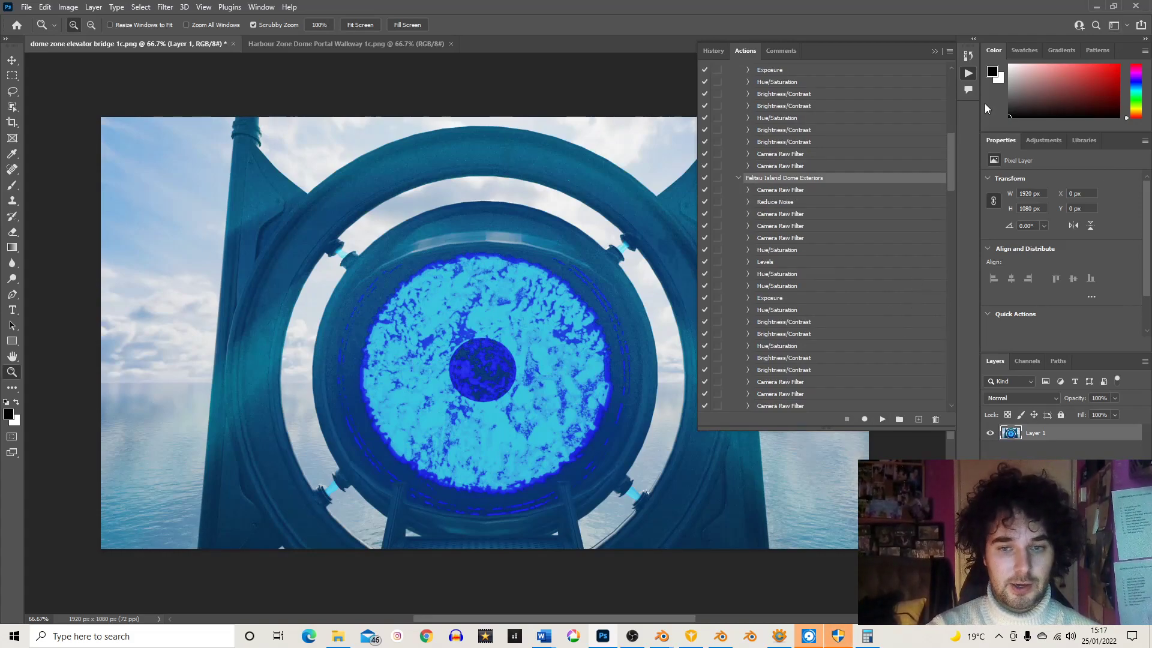
Step: Collapse the Actions panel once the Dome Exteriors action has finished
left_click(968, 74)
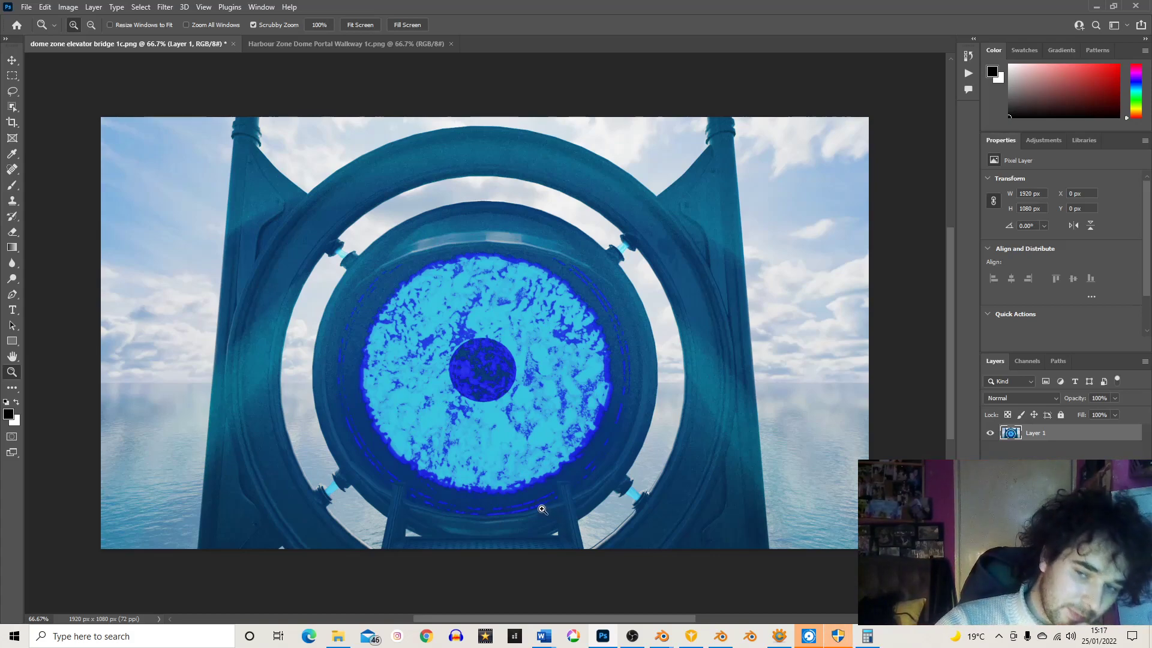
Step: Close the edited dome zone elevator bridge 1c document without saving
left_click(365, 48)
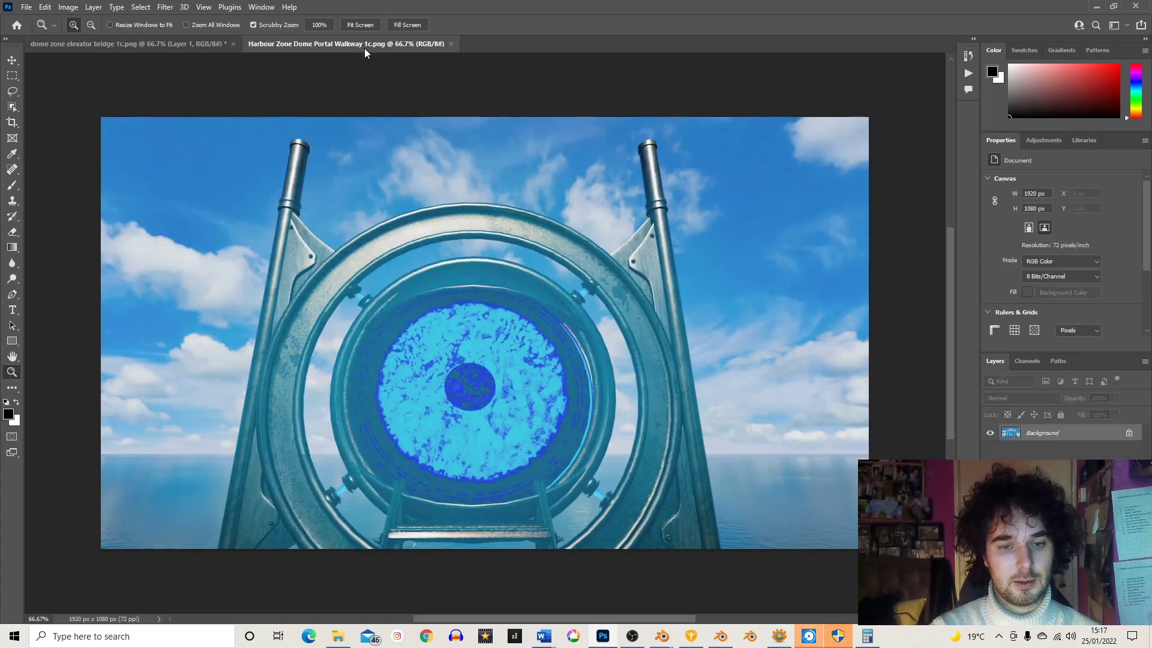
left_click(200, 43)
left_click(233, 44)
left_click(591, 240)
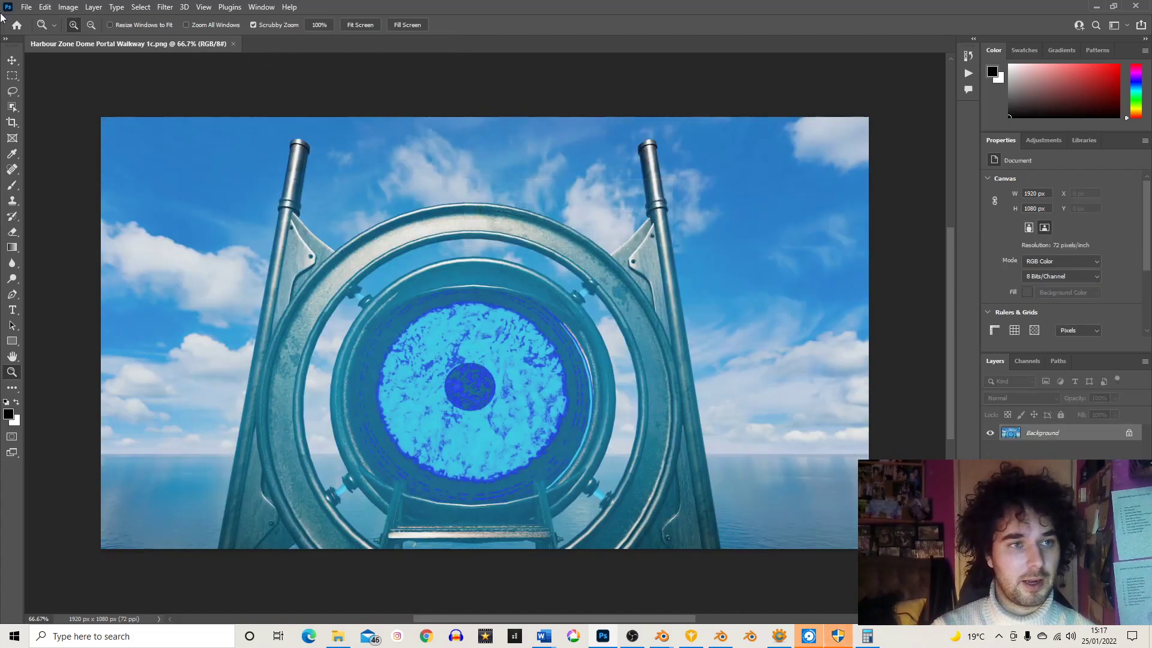
Step: Open dome zone elevator bridge 1c portal open.png from Dome Zone Elevator Bridge > edits5
left_click(27, 8)
left_click(41, 31)
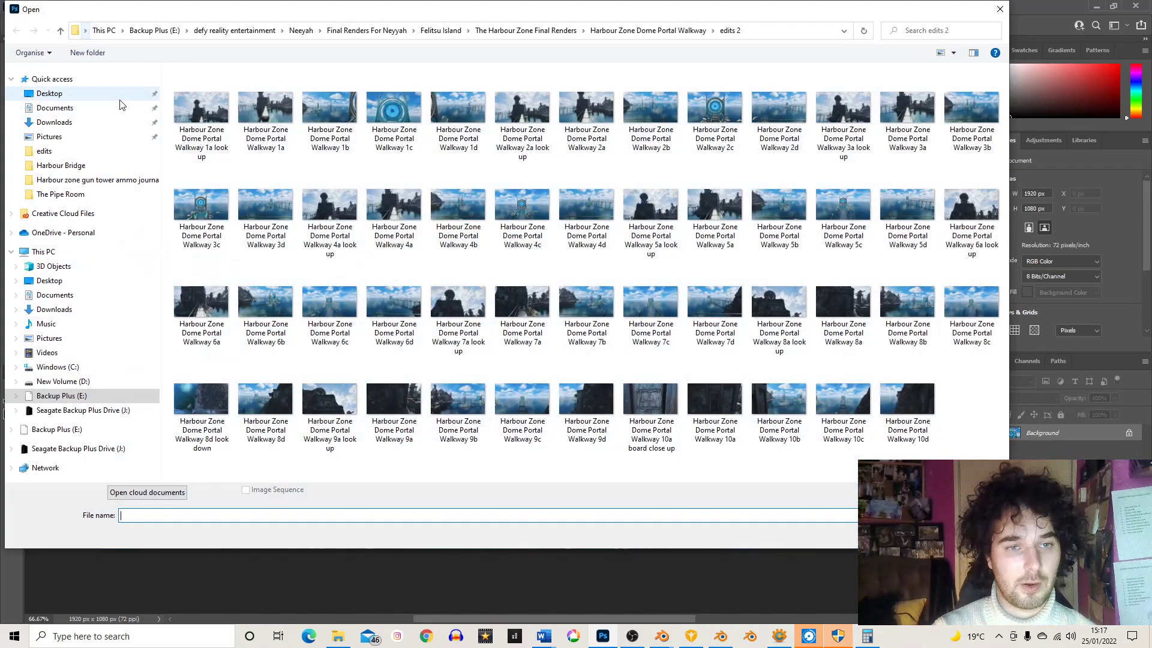
left_click(441, 30)
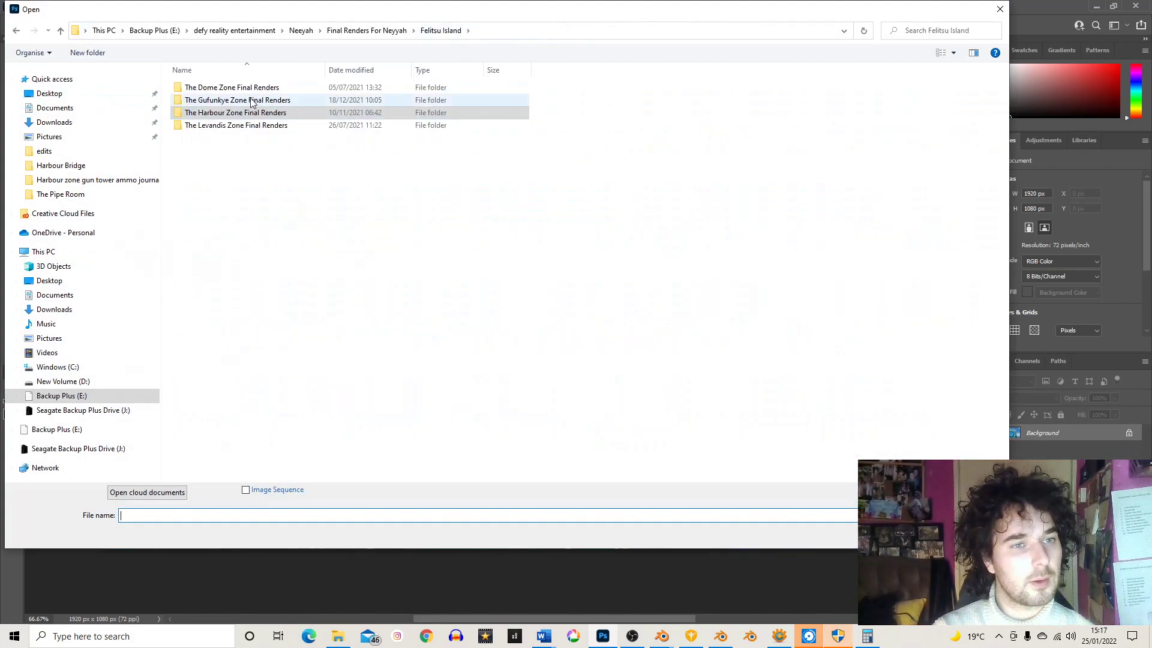
double_click(244, 88)
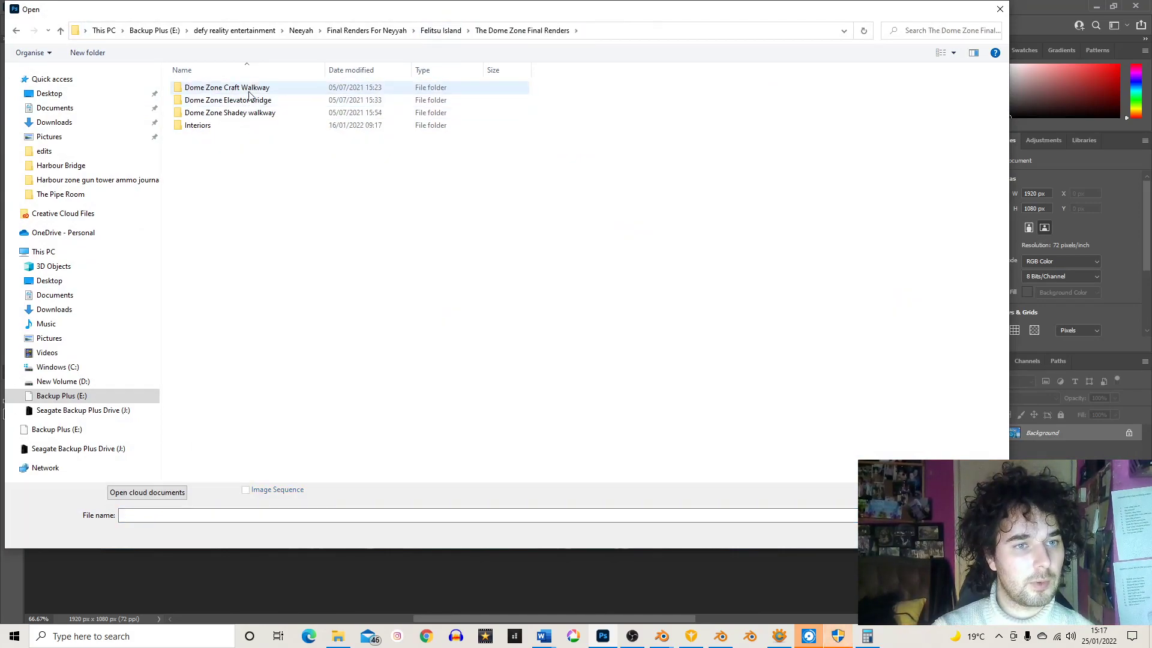
double_click(243, 100)
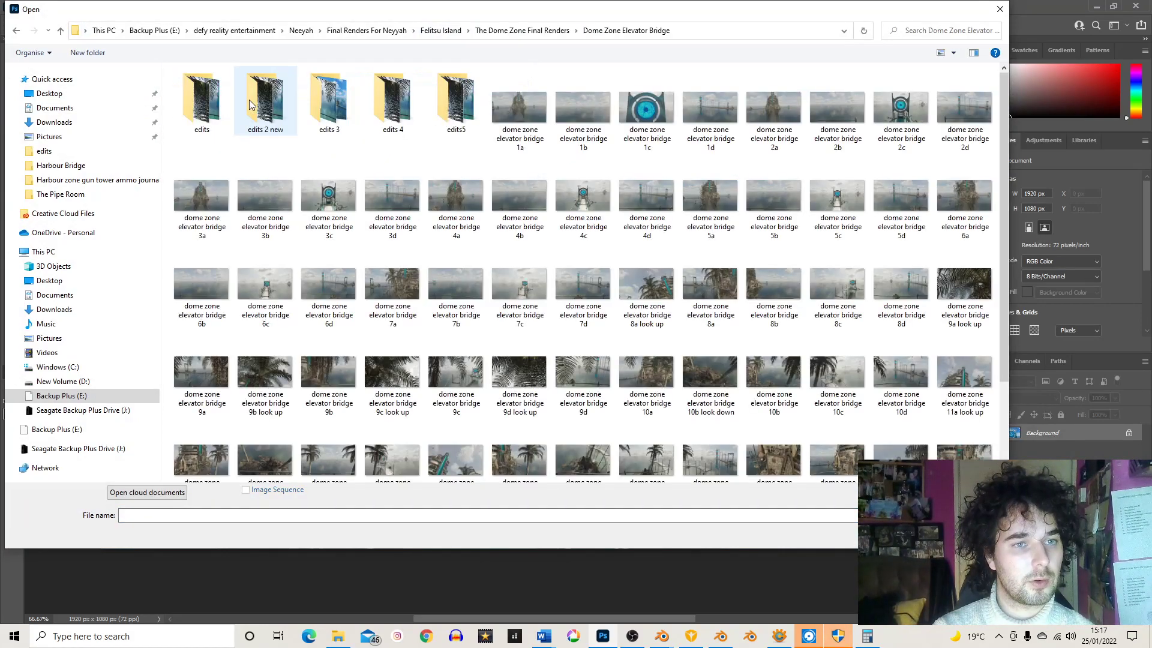
double_click(447, 103)
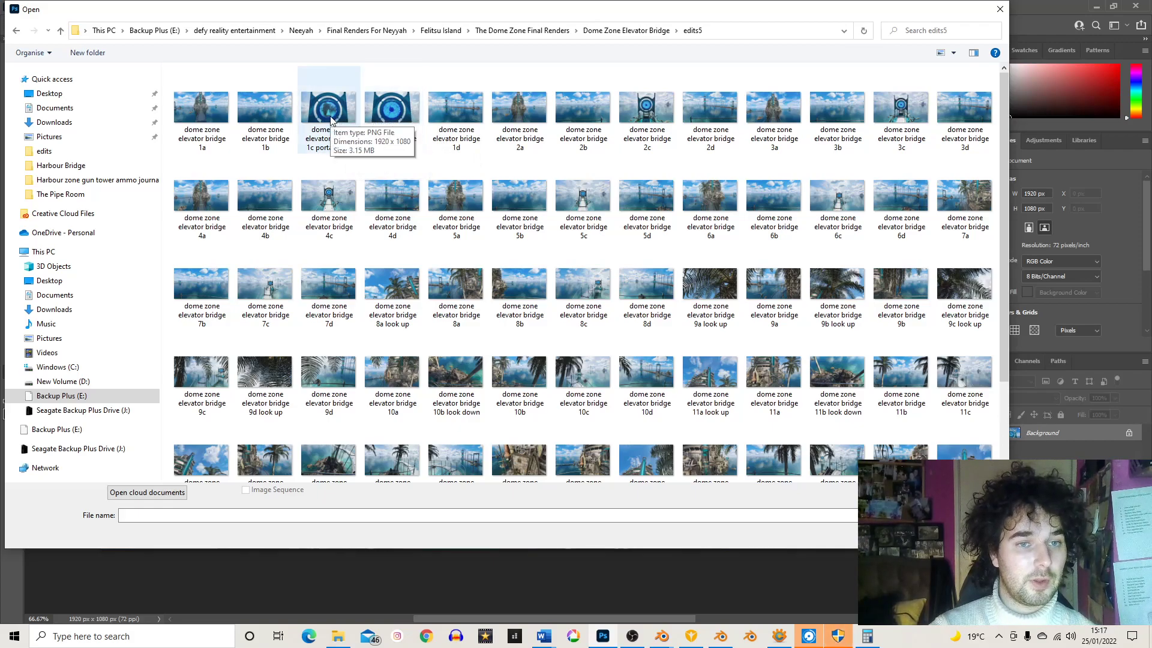
double_click(328, 111)
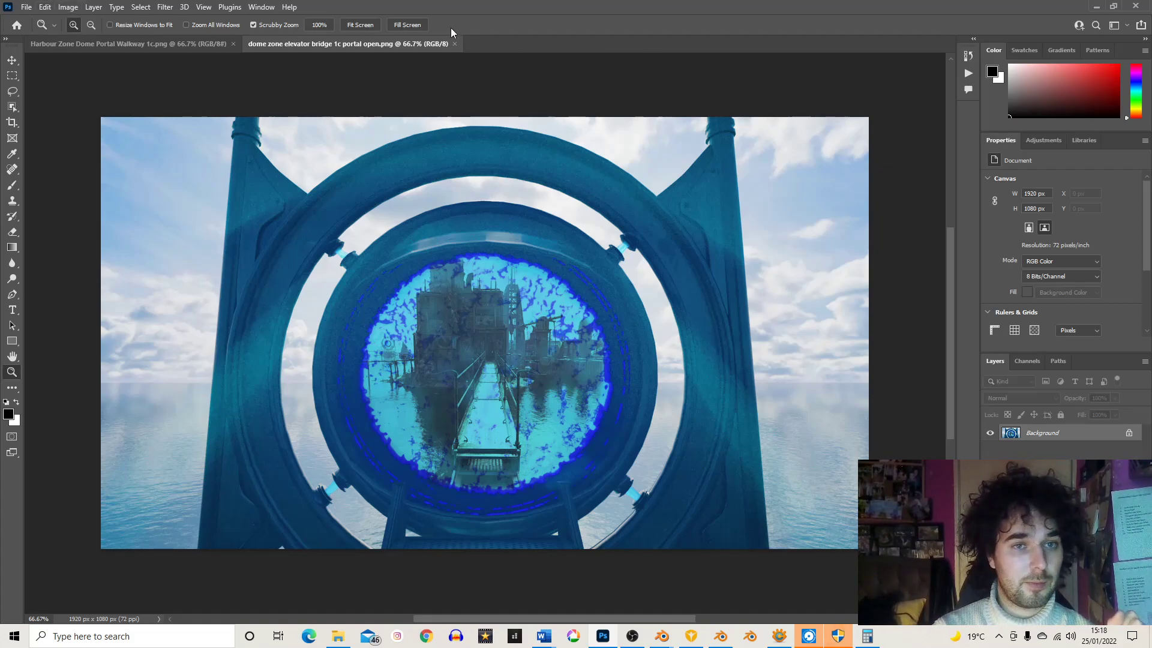
Step: Close the portal open render and open dome zone elevator bridge 1c.png instead
left_click(454, 44)
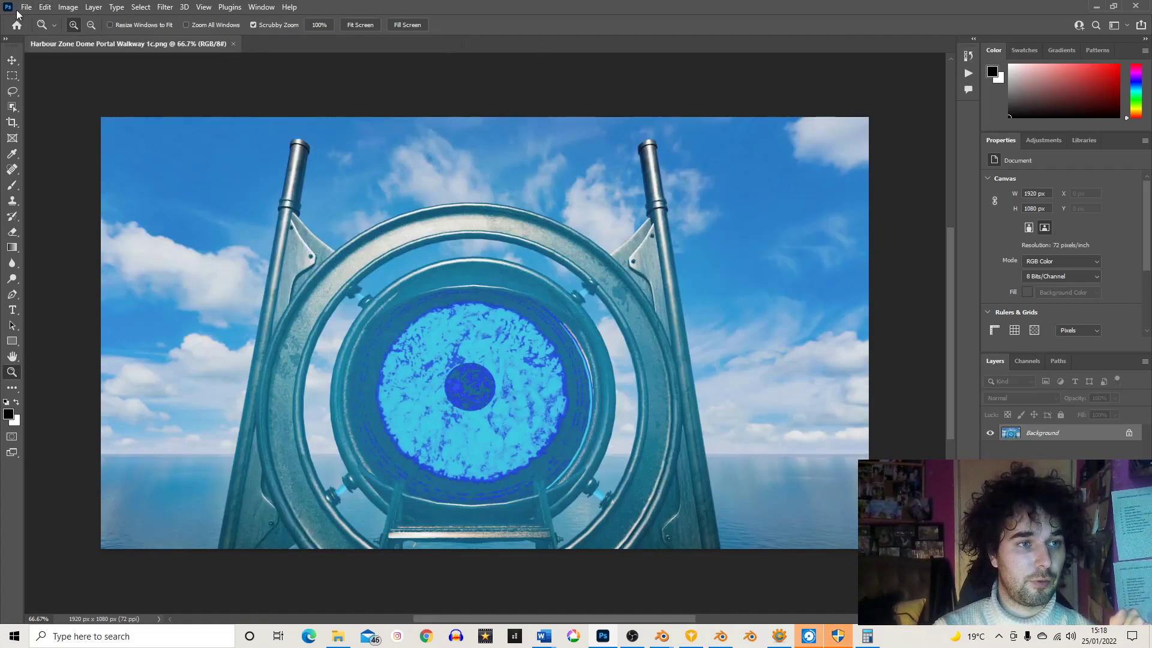
left_click(27, 7)
left_click(42, 31)
double_click(394, 111)
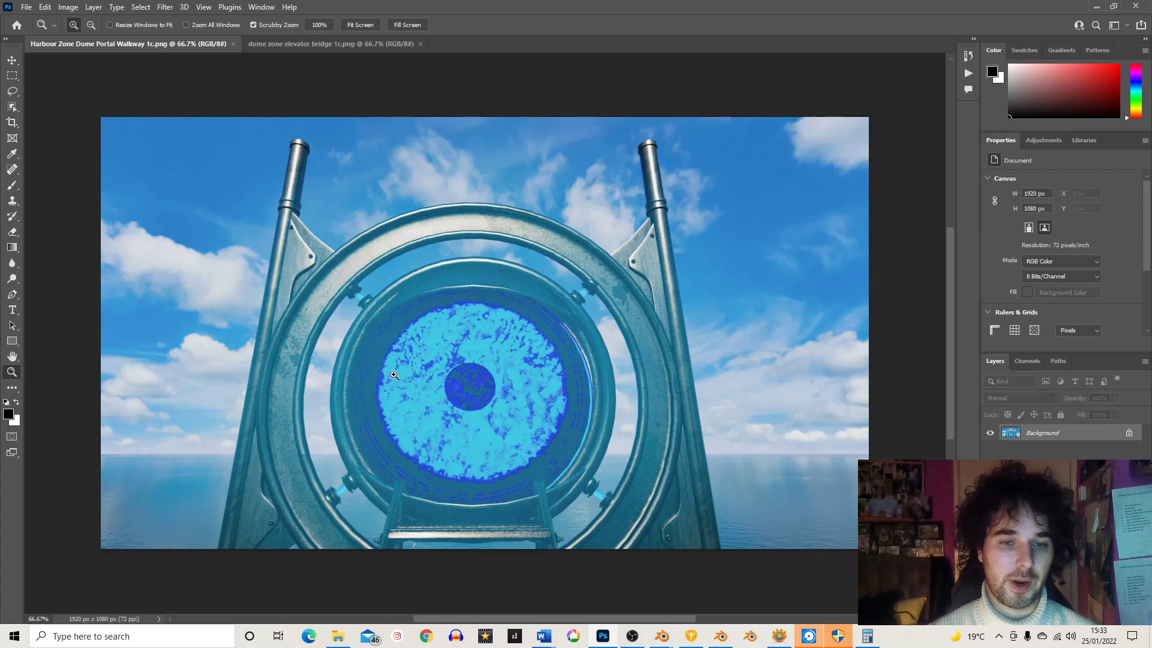
Step: Compare the elevator bridge 1c and Harbour Zone walkway tabs, ending on the walkway image
left_click(310, 45)
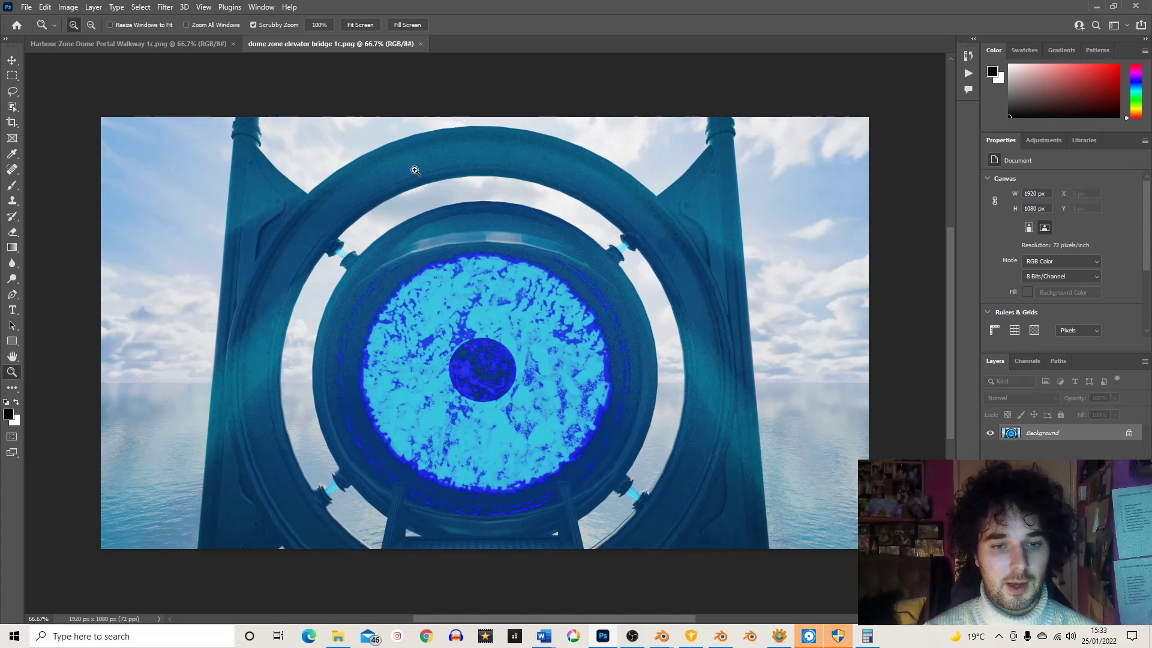
left_click(192, 42)
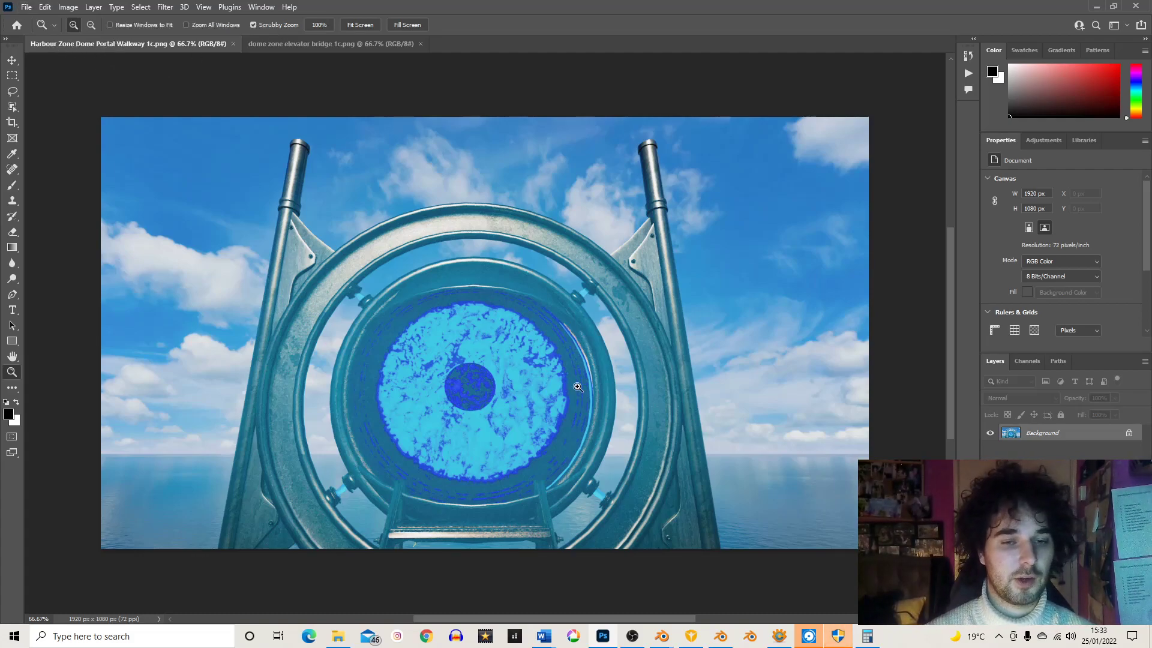
left_click(25, 7)
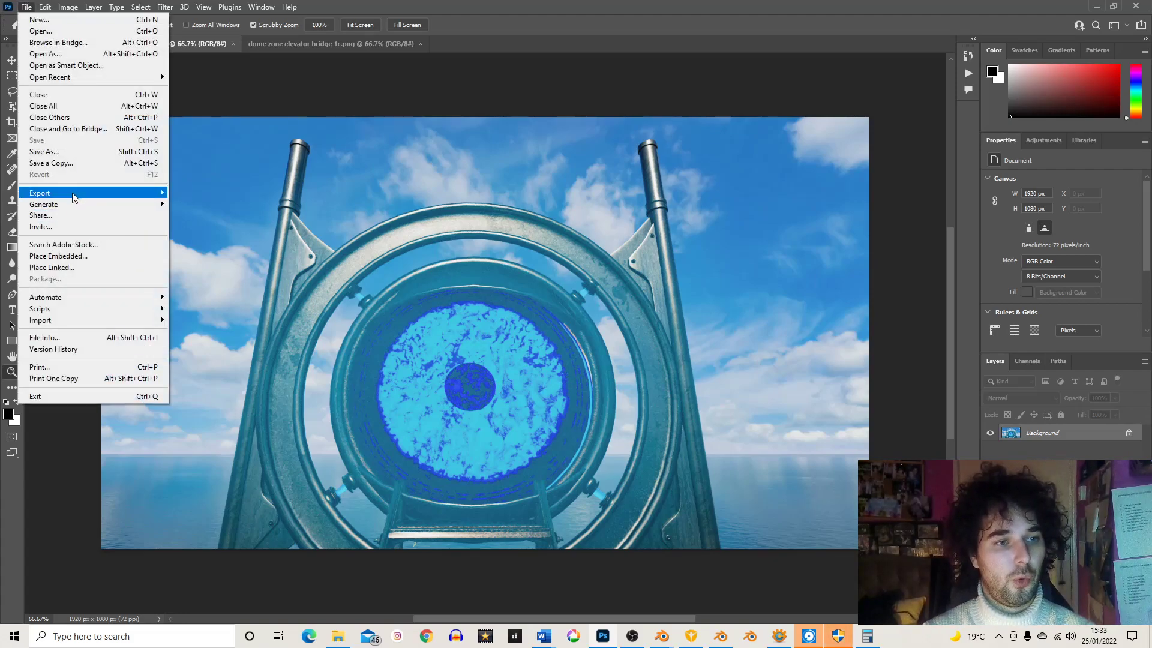
Step: Place the dome zone elevator bridge 1a render from the edits5 folder as an embedded layer
left_click(89, 258)
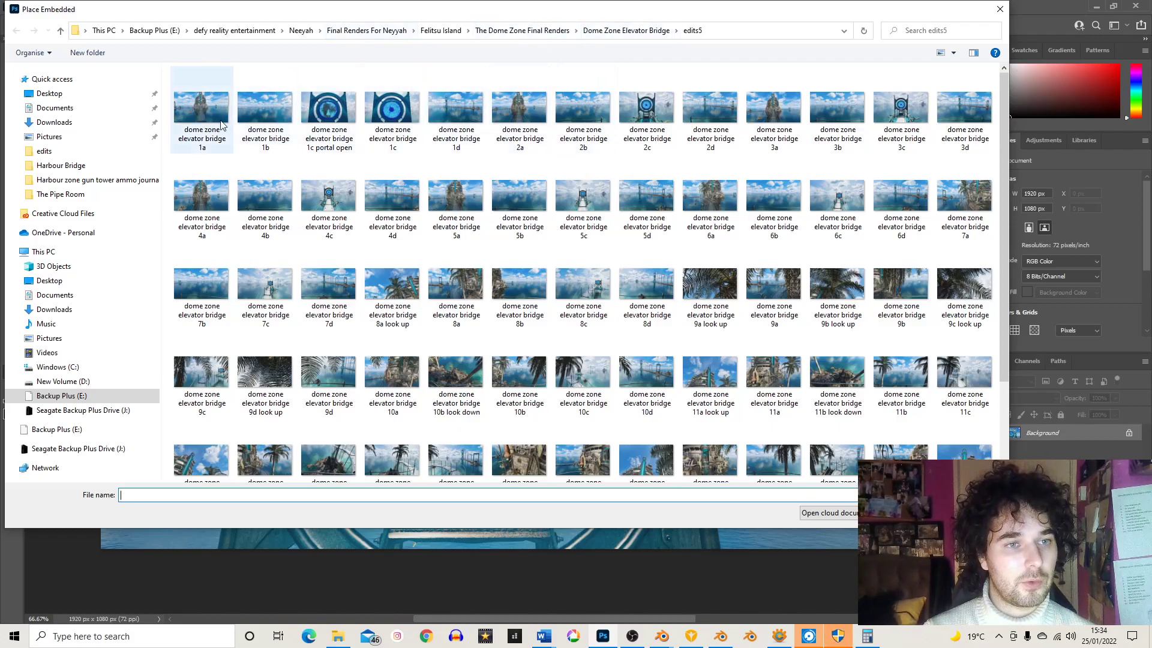
double_click(204, 109)
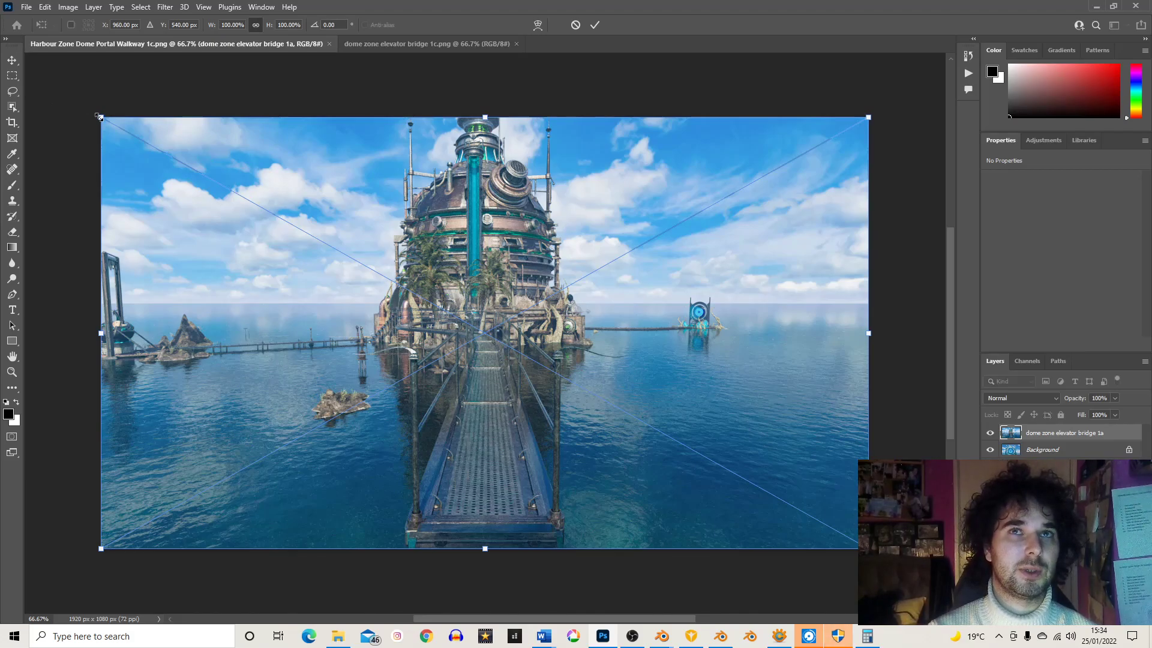
Step: Scale the bridge render down to about 45% and move it into the ring centre
left_click_drag(102, 117, 428, 300)
left_click_drag(789, 414, 585, 355)
left_click_drag(688, 253, 624, 304)
left_click_drag(436, 373, 475, 354)
left_click_drag(659, 494, 633, 479)
left_click_drag(483, 398, 495, 408)
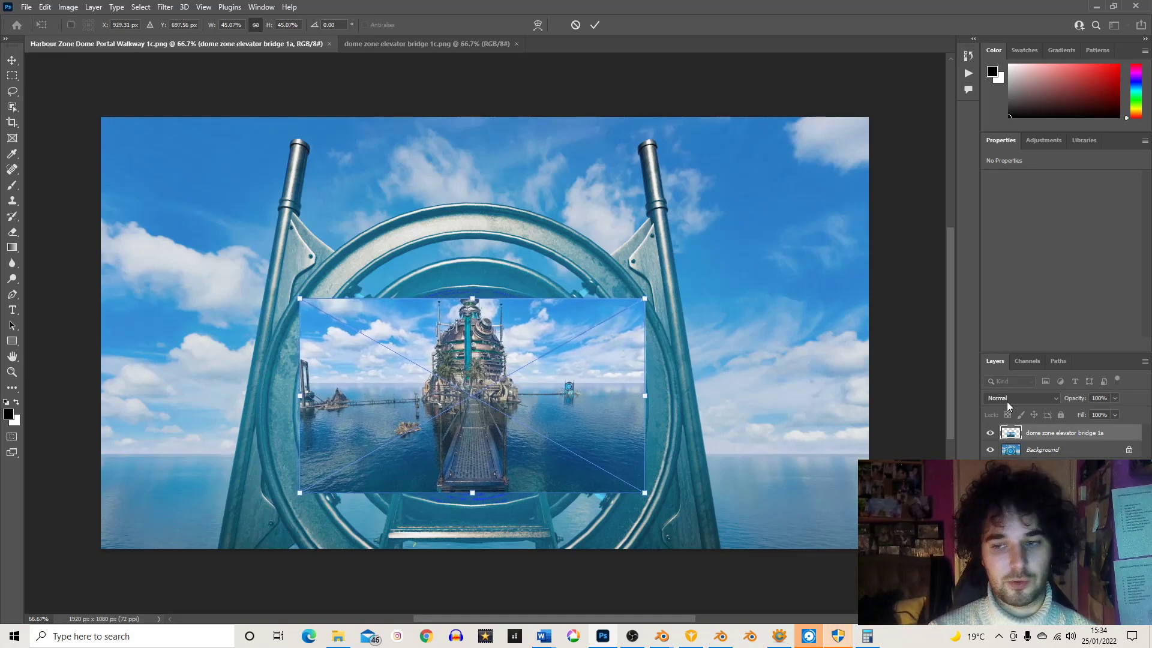
Step: Lower the bridge layer's opacity to about 60% and nudge it slightly left
left_click(1114, 398)
left_click_drag(1114, 415, 1092, 412)
mouse_move(476, 403)
left_mouse_down()
mouse_move(462, 404)
mouse_move(486, 400)
left_mouse_up()
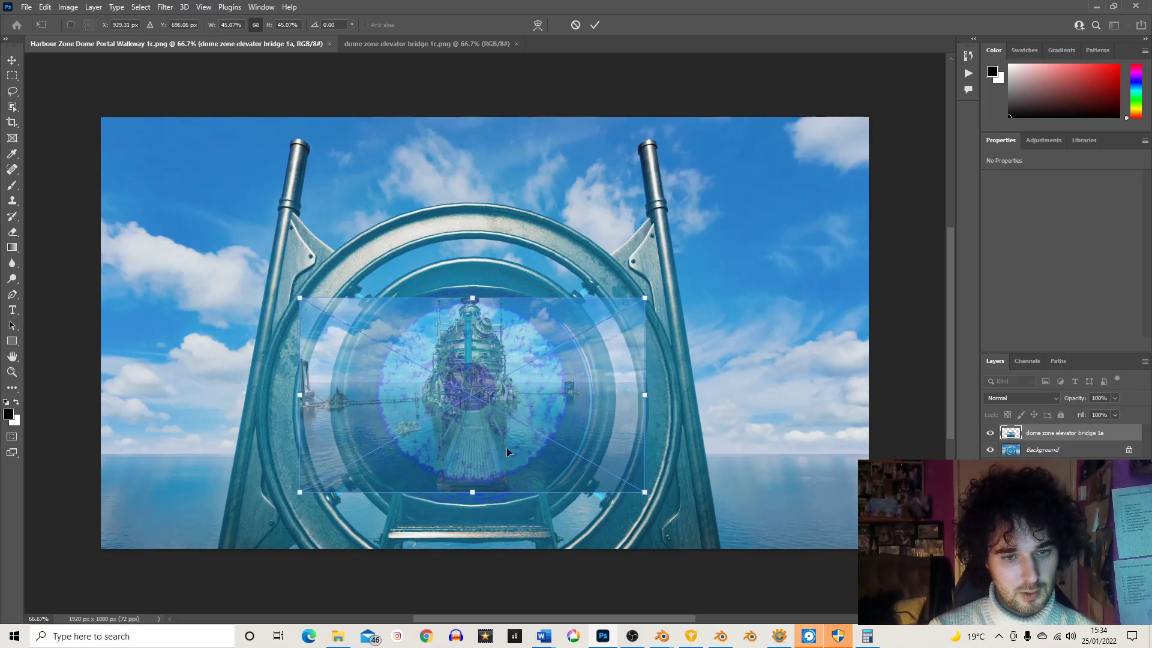
Step: Scale the bridge overlay down in stages to 40.49% and centre it in the portal ring
left_click_drag(495, 449, 486, 449)
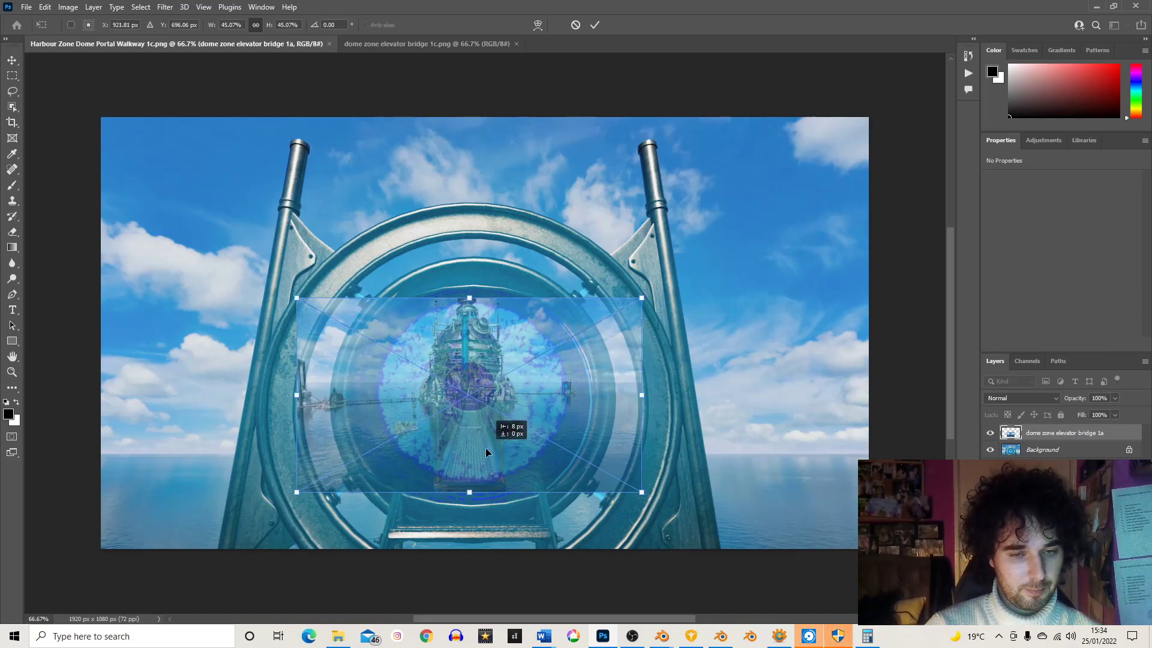
left_click_drag(486, 452, 487, 452)
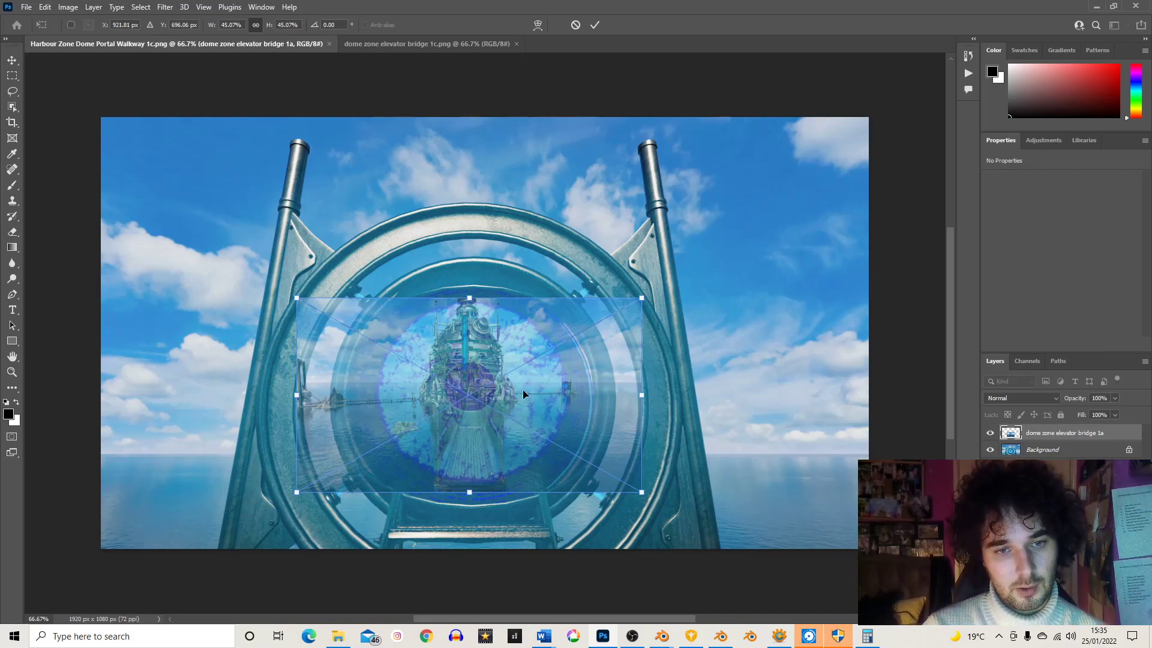
left_click_drag(640, 299, 624, 307)
left_click_drag(452, 349, 461, 352)
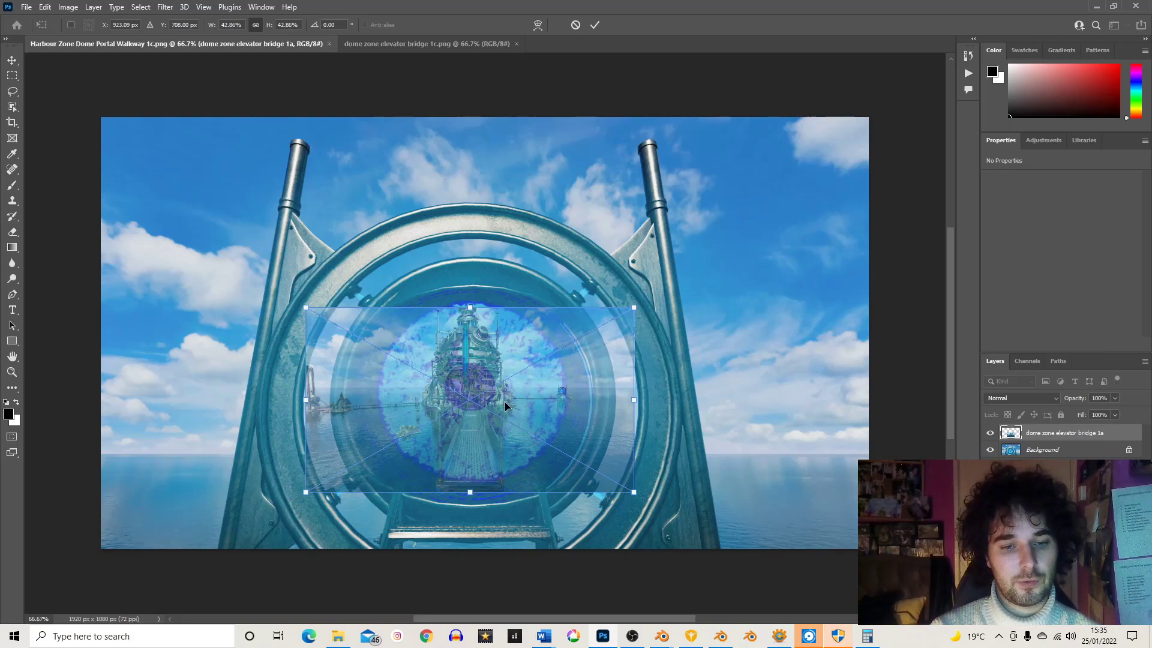
left_click_drag(505, 401, 504, 400)
left_click_drag(629, 307, 618, 315)
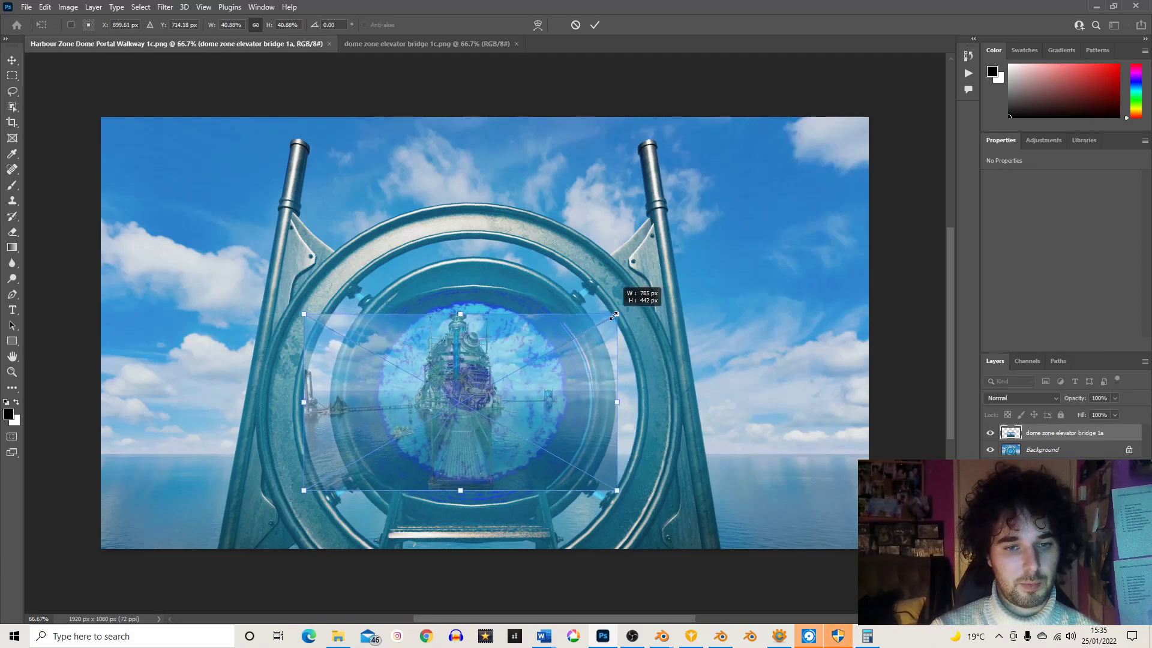
left_click_drag(512, 359, 523, 347)
left_click_drag(629, 302, 625, 307)
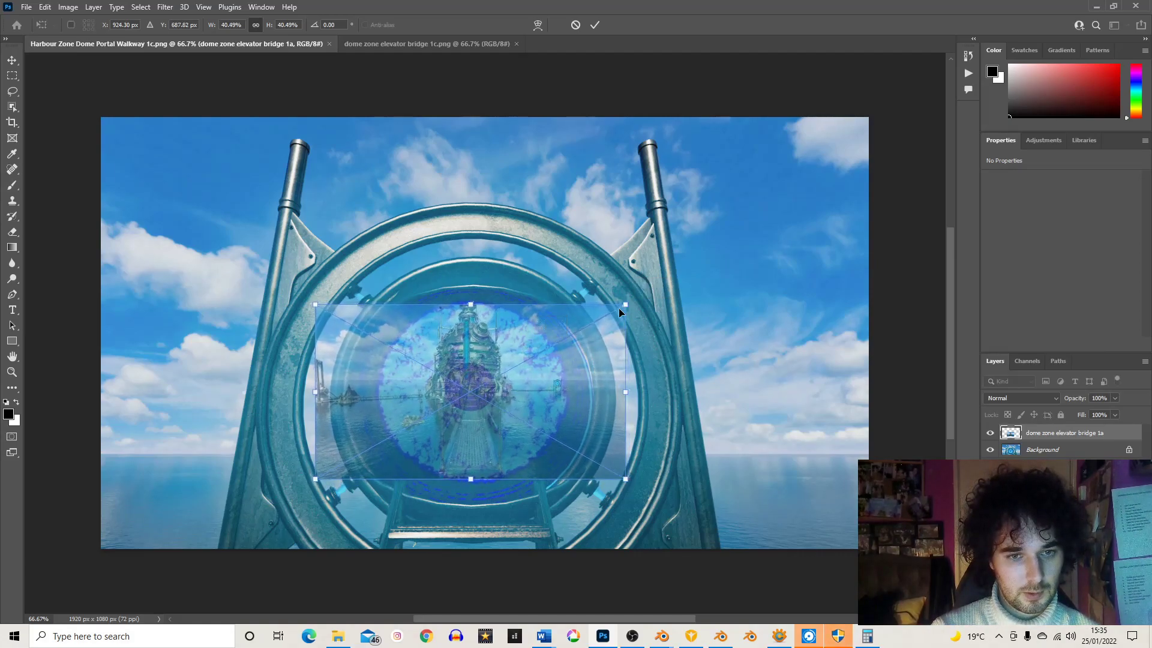
left_click_drag(534, 330, 536, 332)
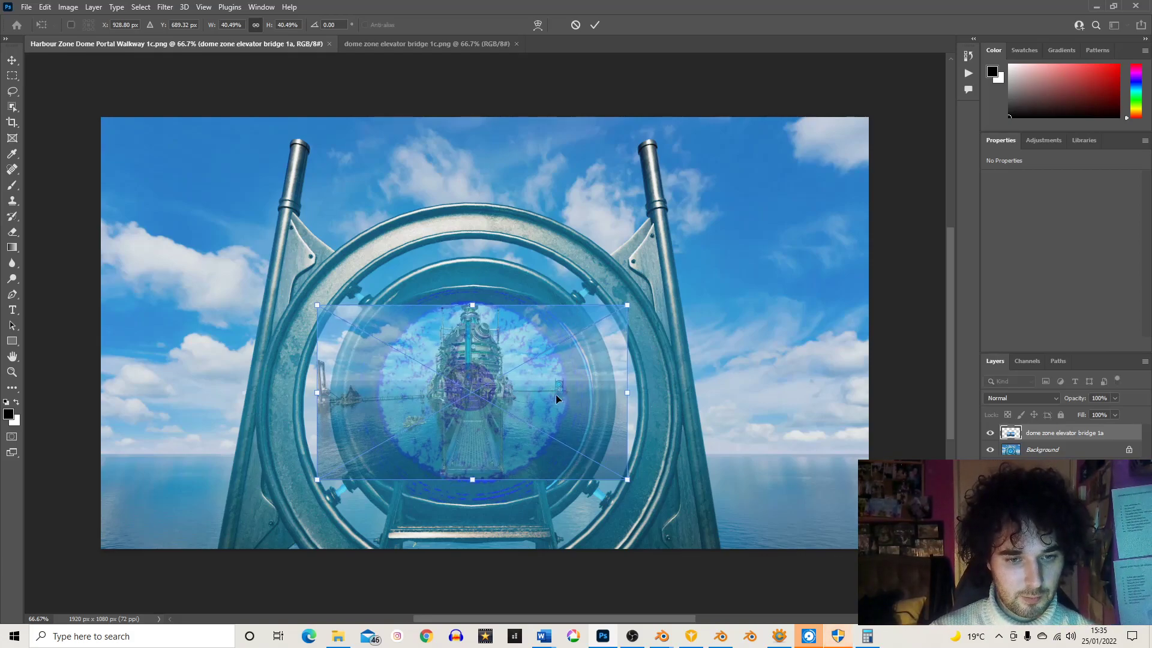
left_click_drag(556, 394, 554, 394)
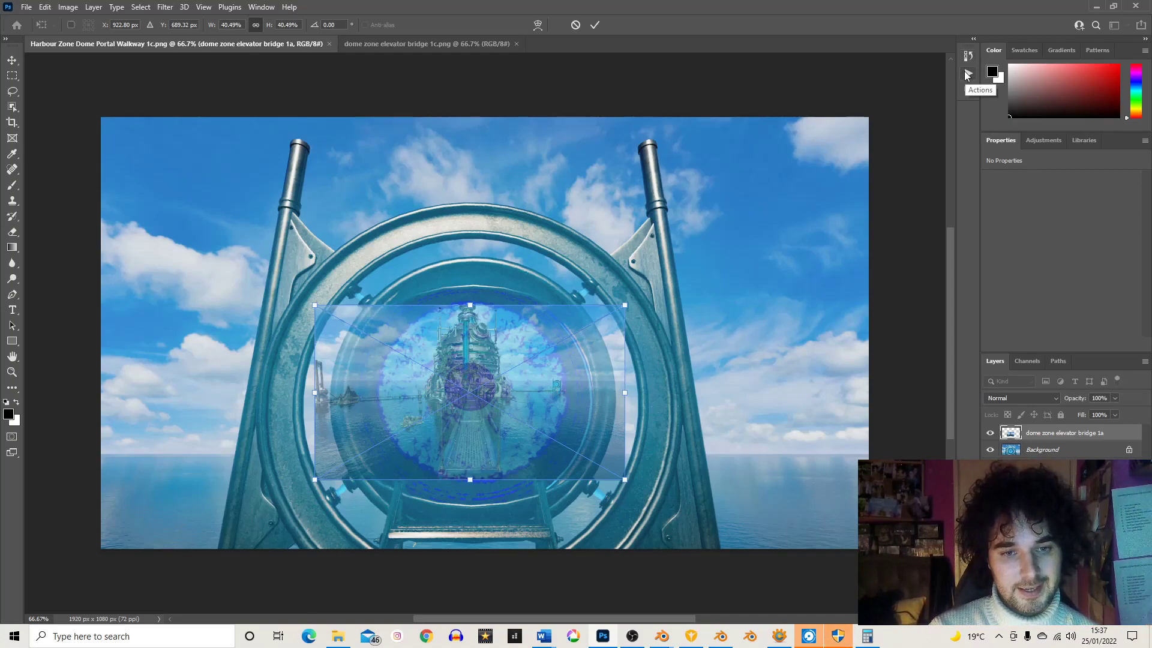
Step: Commit the overlay's resize and leave the bridge layer hidden after comparing the portal
left_click(1016, 447)
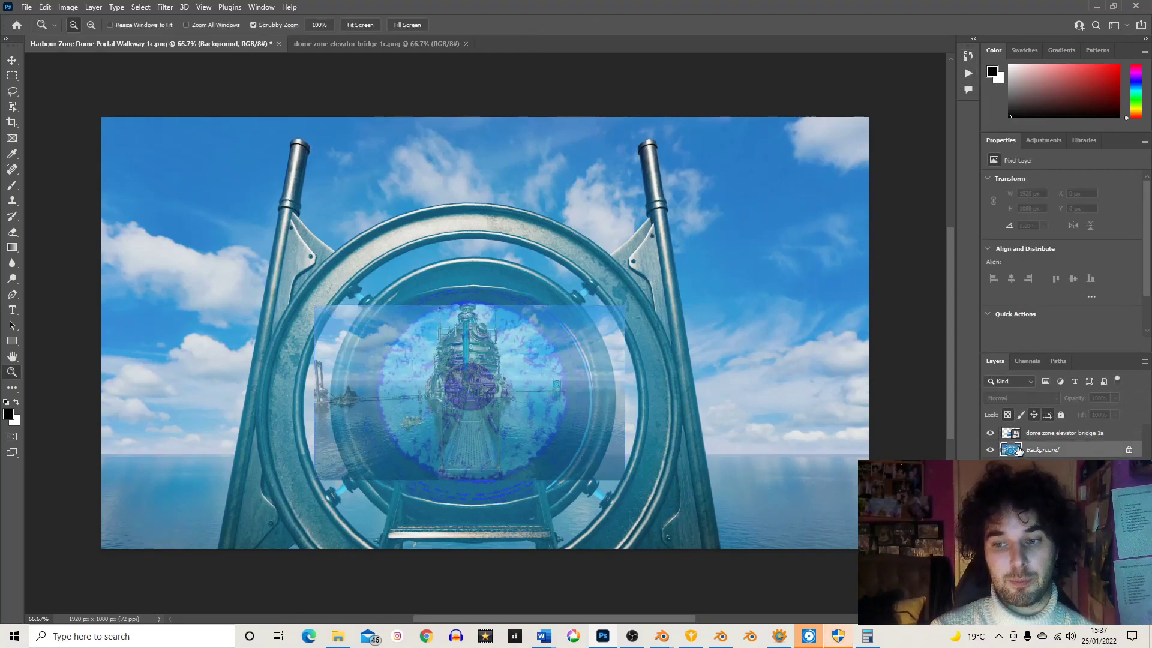
left_click(990, 433)
left_click(989, 437)
left_click(992, 437)
left_click(990, 436)
left_click(990, 436)
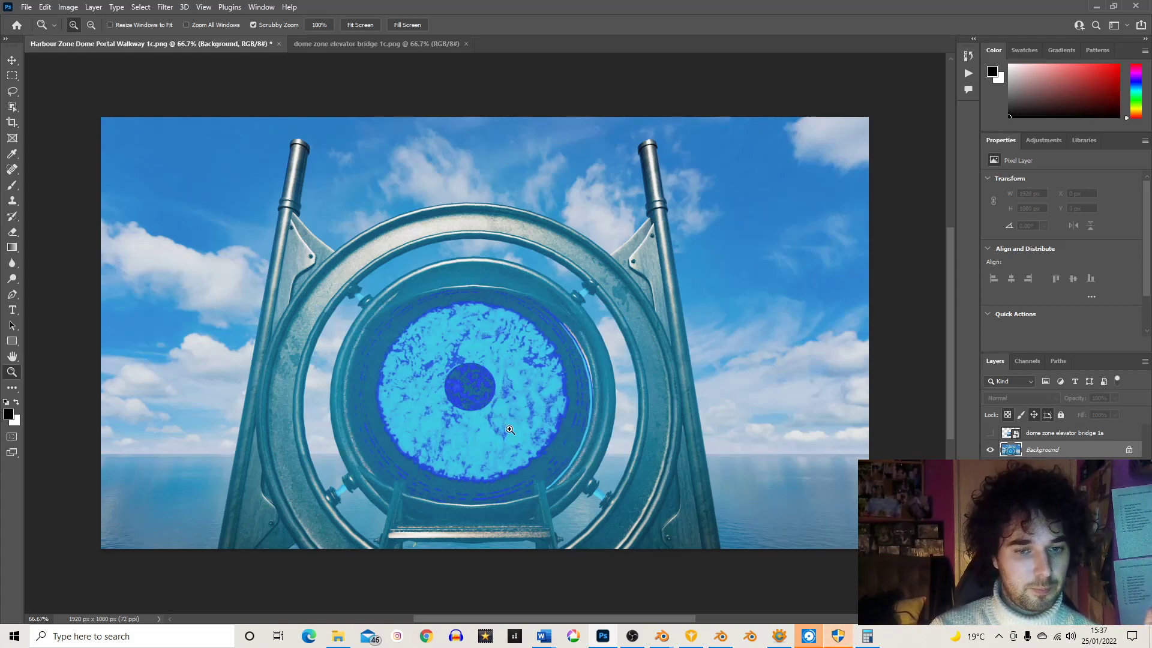
Step: Clone the light portal texture over the dark central circle with a 47 px Clone Stamp
left_click(14, 204)
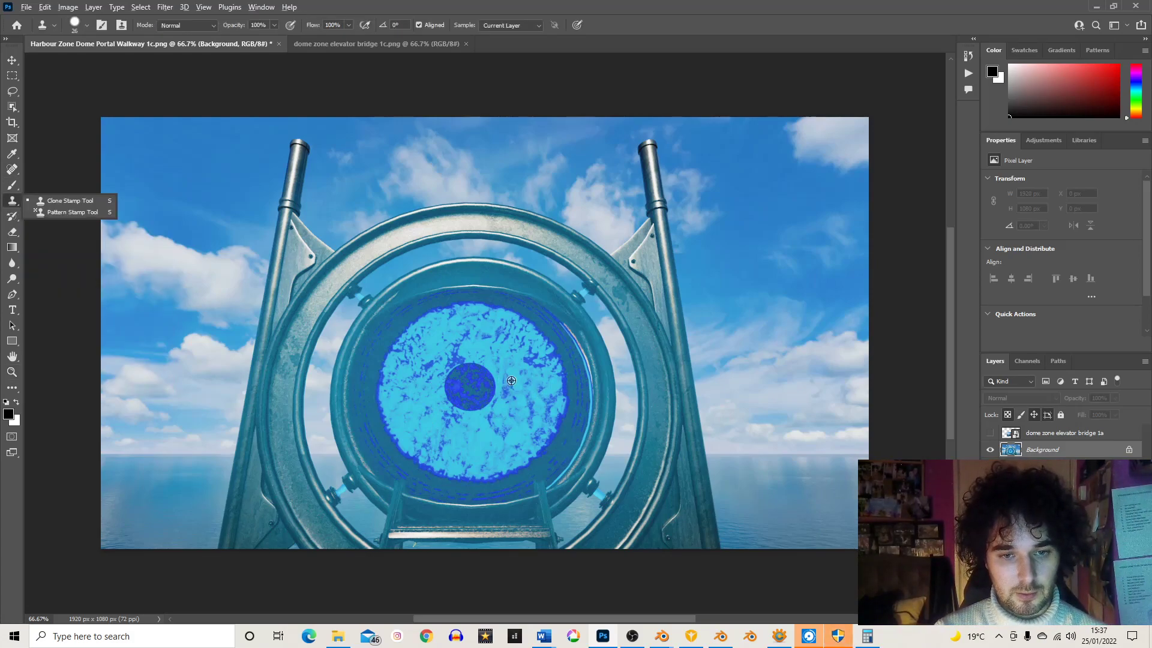
left_click(514, 372, "alt")
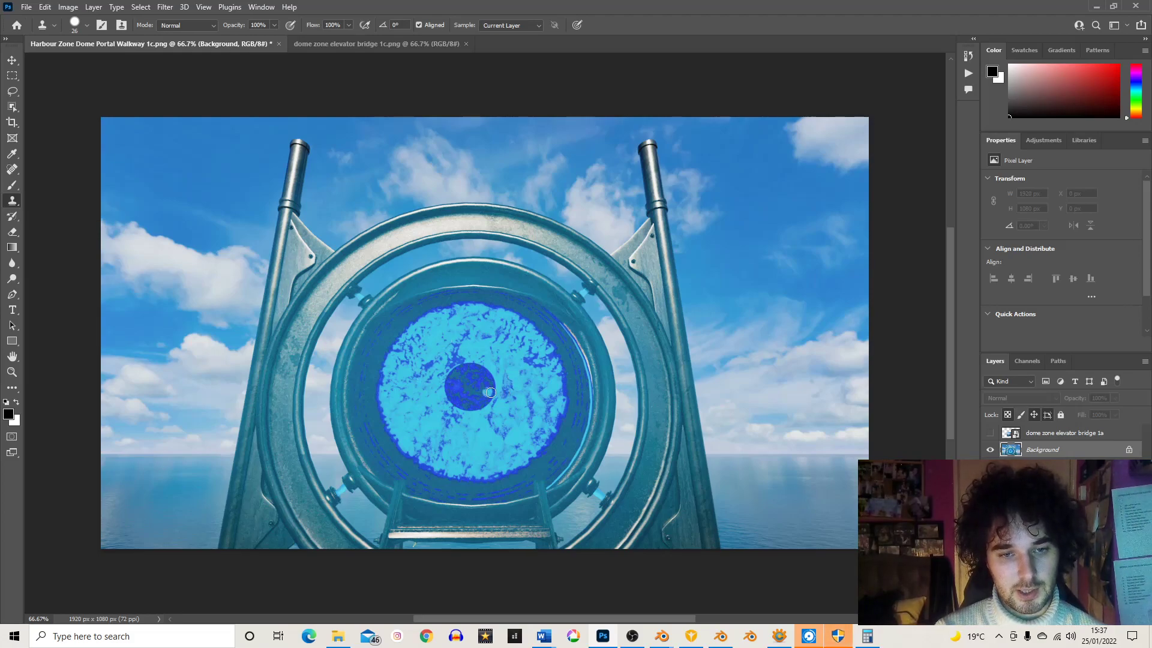
left_click(87, 25)
left_click_drag(83, 65, 84, 65)
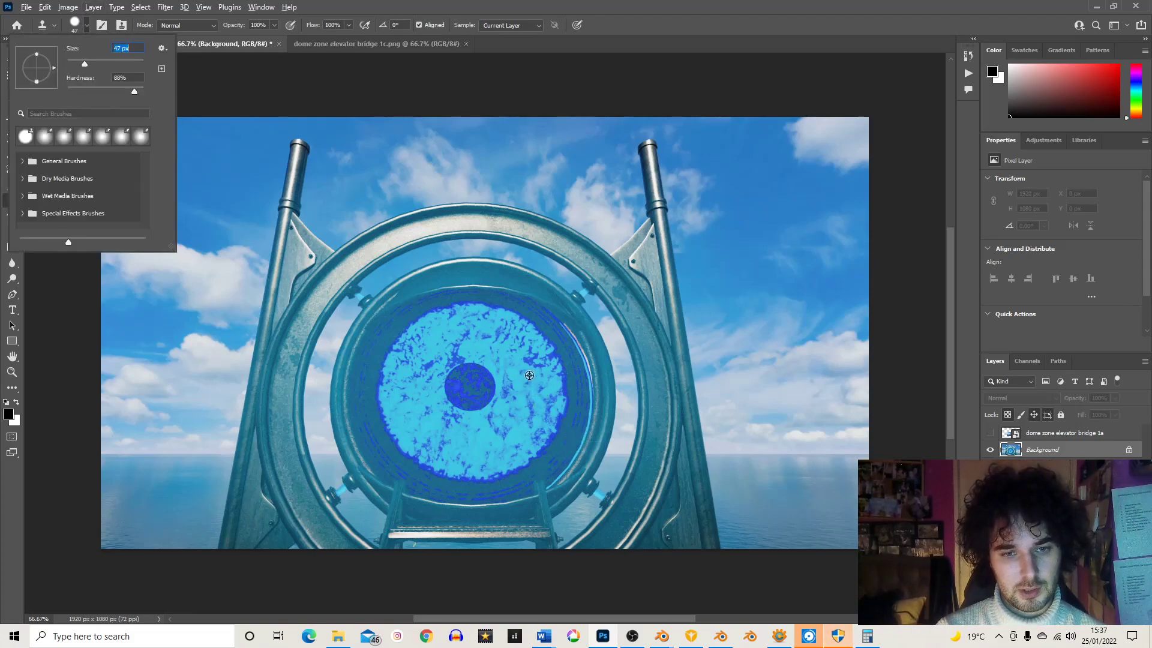
mouse_move(482, 382)
left_mouse_down()
mouse_move(461, 394)
mouse_move(483, 397)
mouse_move(487, 384)
mouse_move(482, 406)
mouse_move(463, 410)
mouse_move(456, 378)
mouse_move(468, 405)
mouse_move(450, 398)
mouse_move(451, 407)
mouse_move(464, 414)
mouse_move(451, 375)
left_mouse_up()
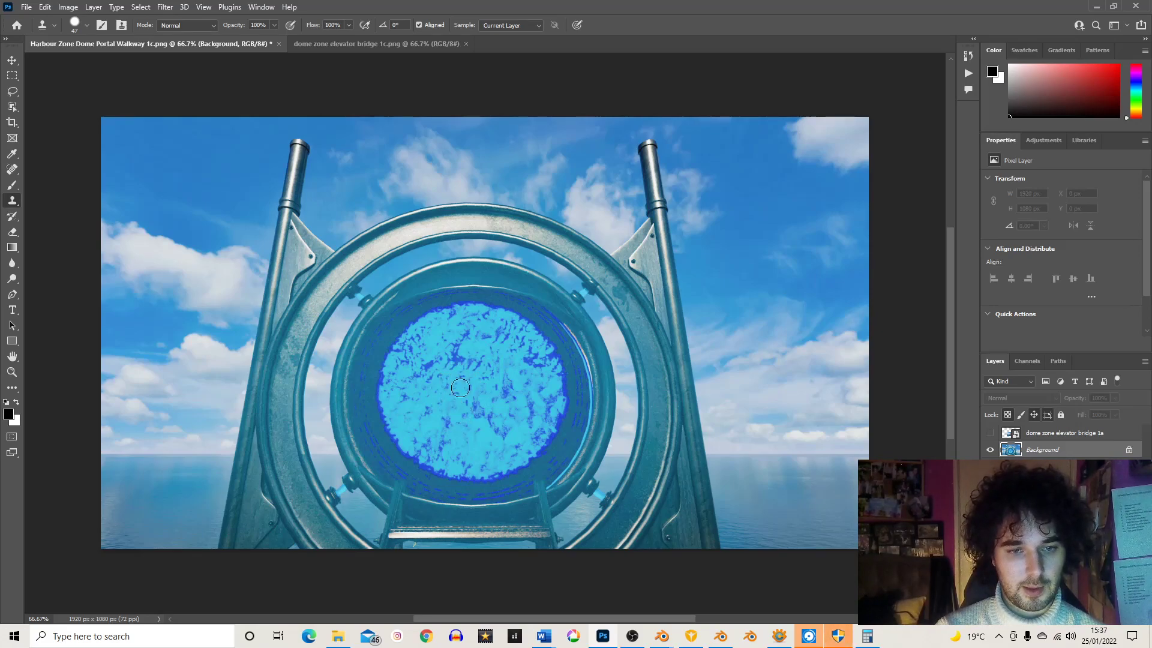
Step: Make the bridge overlay visible again and set its blend mode to Darken
left_click(990, 432)
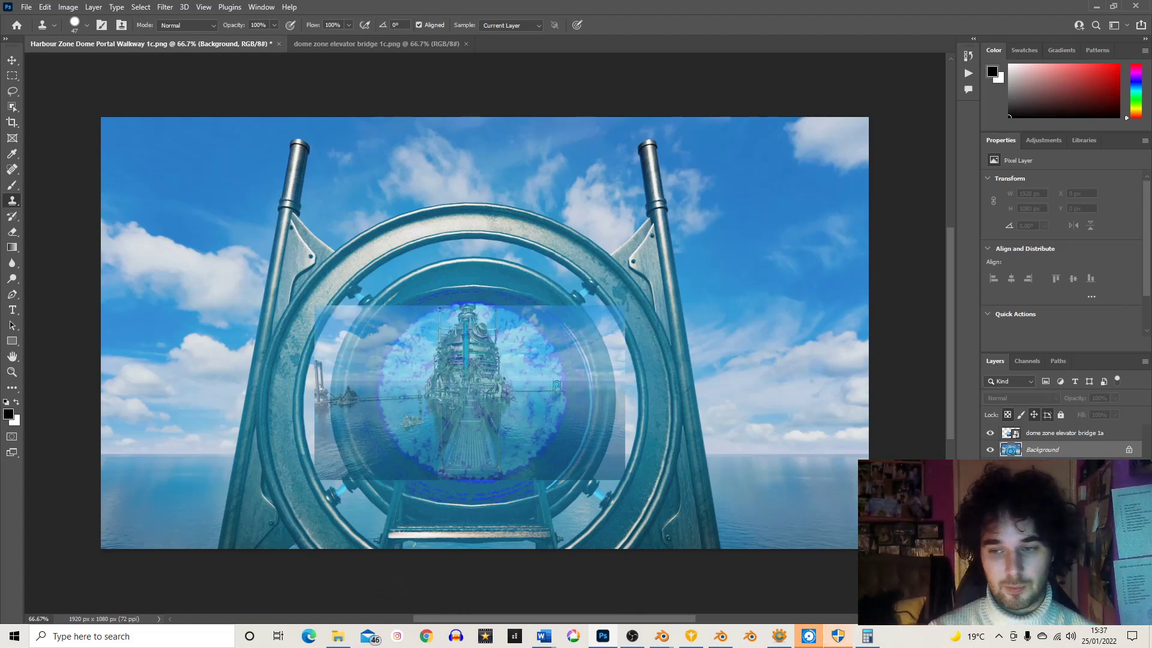
left_click(1080, 433)
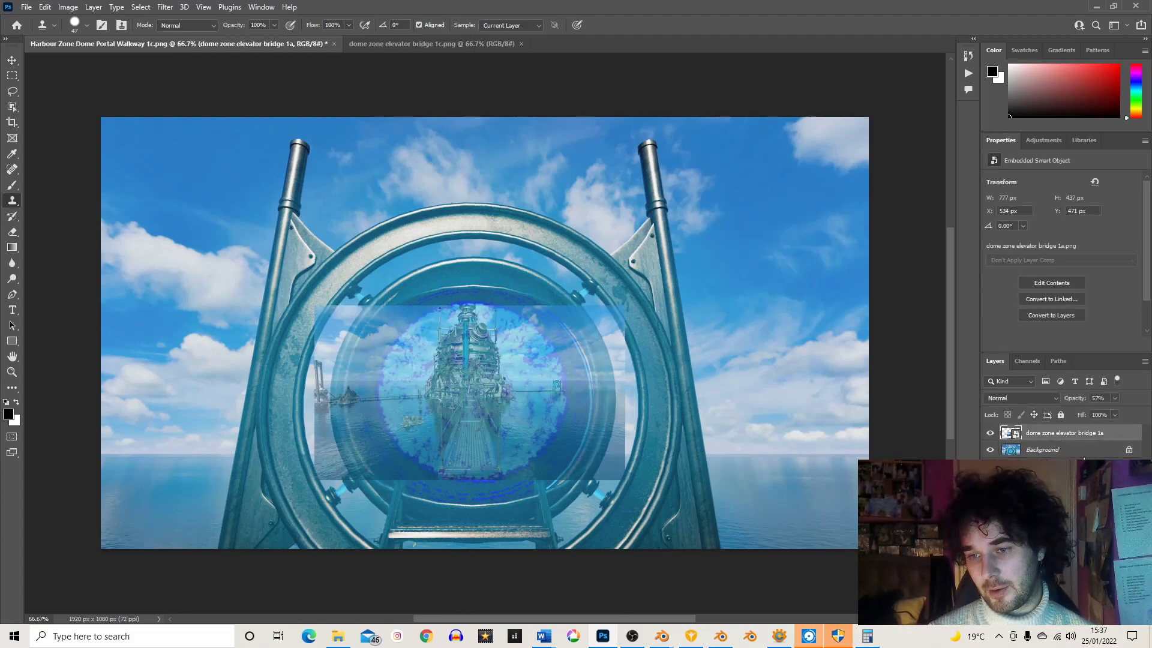
left_click(1056, 397)
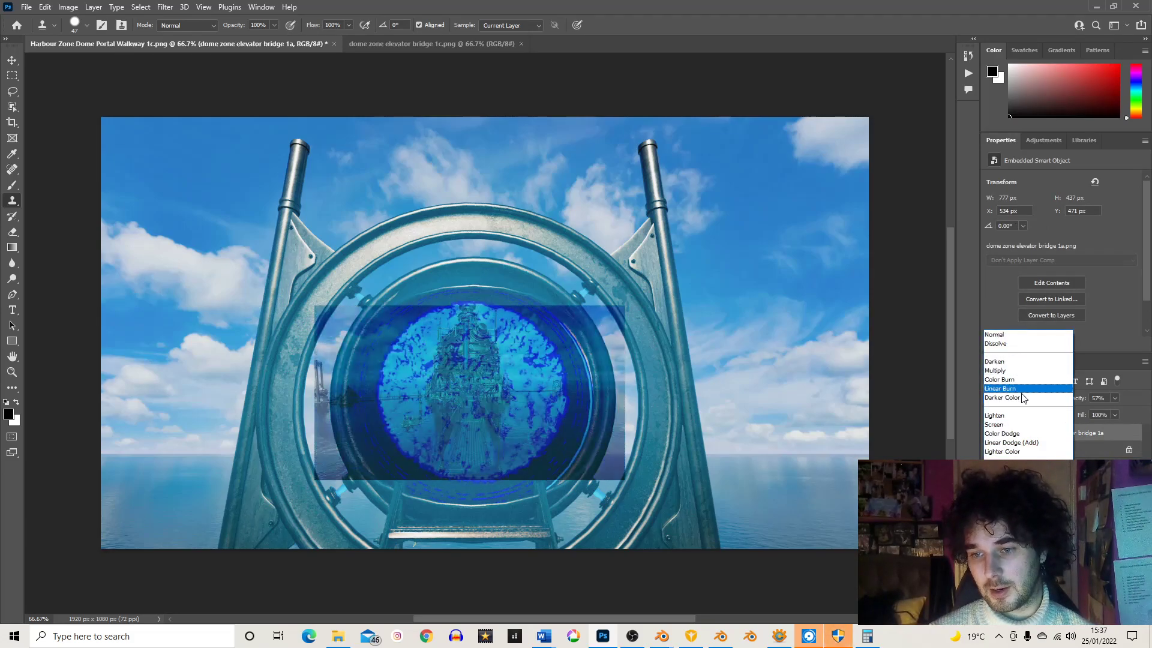
left_click(1025, 363)
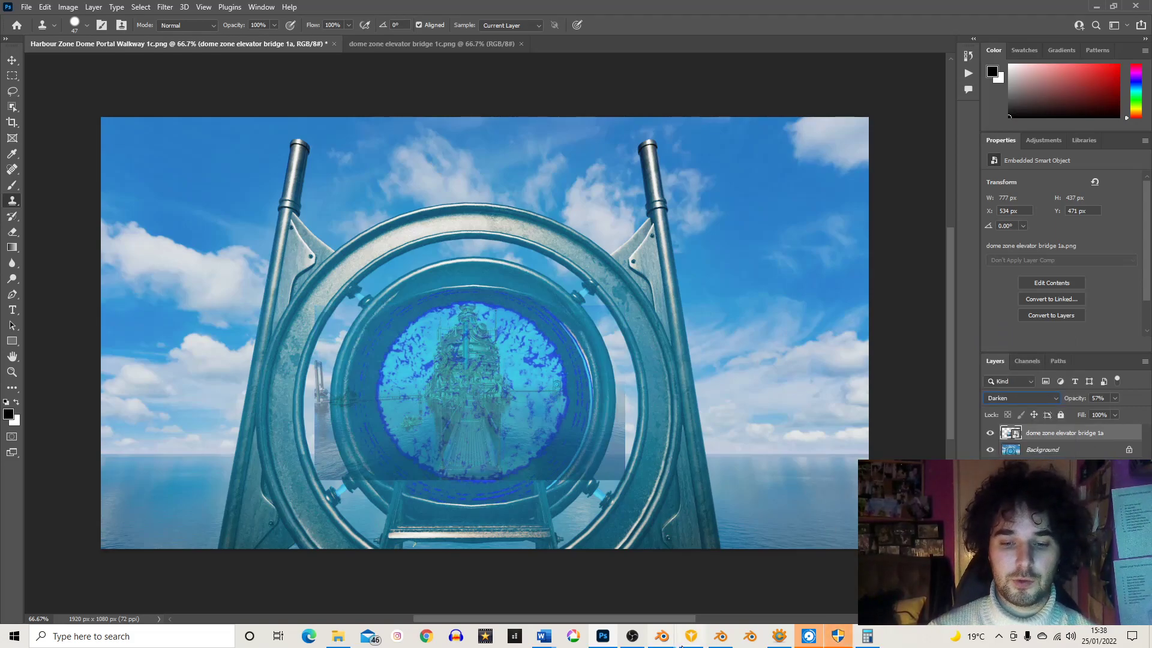
key("alt+Tab")
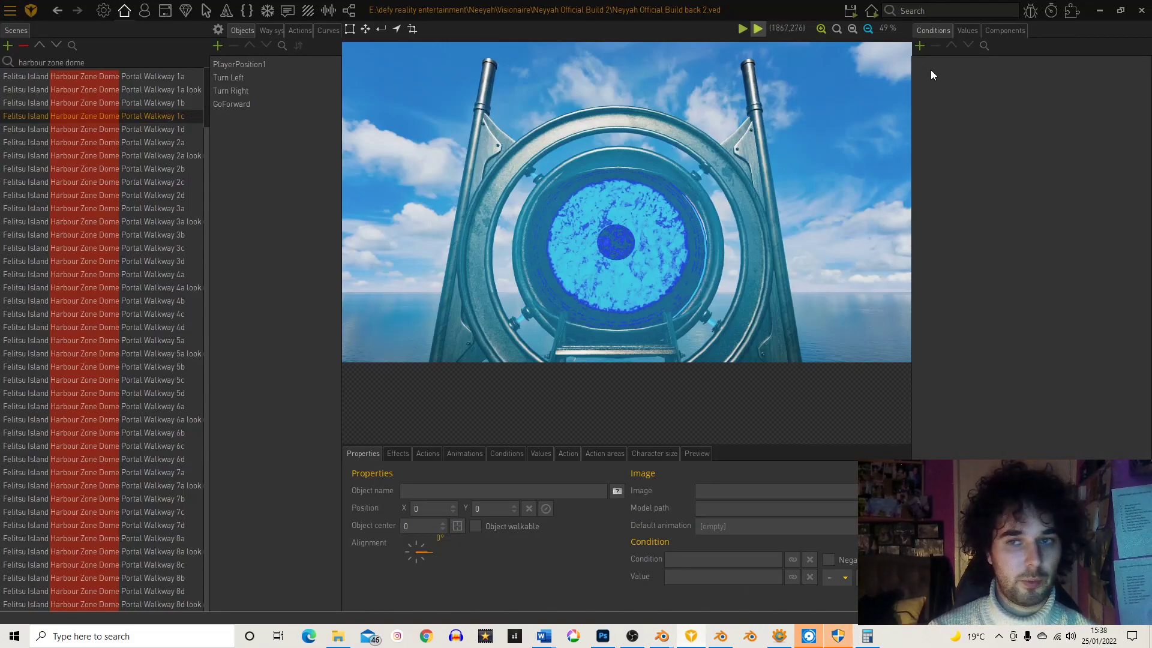
Step: Test-run the game to view the Harbour Zone Dome portal scene, then quit and return to Photoshop
left_click(871, 11)
left_click(863, 68)
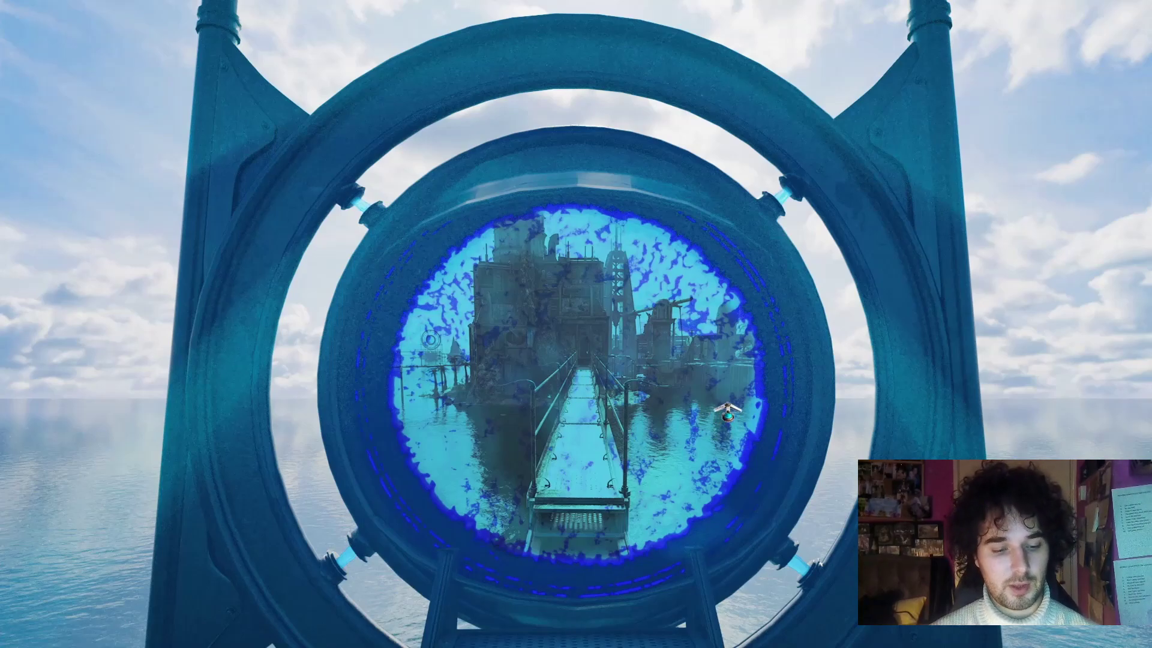
mouse_move(810, 342)
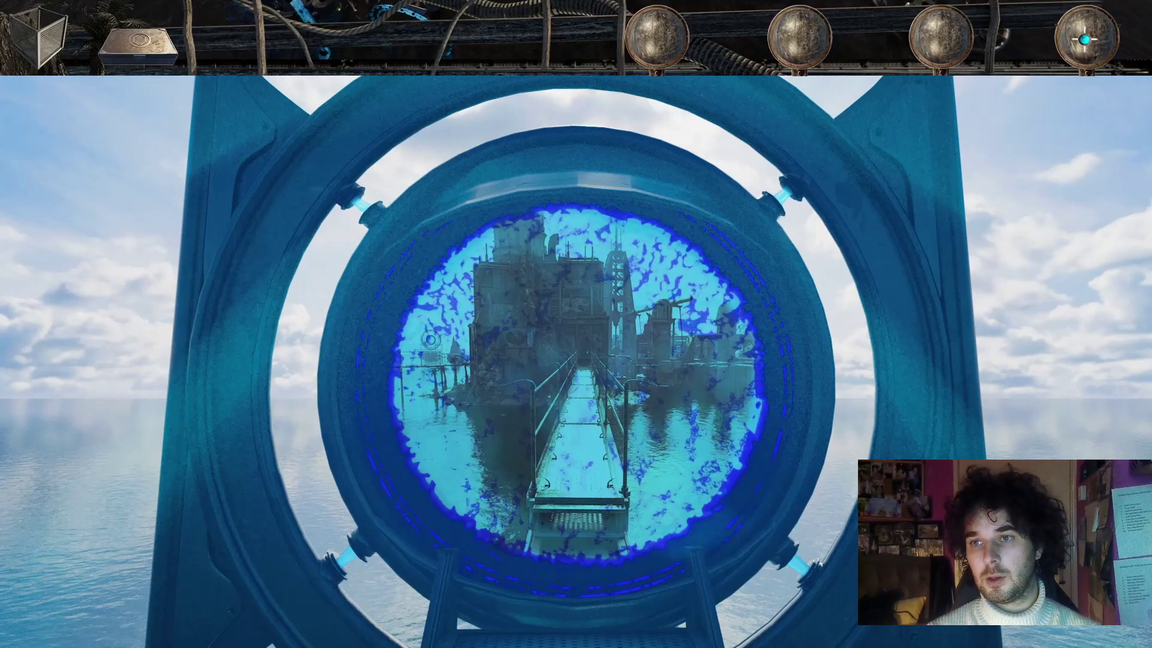
key("Escape")
left_click(561, 365)
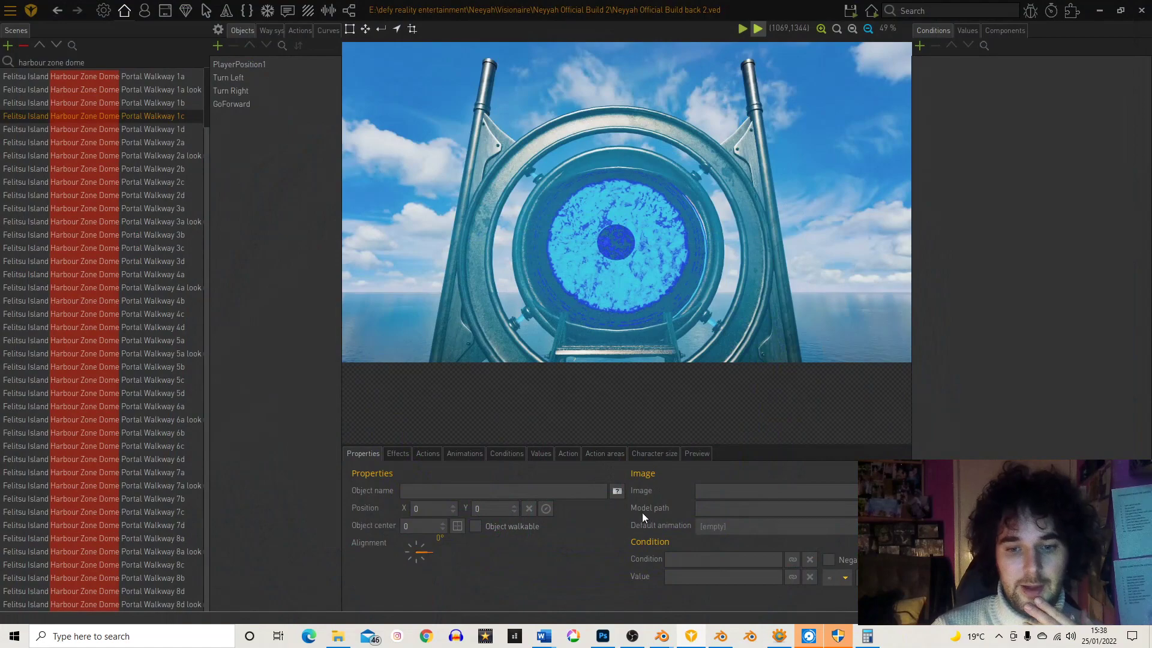
left_click(605, 635)
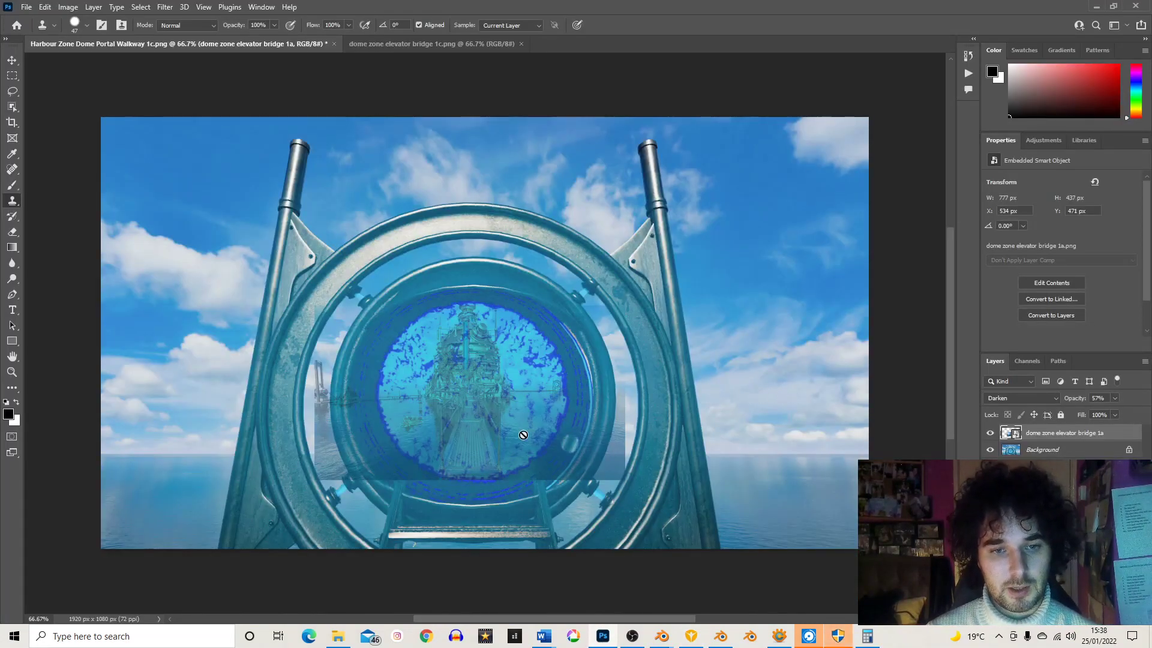
Step: Raise the bridge overlay's opacity to 100%
left_click(1115, 398)
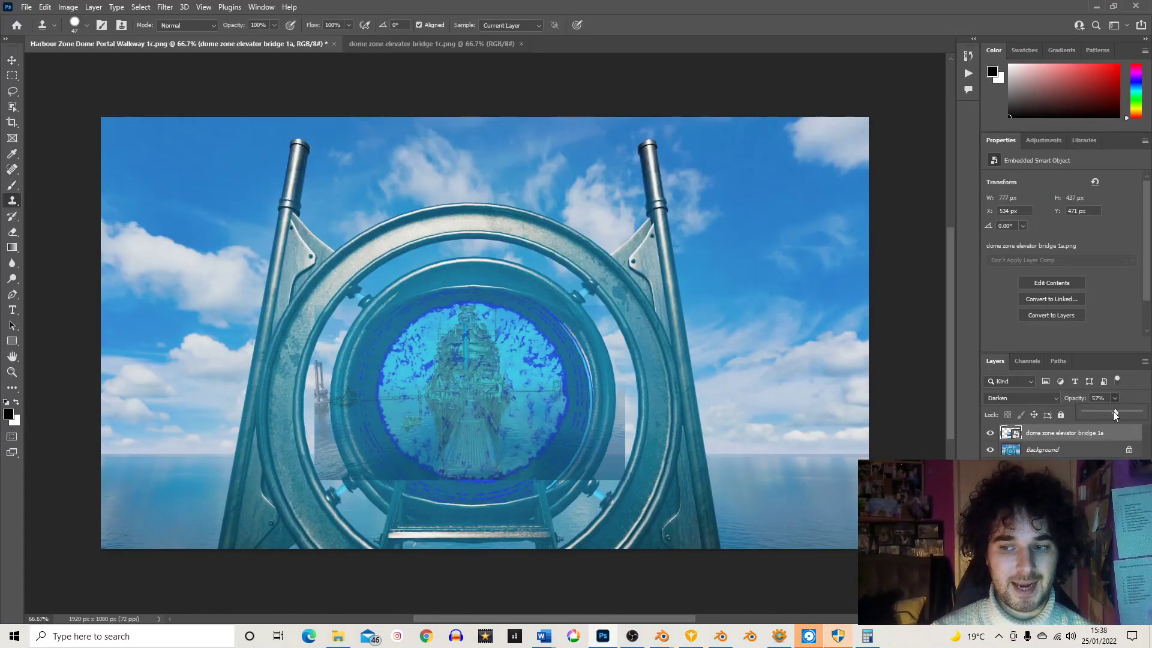
left_click_drag(1109, 414, 1139, 413)
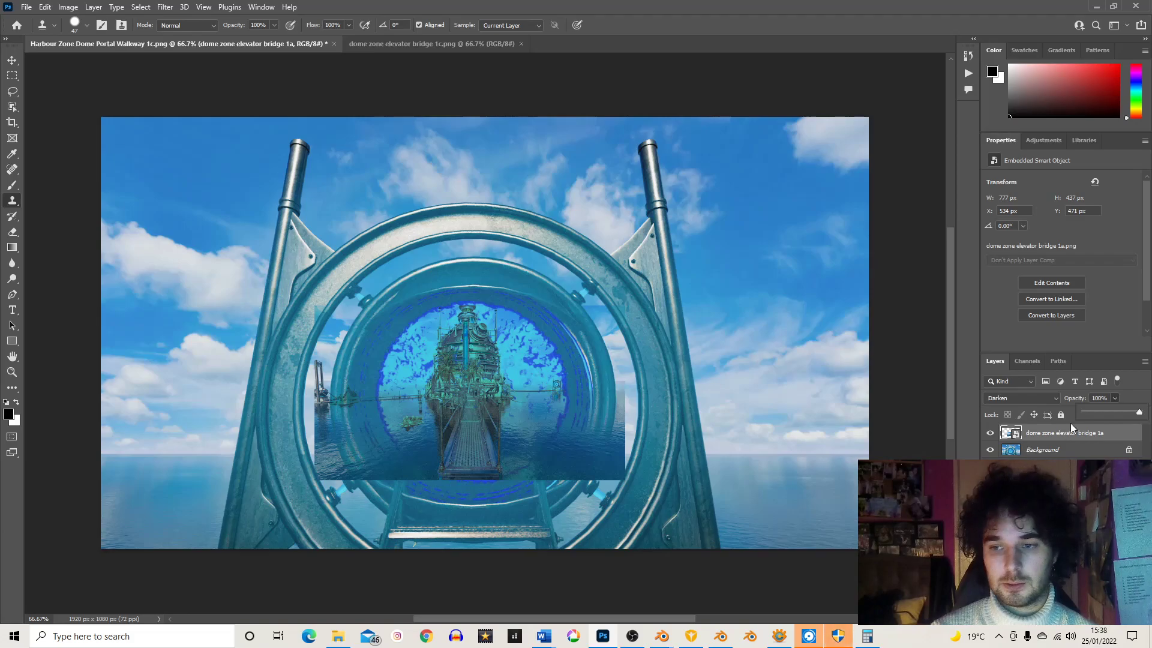
left_click(1088, 440)
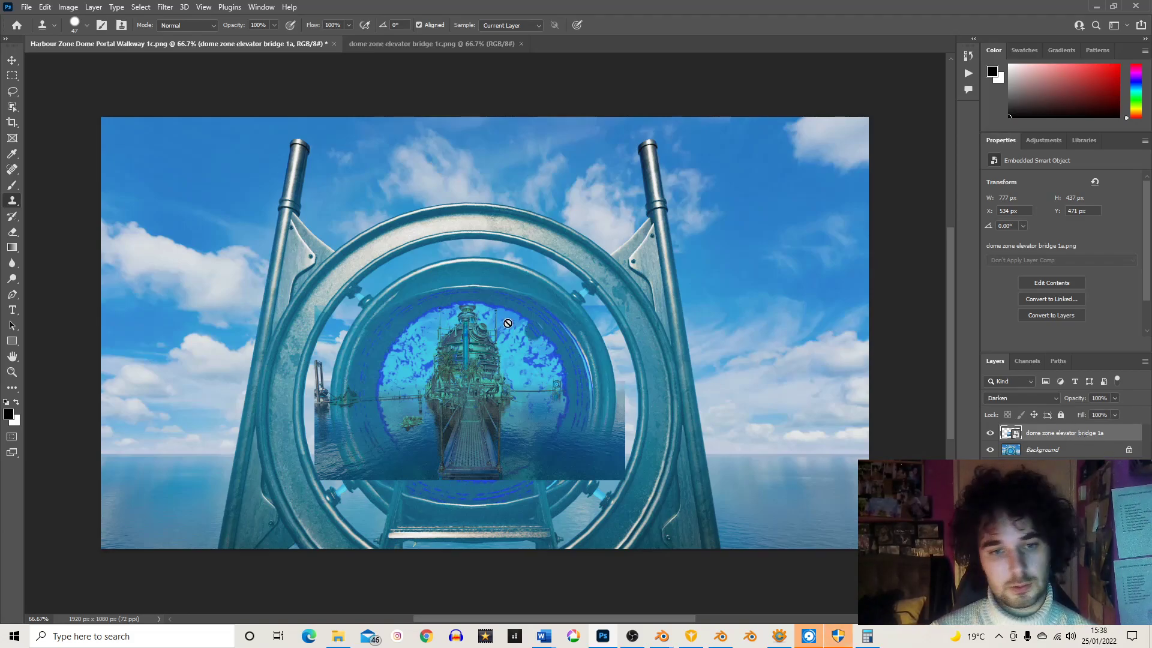
left_click(12, 60)
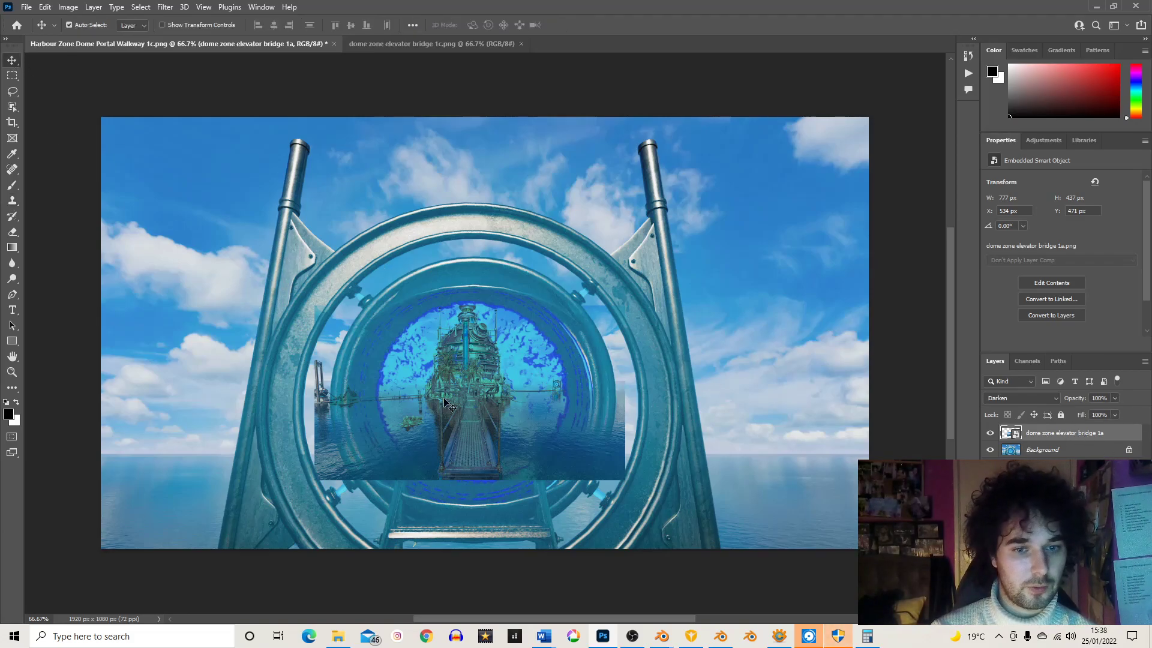
Step: Move the bridge overlay 14 px higher to Y 460 px within the portal ring
key("ctrl")
left_click_drag(475, 398, 484, 398)
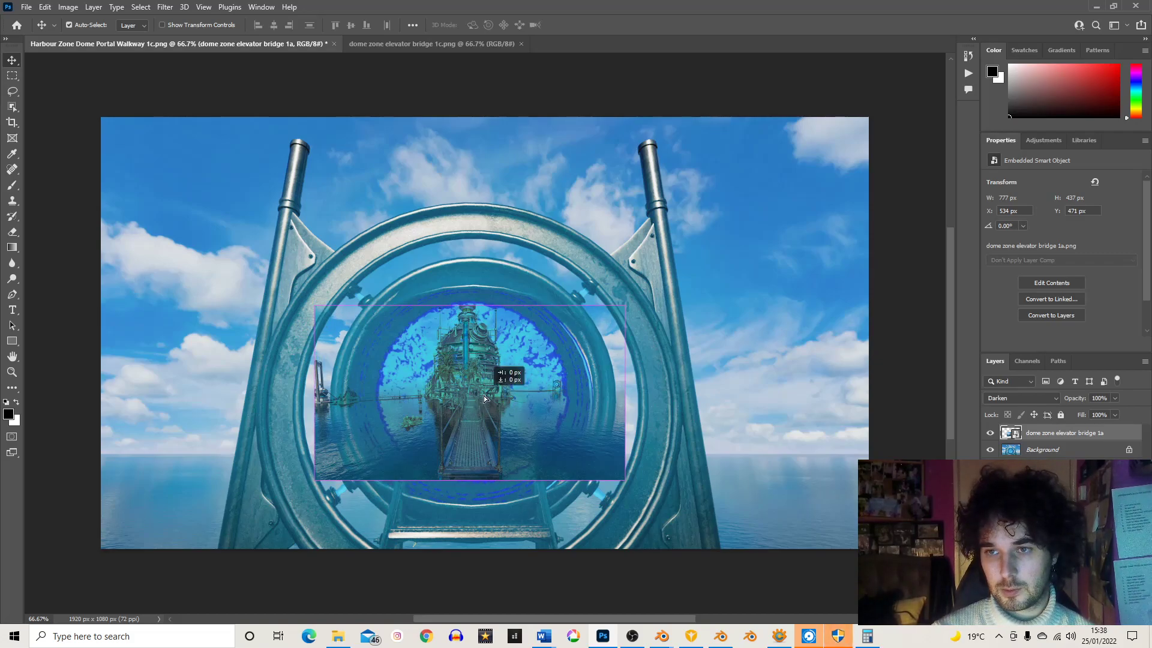
left_click_drag(484, 398, 485, 399)
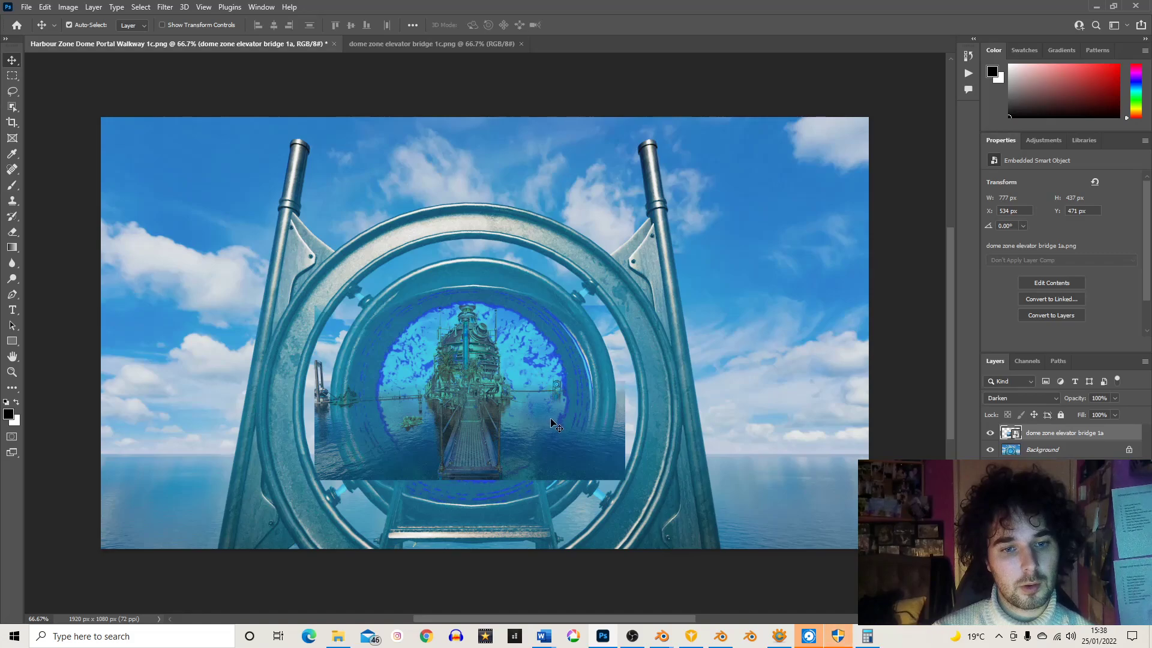
left_click_drag(518, 413, 519, 408)
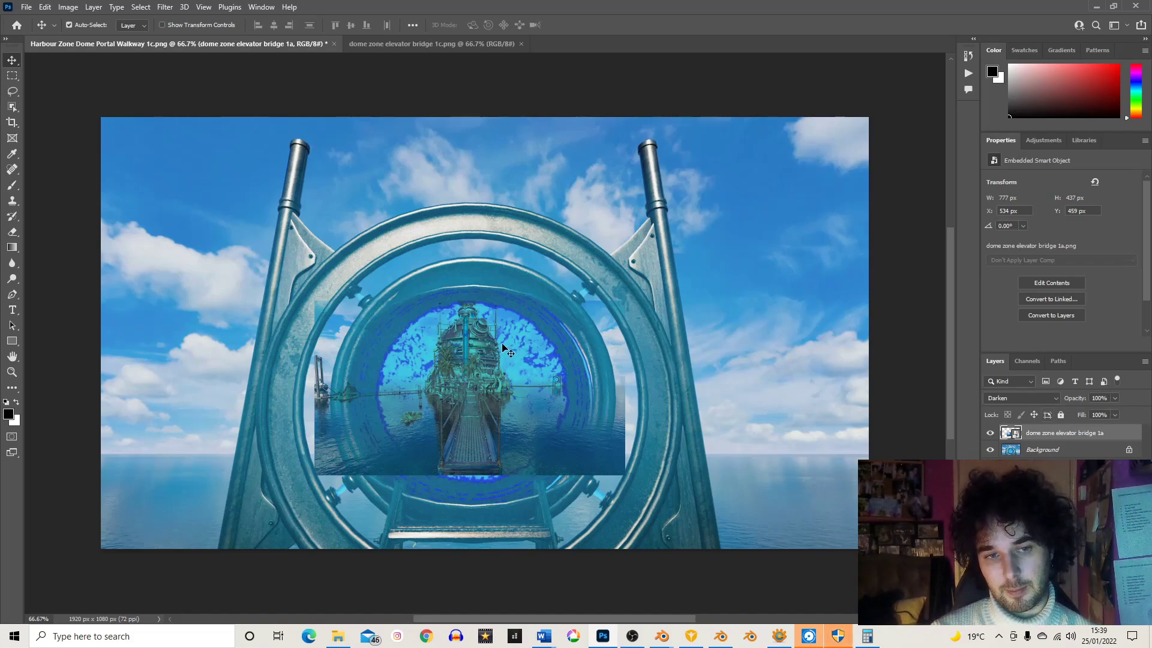
left_click_drag(479, 308, 479, 324)
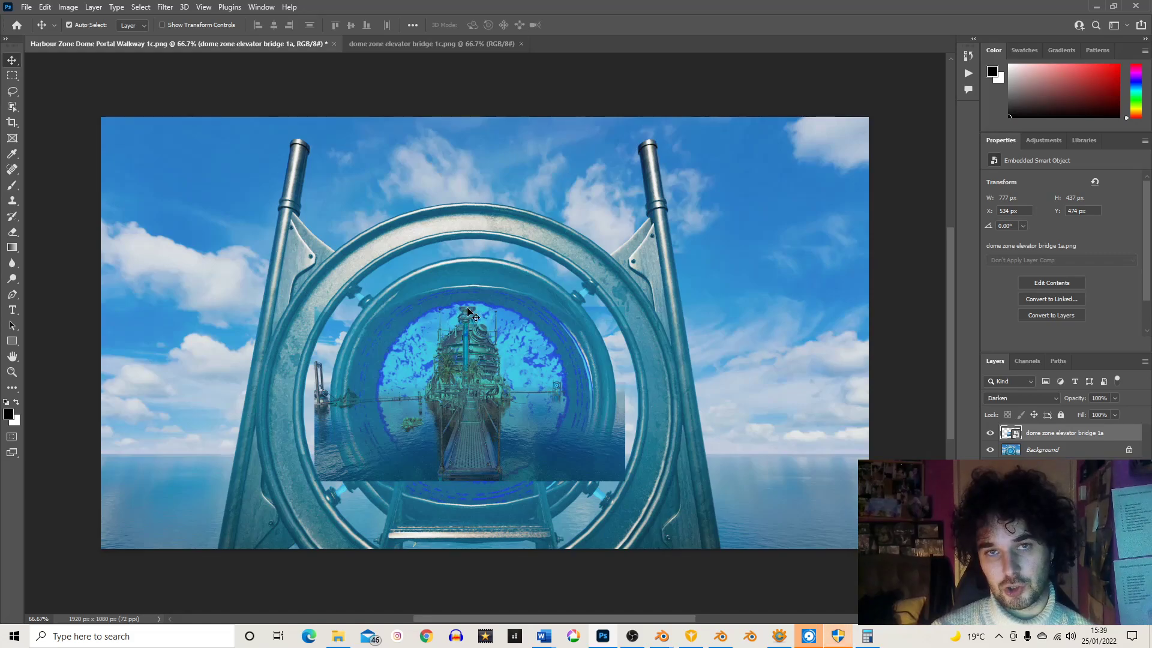
left_click_drag(474, 308, 475, 305)
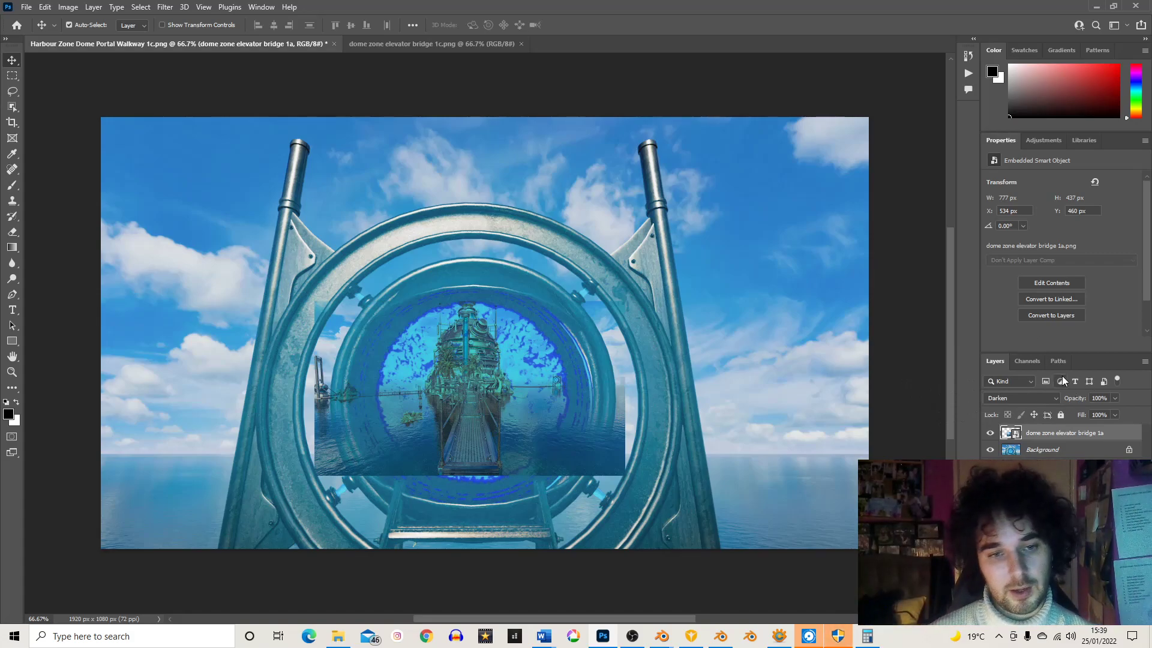
left_click(1115, 398)
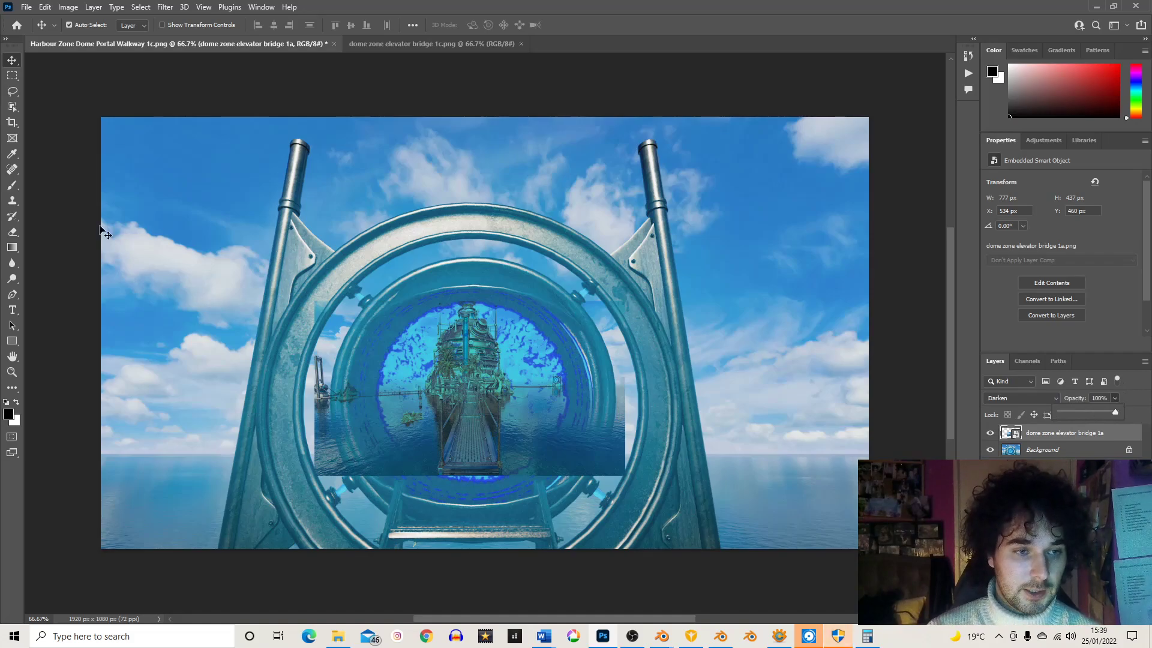
Step: Rasterize the bridge smart object by starting to erase on it with the Eraser
left_click(13, 232)
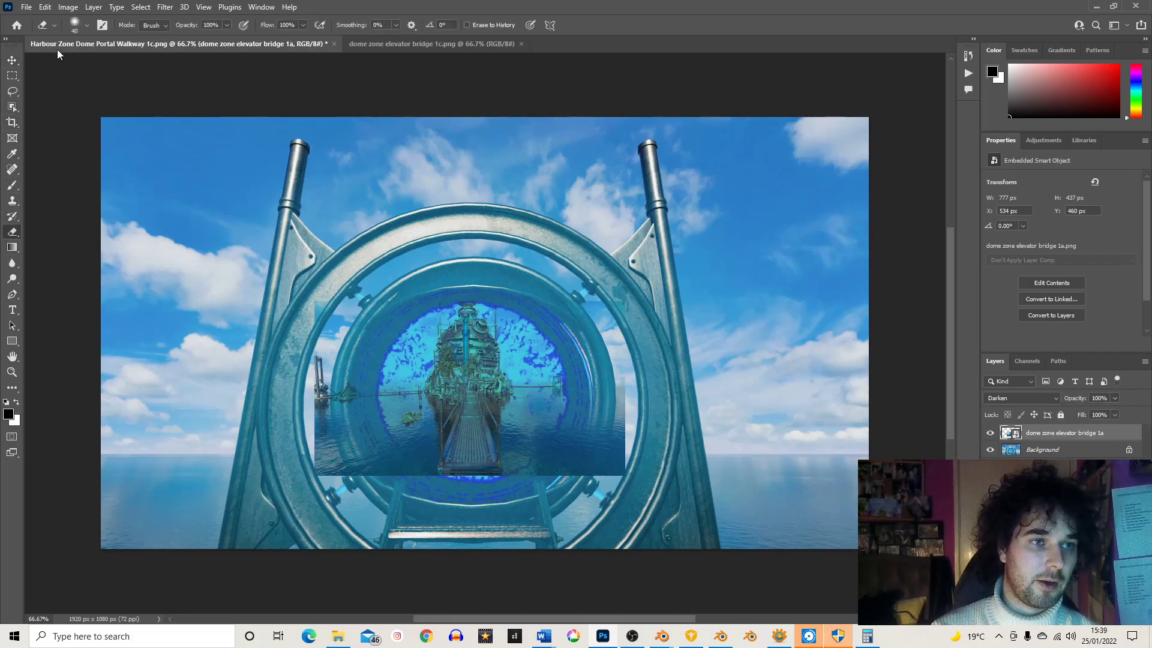
left_click(87, 26)
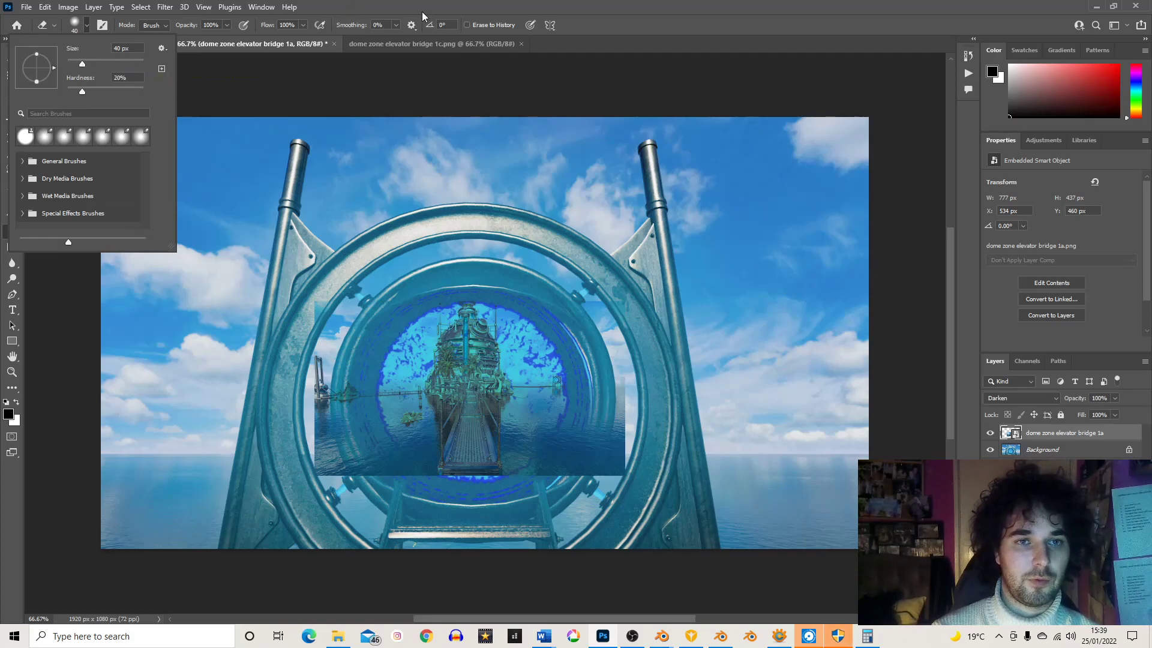
left_click(149, 30)
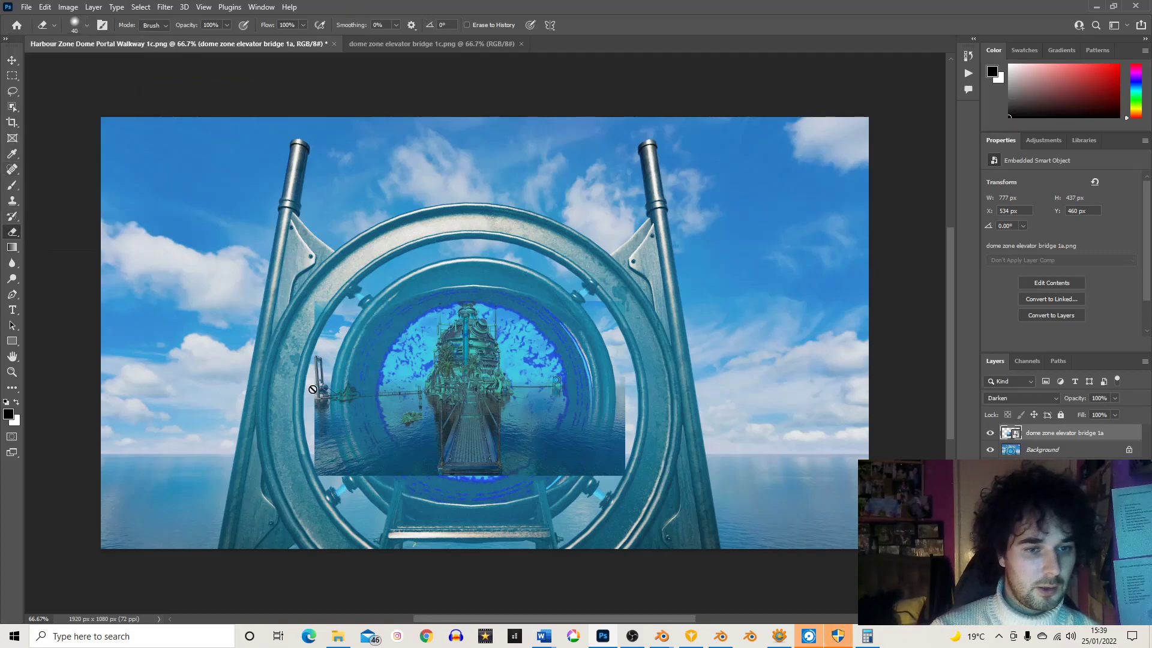
left_click(363, 266)
left_click(570, 246)
Step: Set the eraser brush size to 80 px
left_click(88, 26)
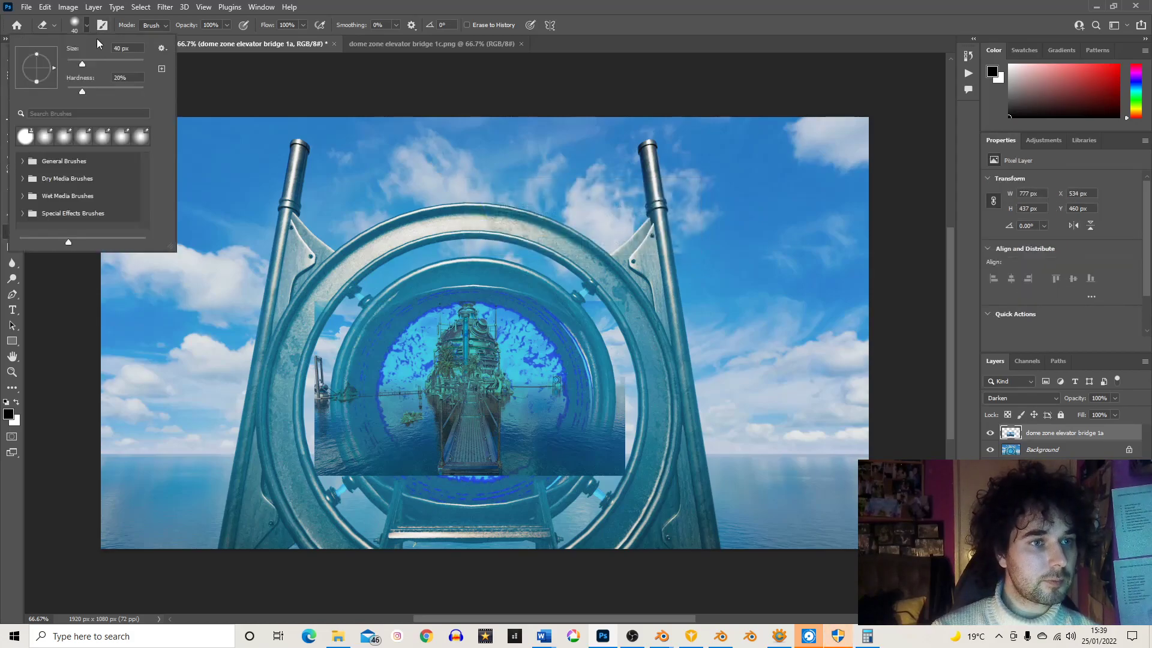
left_click_drag(82, 66, 99, 63)
key("Return")
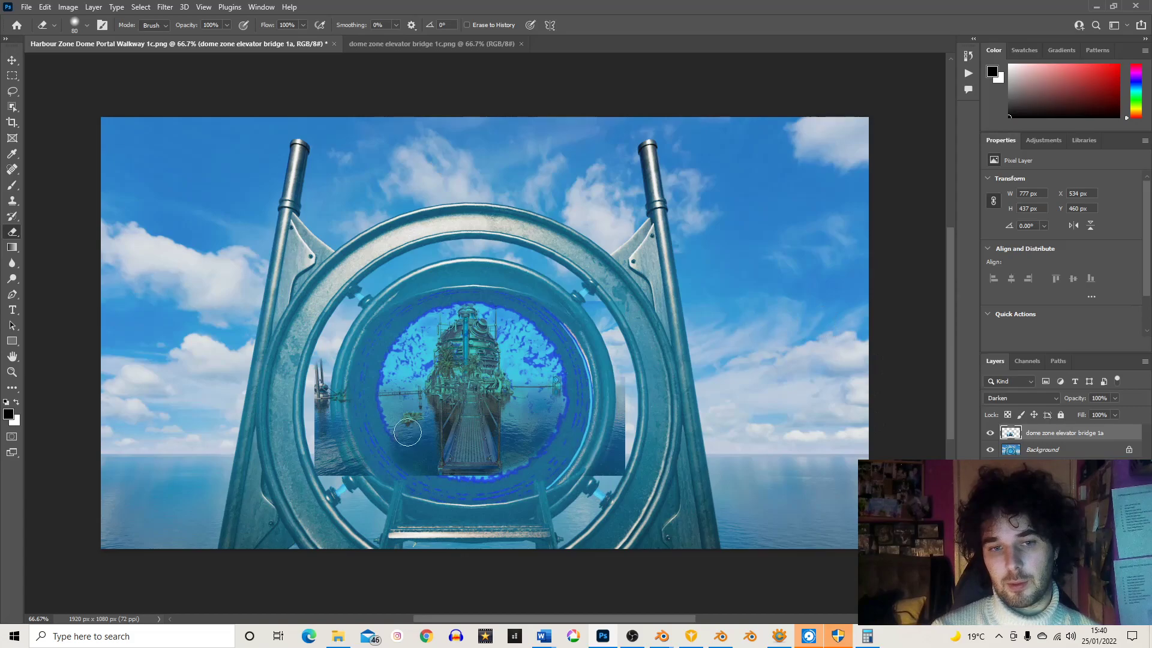
Step: Erase the stray water fragments around the bridge image while the Background layer is hidden
left_click(991, 450)
mouse_move(618, 360)
left_mouse_down()
mouse_move(625, 301)
mouse_move(622, 471)
mouse_move(599, 466)
mouse_move(600, 309)
mouse_move(432, 262)
left_mouse_up()
mouse_move(344, 320)
left_mouse_down()
mouse_move(322, 356)
mouse_move(319, 344)
mouse_move(334, 360)
mouse_move(350, 470)
mouse_move(312, 449)
mouse_move(350, 477)
mouse_move(347, 456)
mouse_move(372, 477)
mouse_move(313, 427)
mouse_move(328, 347)
mouse_move(357, 345)
mouse_move(372, 300)
left_mouse_up()
left_click_drag(629, 370, 566, 478)
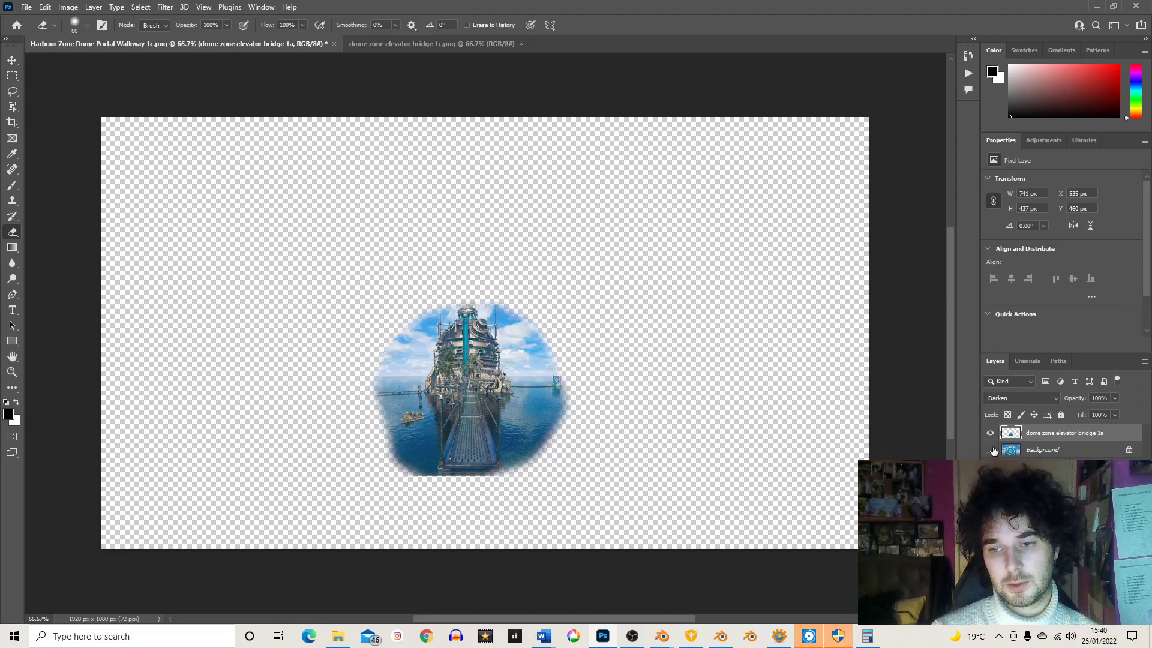
left_click(991, 449)
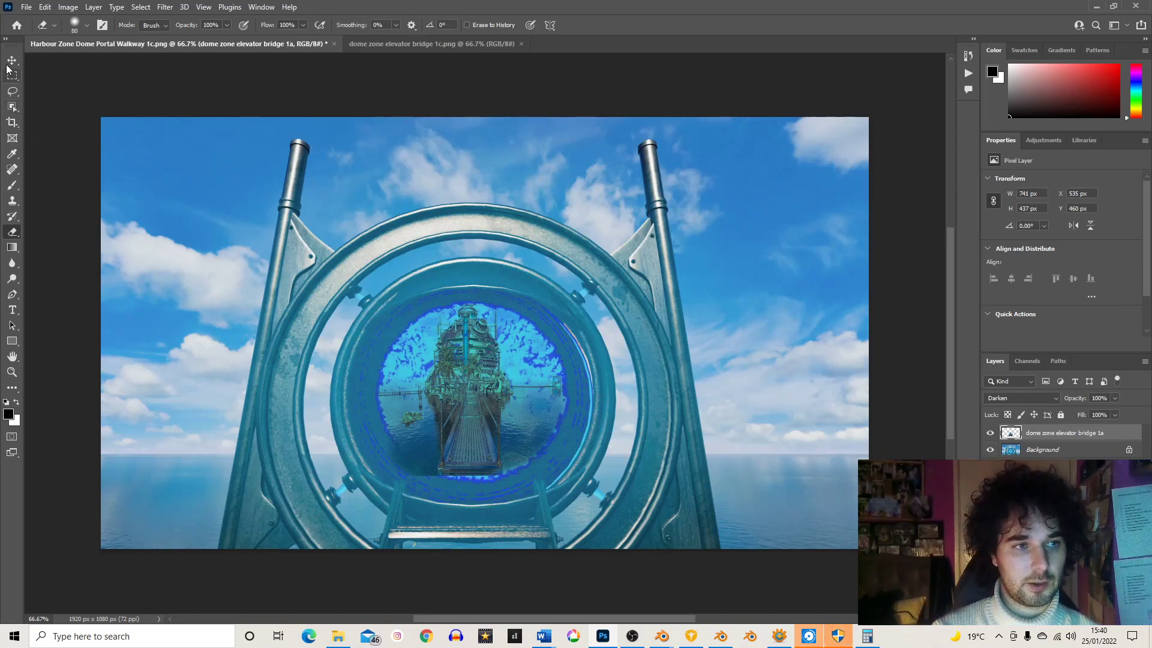
Step: Move the bridge image about 12 px lower and return to the Eraser
key("v")
left_click_drag(524, 414, 524, 419)
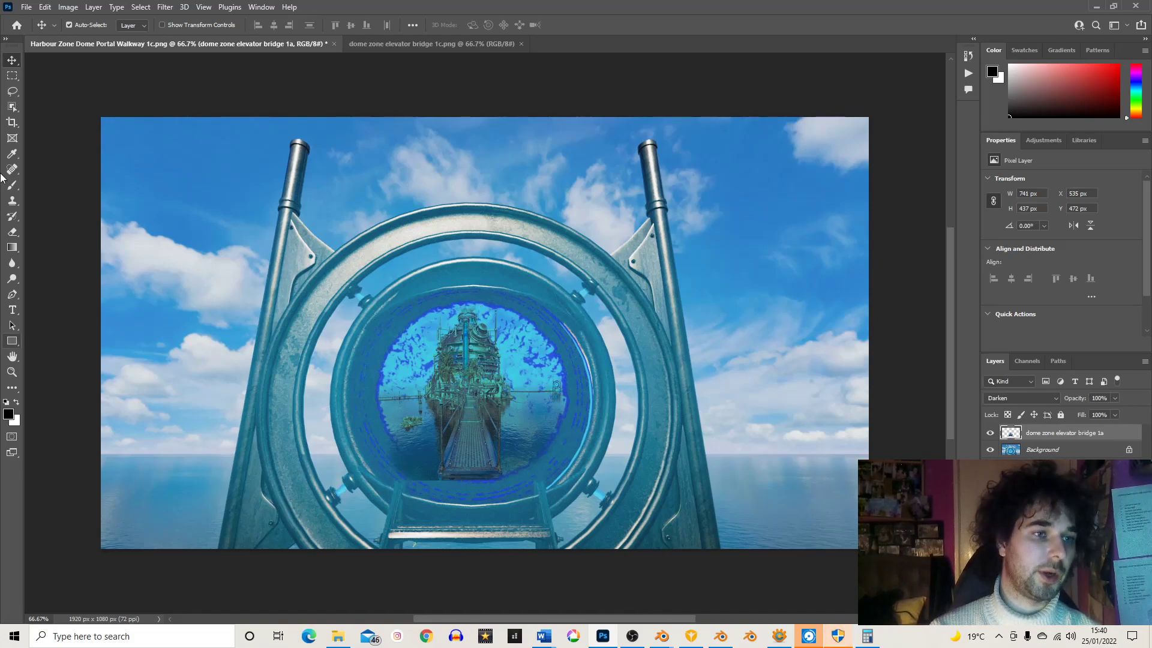
left_click(12, 232)
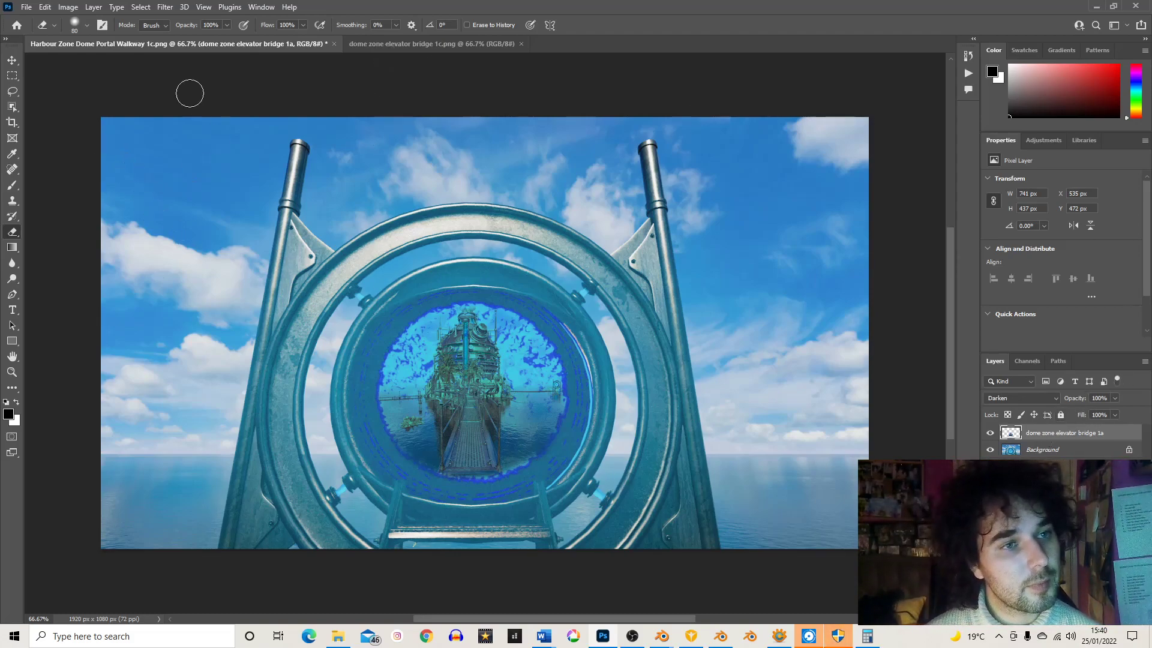
left_click(87, 25)
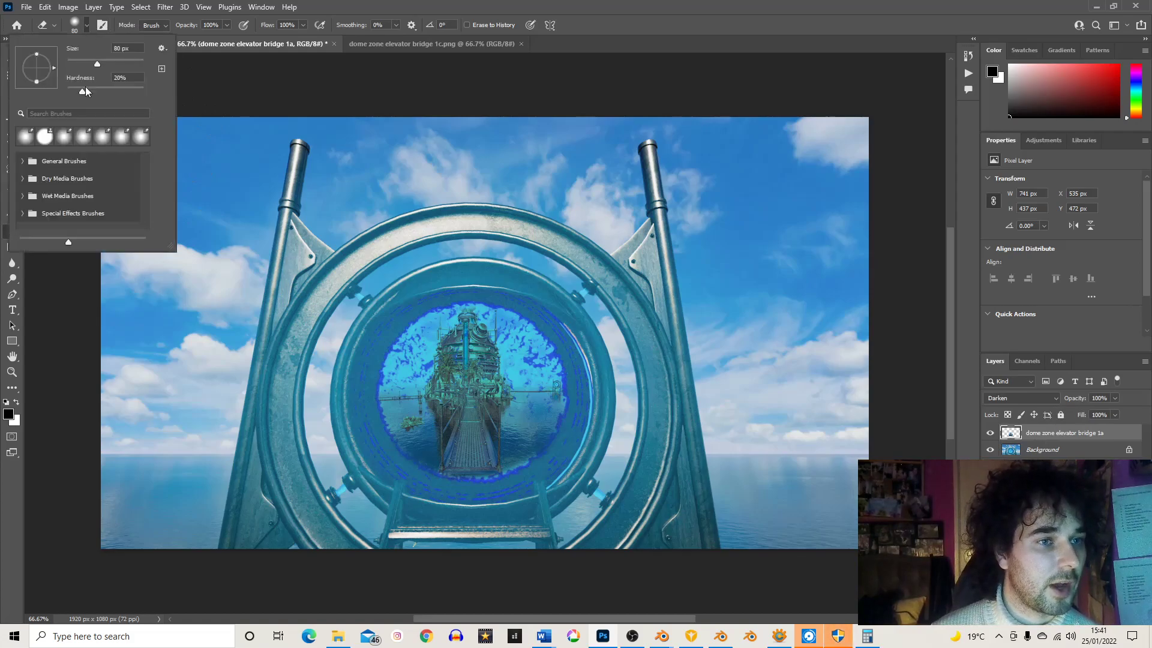
left_click(323, 6)
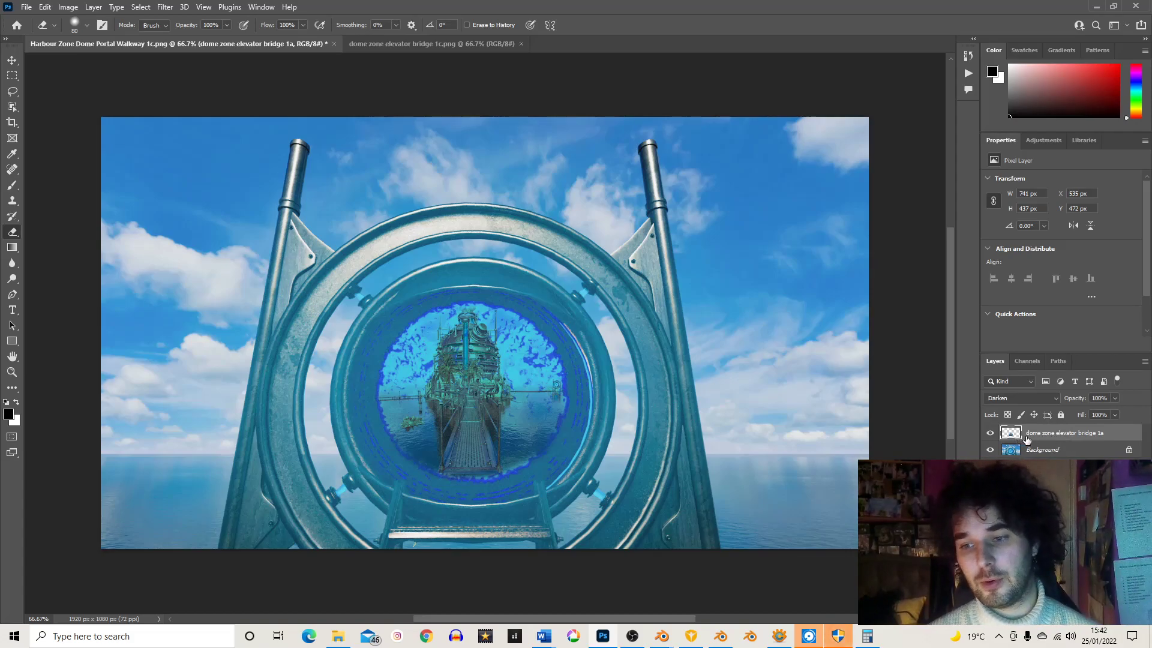
right_click(1031, 436)
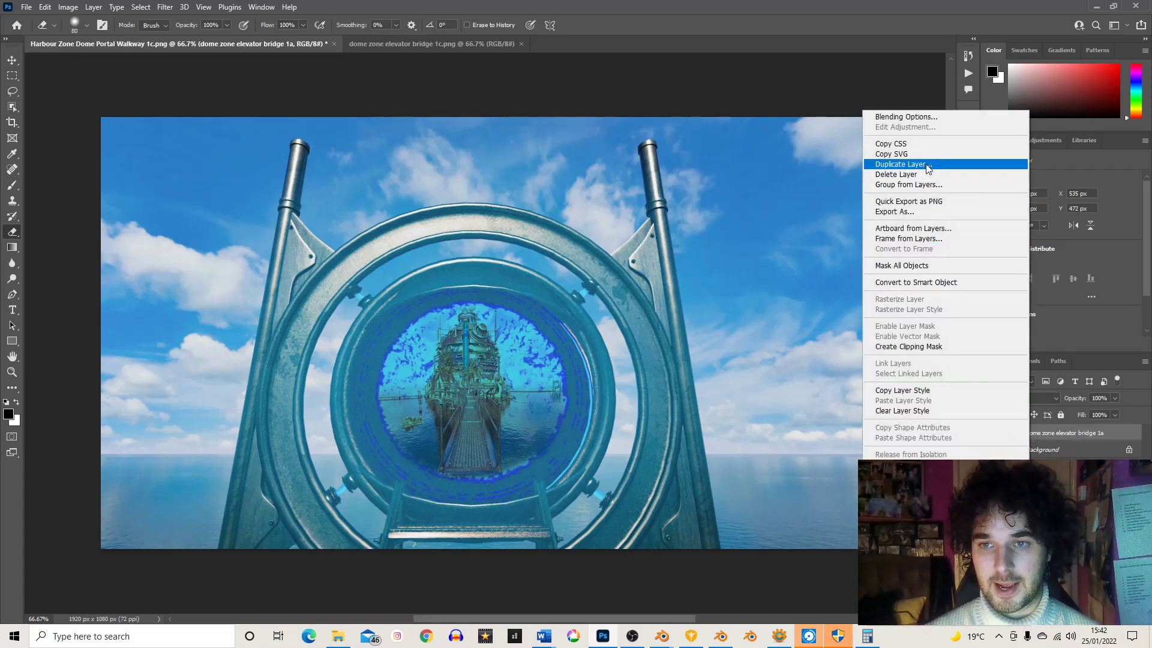
Step: Duplicate the bridge layer as 'dome zone elevator bridge 1a copy' and keep the copy selected
left_click(900, 164)
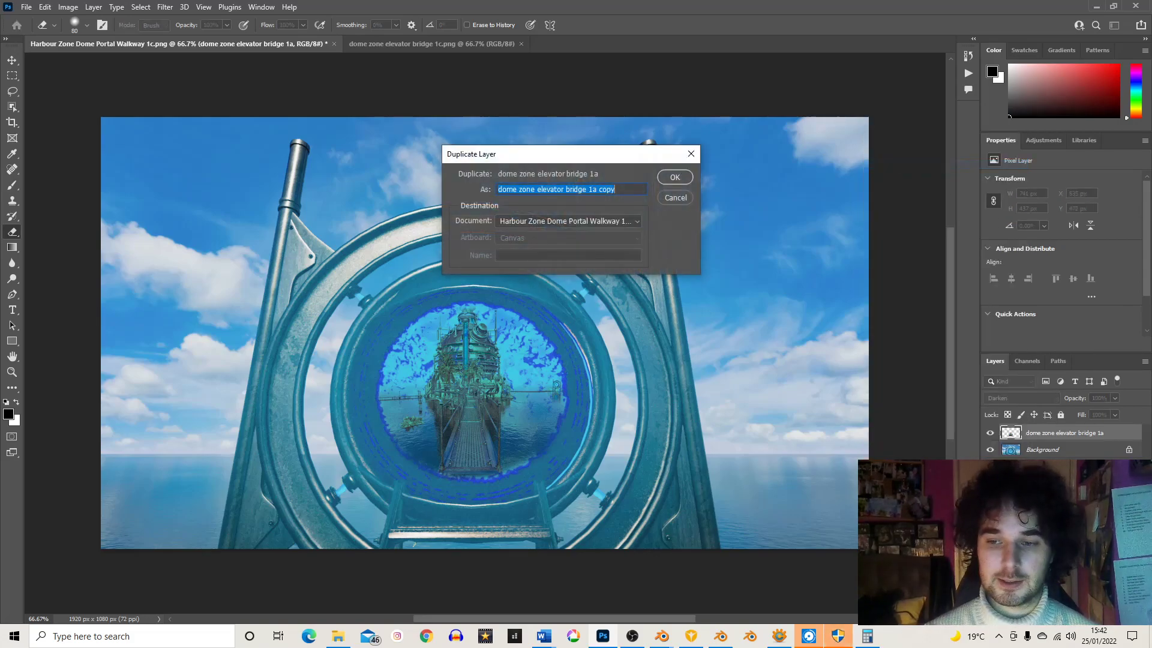
left_click(670, 178)
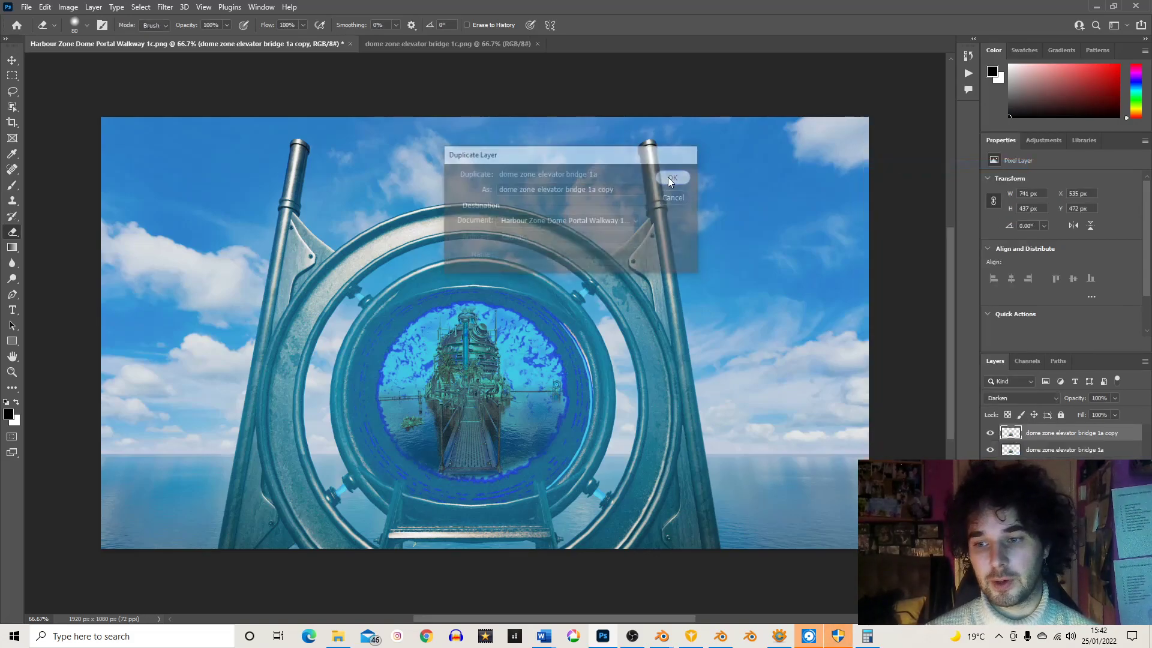
left_click(1059, 449)
left_click(1051, 438)
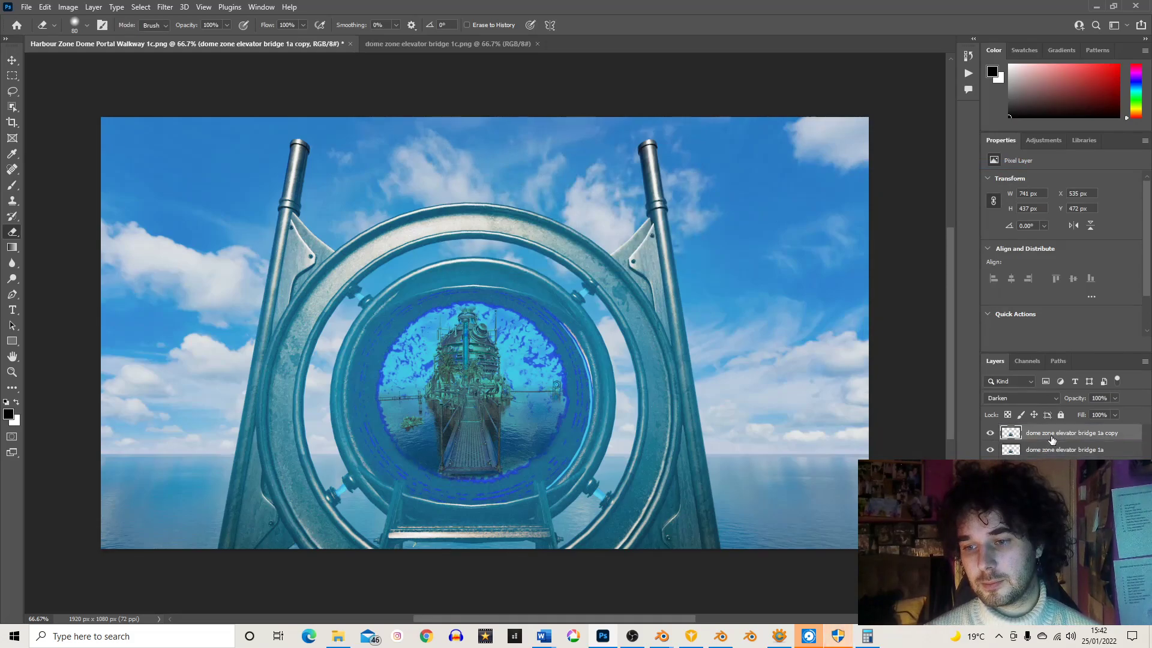
Step: Preview blend modes on the bridge copy and apply Hard Light
left_click(1052, 399)
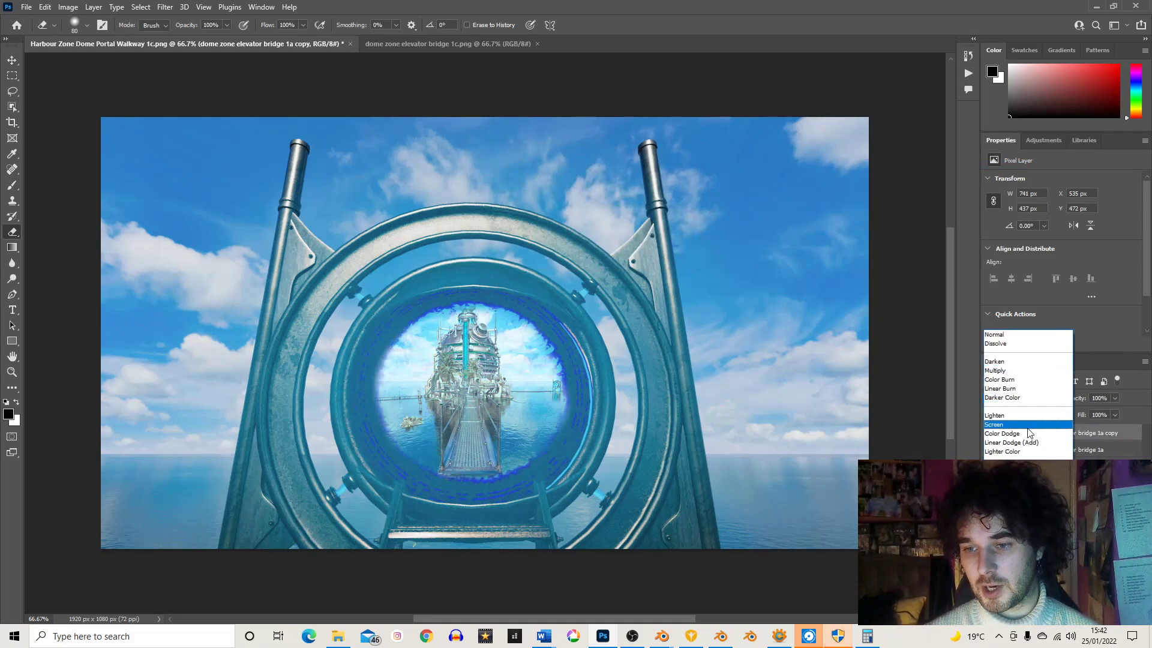
key("Down")
key("Down")
key("Down")
key("Down")
key("Down")
key("Down")
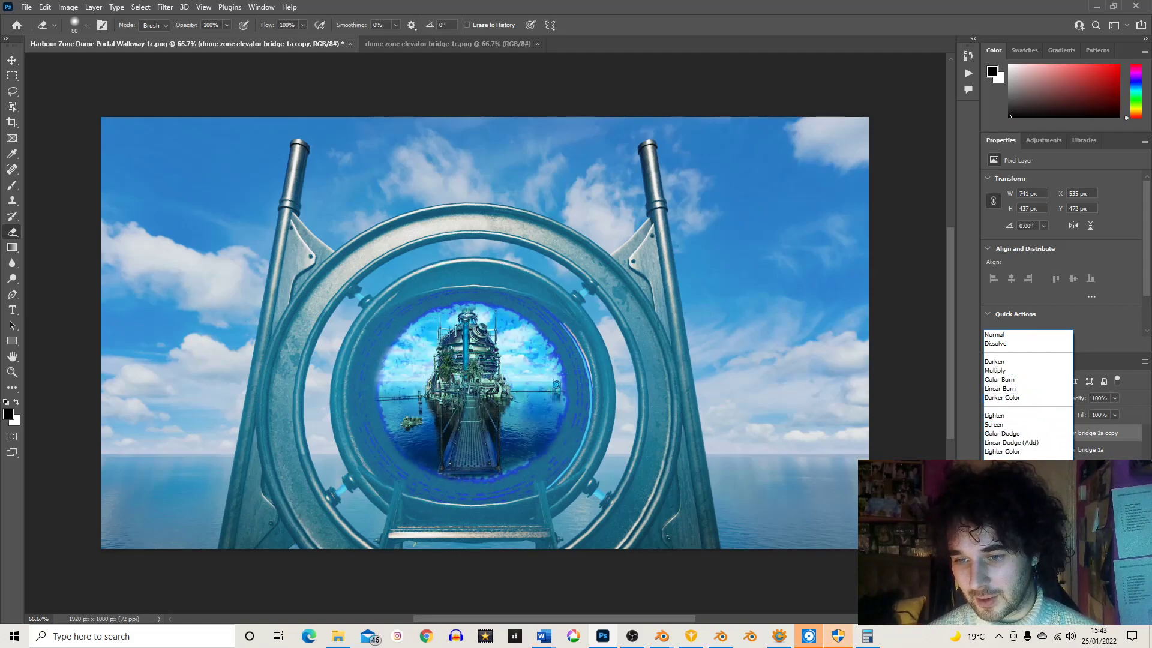
left_click(1003, 487)
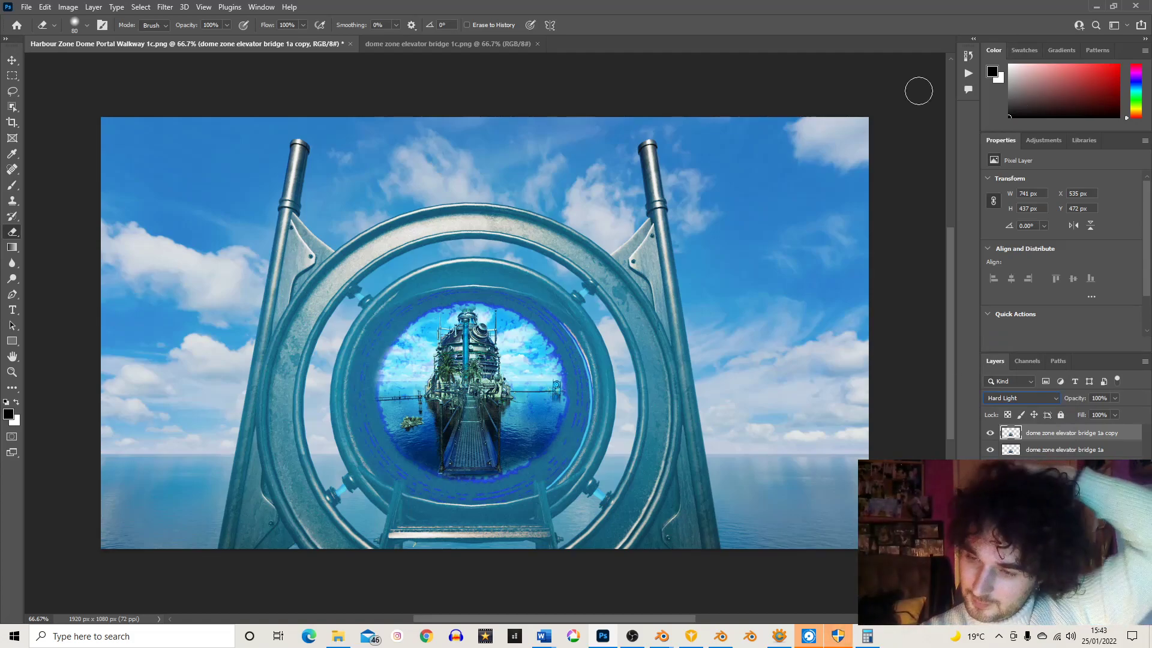
Step: Lower the copy's opacity to 57% and toggle its visibility to compare
left_click(1116, 413)
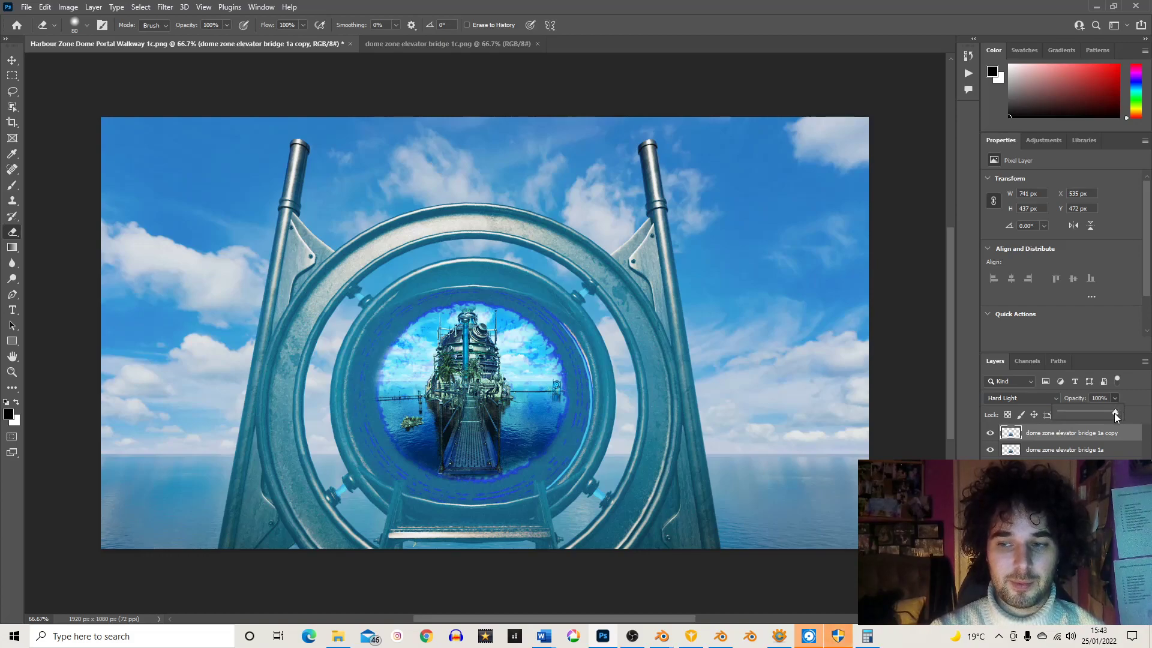
left_click_drag(1092, 412, 1091, 412)
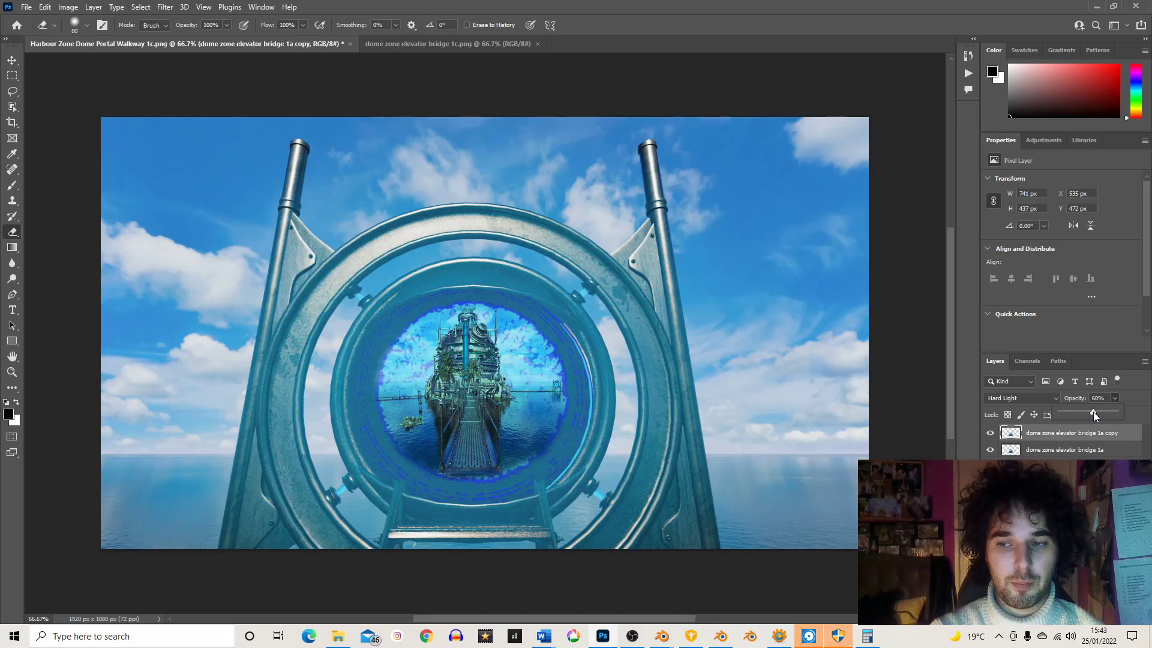
left_click(990, 433)
left_click(992, 433)
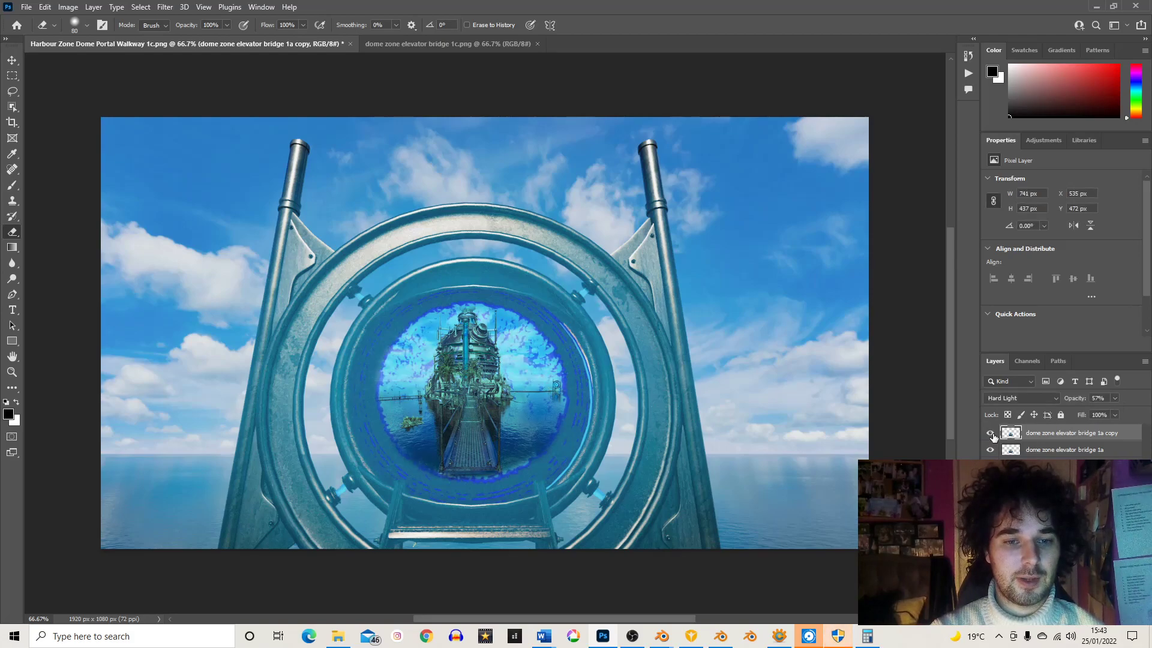
left_click(990, 433)
left_click(991, 433)
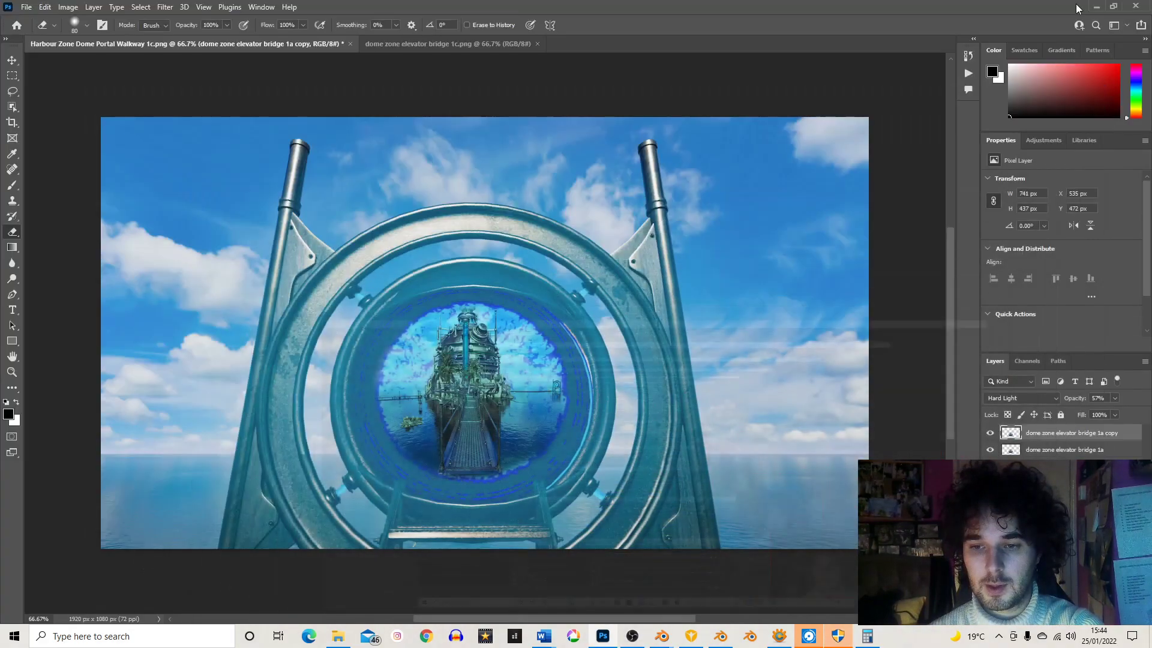
Step: Duplicate the copy layer as 'dome zone elevator bridge 1a copy 2'
right_click(1037, 436)
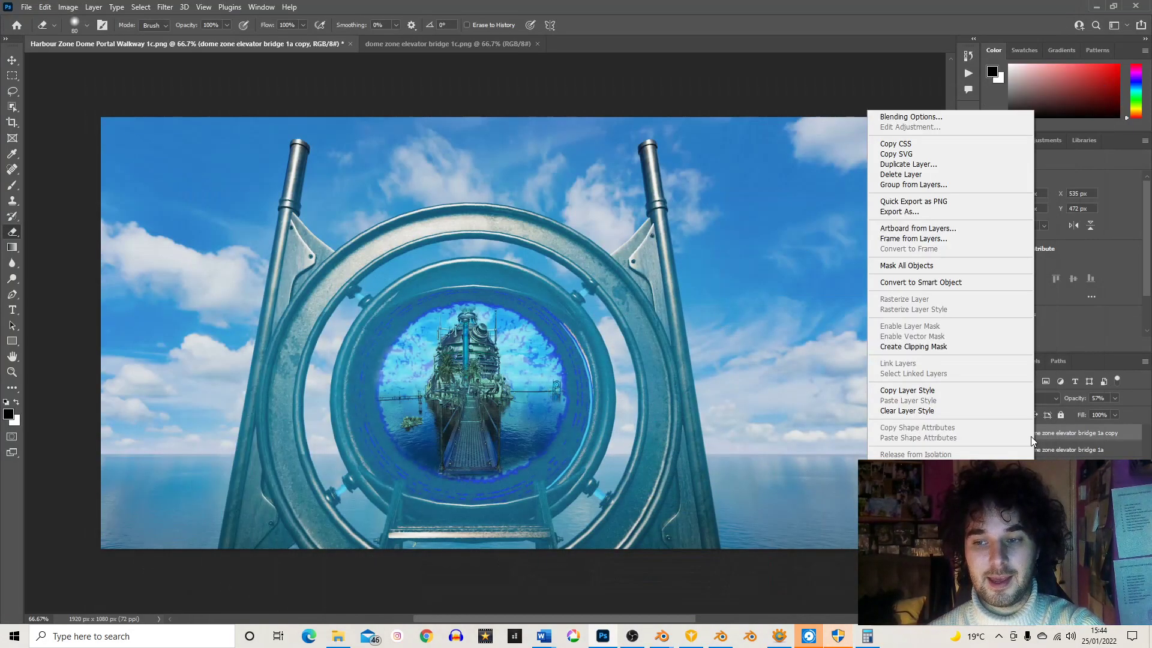
left_click(920, 165)
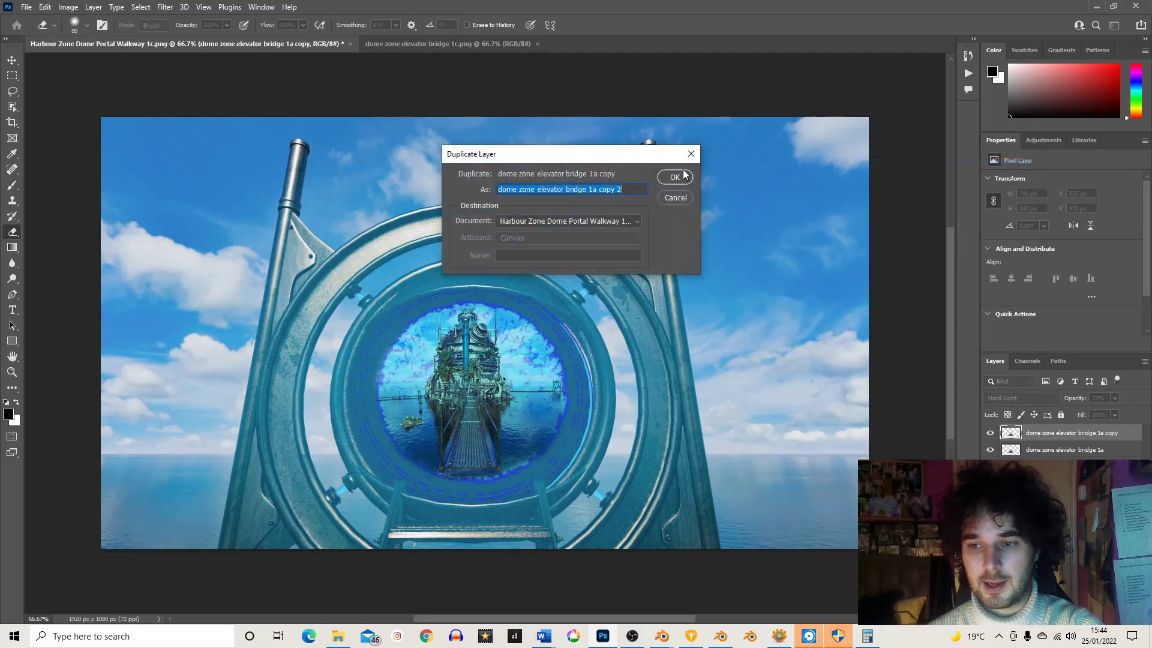
left_click(675, 177)
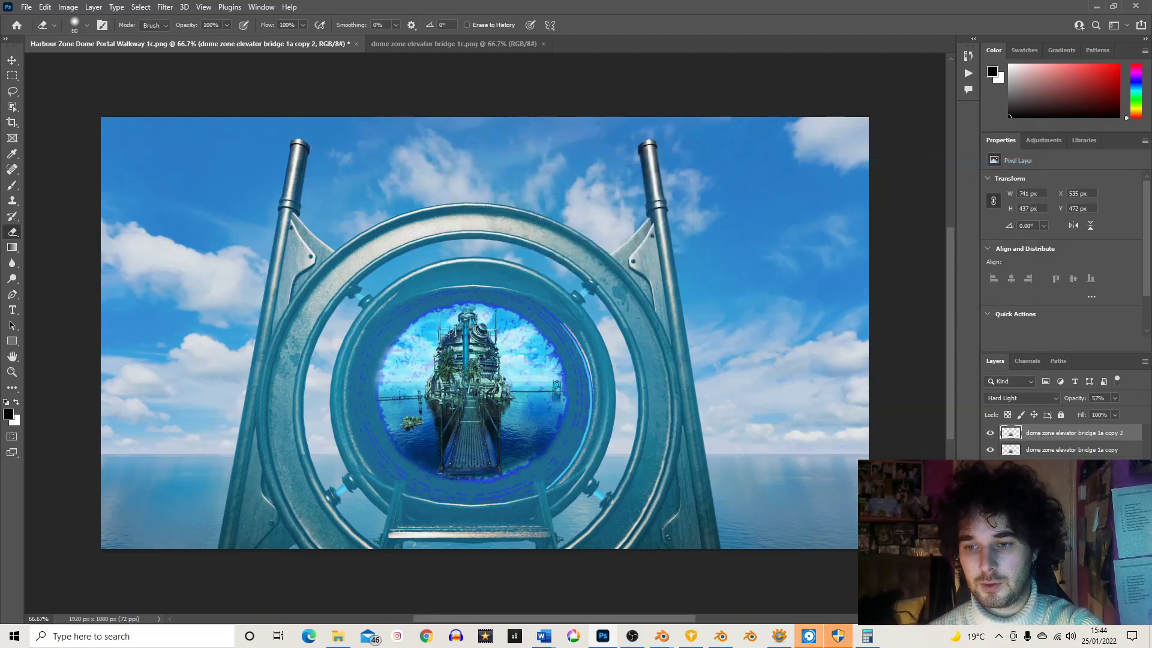
Step: Set copy 2 to Normal blending and toggle the layers' visibility to compare
left_click(1045, 398)
left_click(1009, 334)
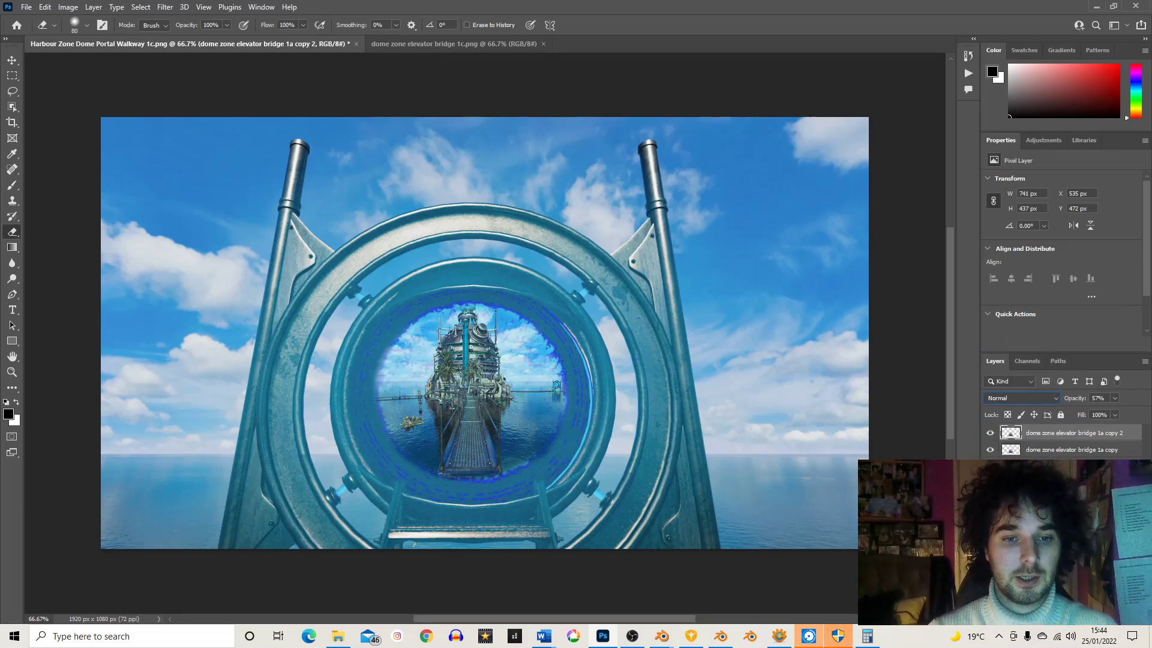
left_click(990, 450)
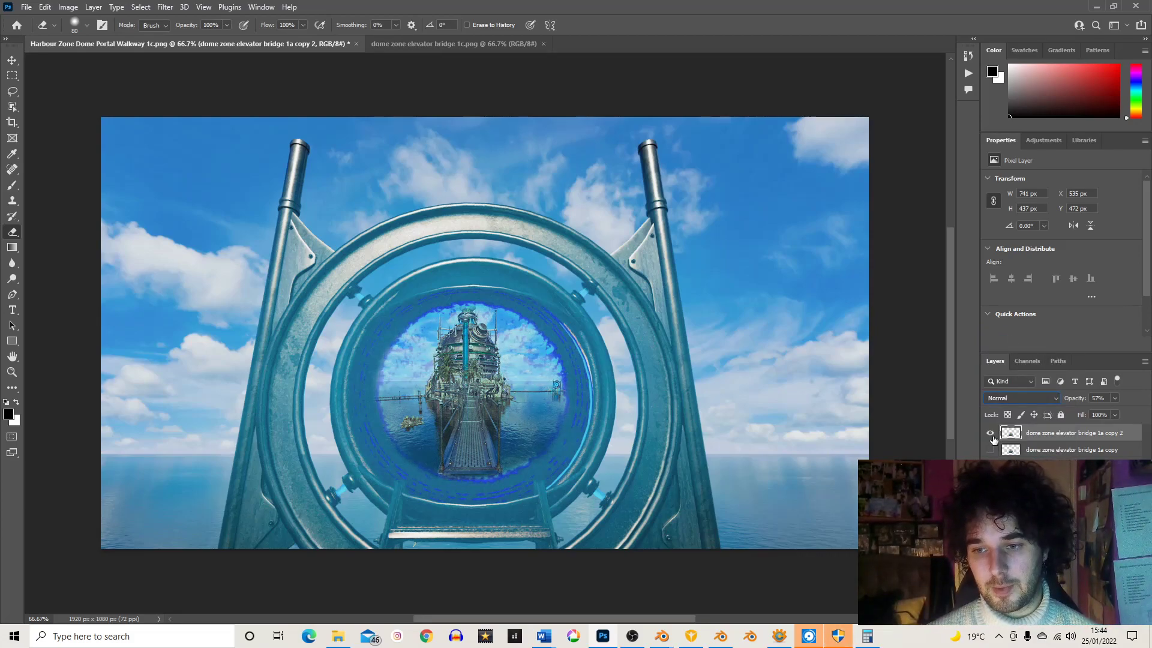
left_click(991, 435)
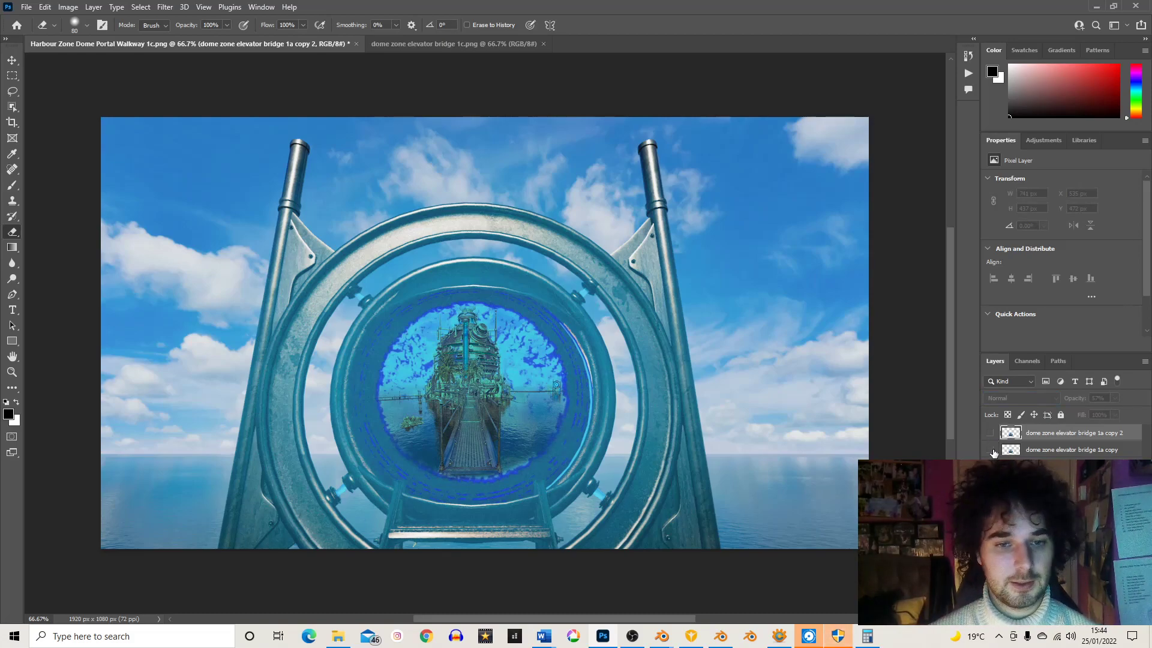
left_click(991, 450)
Step: Turn the copy 2 layer back on so both bridge copies show over the portal
left_click(990, 434)
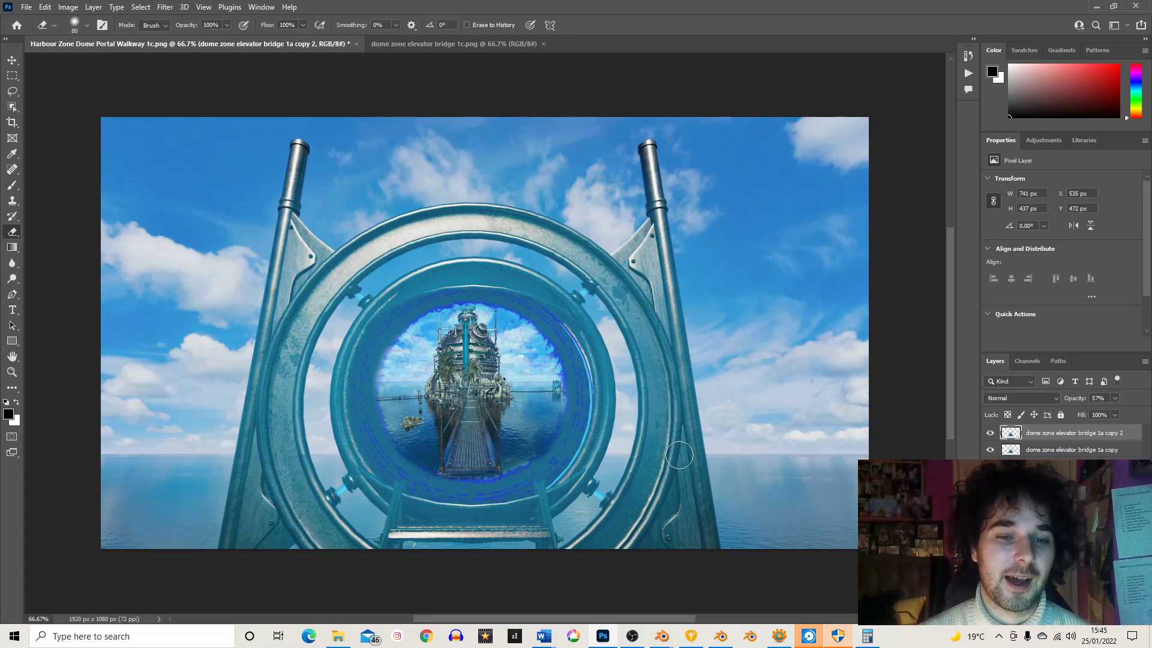
Step: Select the copy 2 bridge layer and toggle it off and on to compare the portal
key("alt+bracketleft")
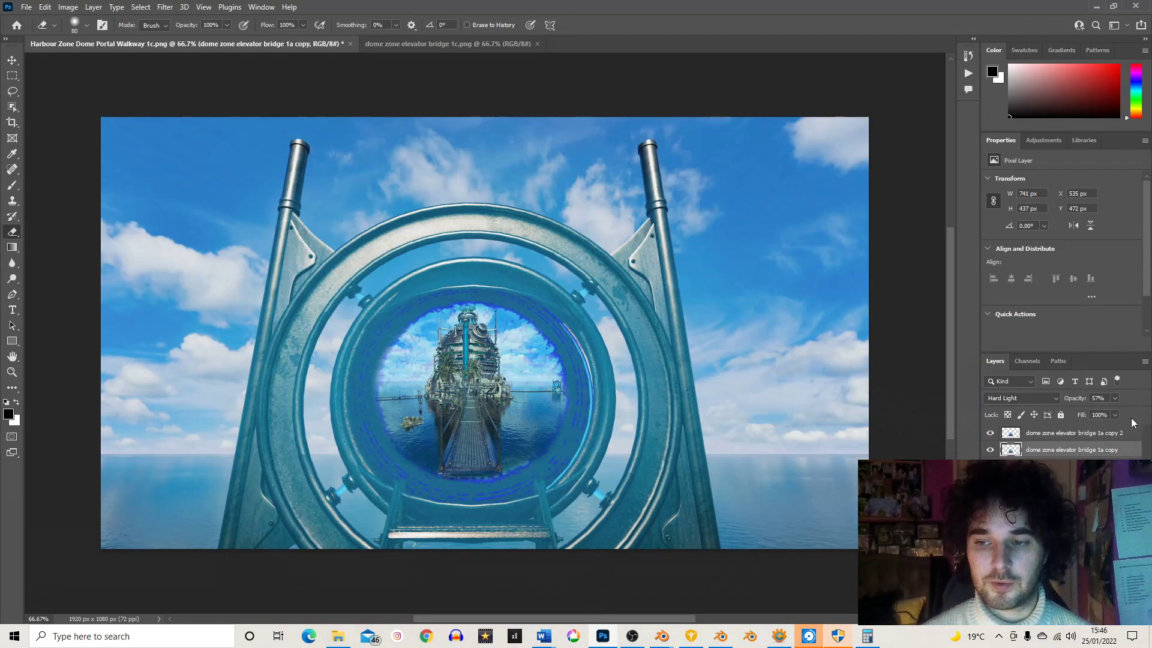
left_click(1027, 438)
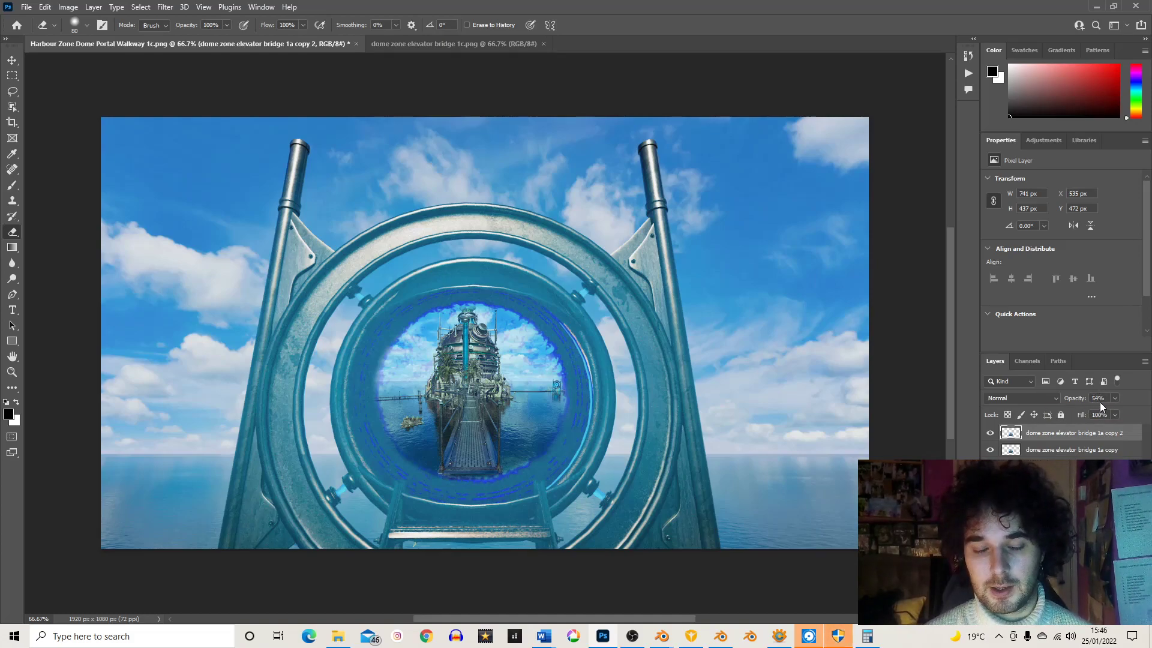
left_click(990, 433)
left_click(991, 433)
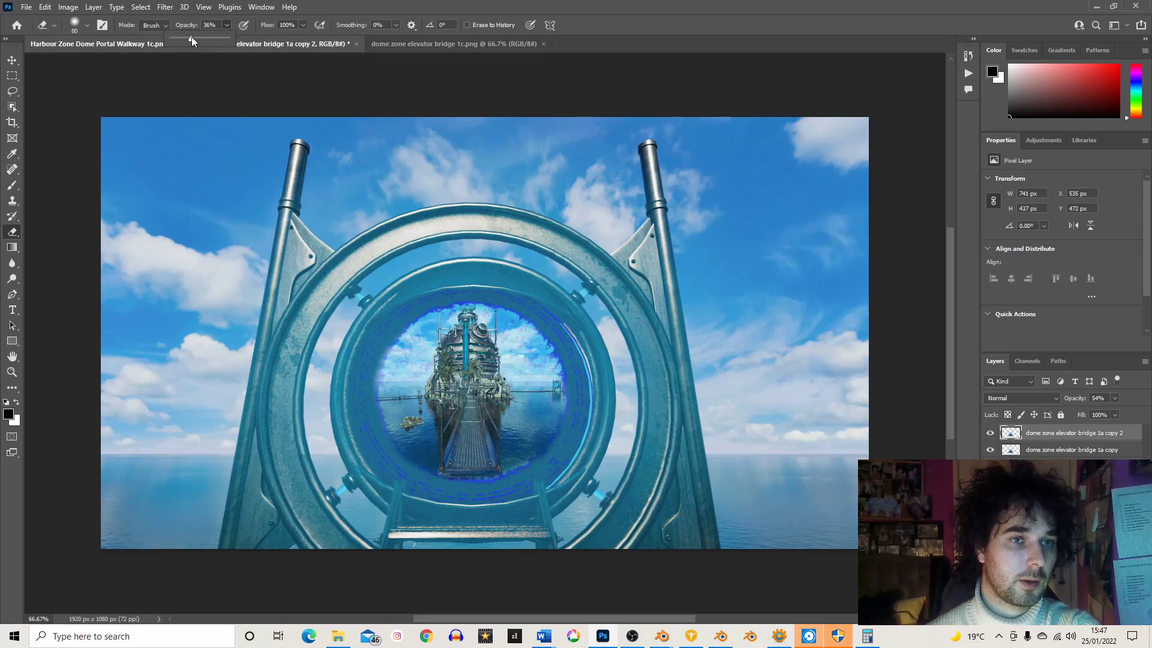
Step: Set the eraser opacity to 35%
left_click_drag(192, 39, 190, 39)
left_click(213, 26)
type("35")
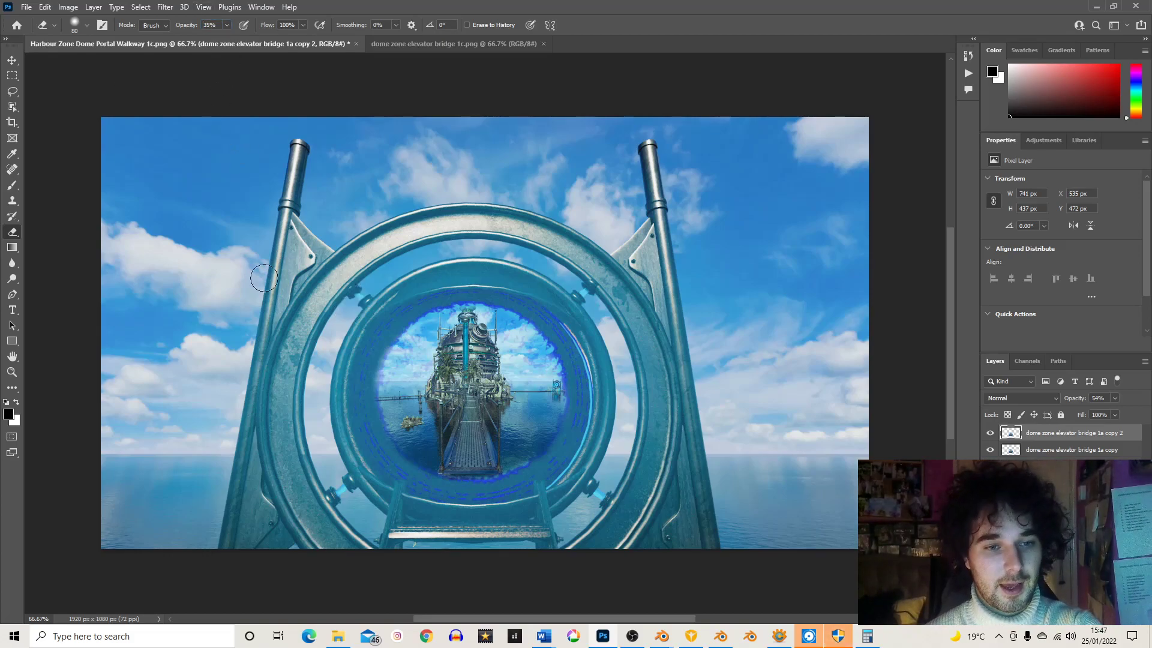
Step: Shrink the soft eraser brush to 28 px
left_click(87, 27)
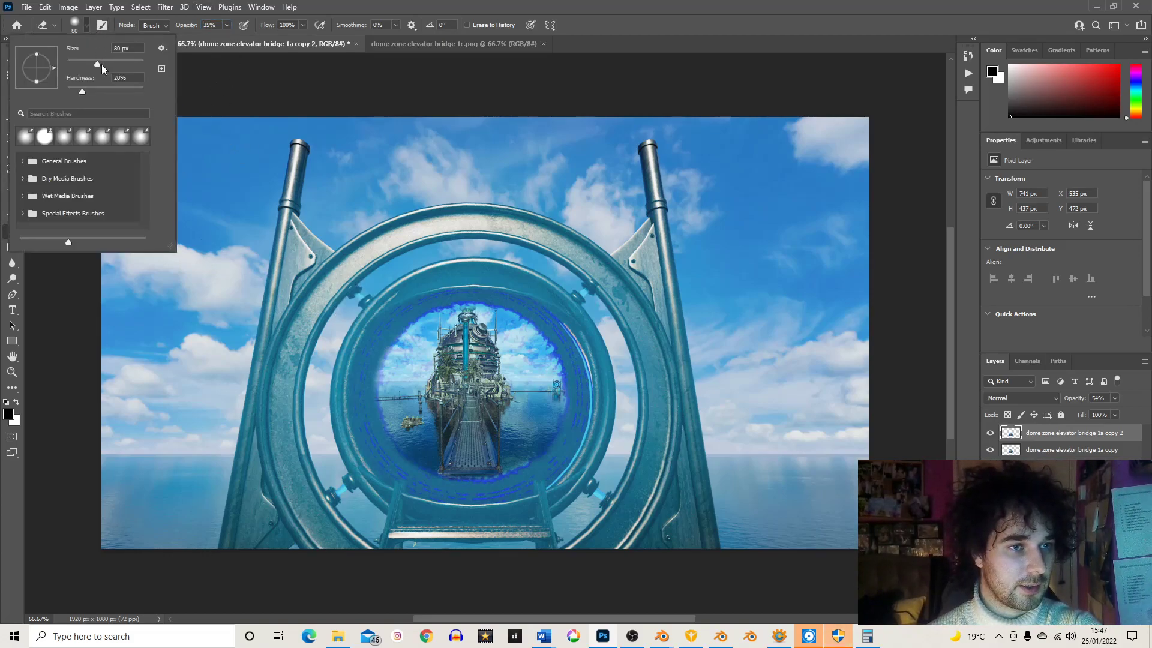
left_click_drag(97, 63, 81, 63)
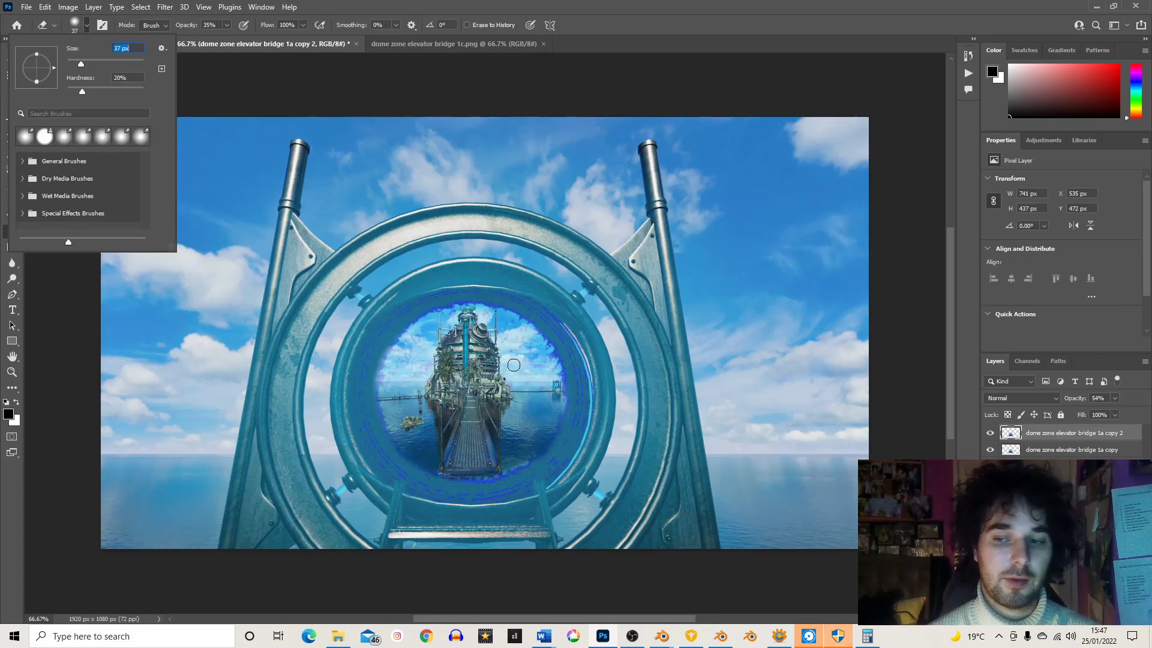
left_click_drag(81, 63, 80, 66)
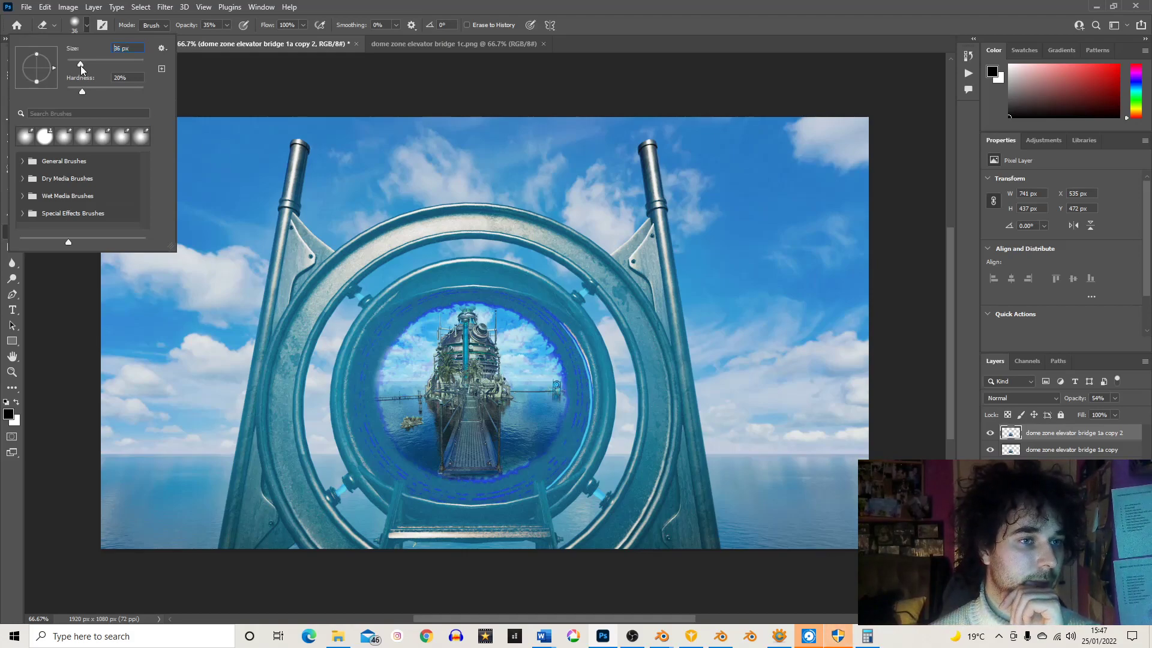
left_click(84, 29)
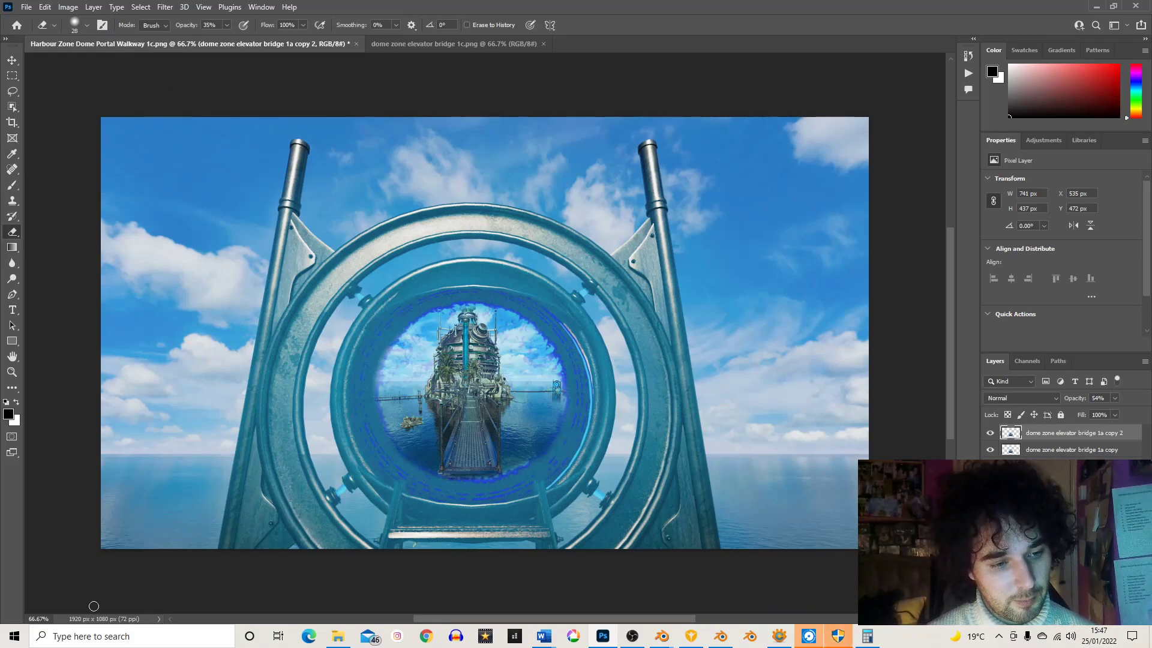
left_click(53, 621)
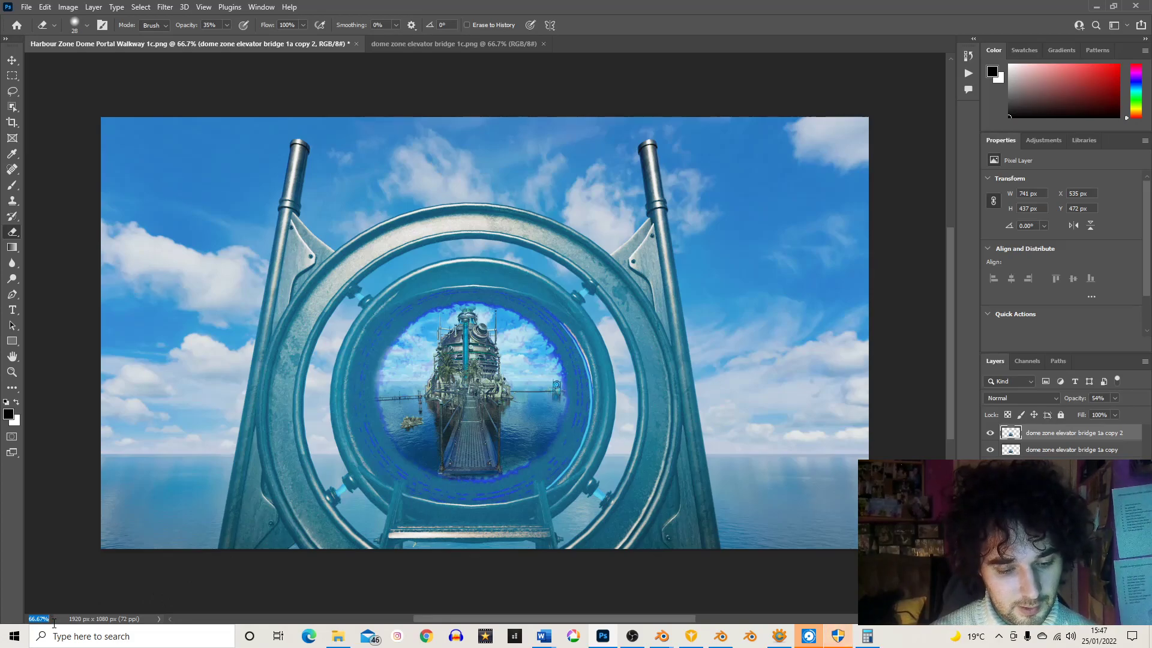
Step: Zoom the view to 200% on the portal centre
type("200")
key("Return")
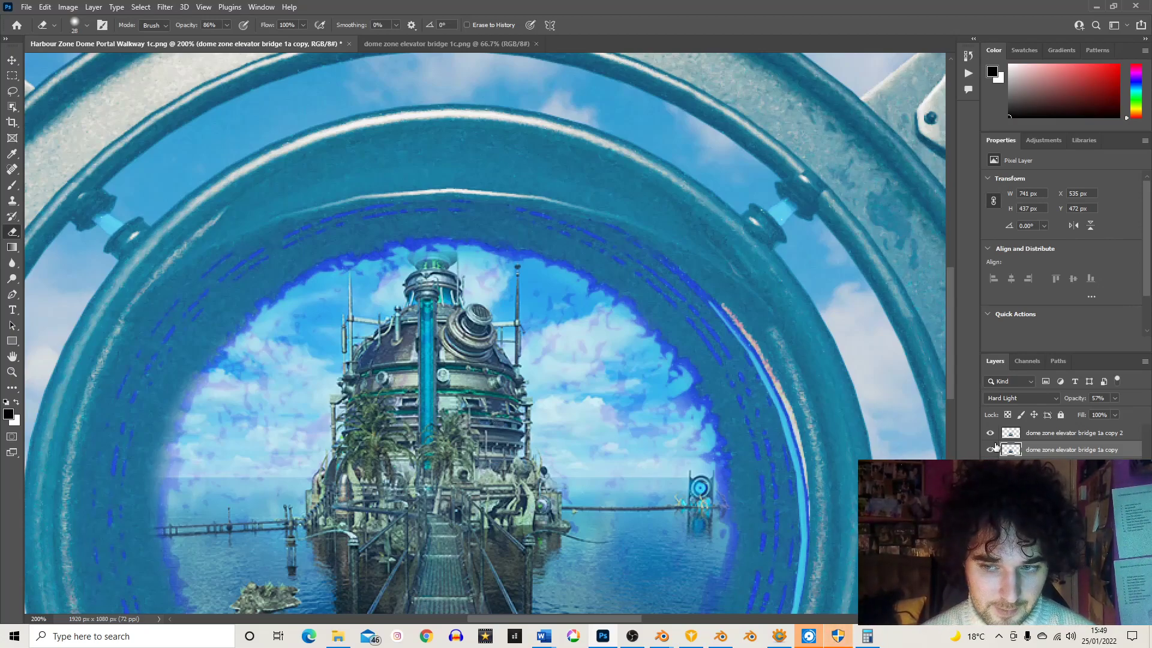
left_click(992, 450)
left_click(992, 449)
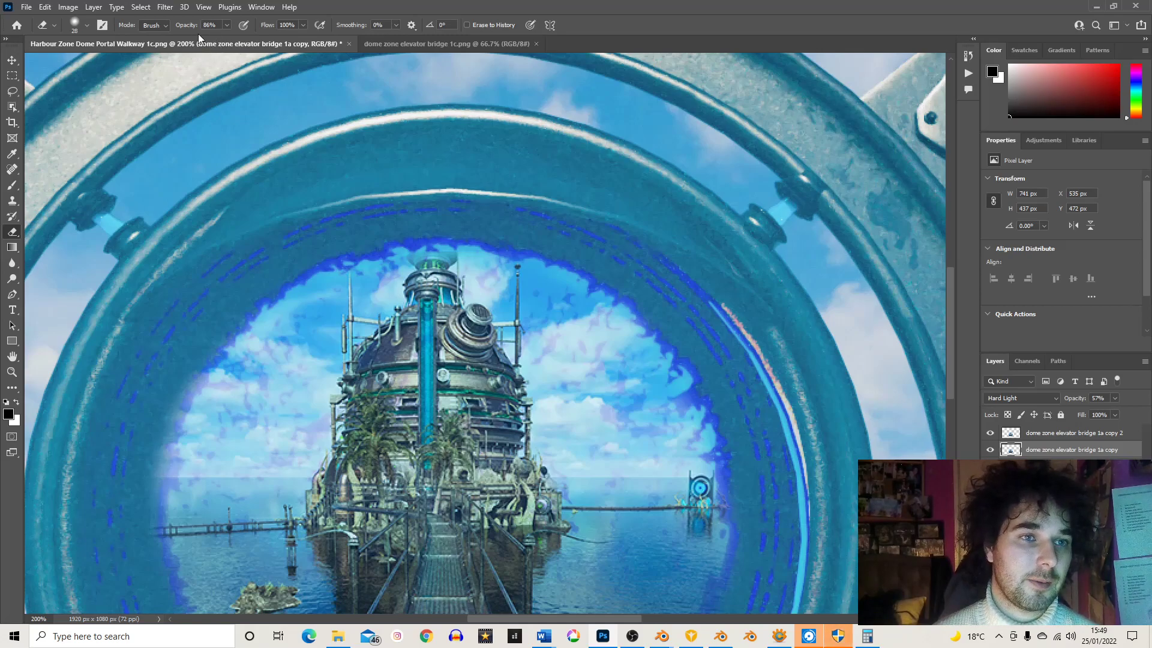
left_click(87, 25)
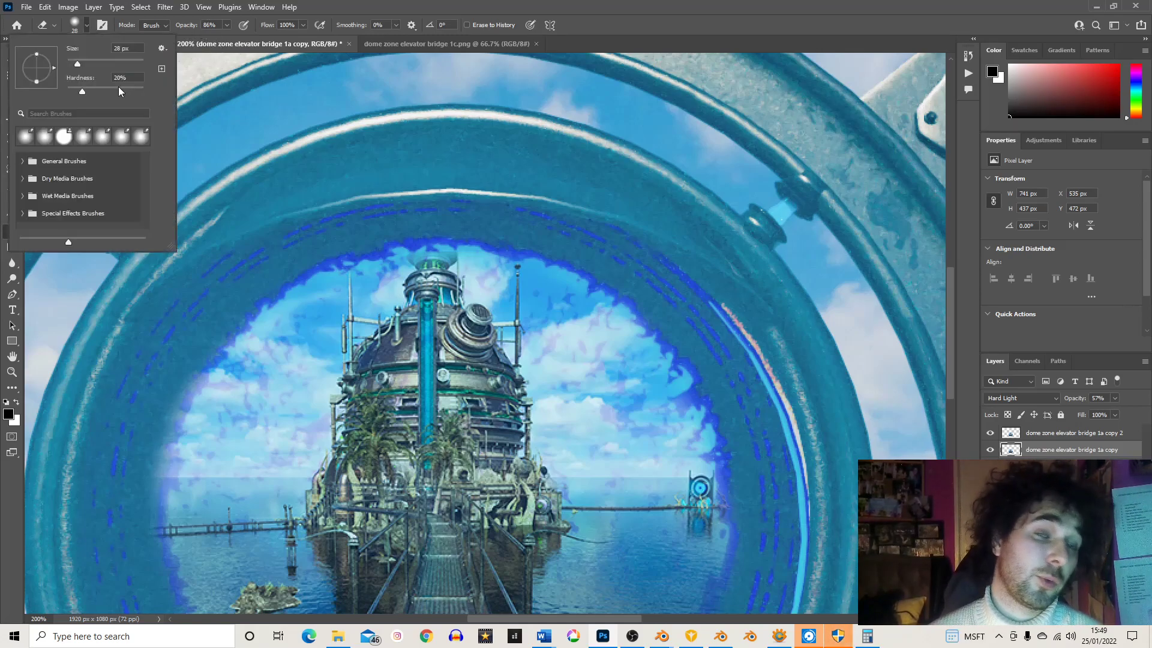
left_click(325, 6)
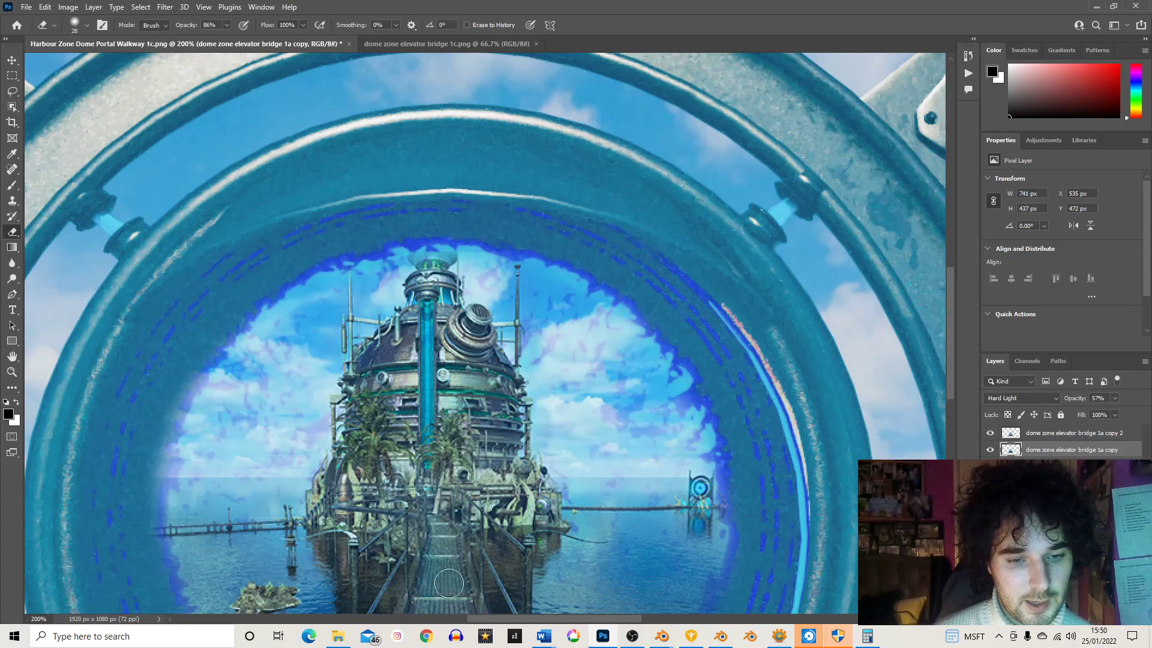
Step: Set the eraser opacity to 31% and switch to the Darken bridge 1a layer below
left_click_drag(948, 287, 950, 331)
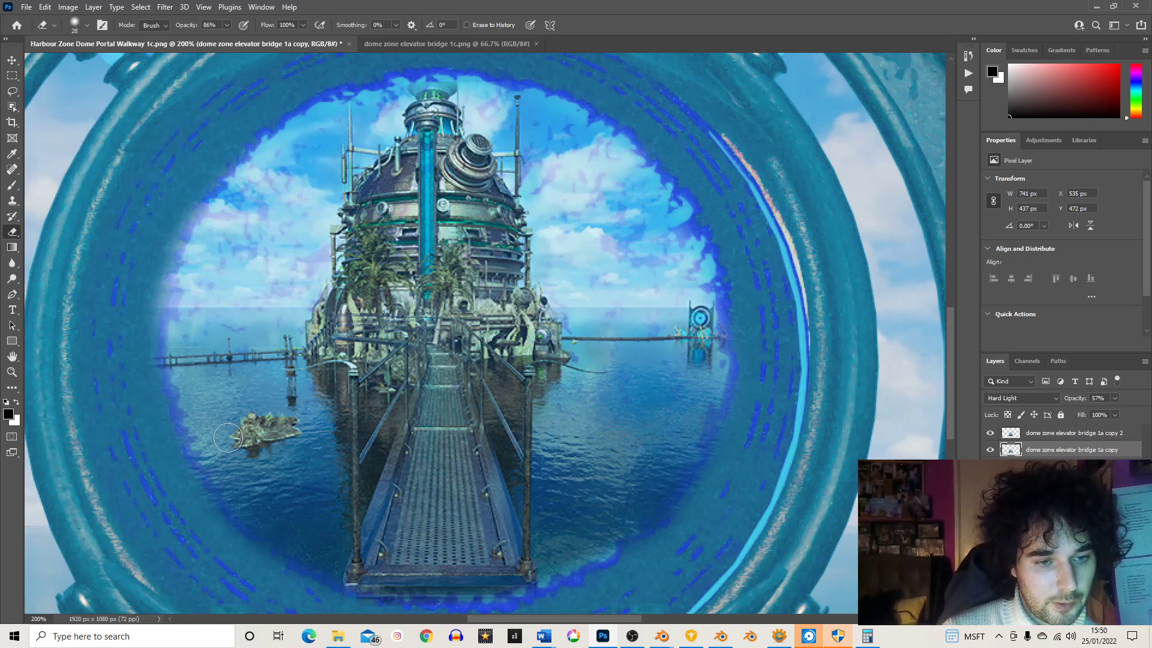
key("3")
key("5")
key("3")
key("1")
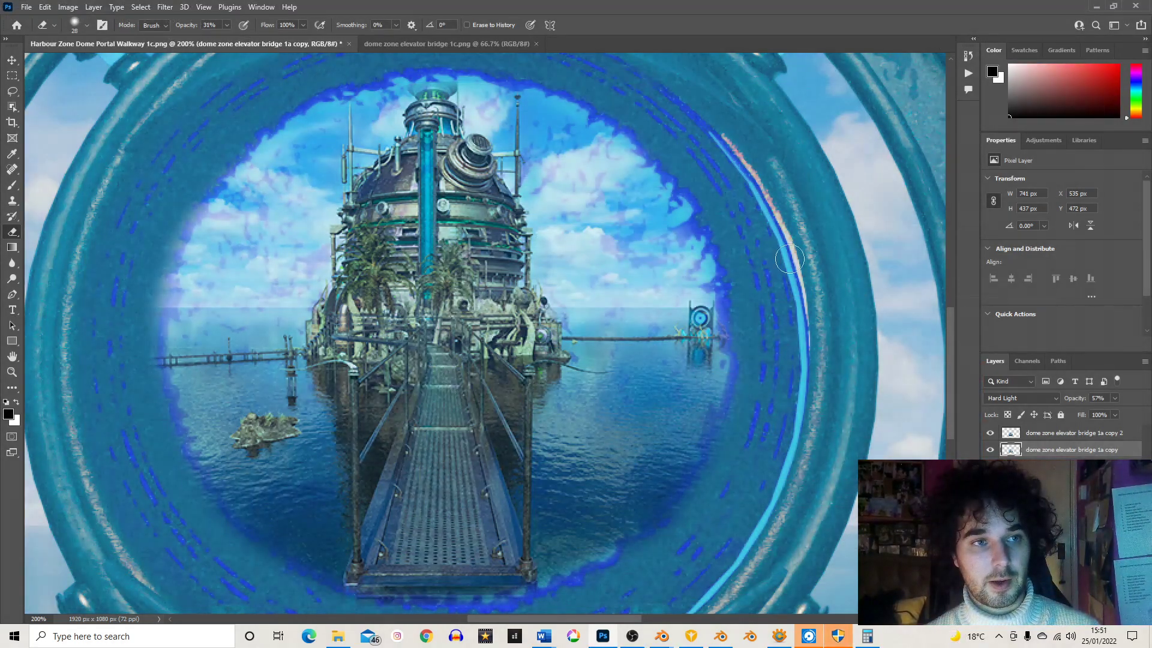
key("alt+bracketleft")
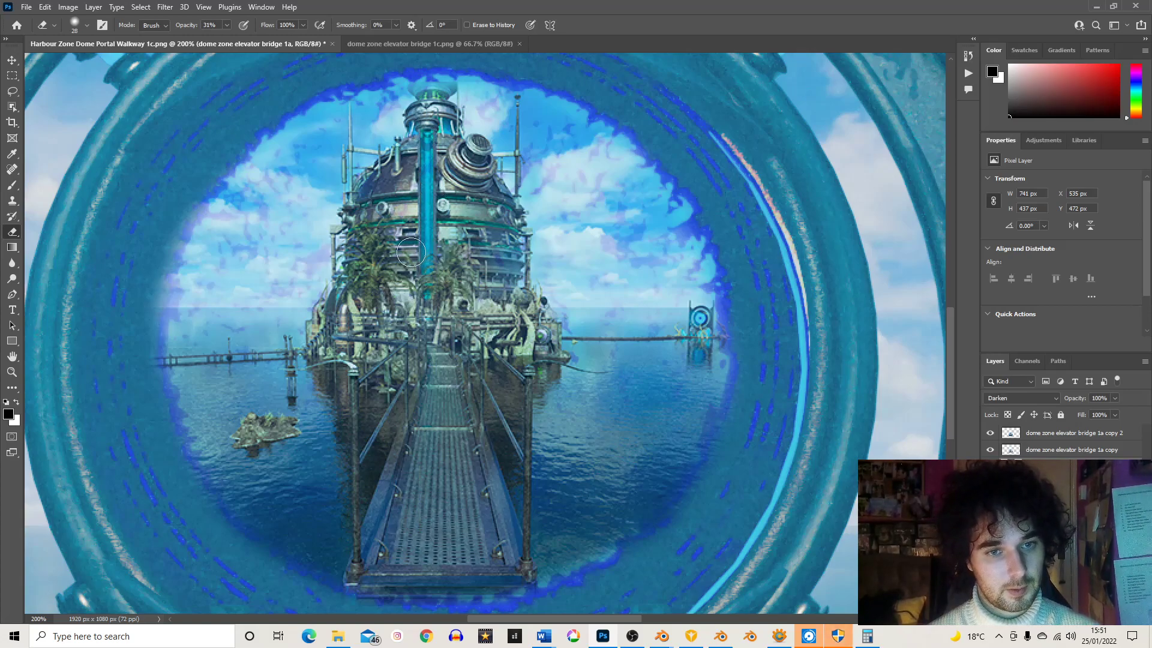
Step: Fade the dark pillars left of the walkway with one eraser stroke
mouse_move(348, 447)
left_mouse_down()
mouse_move(348, 420)
mouse_move(357, 476)
left_mouse_up()
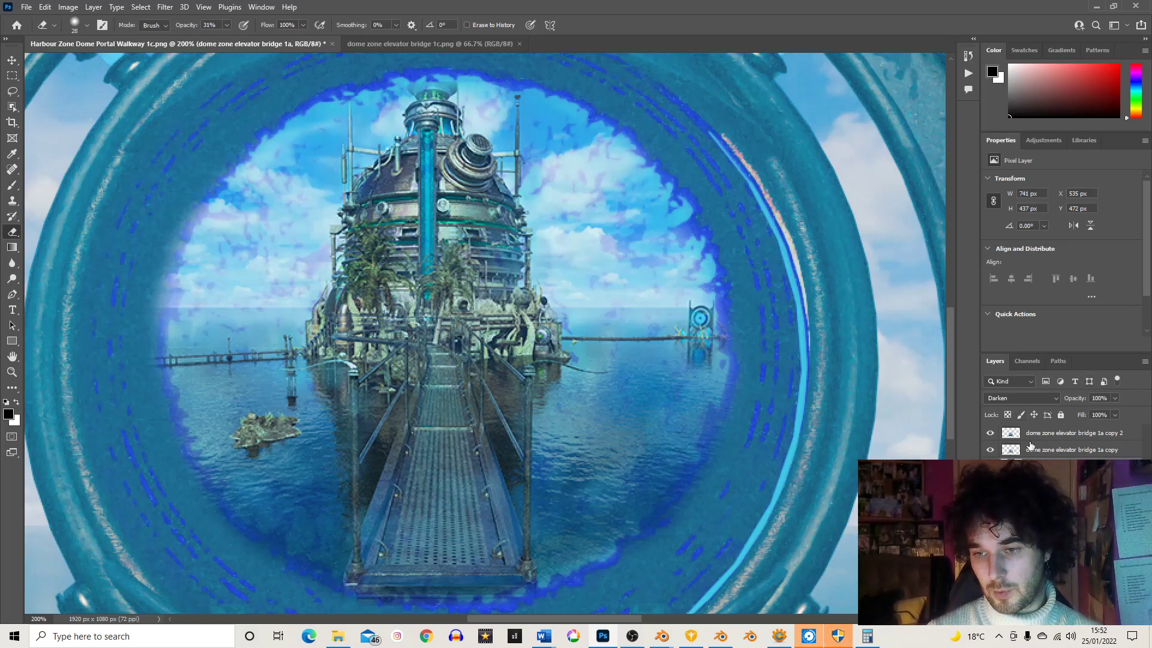
Step: Try copy 2 opacities of 90, 60 and 80%, then settle on 54%
left_click(1059, 437)
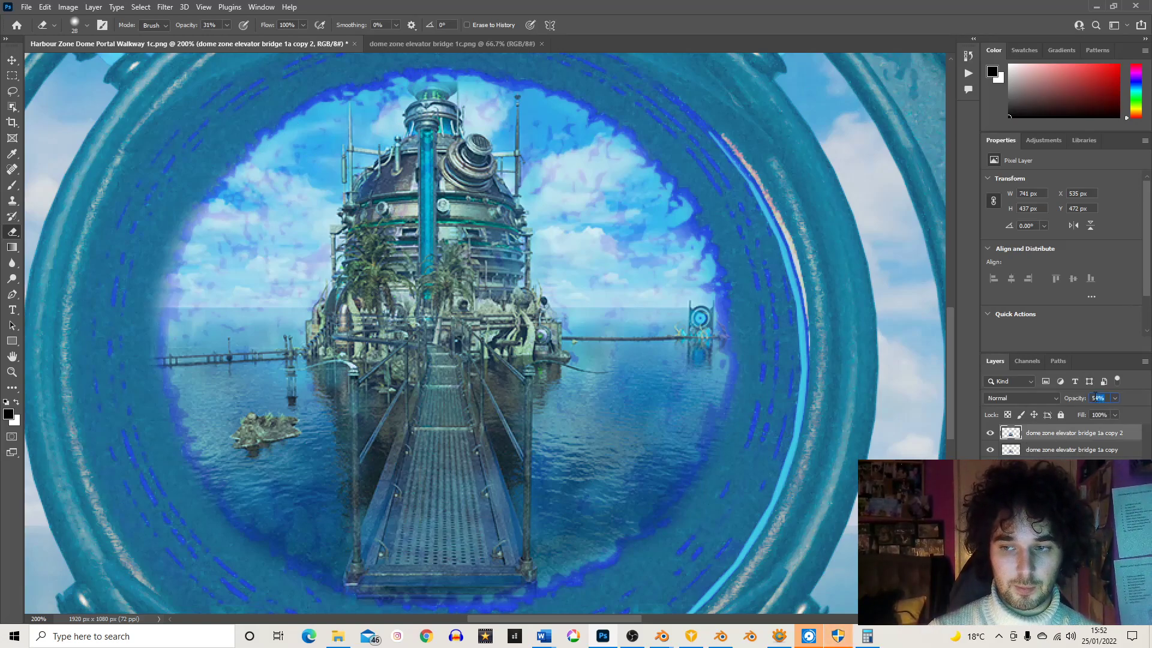
type("90")
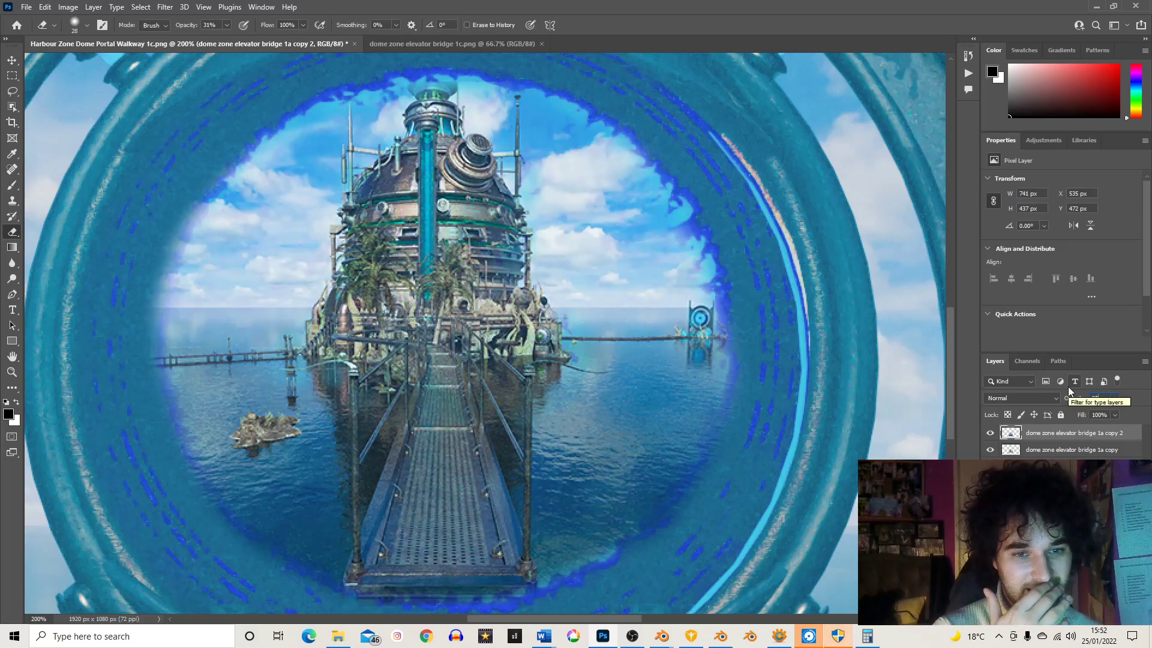
type("5")
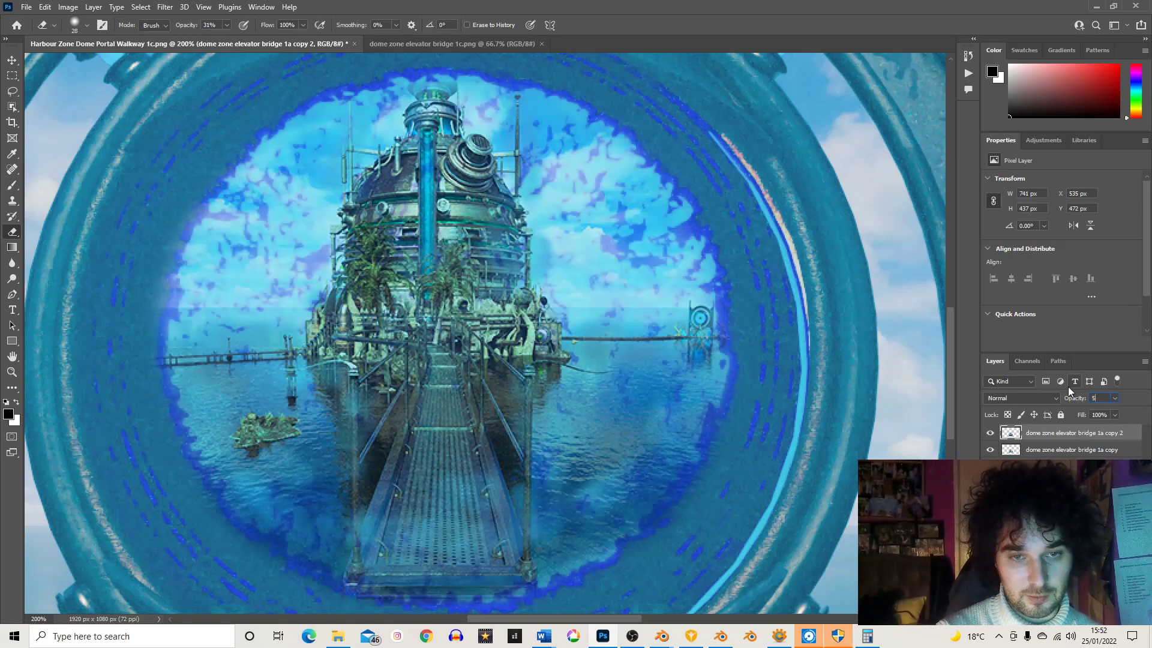
type("460")
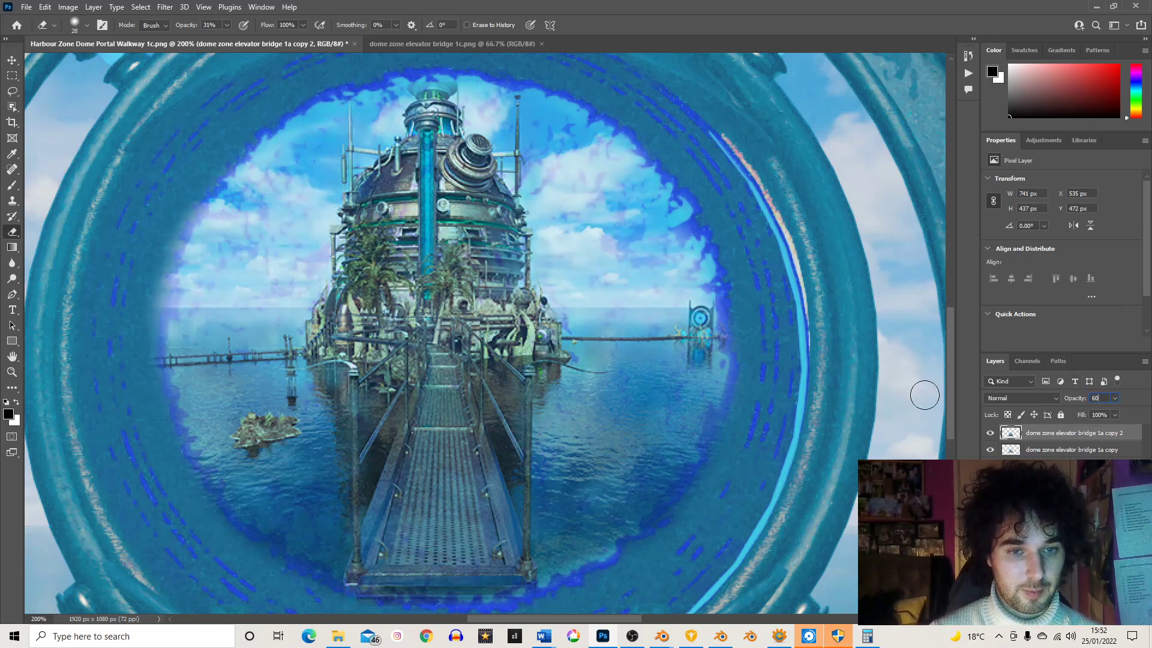
key("BackSpace")
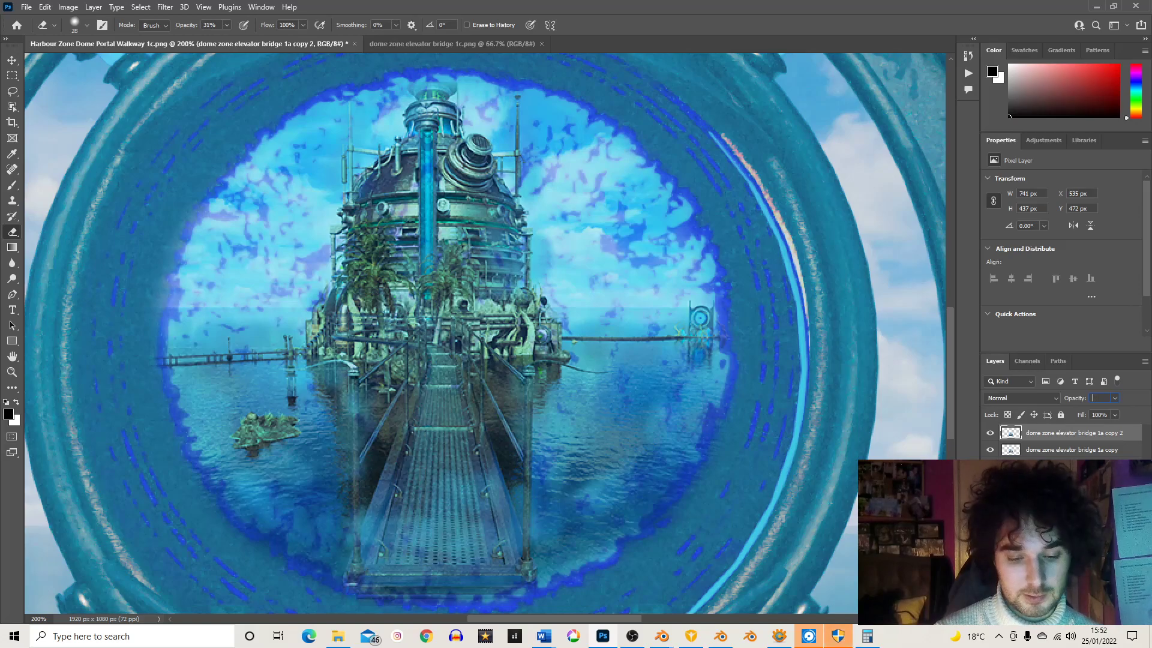
type("80")
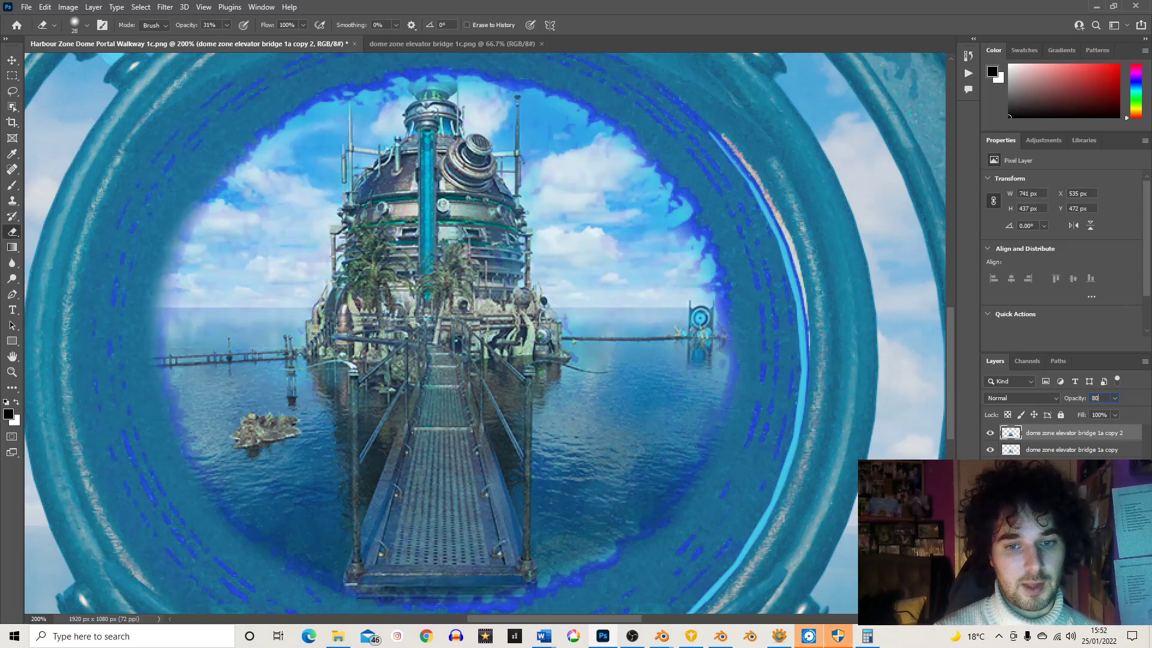
key("BackSpace")
type("54")
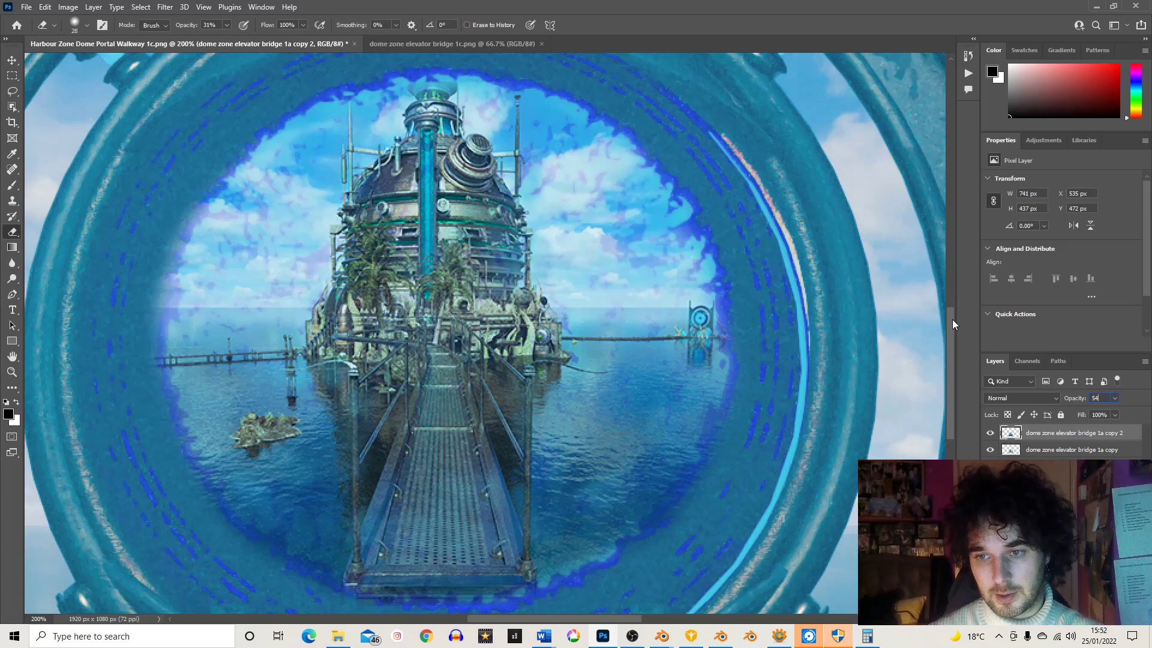
left_click_drag(952, 319, 952, 332)
key("Return")
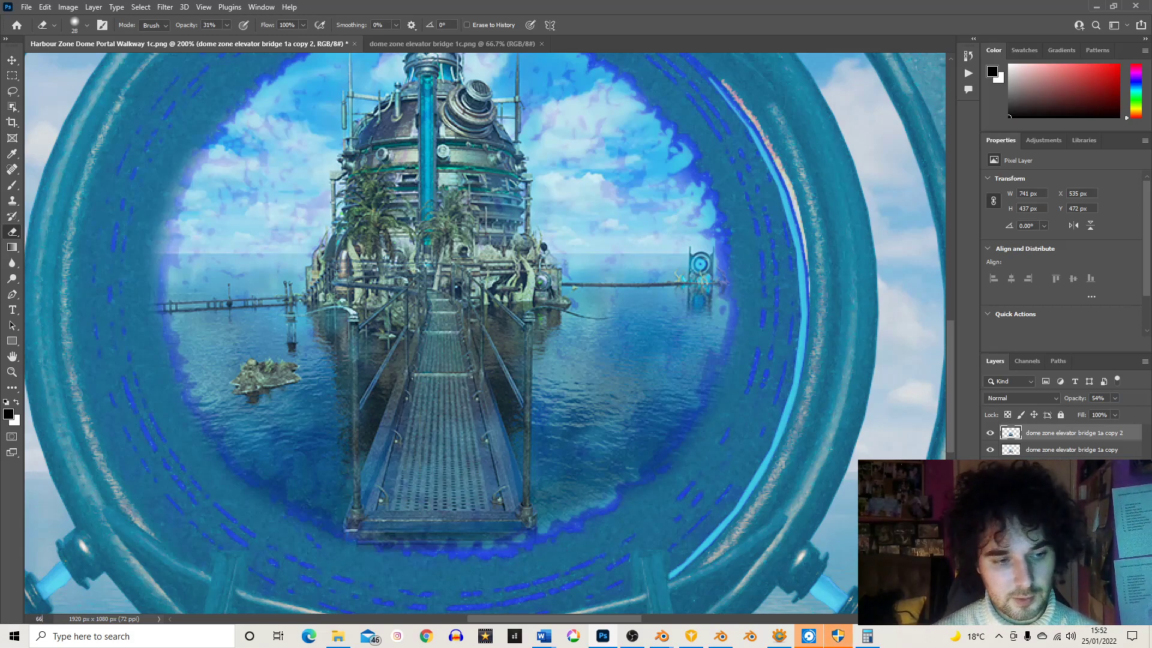
Step: Zoom out to 66%, set eraser opacity to 55%, and return to the bridge 1a layer
type("66")
key("Return")
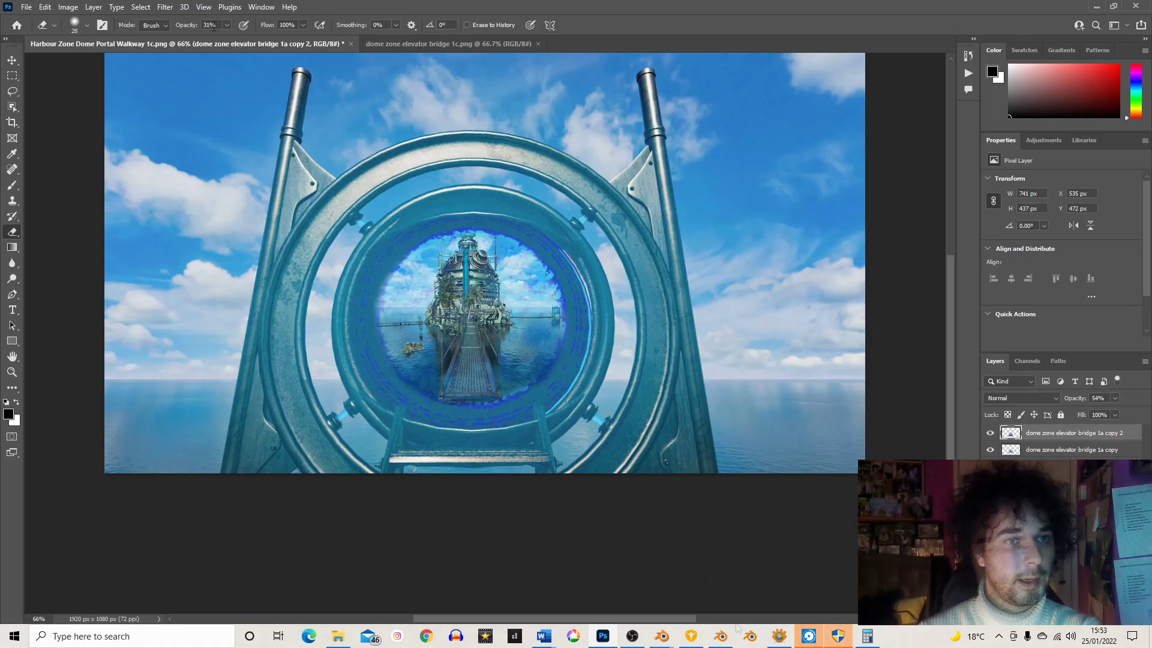
key("Return")
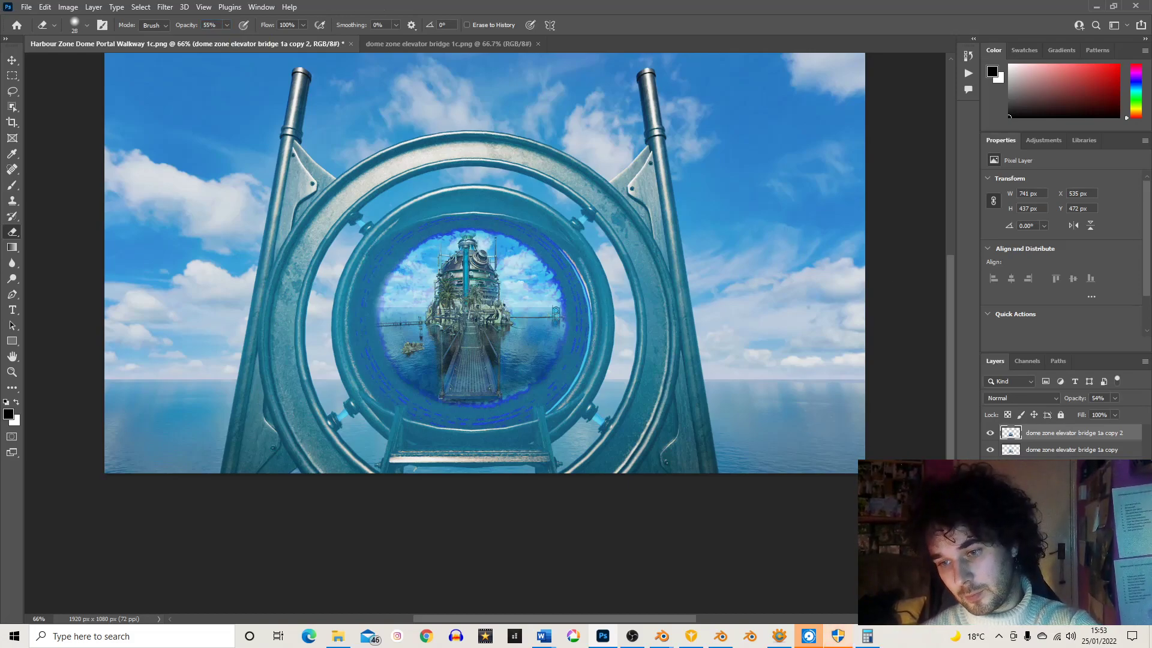
key("alt+bracketleft")
key("alt+bracketleft")
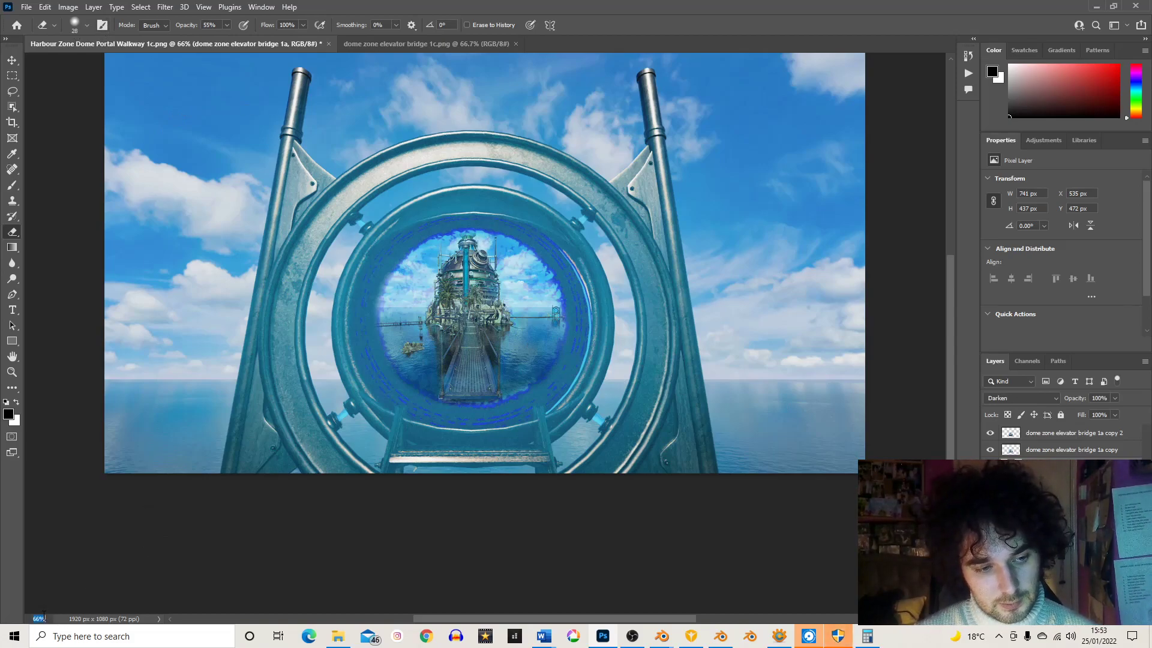
Step: Set the document zoom to 100%
left_click(42, 620)
type("100")
key("Return")
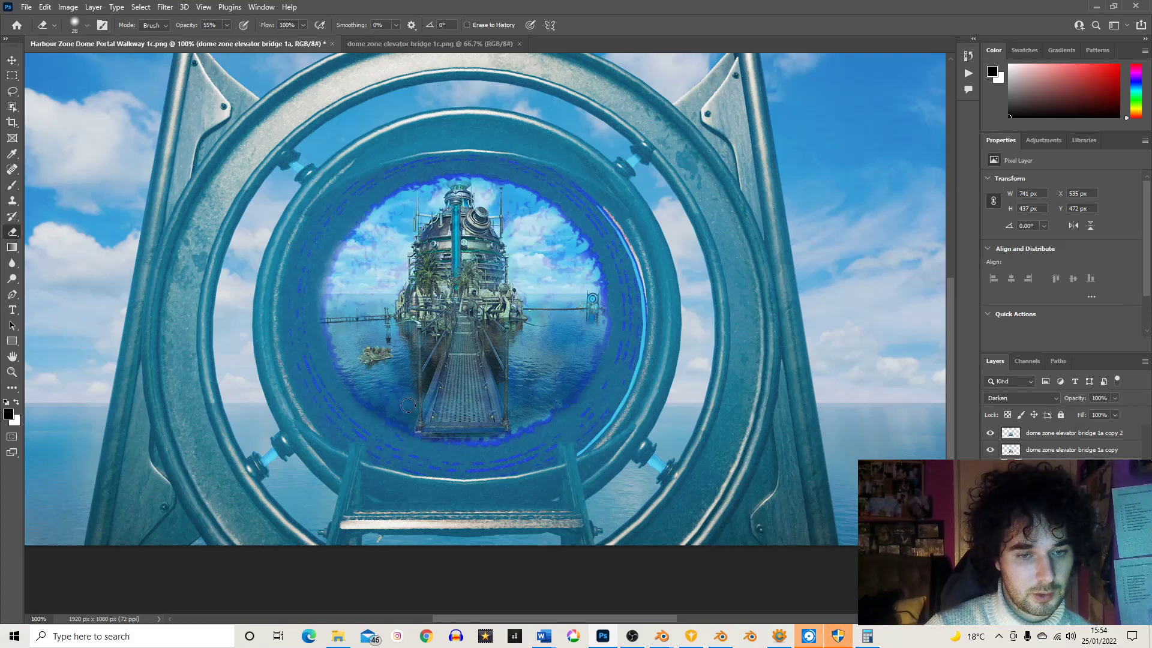
Step: Shrink the eraser to 14 px and erase the blue glow along the portal's lower arc
left_click(87, 25)
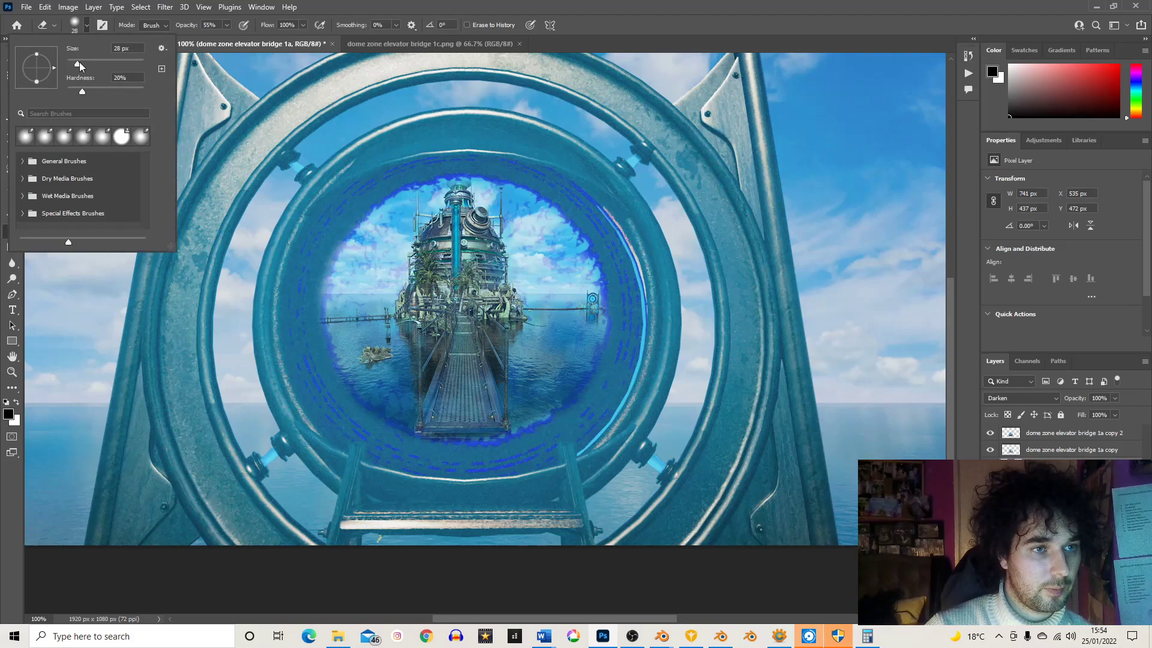
left_click_drag(78, 64, 72, 64)
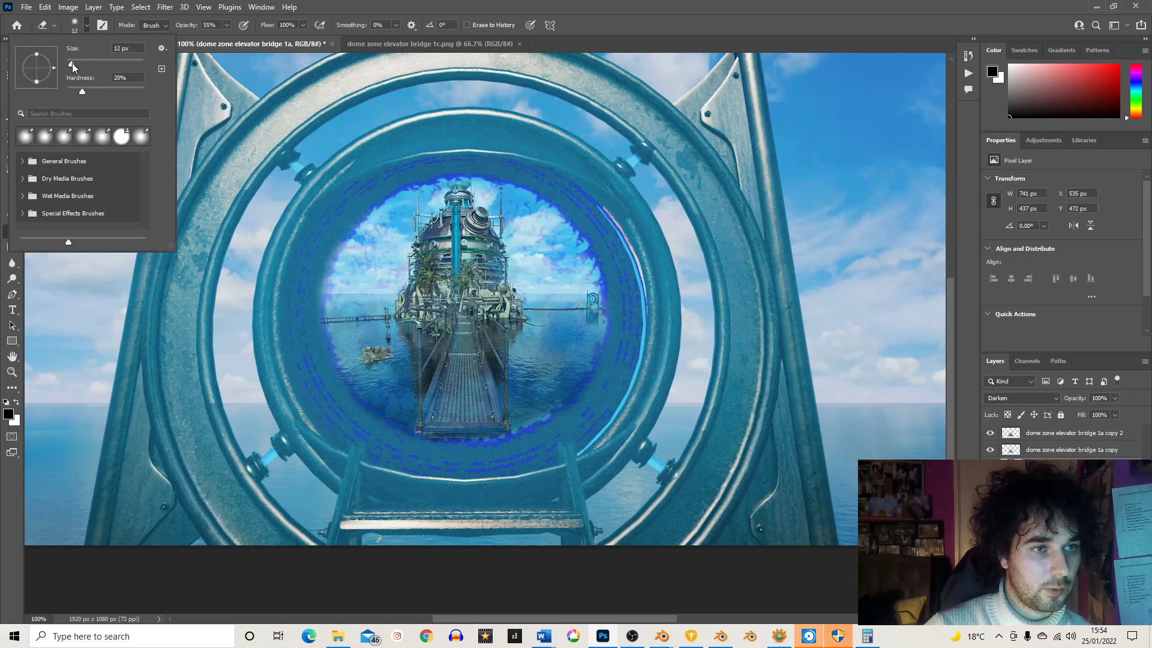
left_click(394, 384)
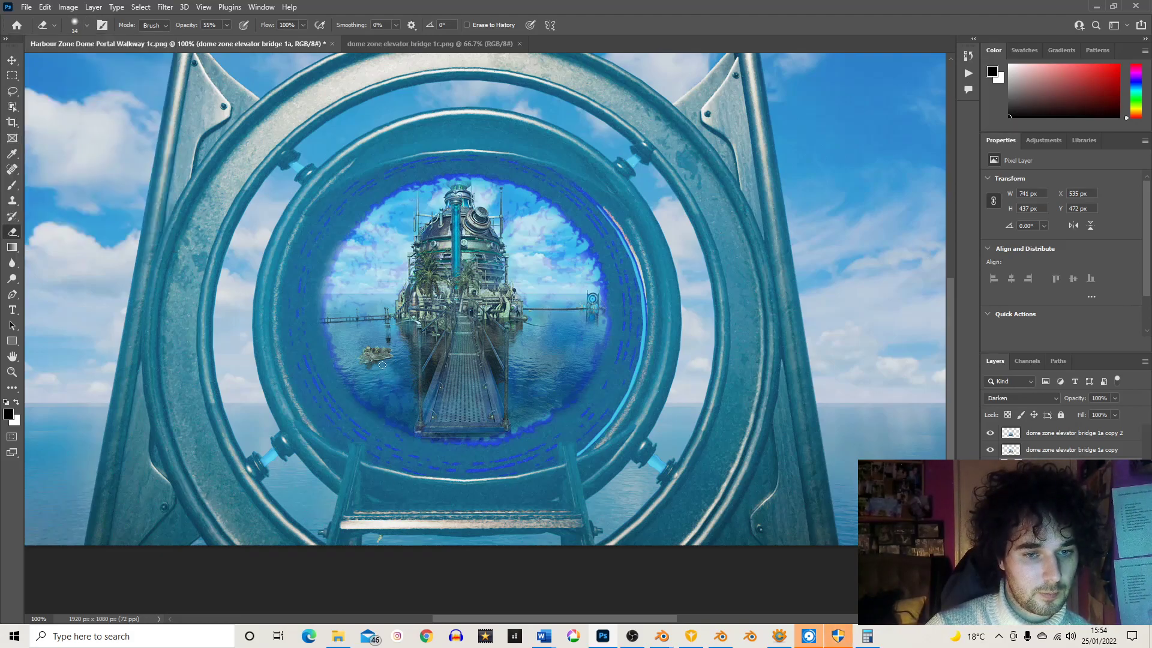
mouse_move(404, 389)
left_mouse_down()
mouse_move(431, 406)
mouse_move(504, 421)
mouse_move(561, 375)
left_mouse_up()
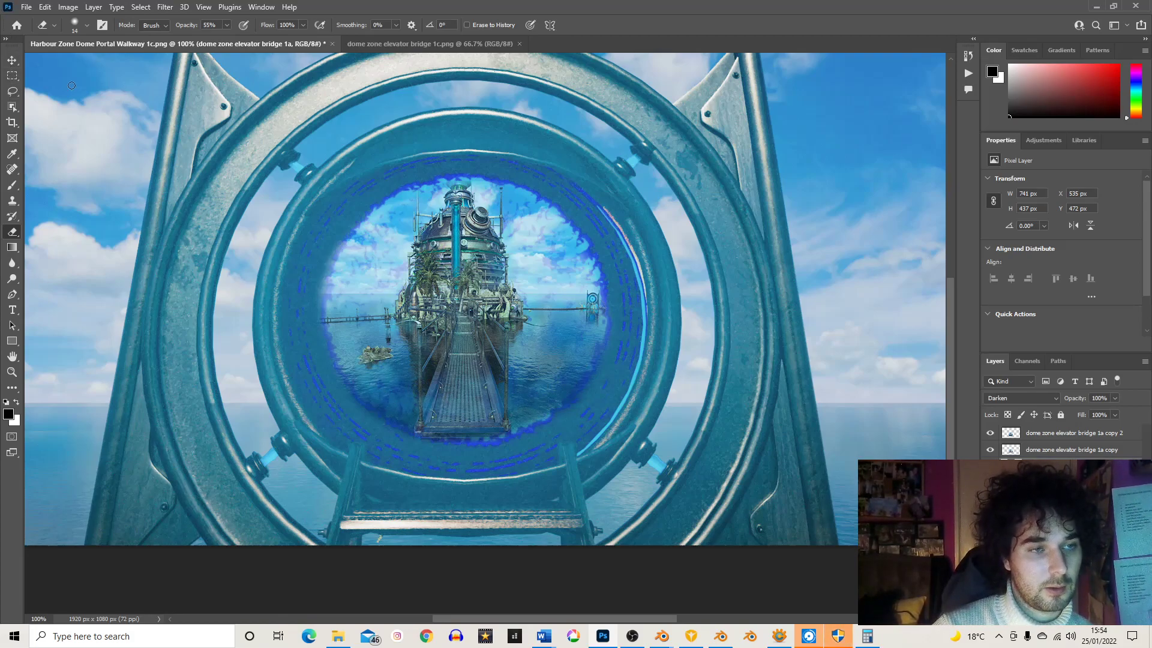
left_click(86, 24)
Step: Enlarge the eraser to 31 px, adjust its opacity, and select the Hard Light bridge copy layer
left_click_drag(74, 63, 78, 64)
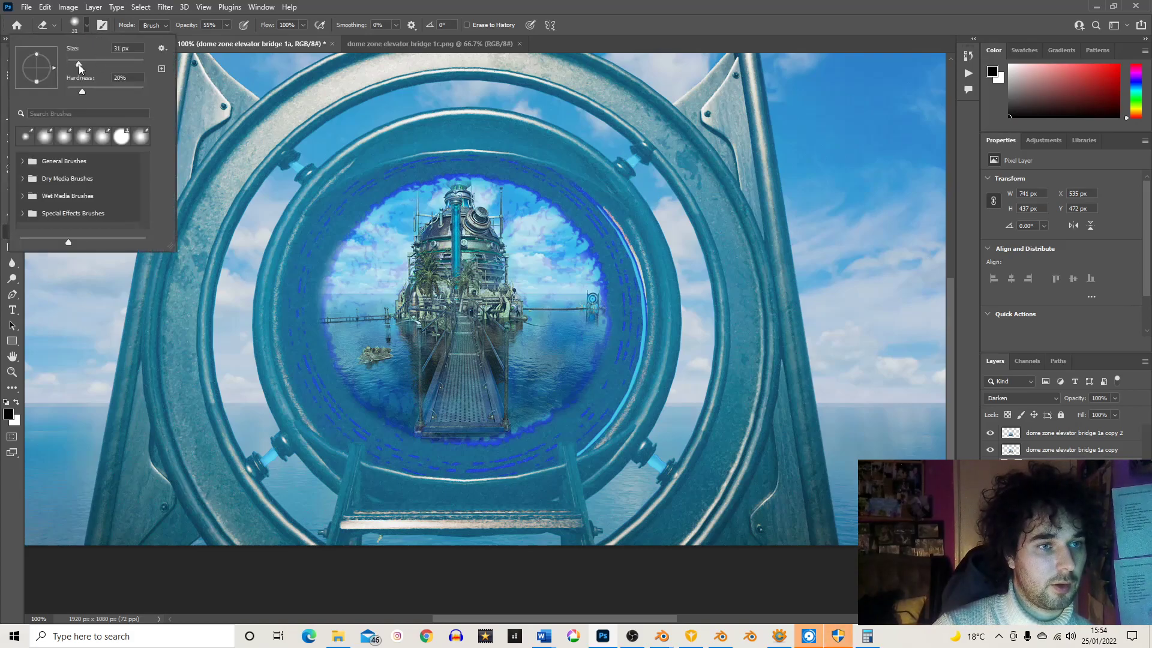
left_click(382, 393)
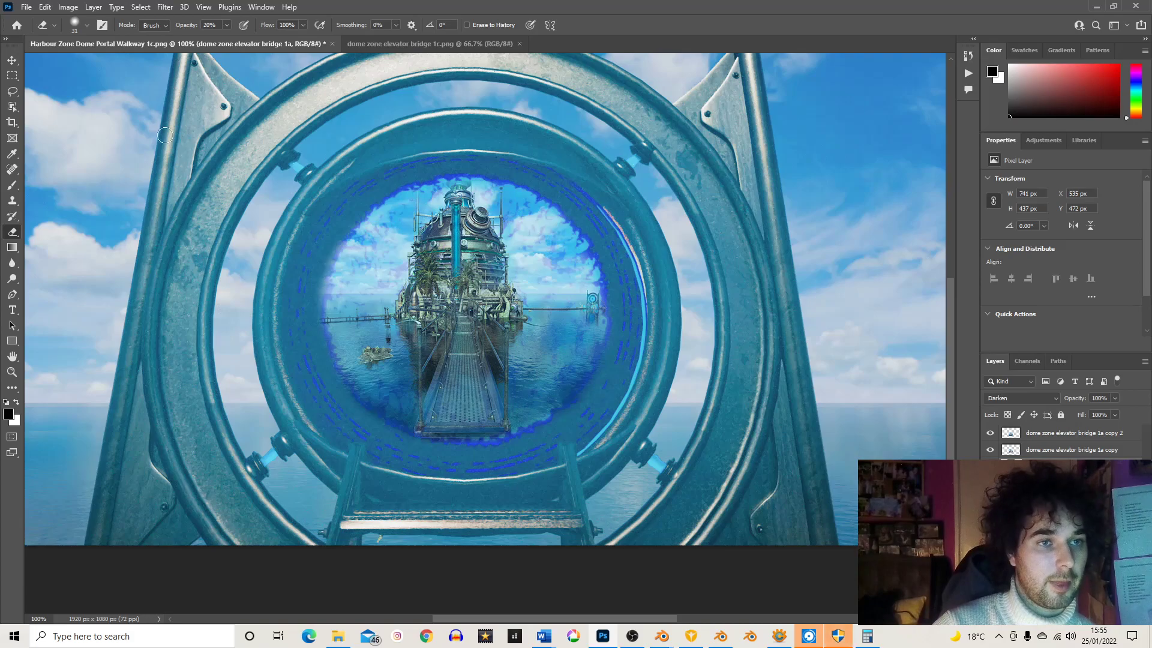
type("55")
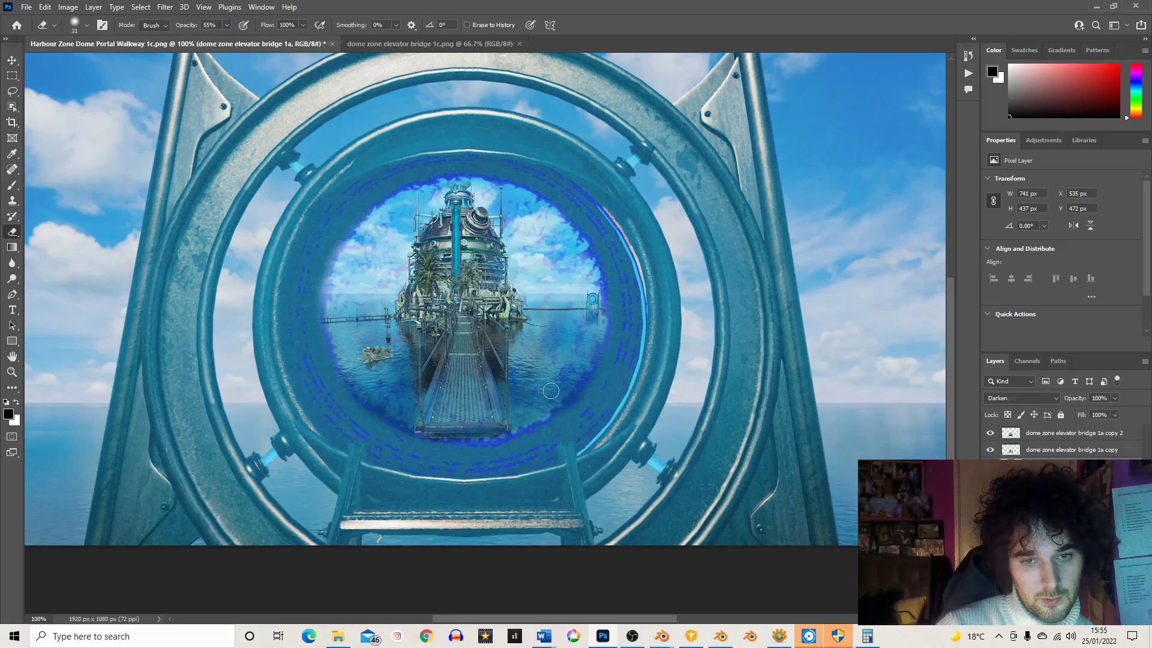
key("alt+bracketright")
key("0")
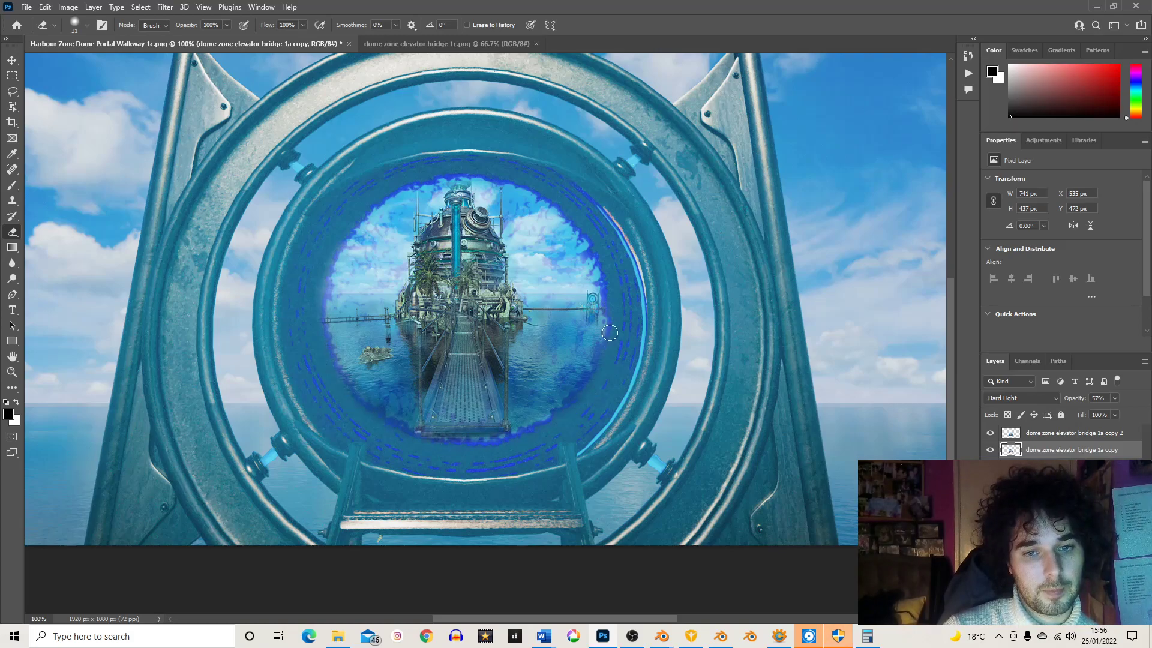
Step: Hide and reshow the background and copy 2 layers to compare, then select 'dome zone elevator bridge 1a copy 2'
left_click(990, 470)
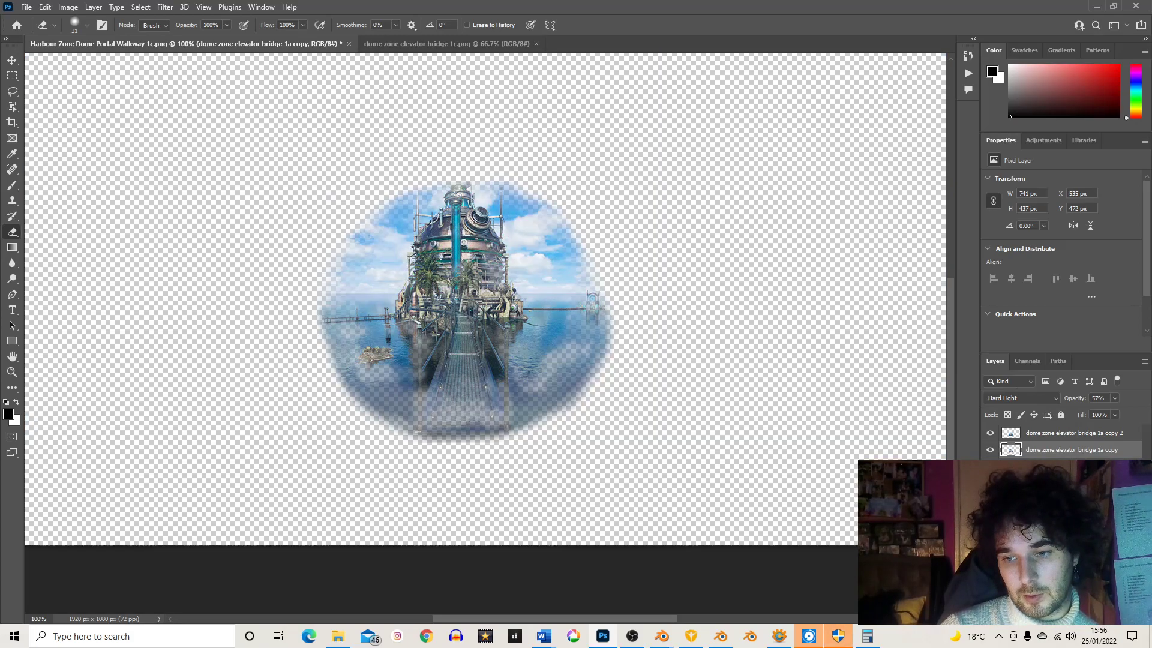
left_click(991, 434)
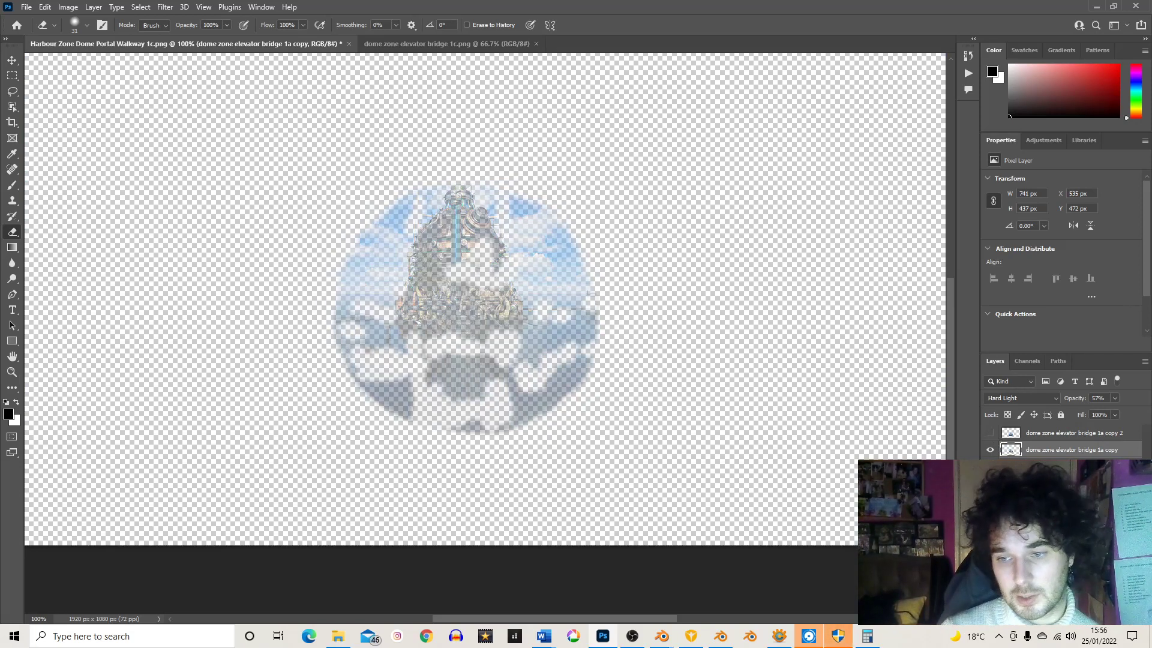
left_click(991, 433)
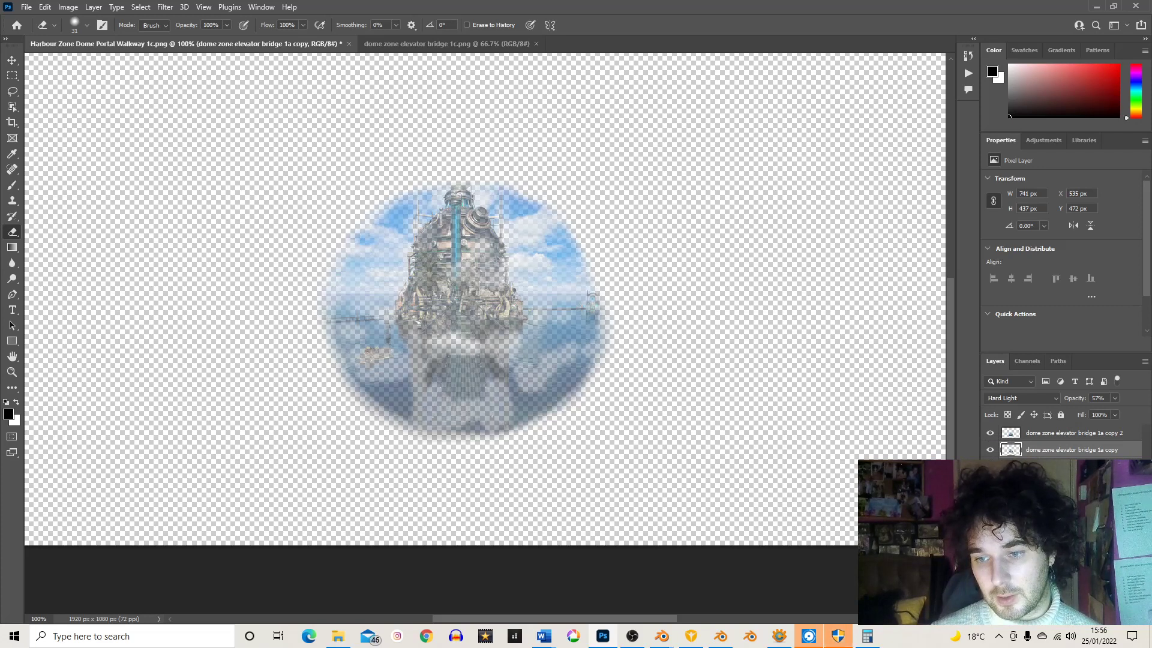
left_click(991, 466)
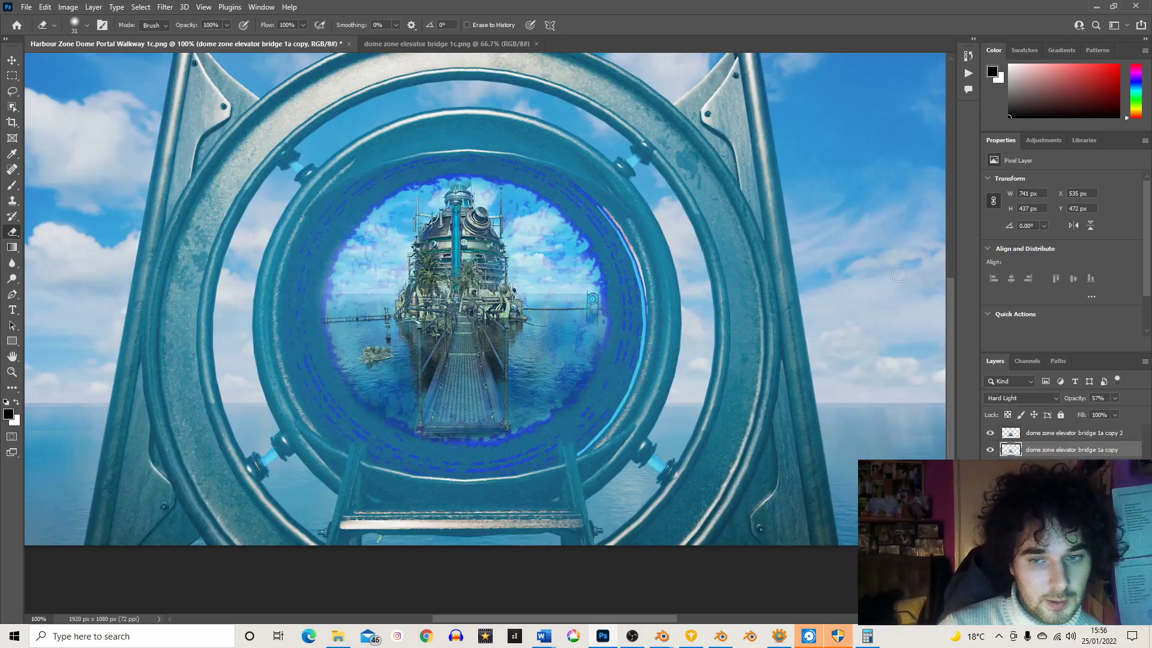
left_click(1010, 433)
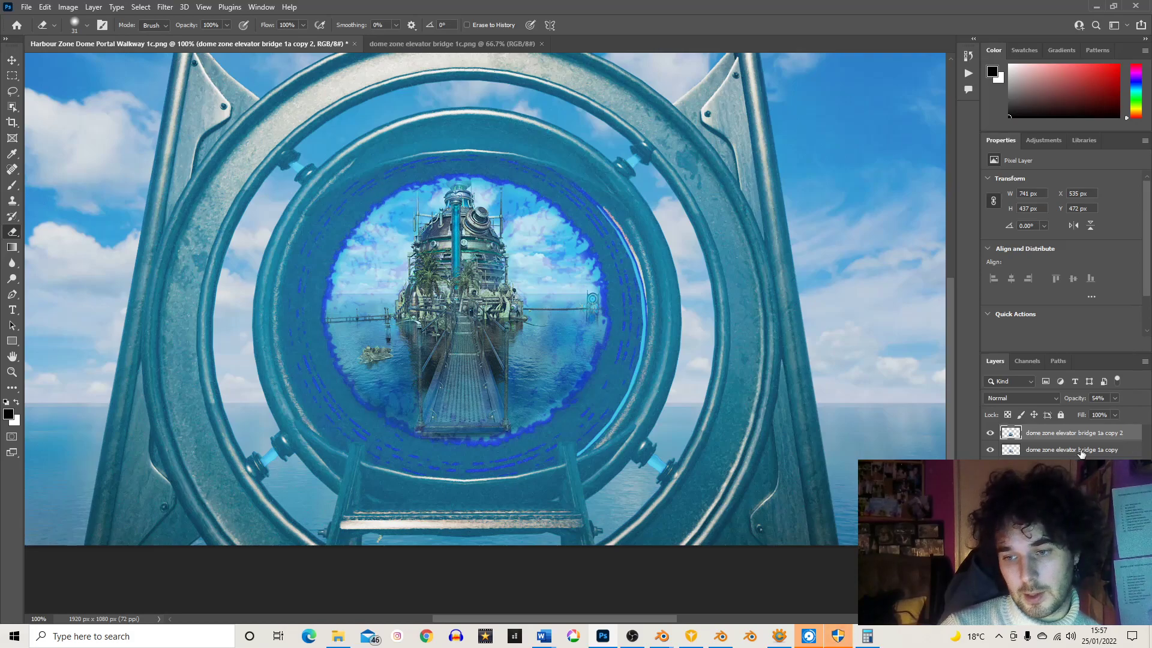
Step: Isolate the ship circle layers and restore them, then set the eraser to 17 px with lower opacity
left_click_drag(989, 450, 989, 498)
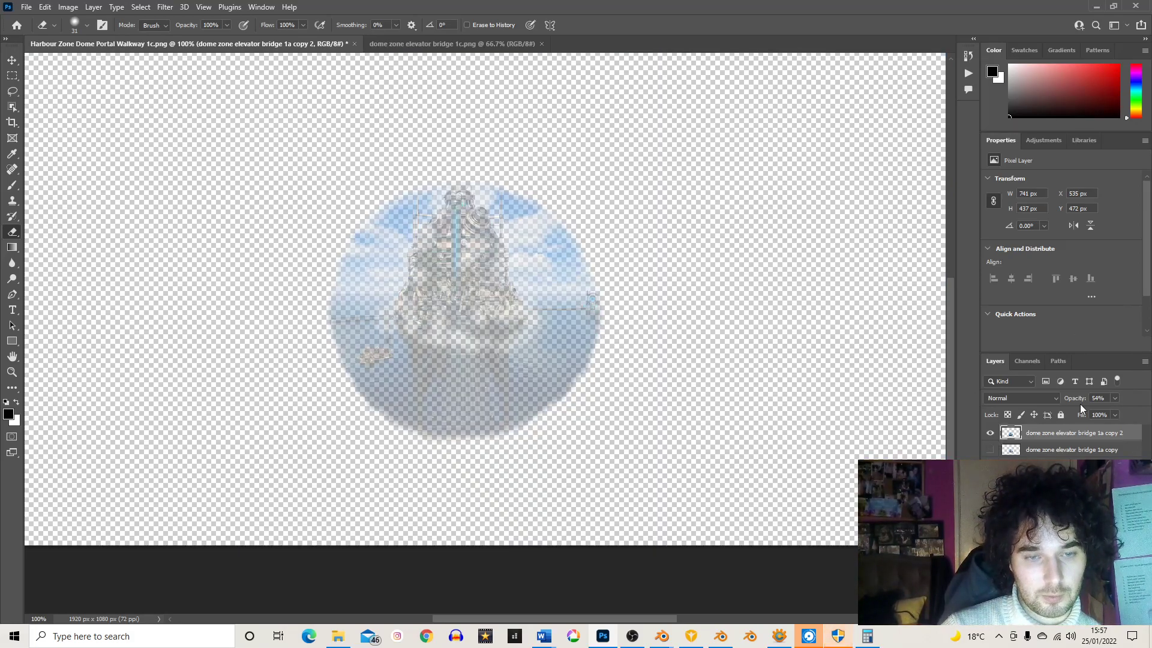
left_click_drag(990, 450, 991, 498)
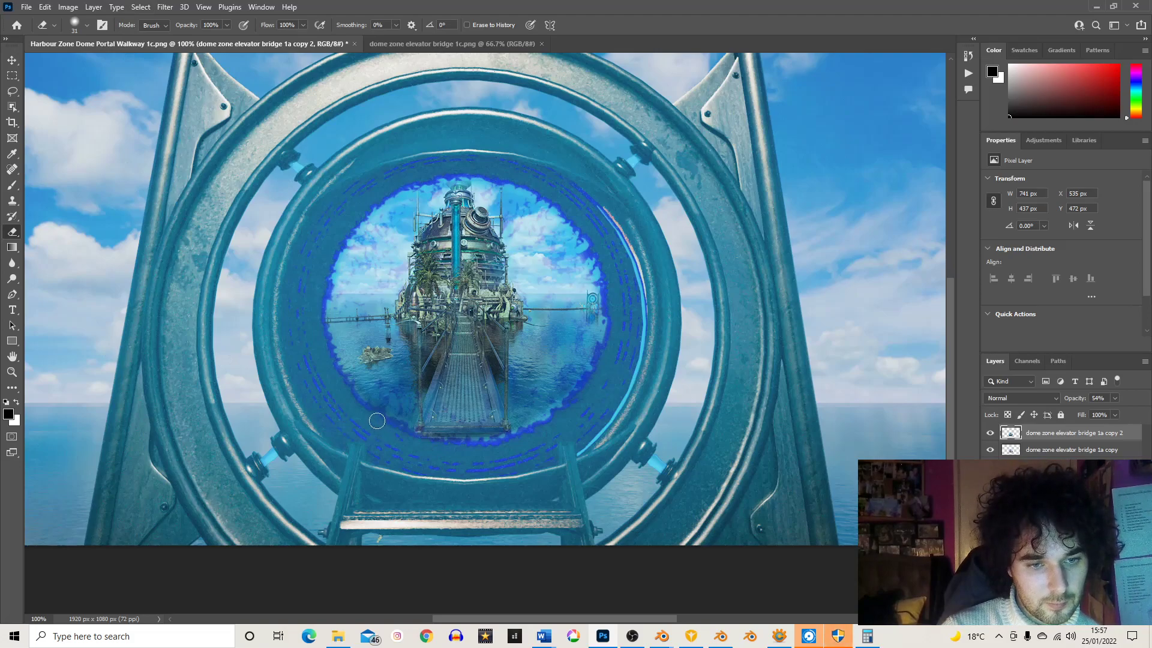
left_click(87, 26)
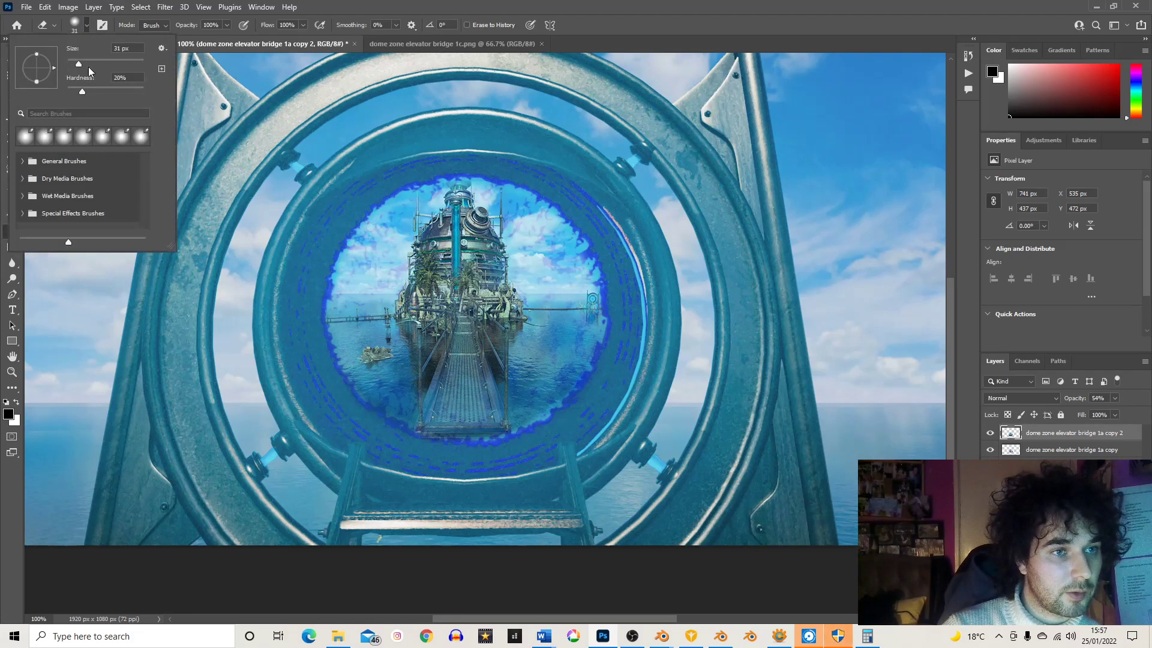
left_click_drag(75, 63, 72, 64)
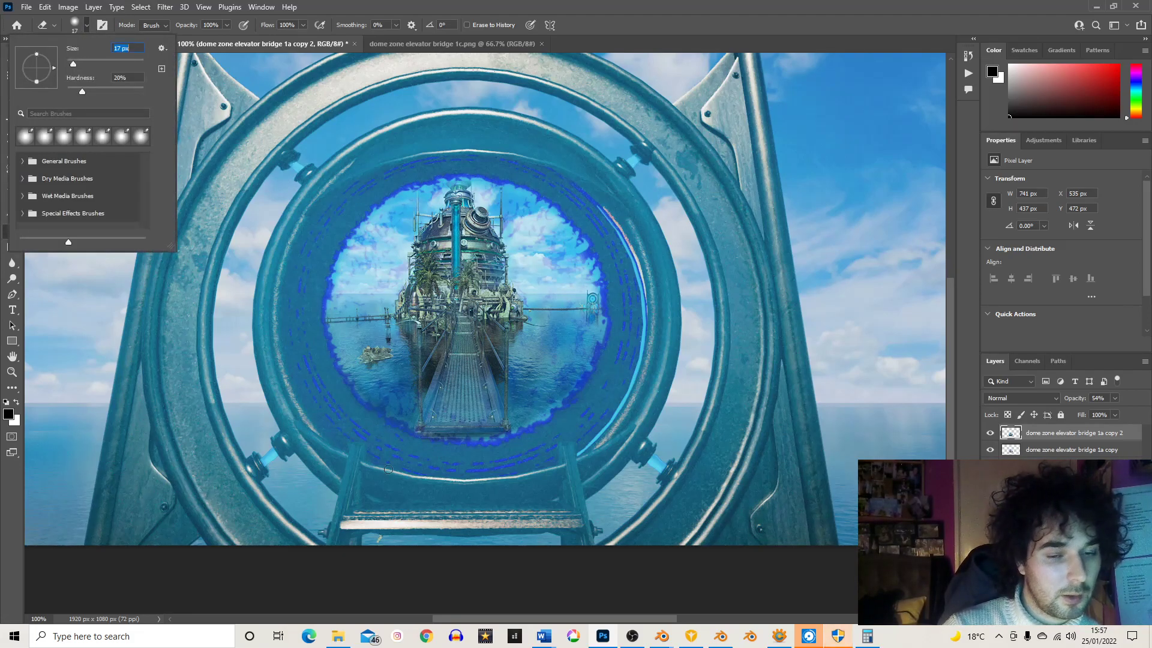
left_click(380, 416)
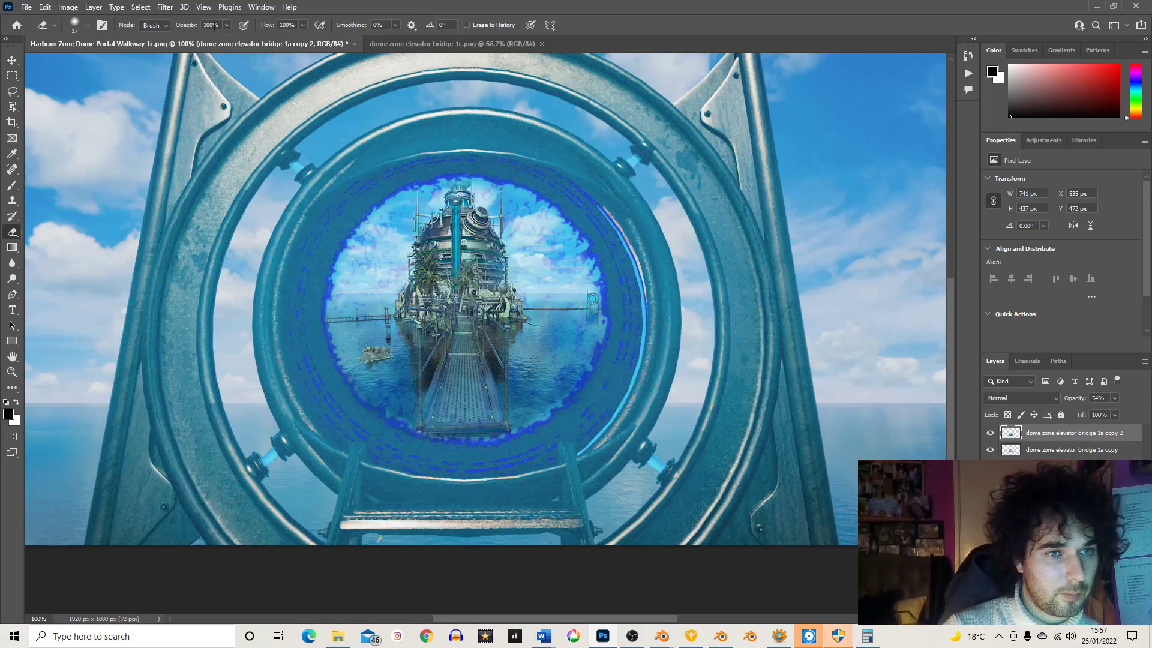
type("8")
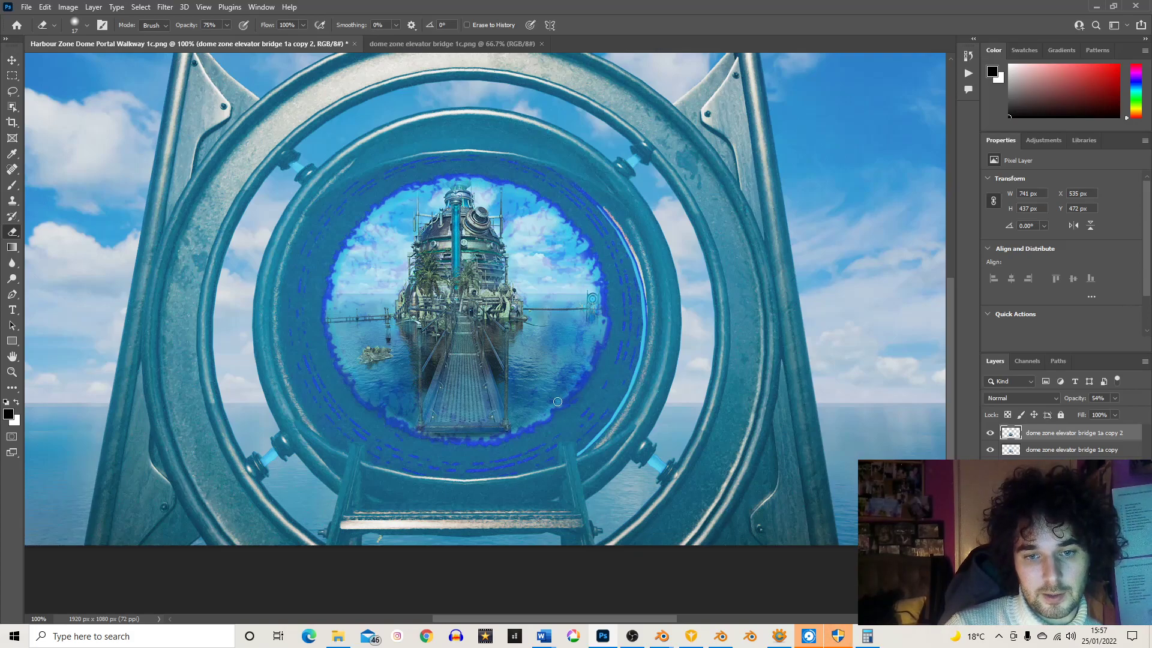
Step: Shrink the eraser brush to 9 px
left_click(87, 25)
left_click_drag(74, 64, 70, 65)
left_click(550, 408)
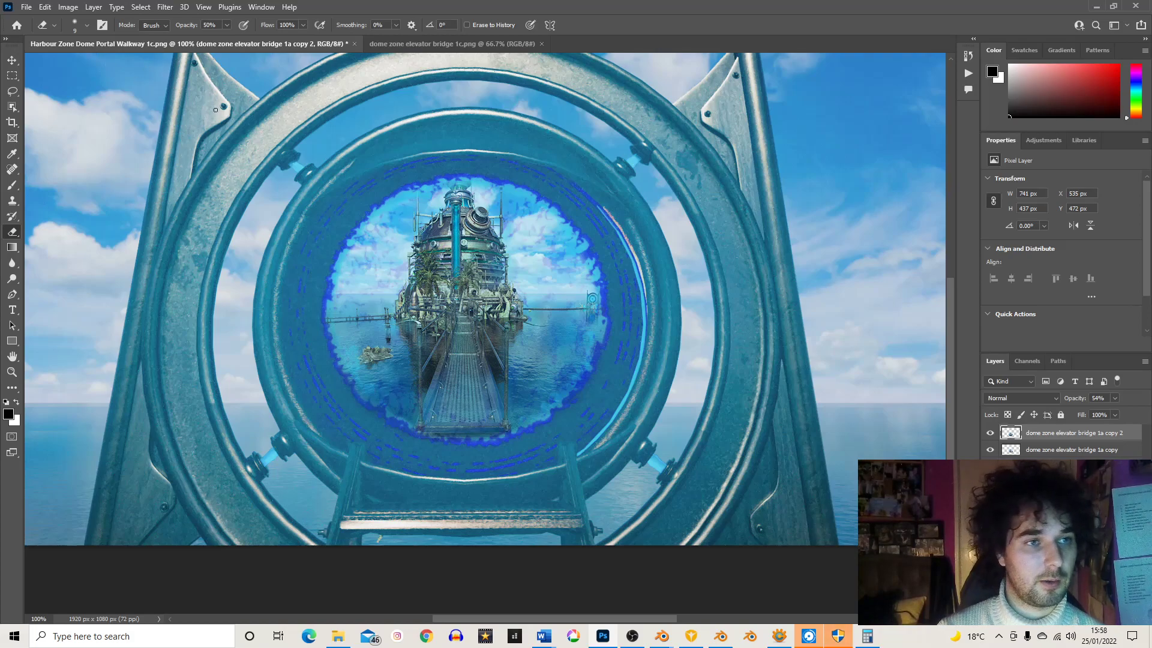
Step: Soften the eraser to 8% hardness at 25 px and fade the ship along the ring's lower and upper-right inner edges
left_click(87, 25)
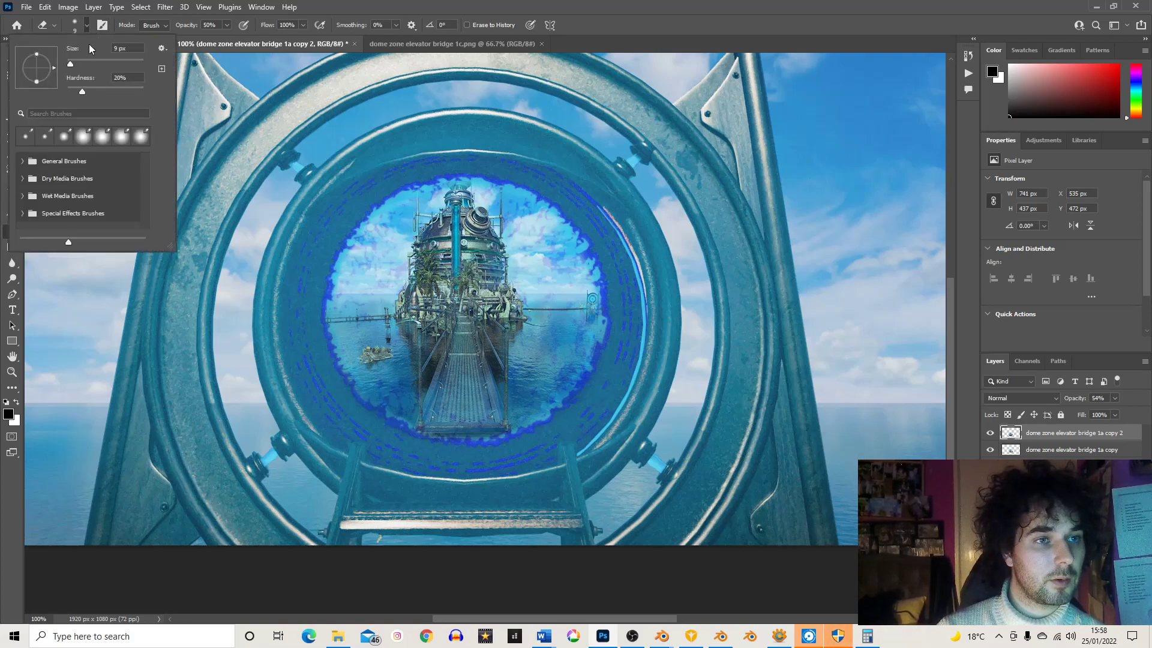
left_click_drag(82, 92, 77, 65)
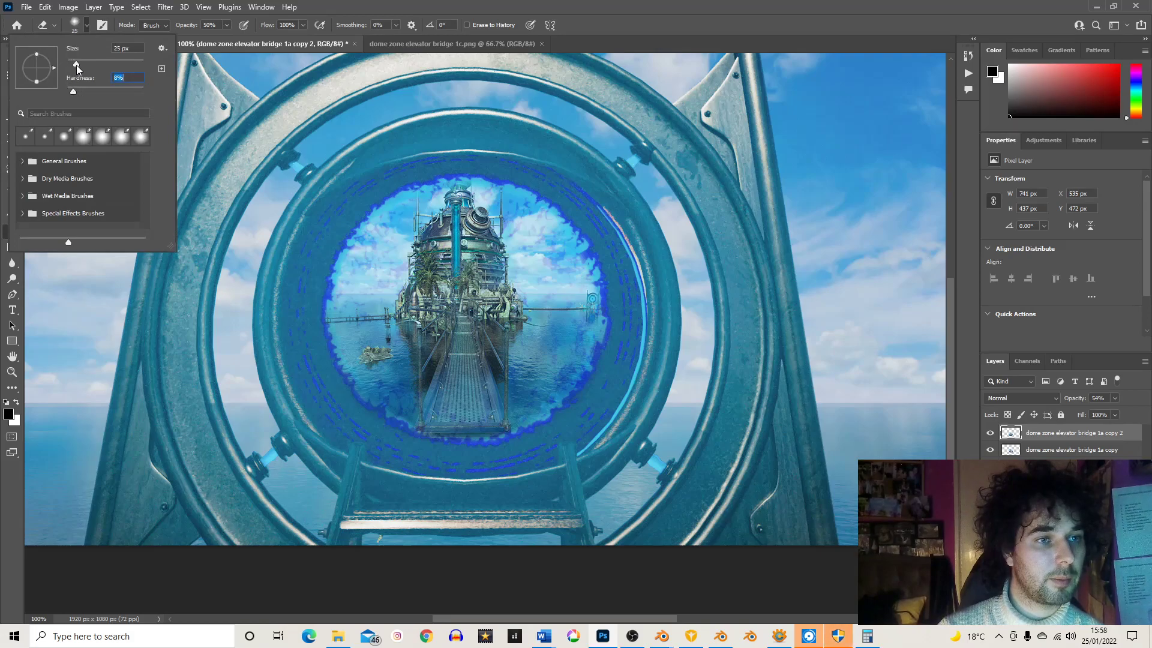
left_click(370, 381)
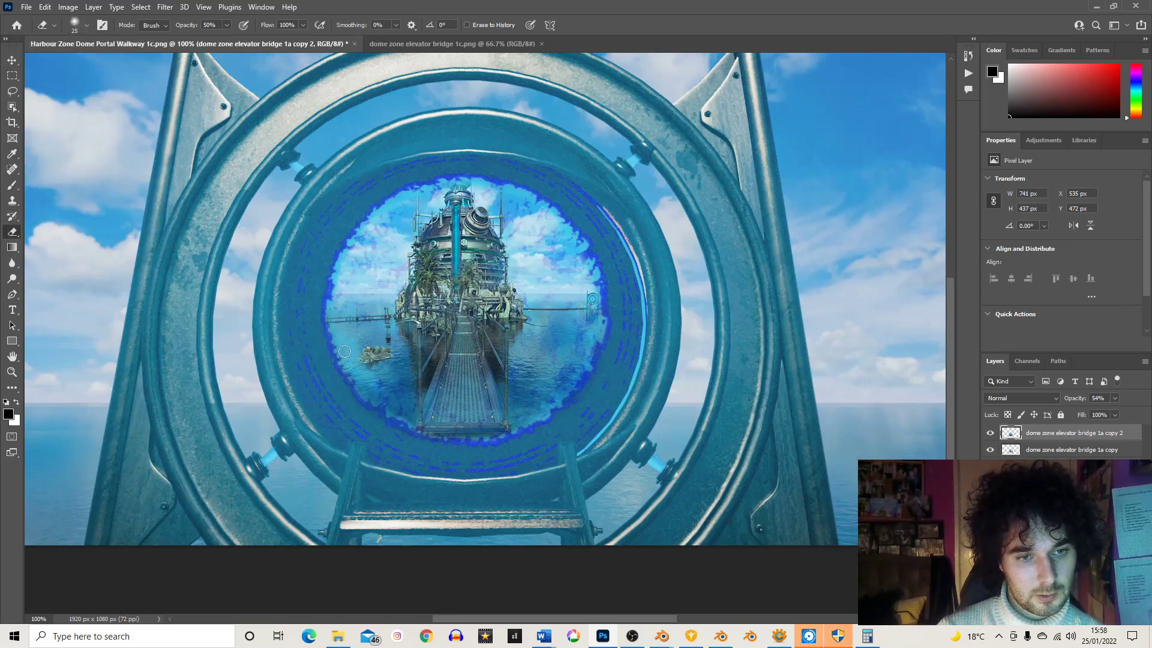
mouse_move(341, 322)
left_mouse_down()
mouse_move(383, 394)
mouse_move(360, 390)
mouse_move(430, 427)
mouse_move(476, 431)
mouse_move(545, 417)
mouse_move(550, 397)
mouse_move(530, 408)
mouse_move(595, 334)
left_mouse_up()
mouse_move(594, 277)
left_mouse_down()
mouse_move(563, 213)
mouse_move(467, 184)
left_mouse_up()
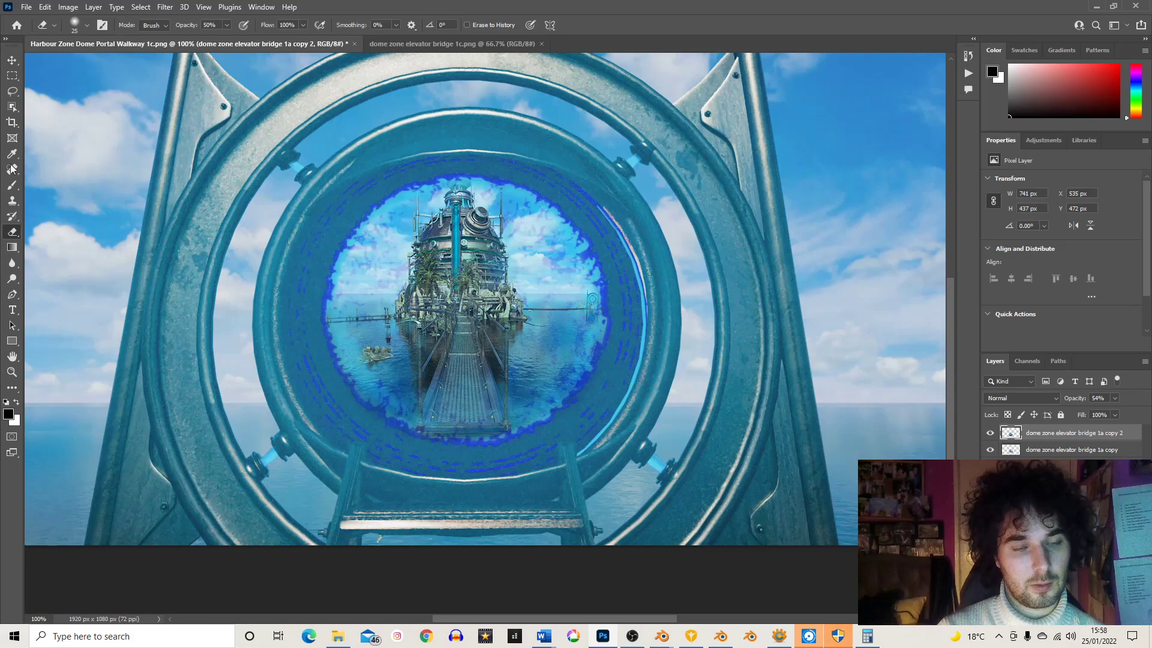
Step: Raise the eraser opacity to 100% and select the Darken bridge 1a layer
left_click(227, 26)
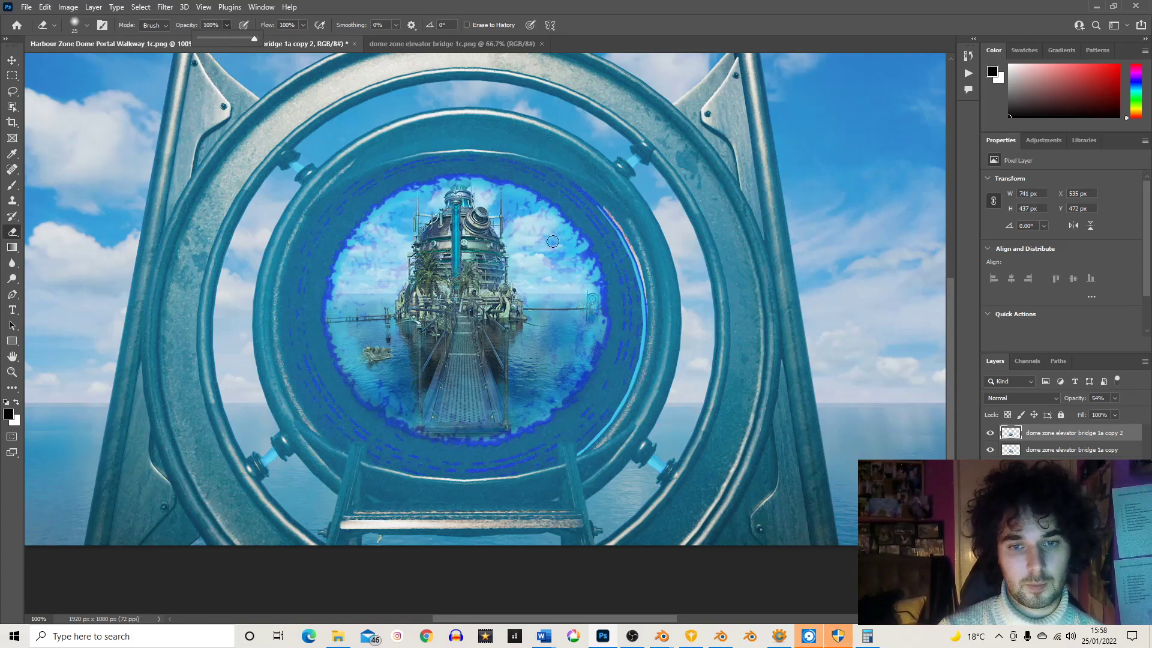
left_click(591, 254)
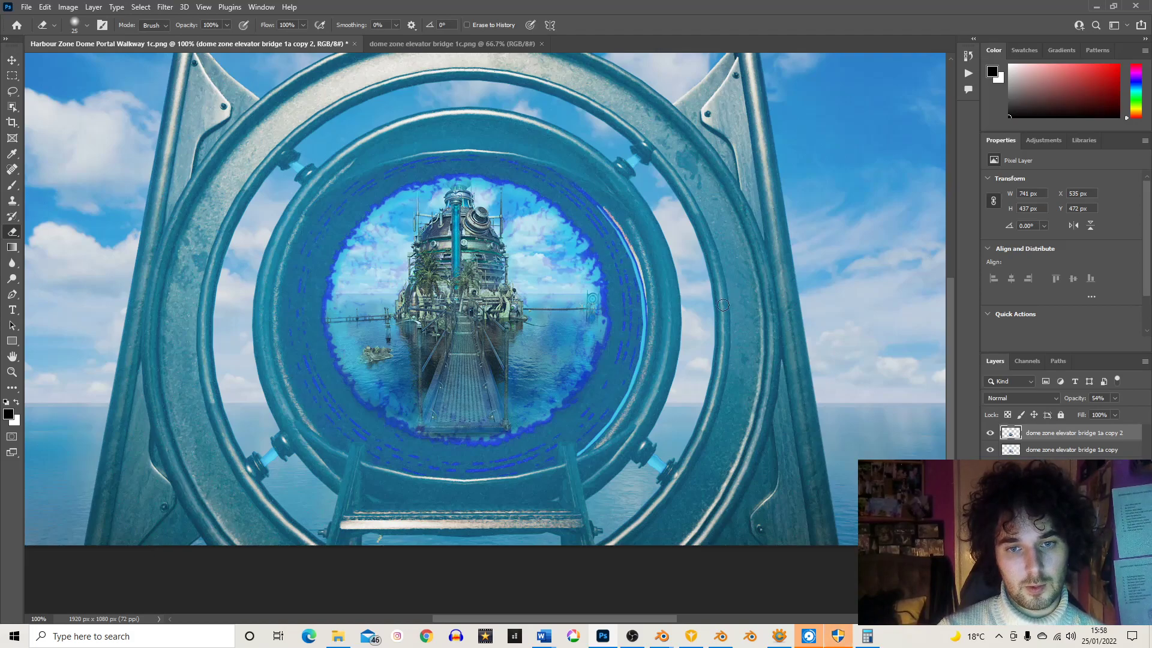
key("alt+bracketleft")
key("alt+bracketleft")
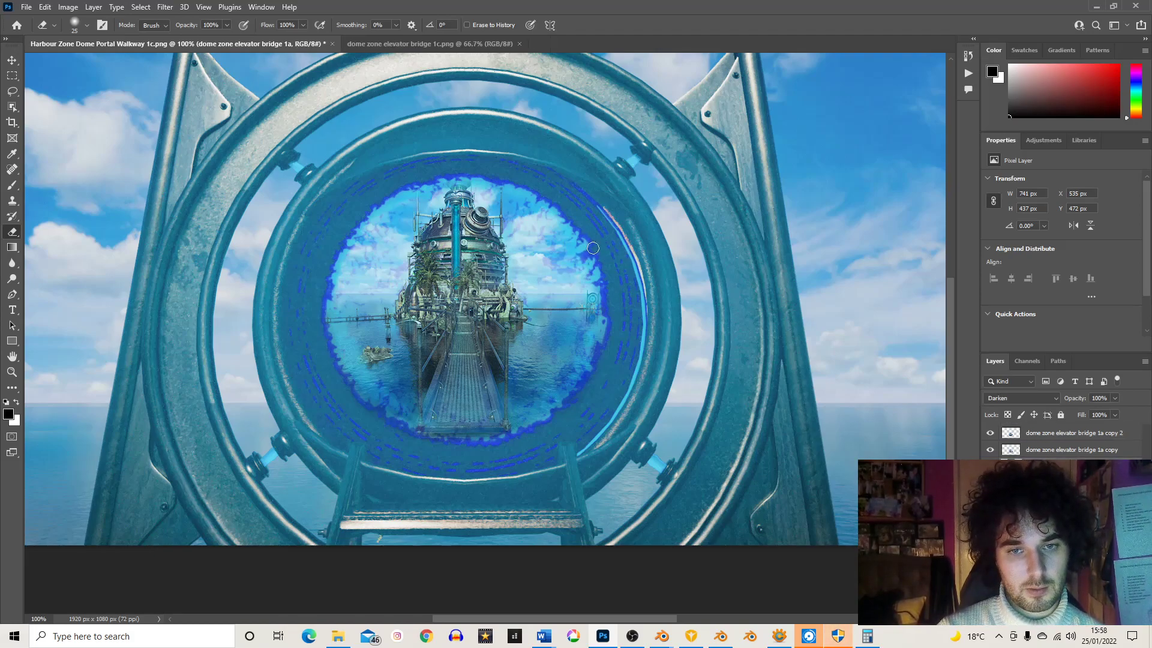
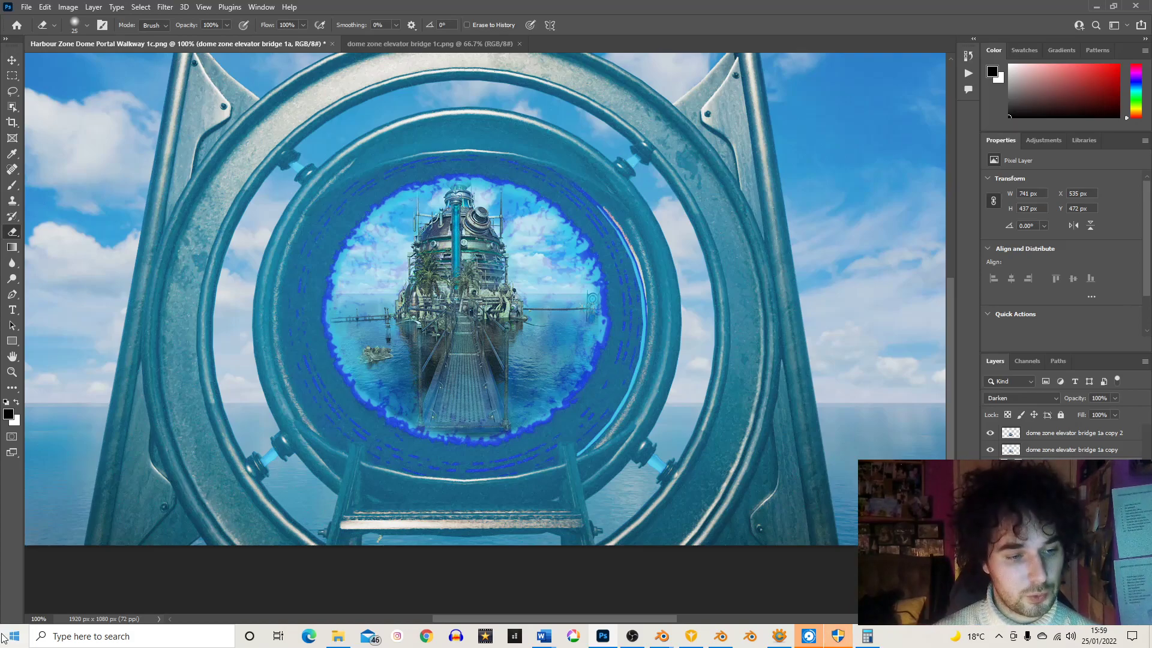
Step: Set the Photoshop canvas zoom to 66%
left_click(36, 619)
type("66")
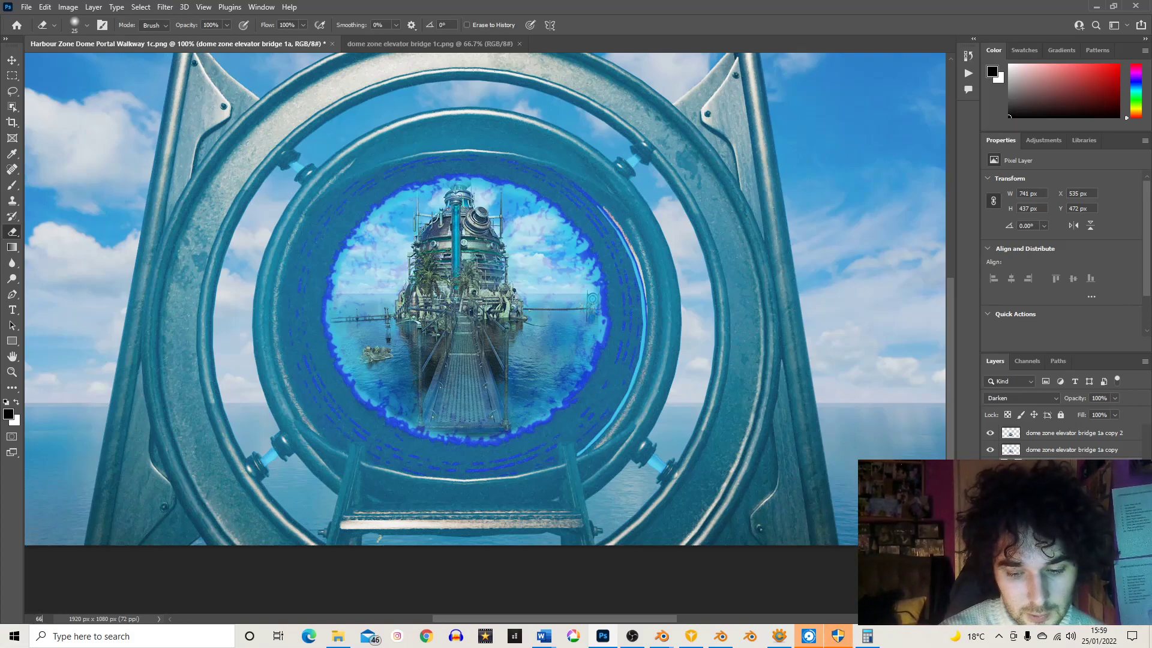
key("Return")
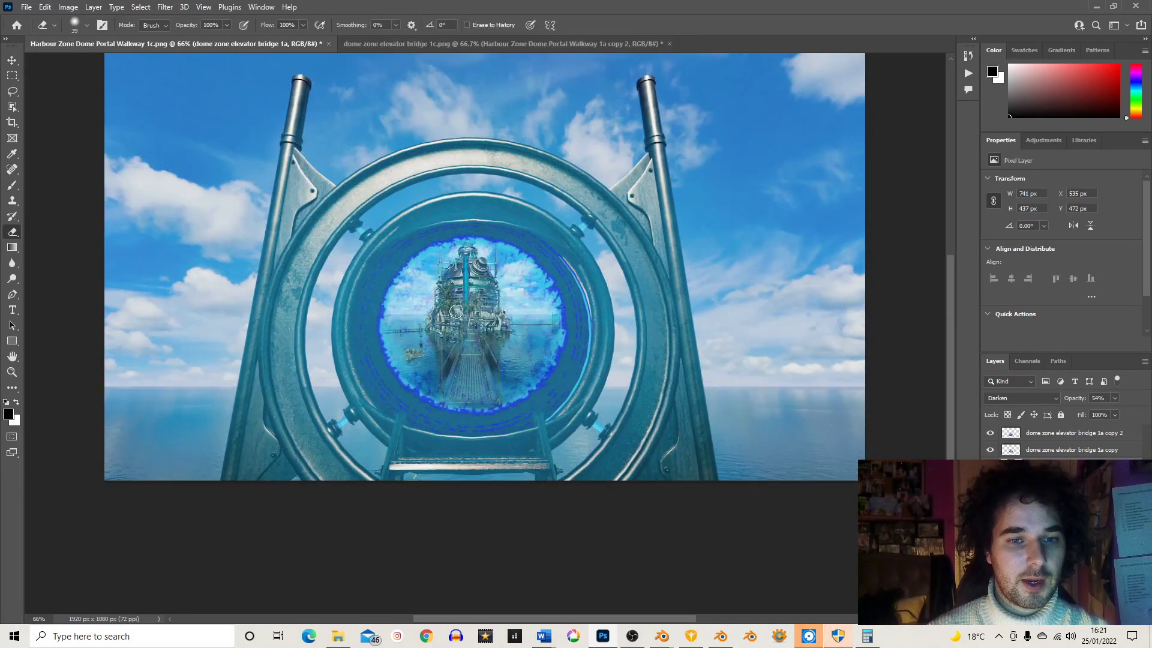
Step: Compare the Dome Portal Walkway 1c render against the elevator bridge 1c image, ending on the elevator bridge
left_click(430, 48)
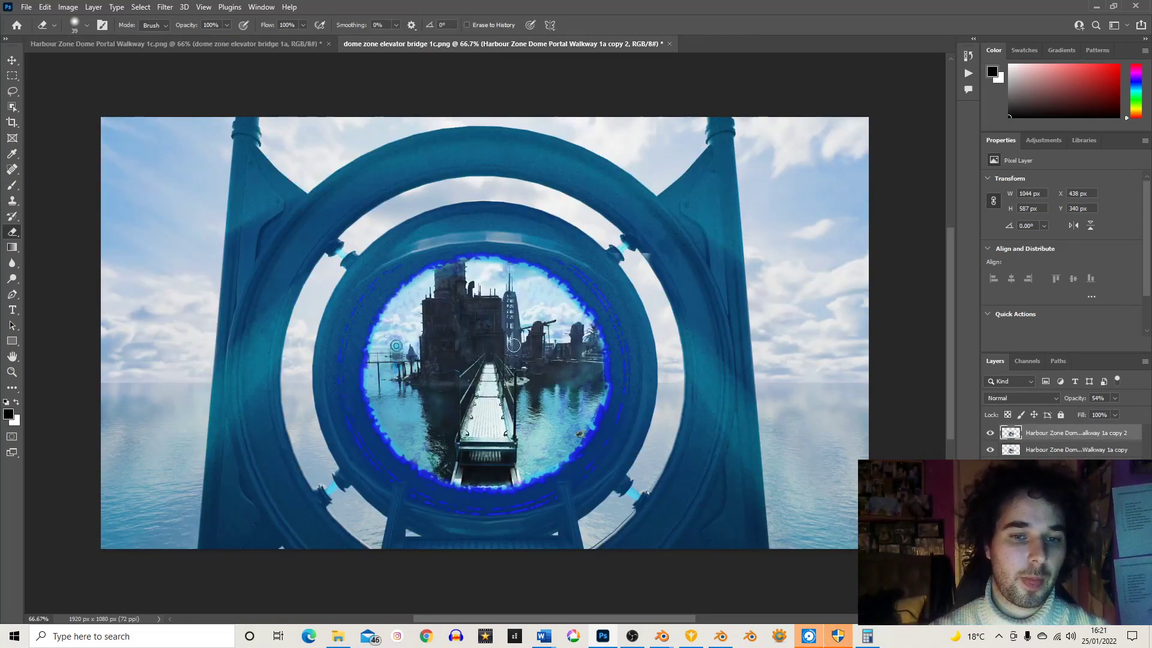
left_click(243, 44)
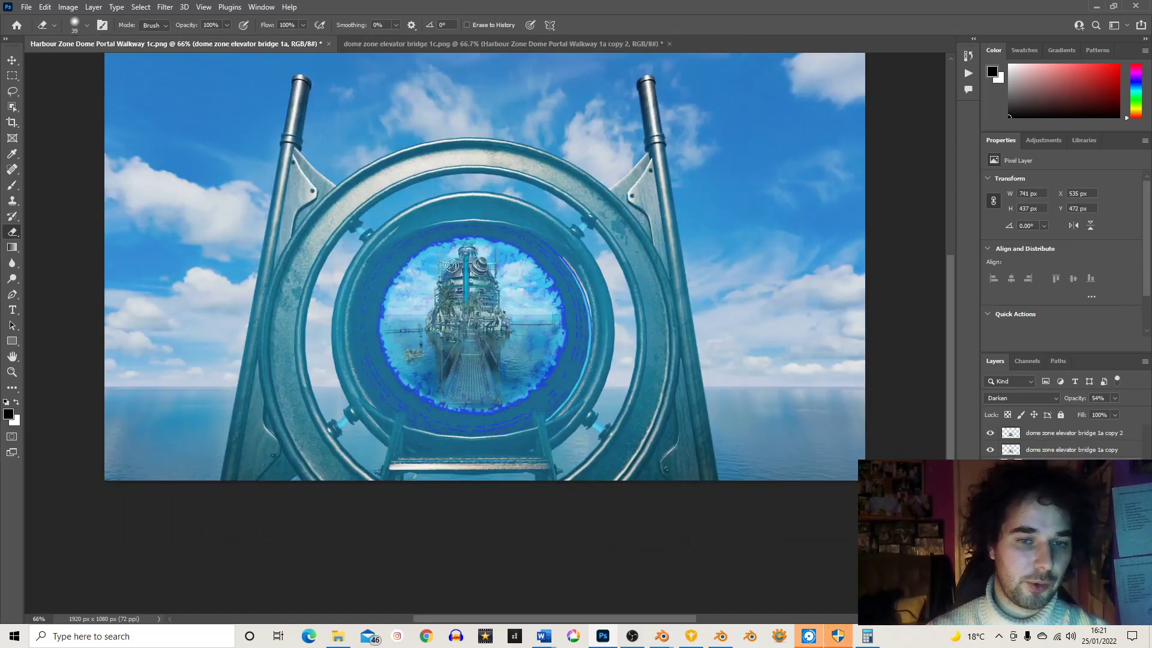
left_click(511, 43)
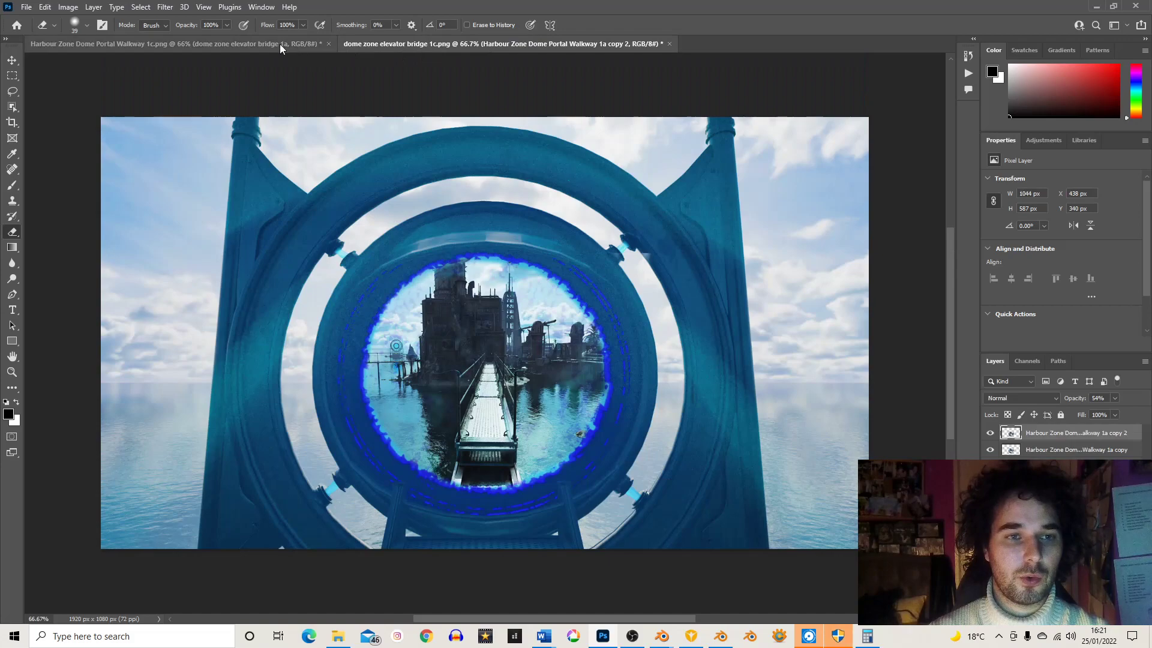
left_click(267, 42)
left_click(377, 42)
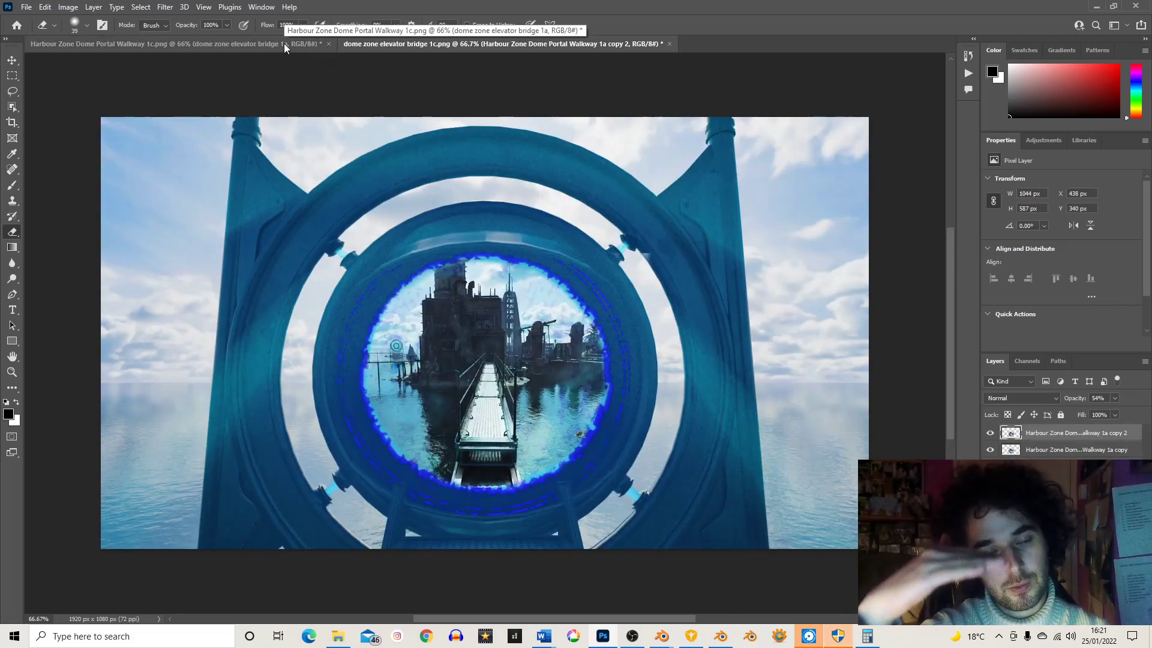
left_click(194, 50)
left_click(432, 42)
left_click(432, 40)
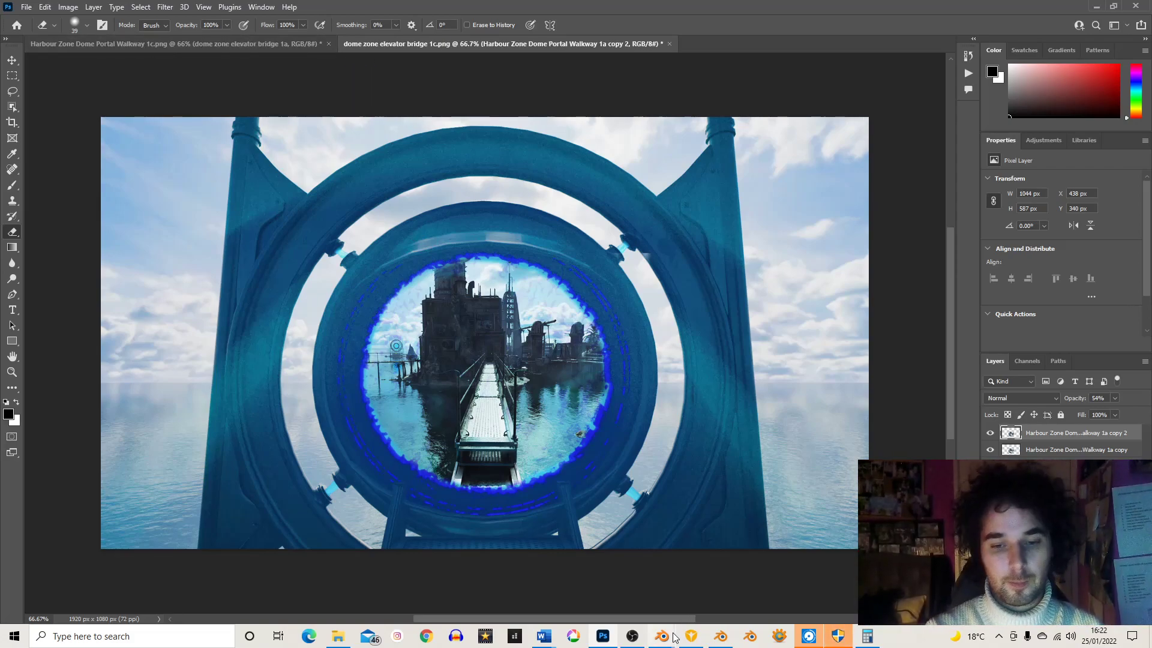
left_click(779, 640)
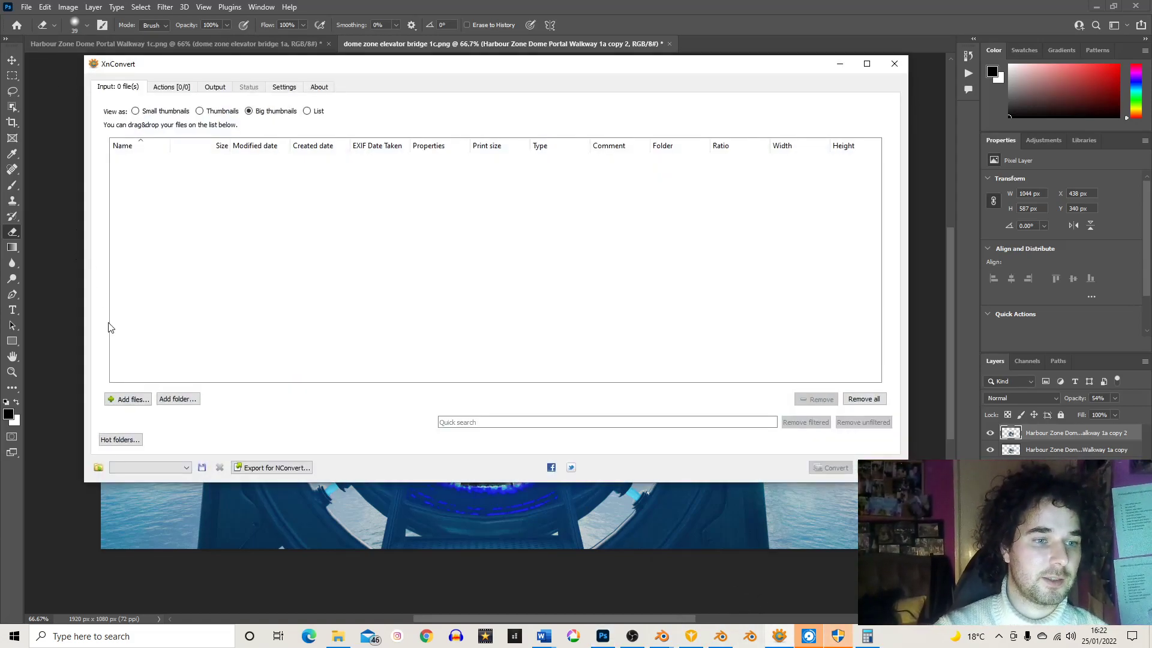
Step: Convert the Walkway 1c portal open render to WEBP, saving it into Dome Zone\The Elevator Walkway
left_click(127, 399)
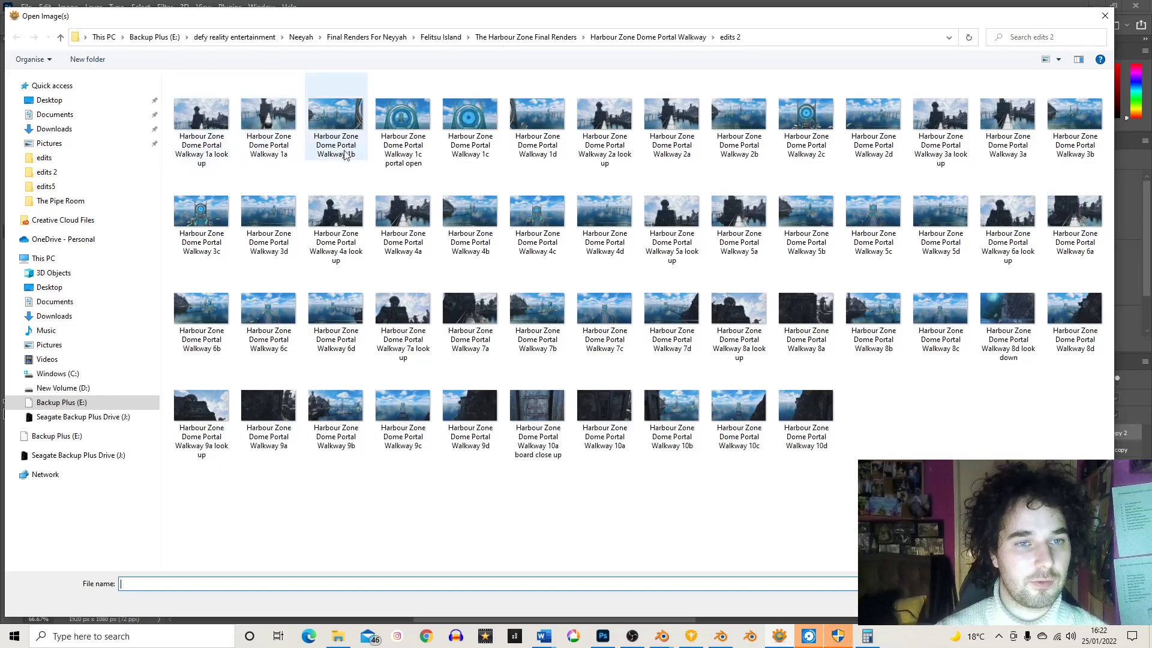
double_click(408, 120)
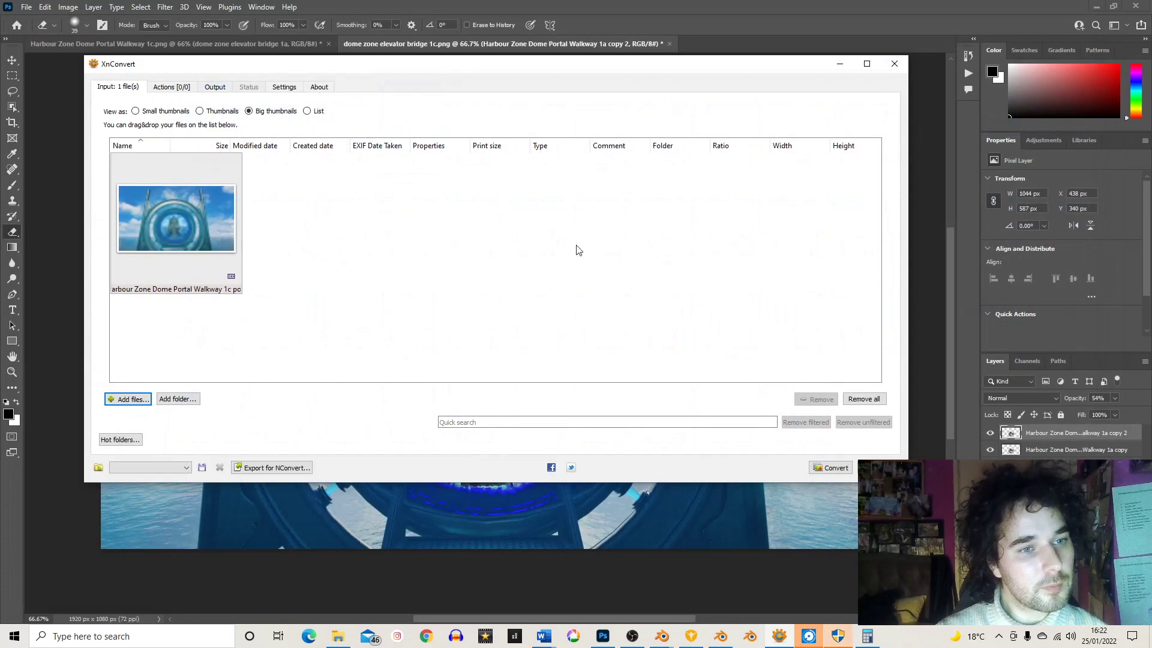
left_click(216, 87)
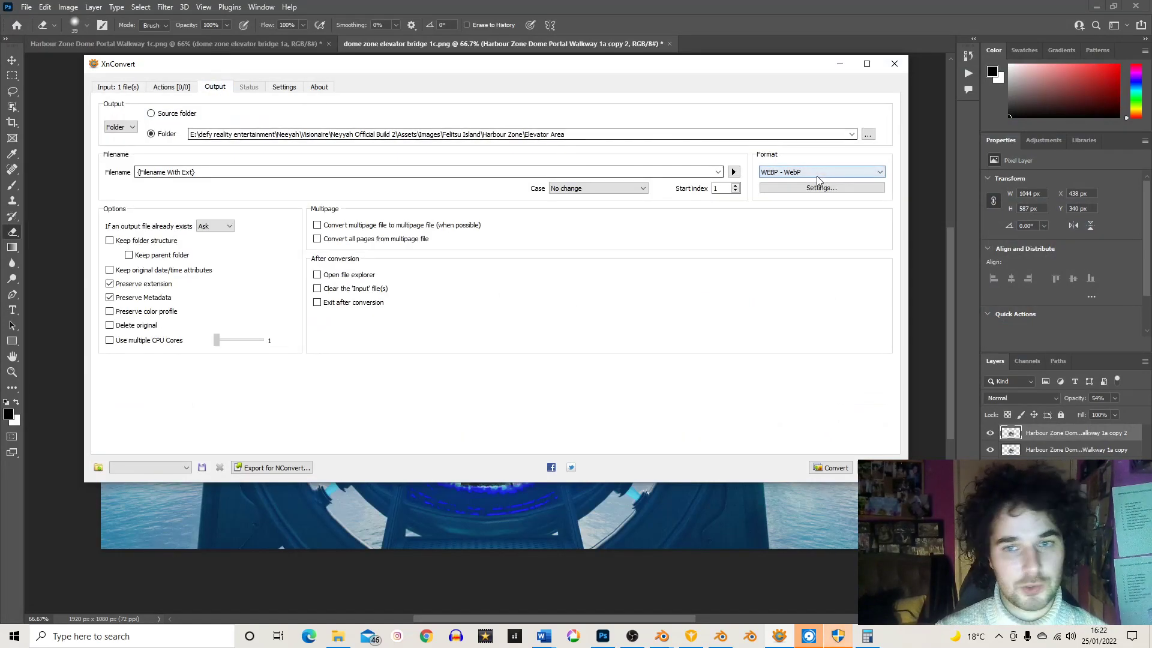
left_click(868, 133)
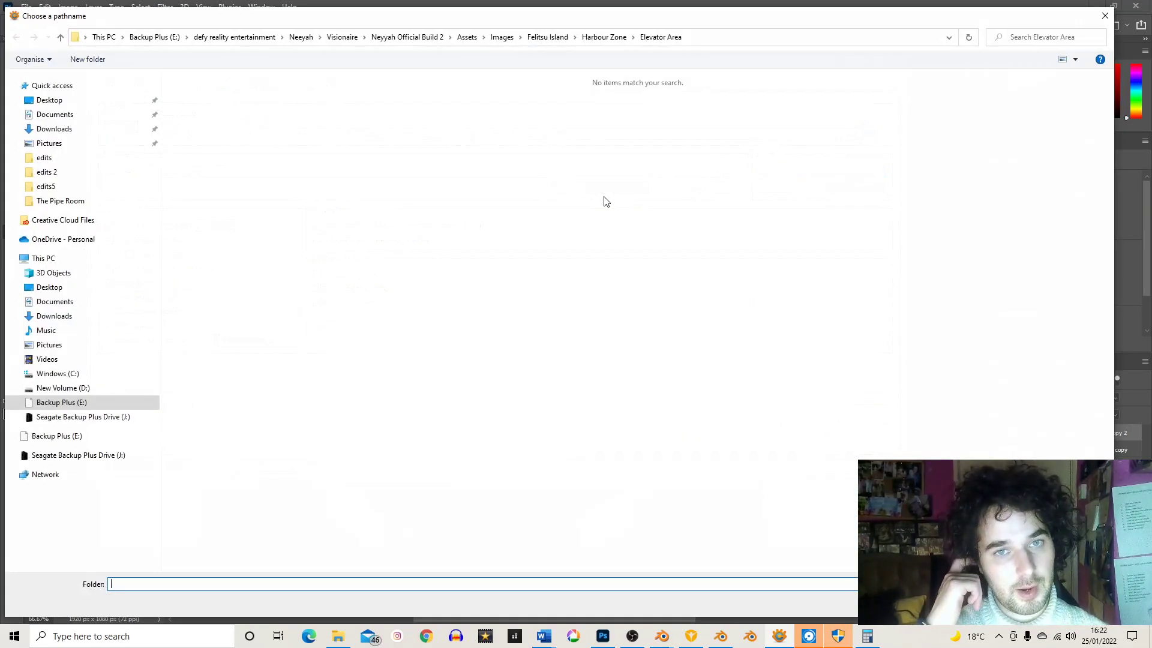
left_click(546, 37)
double_click(207, 95)
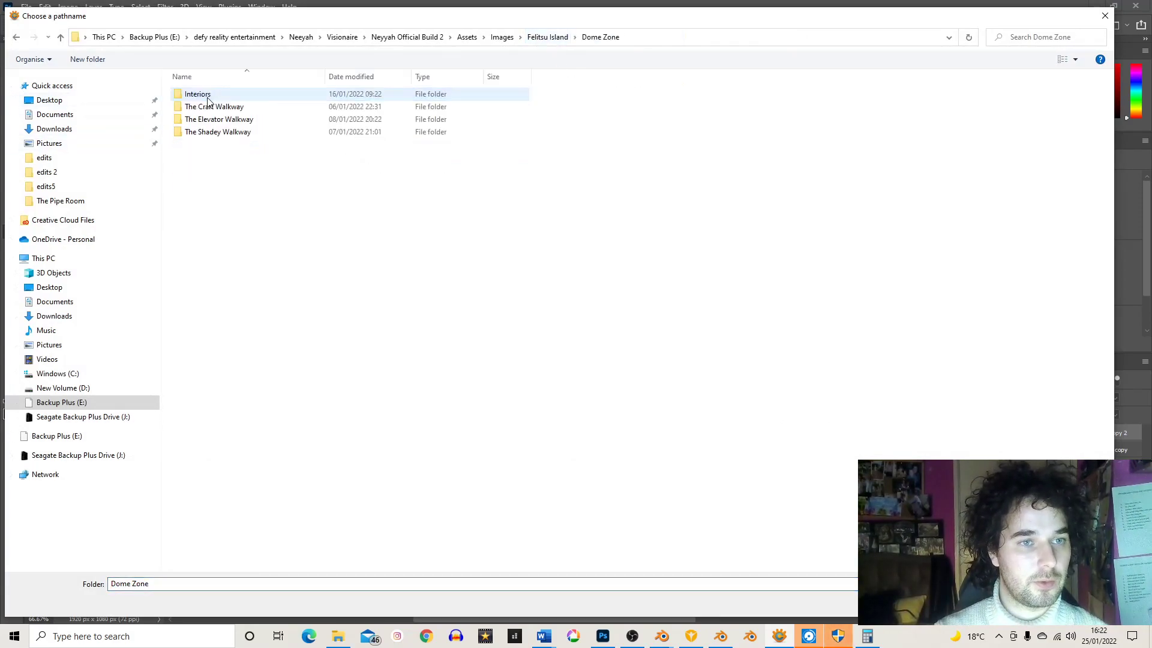
double_click(234, 120)
key("Return")
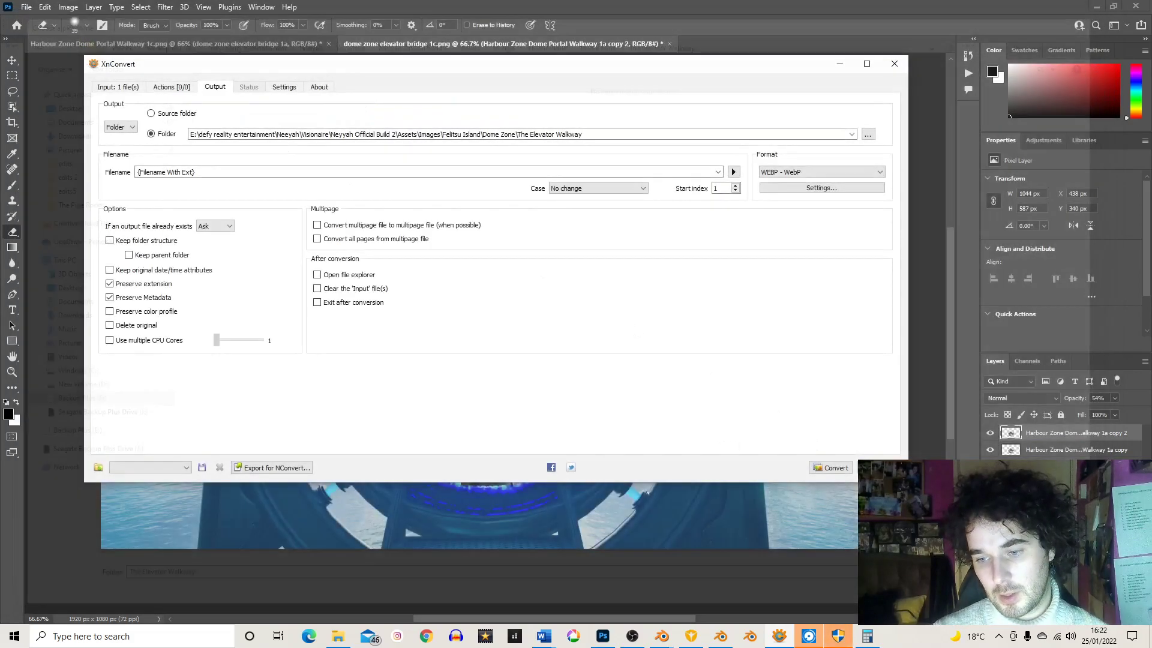
left_click(836, 469)
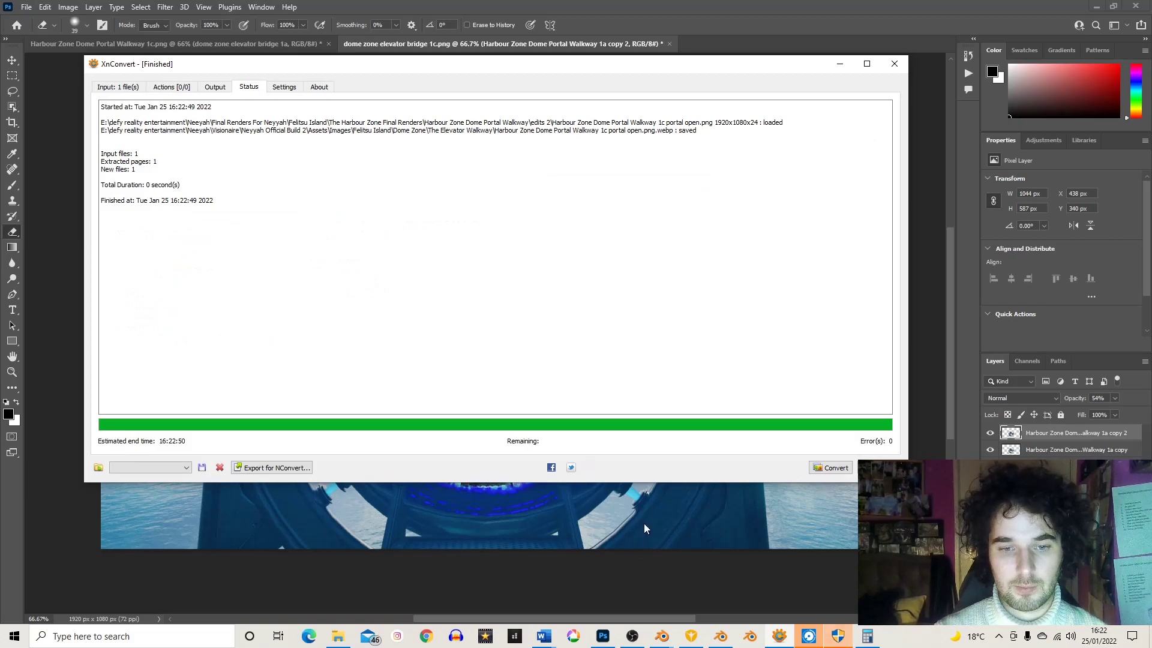
left_click(691, 637)
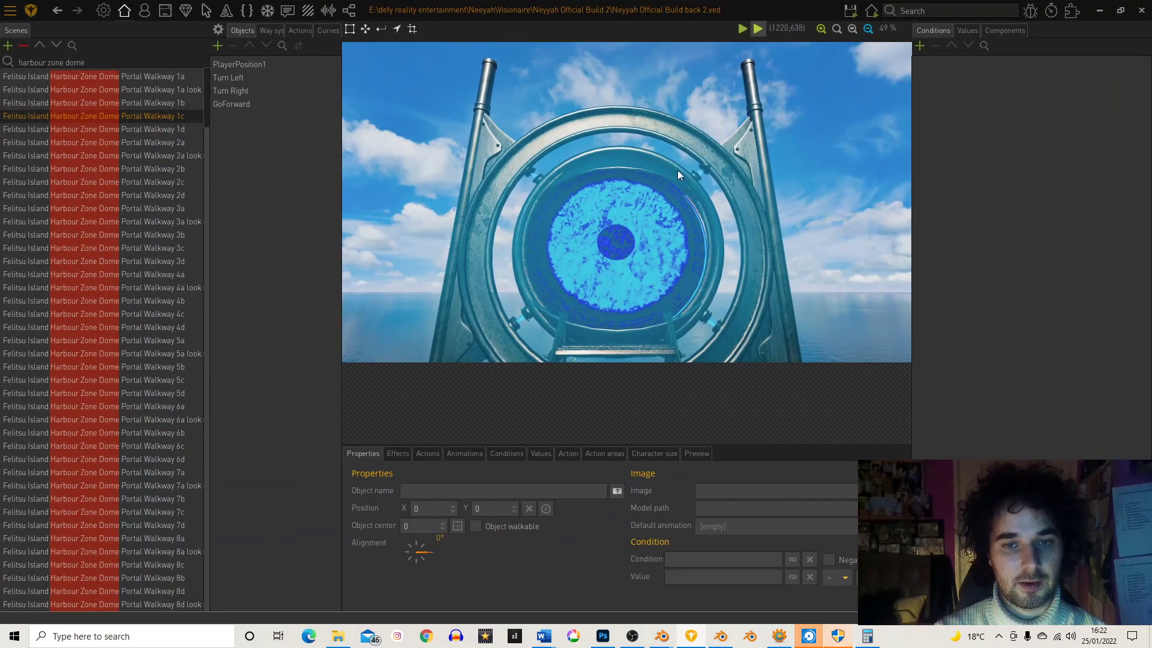
Step: Switch to the other Visionaire Studio window showing the Elevator Walkway 1c test1 scene
left_click(739, 636)
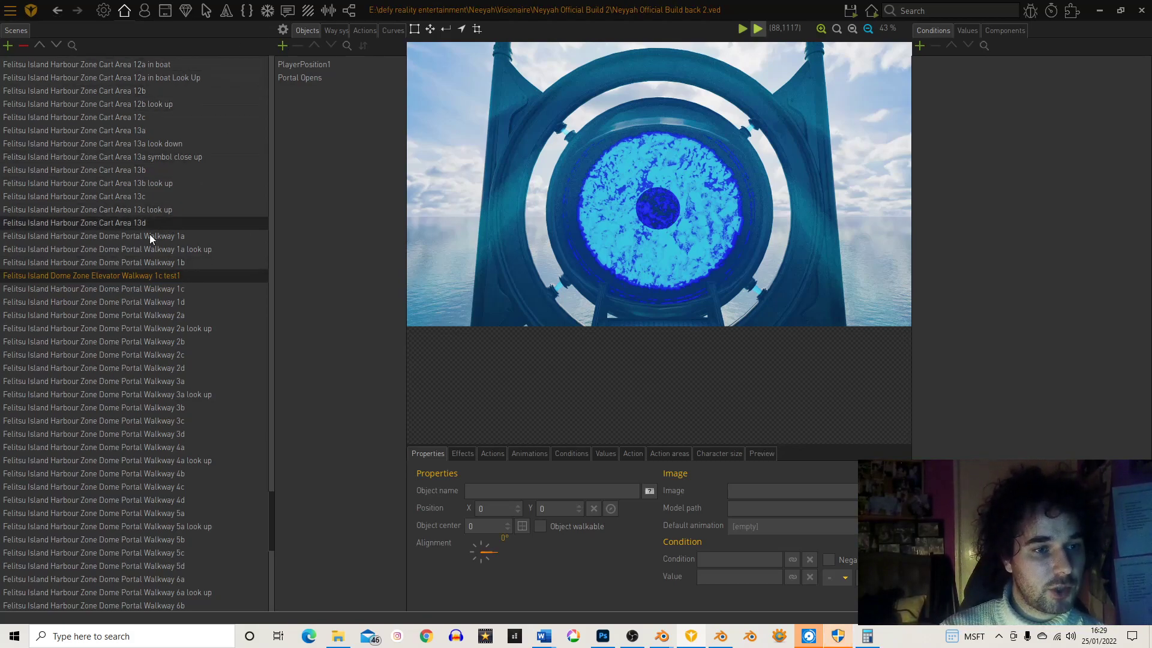
Step: Rename the test1 scene to 'Felitsu Island Harbour Zone Dome Portal Walkway 1c closed'
left_click(180, 290)
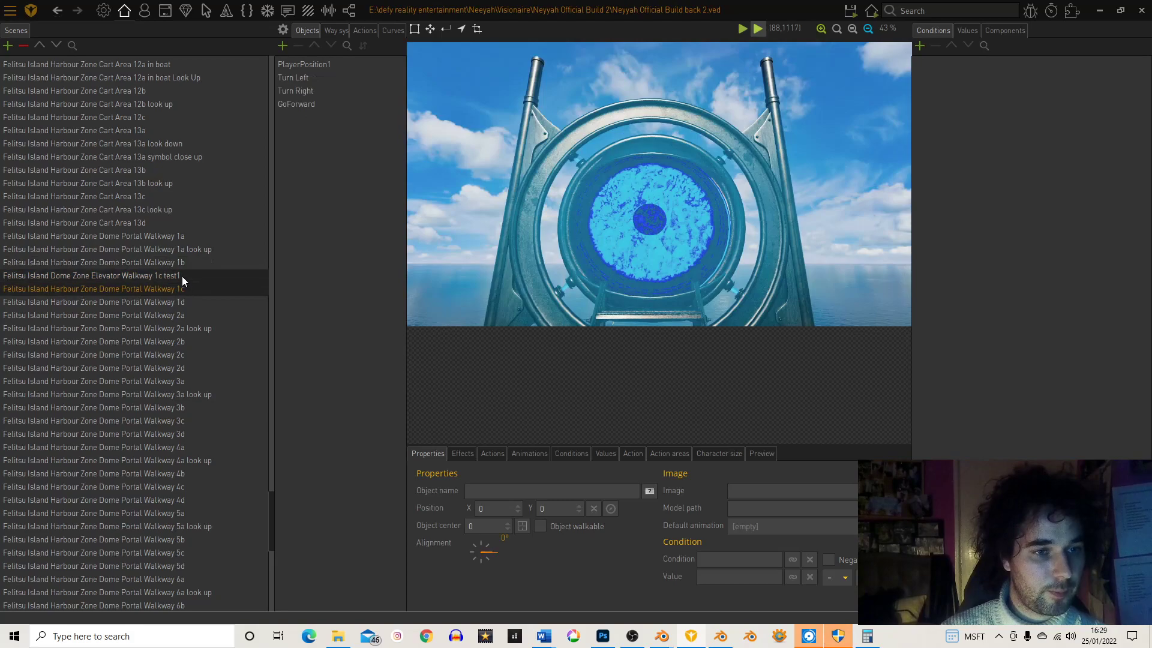
left_click(184, 276)
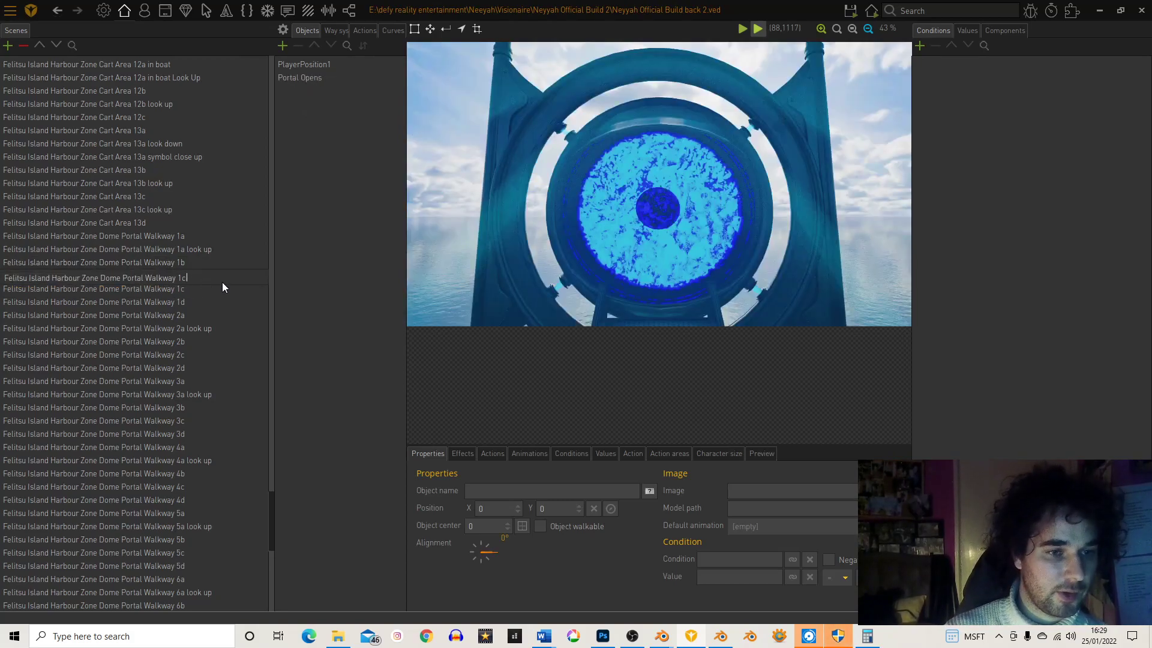
type("clo")
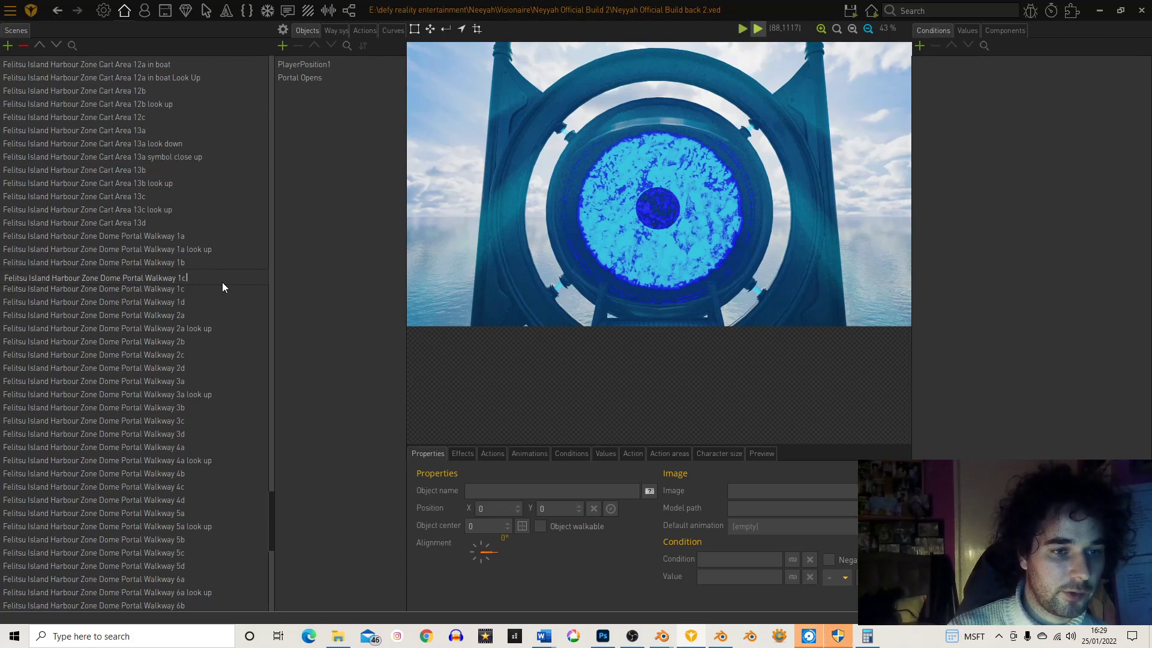
type("swd")
key("BackSpace")
key("BackSpace")
type("ed")
key("Return")
Step: Rename the Dome Portal Walkway 1c scene so it ends in '1c open'
left_click(197, 285)
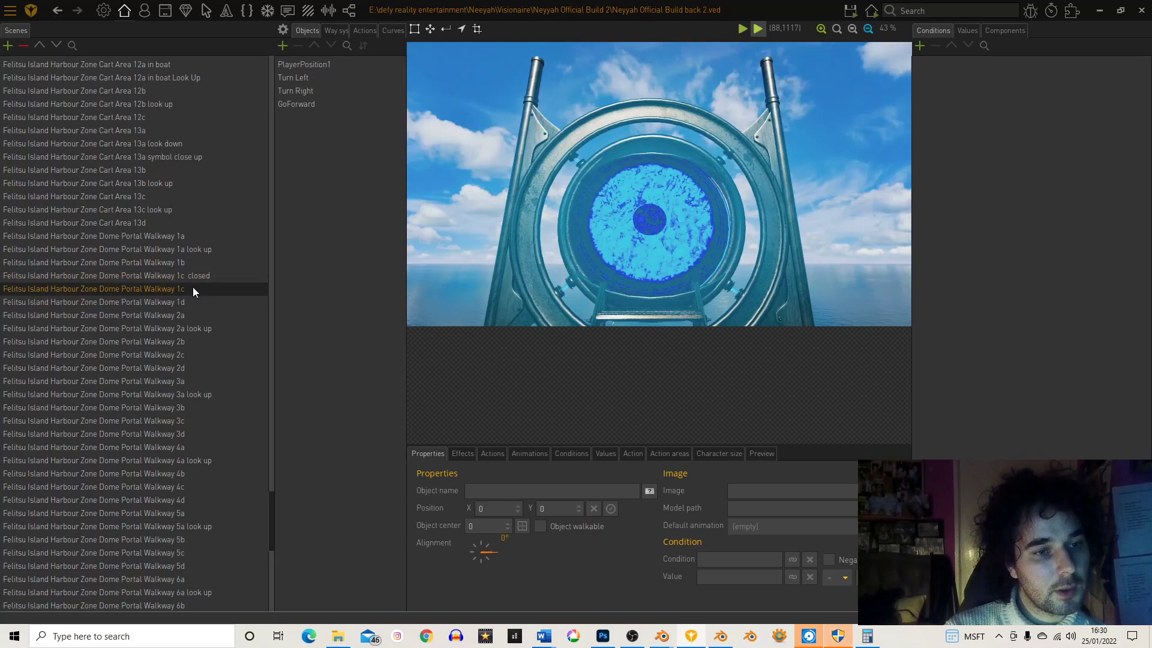
left_click(193, 287)
key("BackSpace")
type("d")
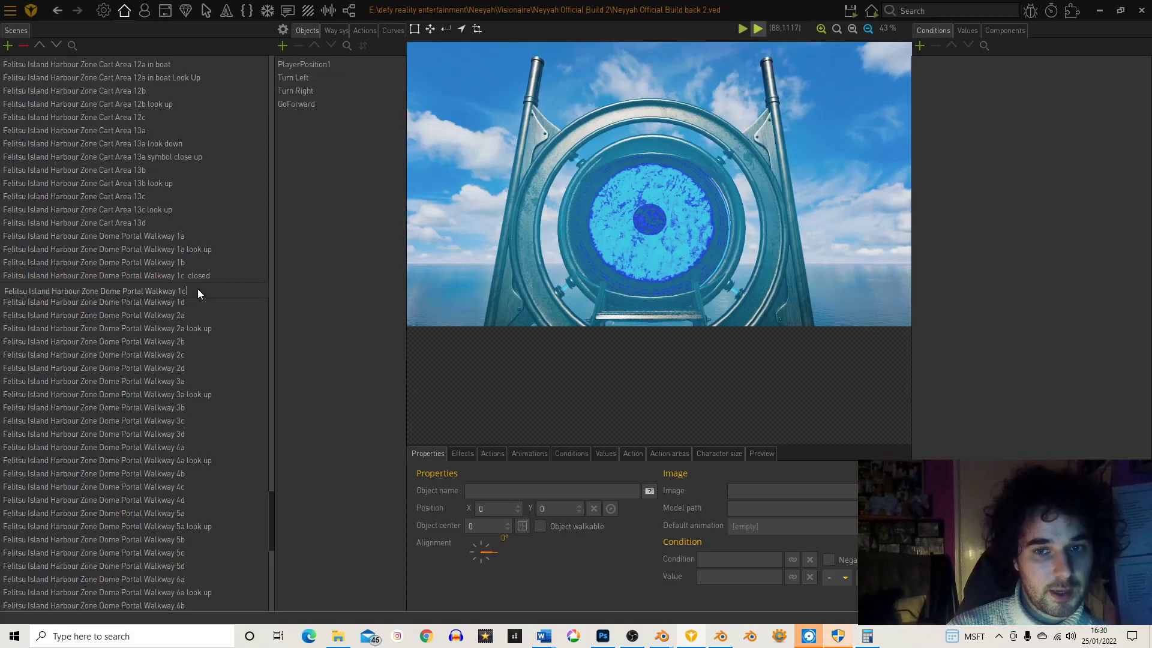
key("Return")
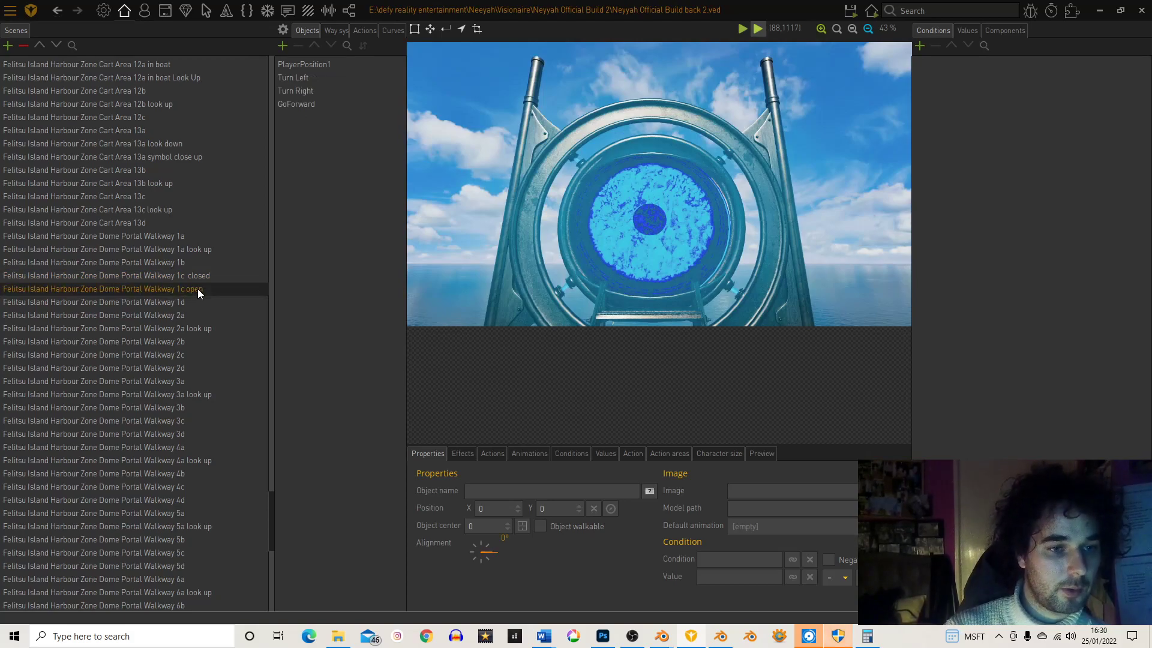
left_click(196, 277)
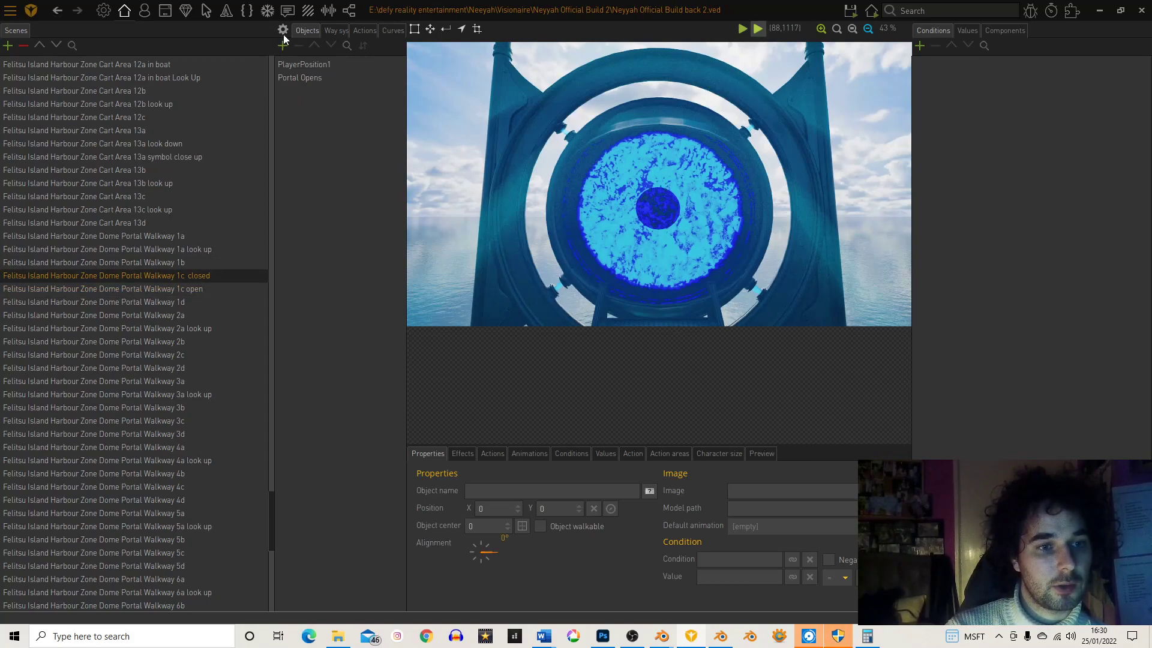
Step: Set the 1c closed scene's background to Harbour Zone Dome Portal Walkway 1c.png
left_click(282, 31)
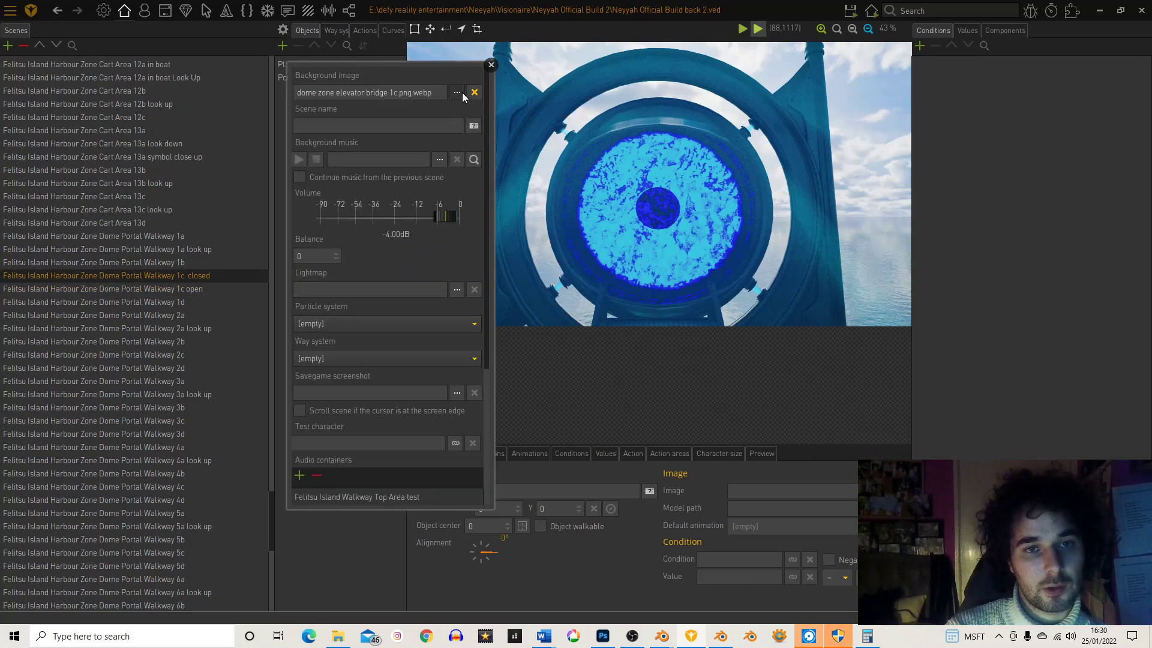
left_click(459, 93)
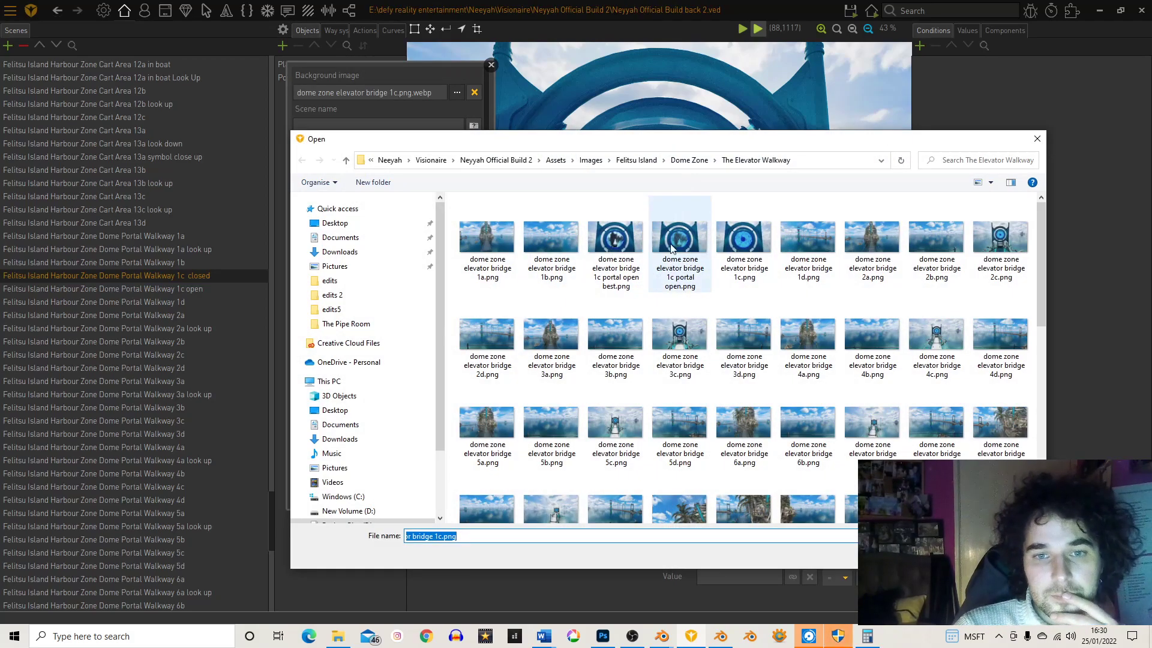
left_click(637, 161)
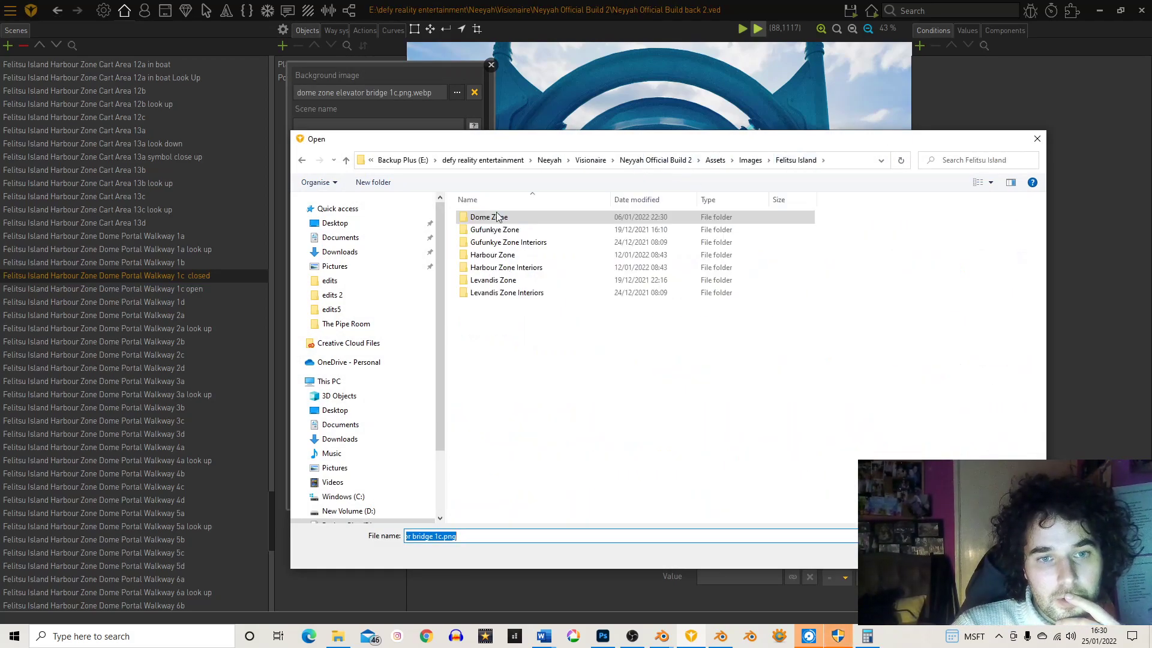
left_click(521, 259)
double_click(521, 259)
double_click(615, 246)
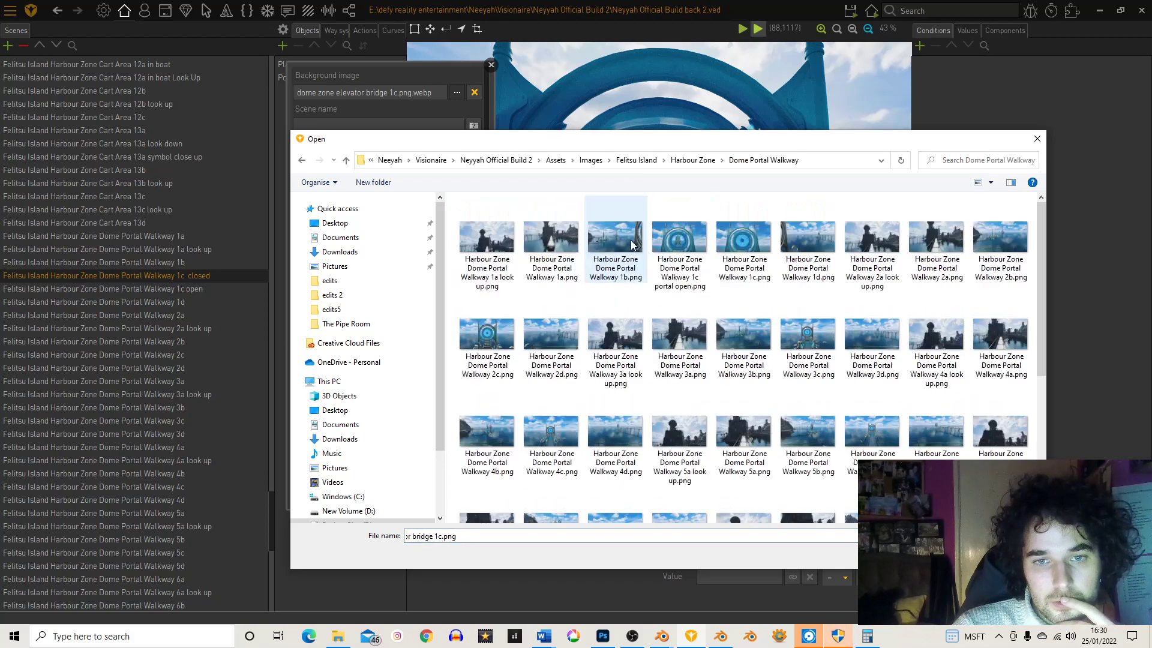
double_click(744, 240)
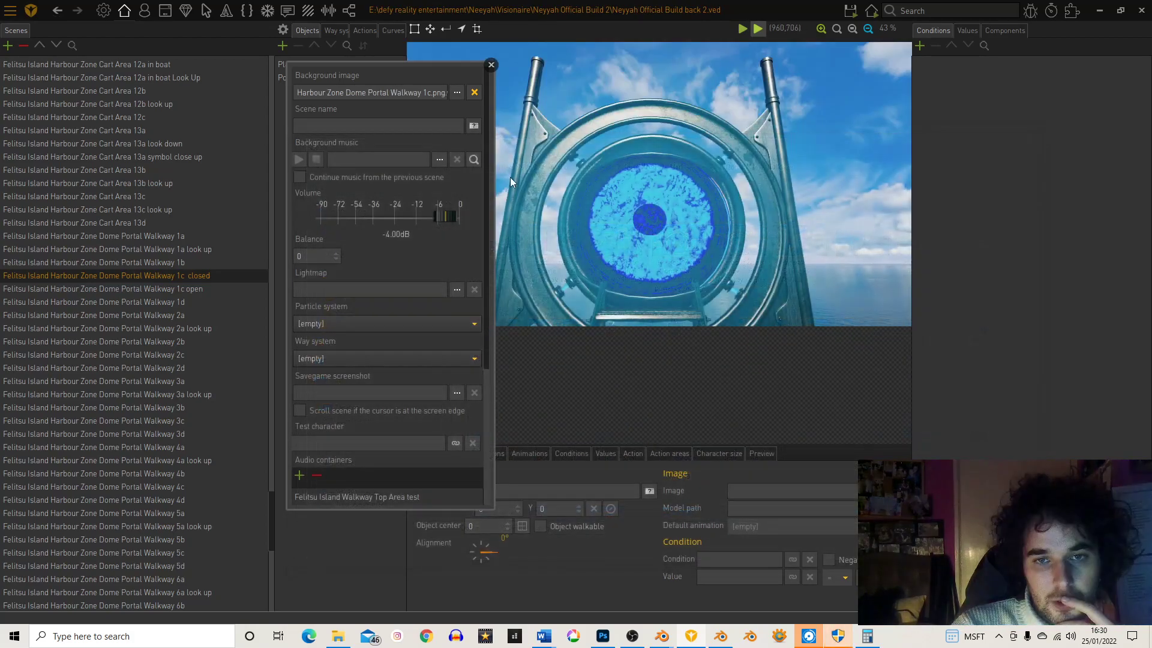
left_click(491, 65)
Step: Set the 1c open scene's background to the '1c portal open' image
left_click(207, 289)
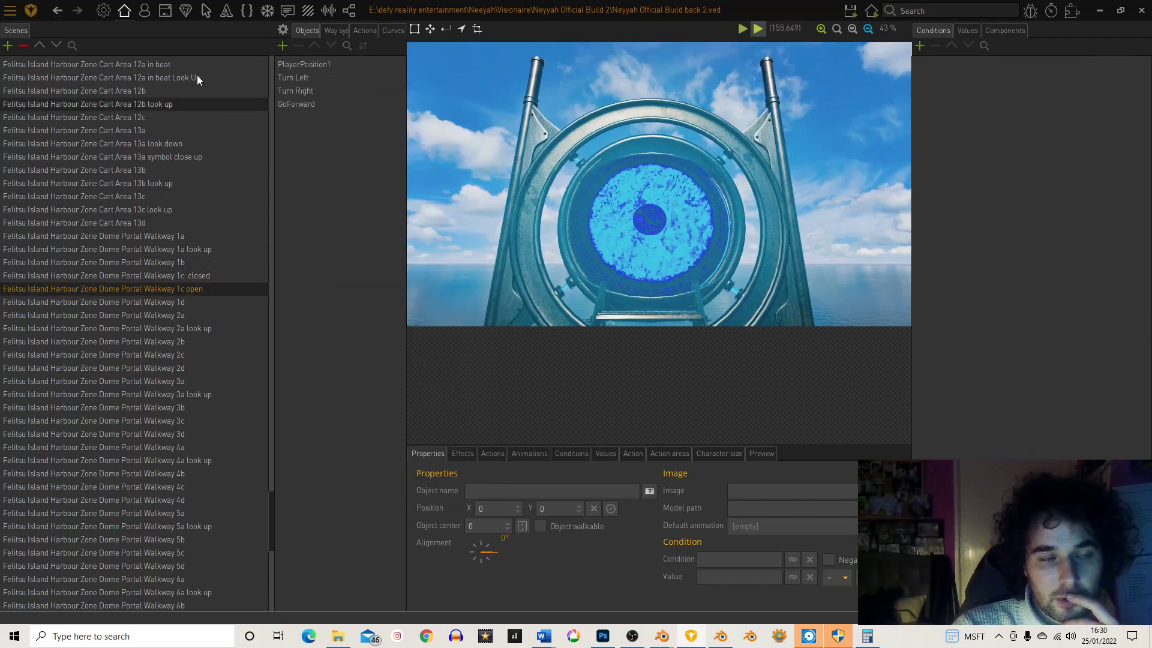
left_click(283, 29)
left_click(457, 92)
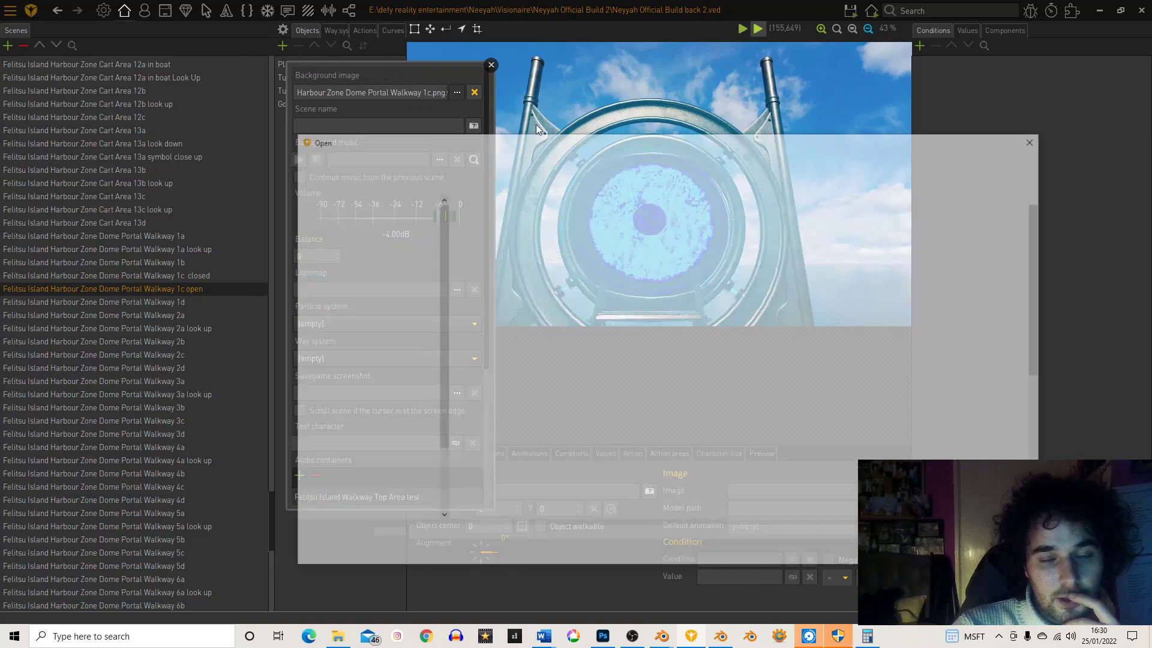
double_click(680, 240)
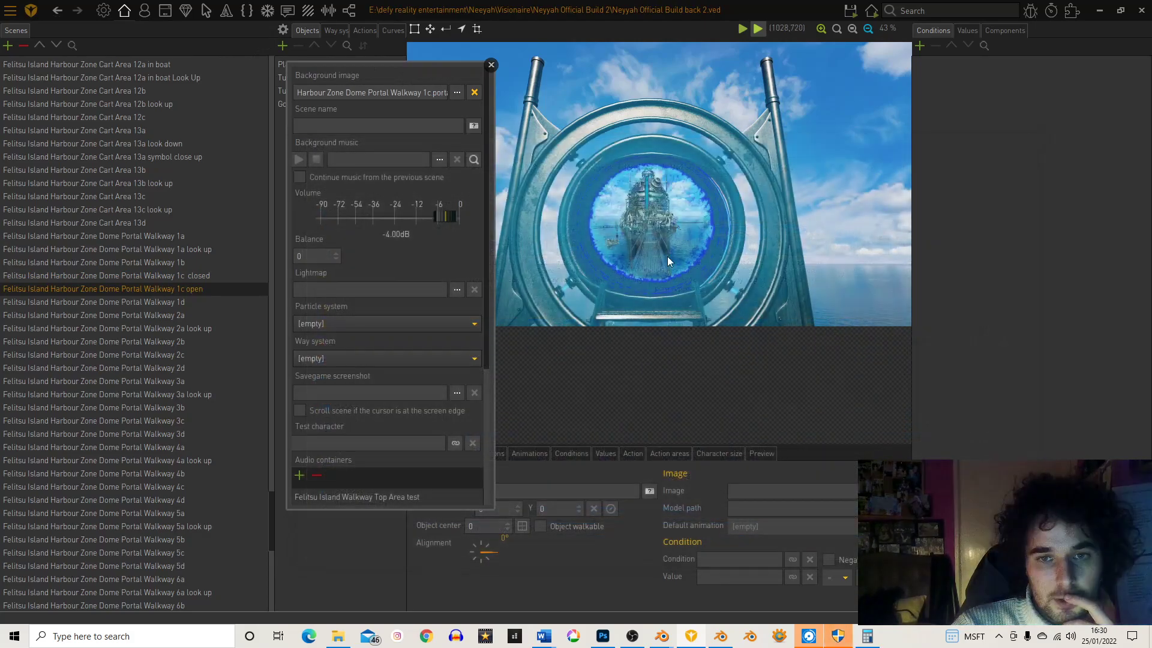
left_click(491, 64)
left_click(188, 280)
left_click(188, 289)
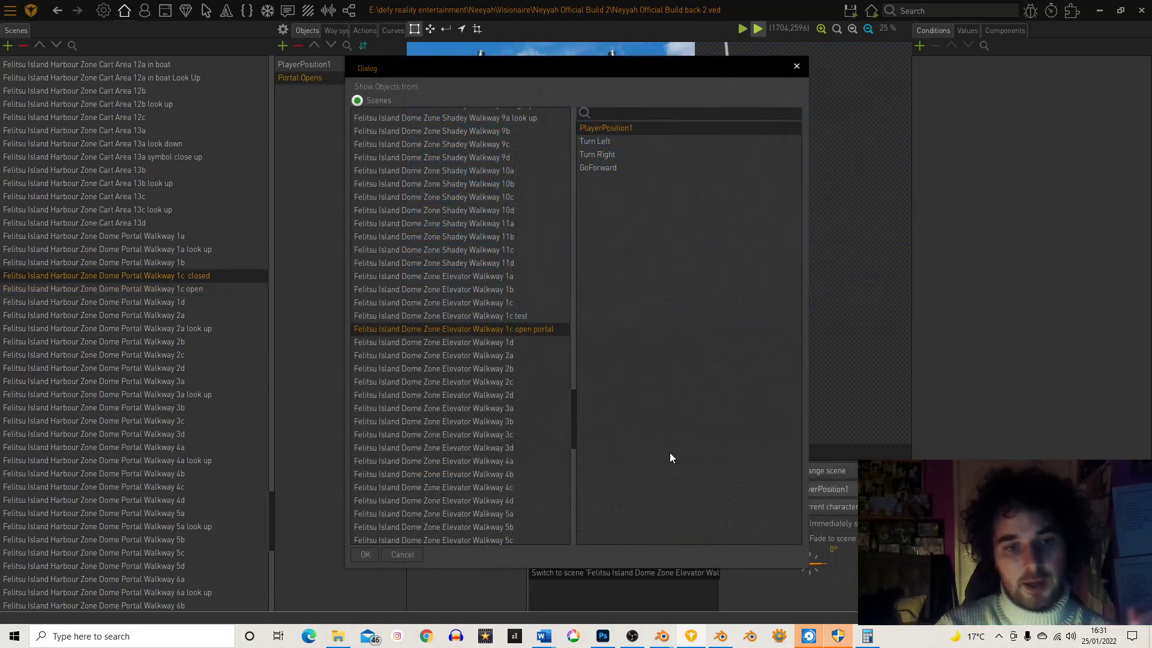
Step: Point Portal Opens' Change scene action at 'Felitsu Island Harbour Zone Dome Portal Walkway 1c open'
scroll(550, 355, "up", 20)
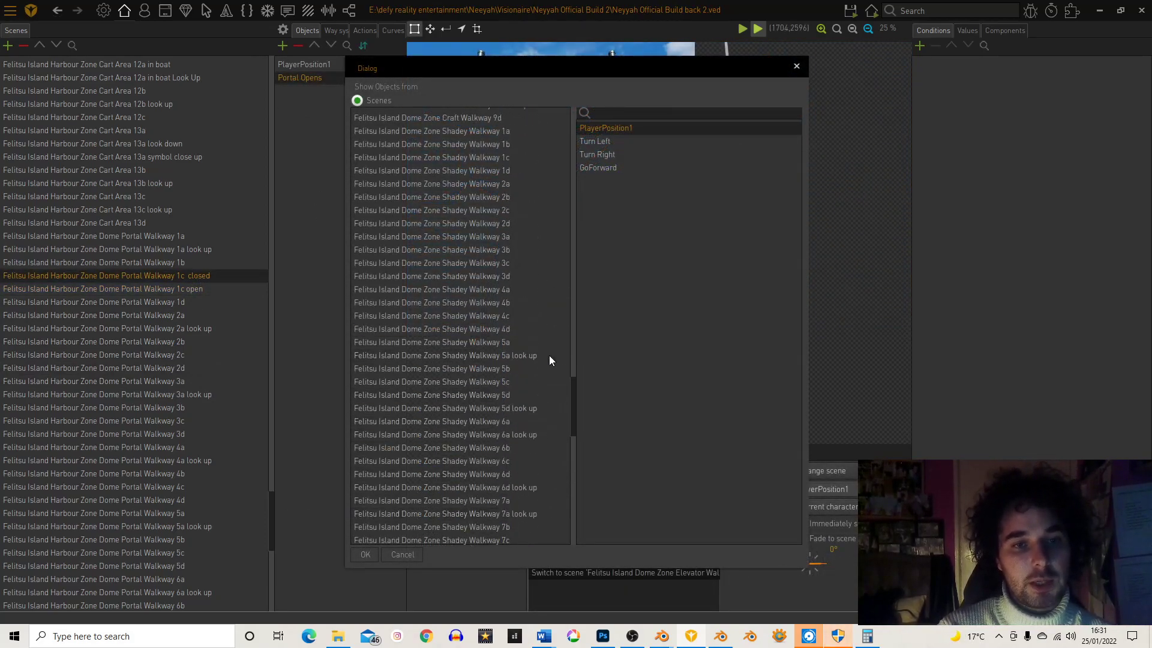
scroll(547, 358, "down", 15)
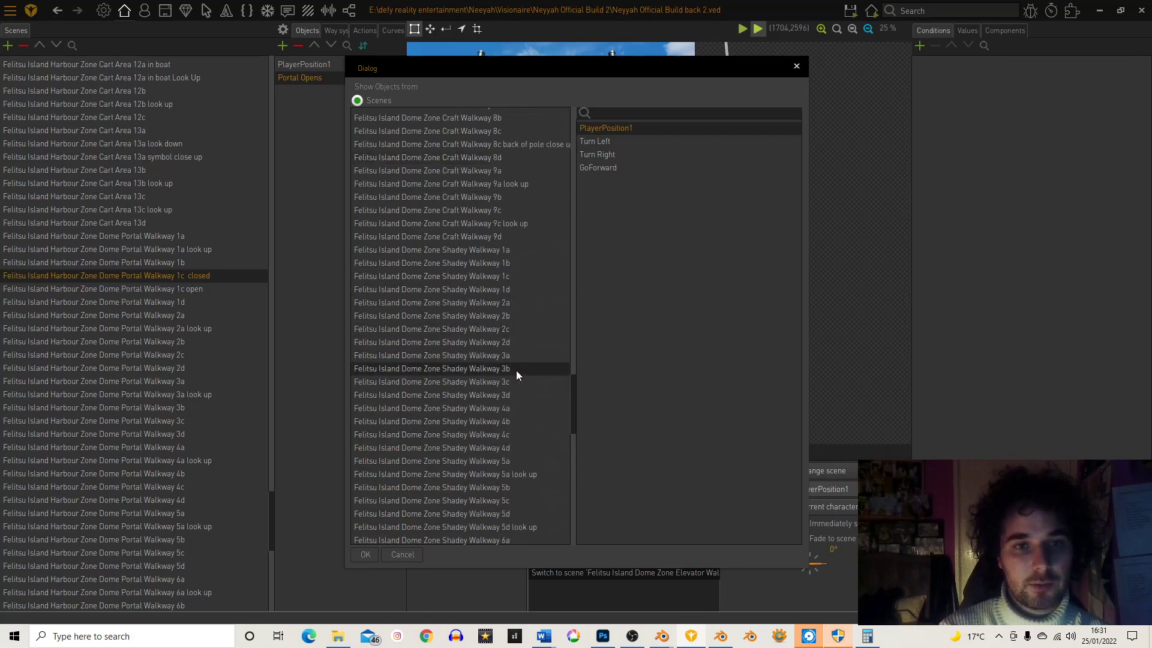
scroll(498, 412, "down", 10)
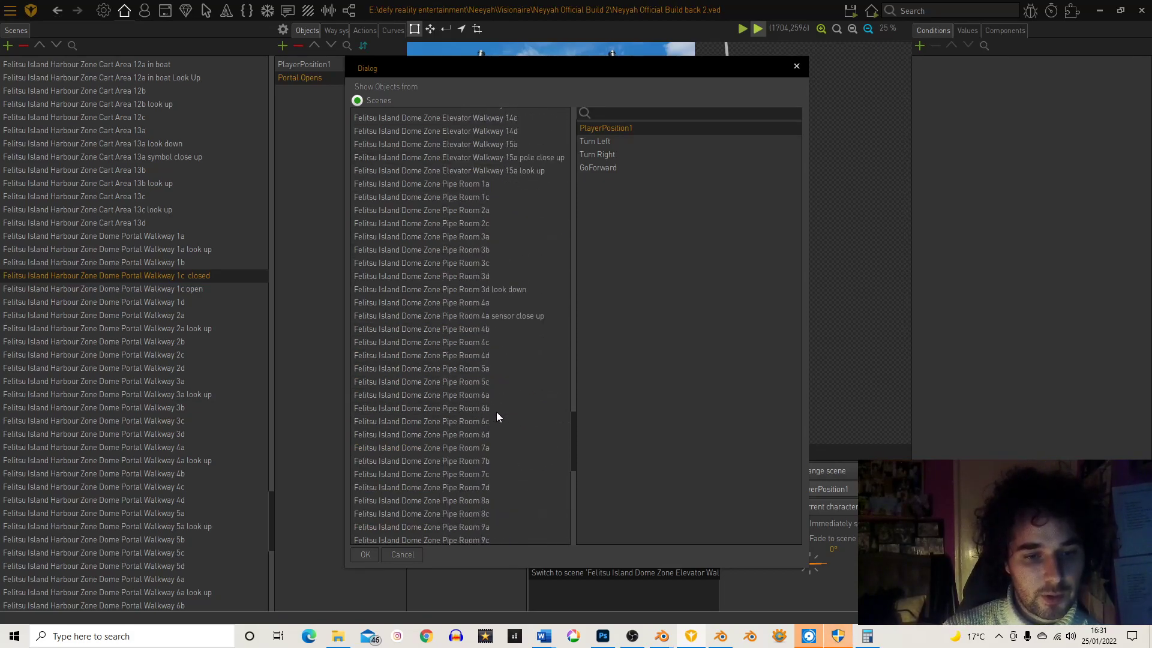
scroll(496, 412, "down", 10)
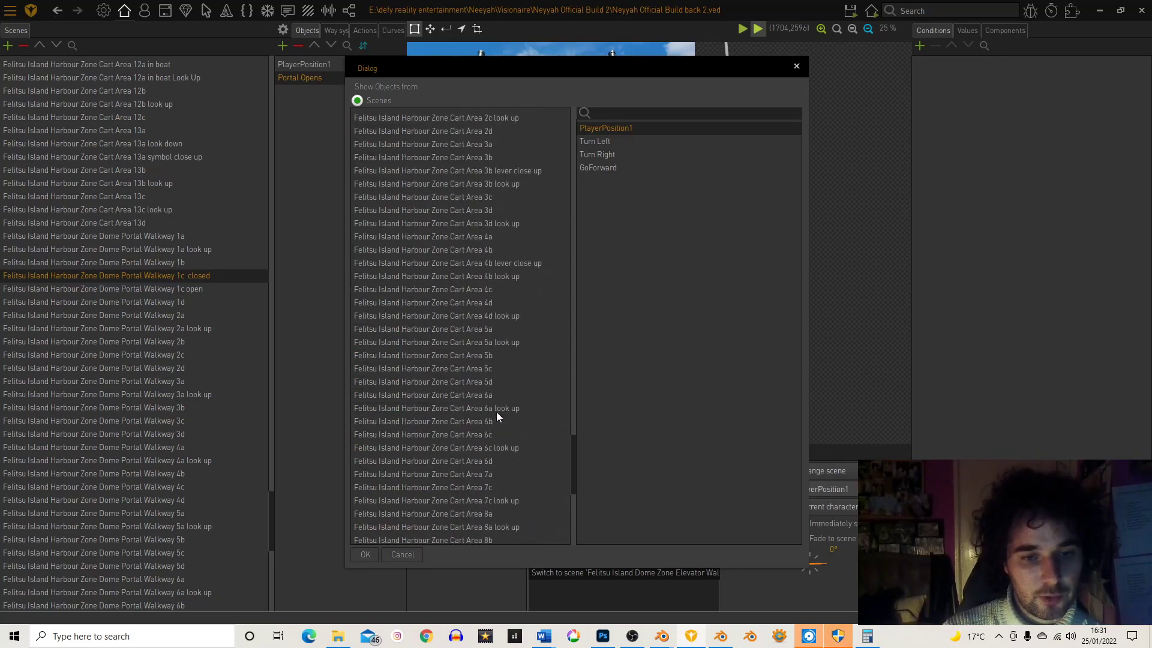
scroll(496, 412, "down", 5)
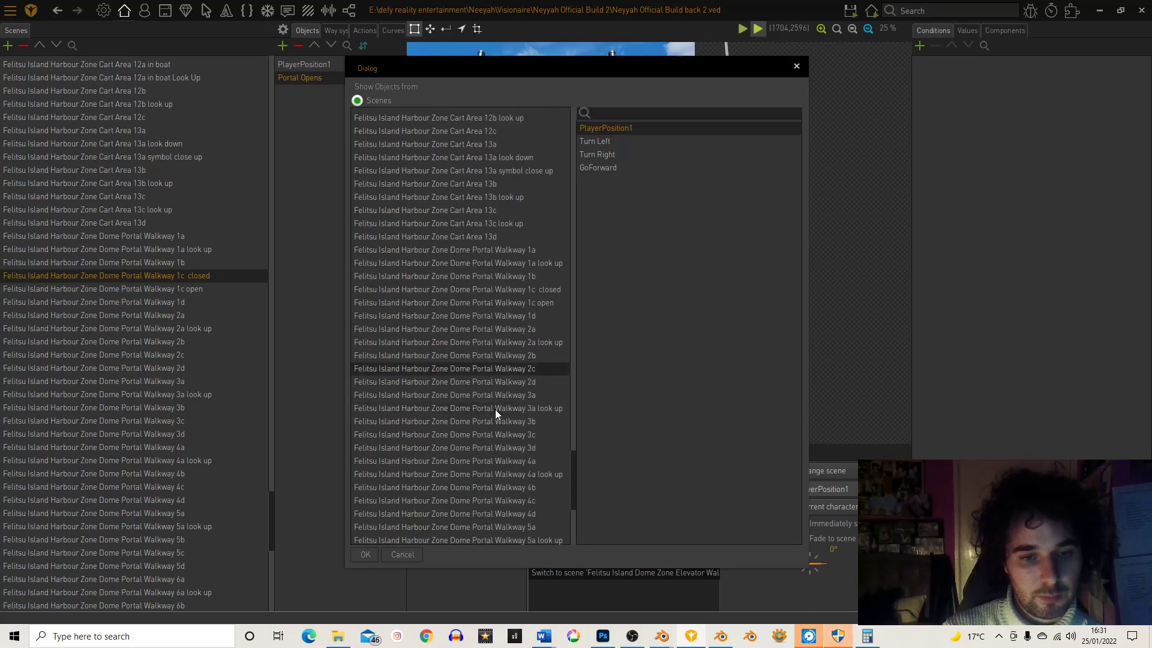
left_click(539, 303)
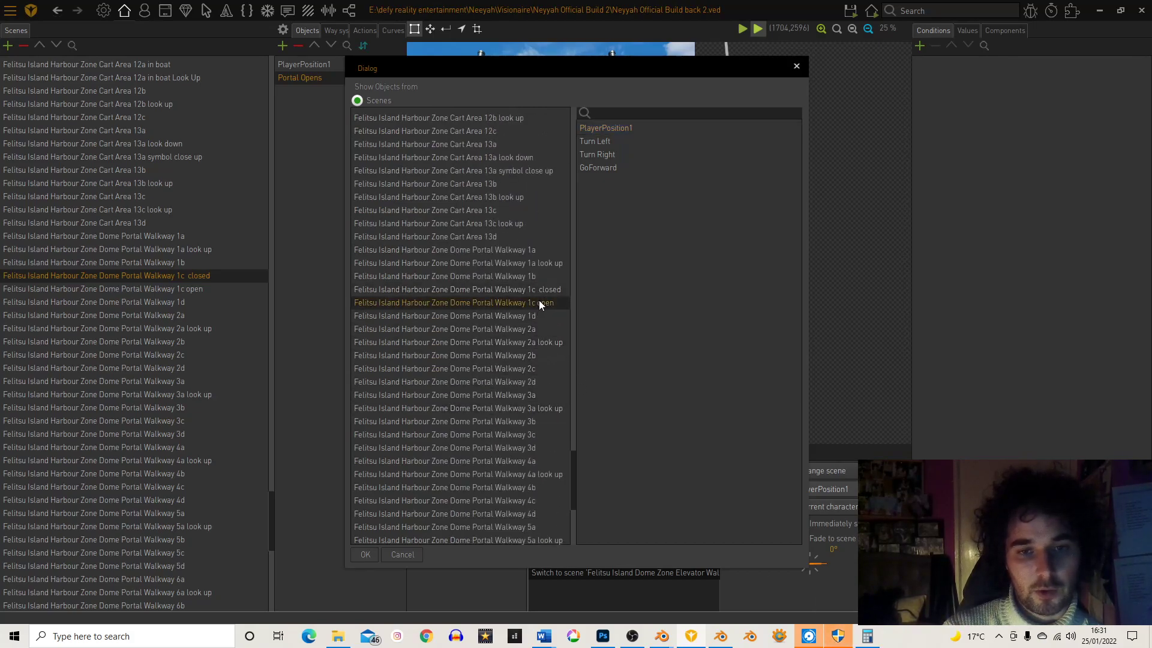
left_click(371, 551)
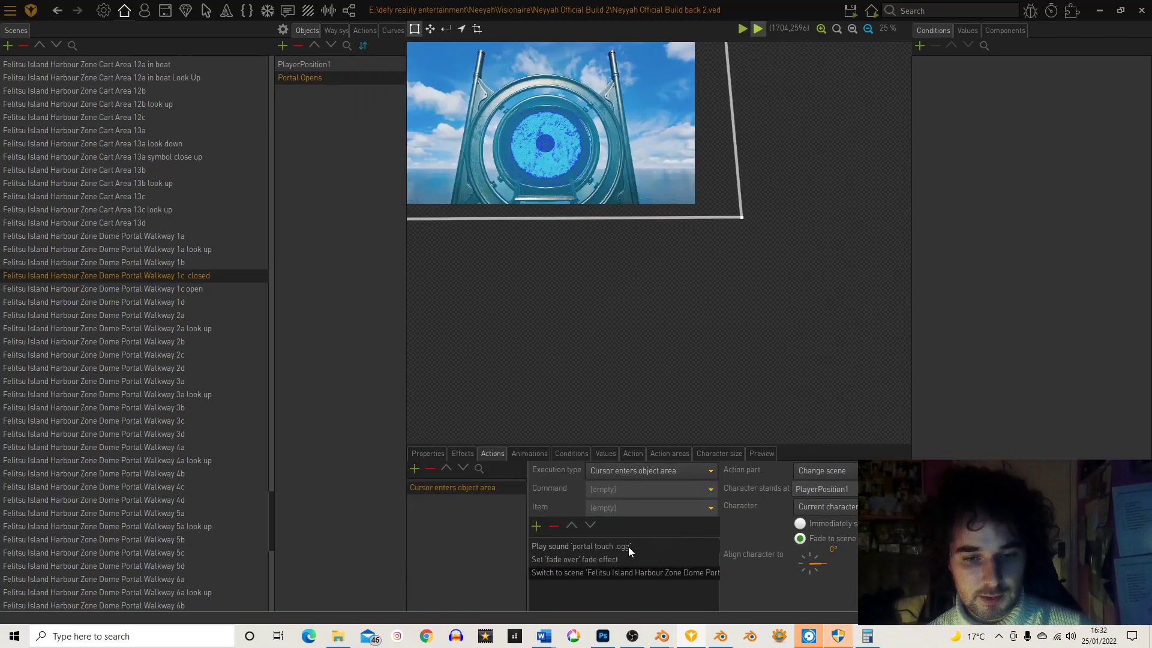
left_click(612, 558)
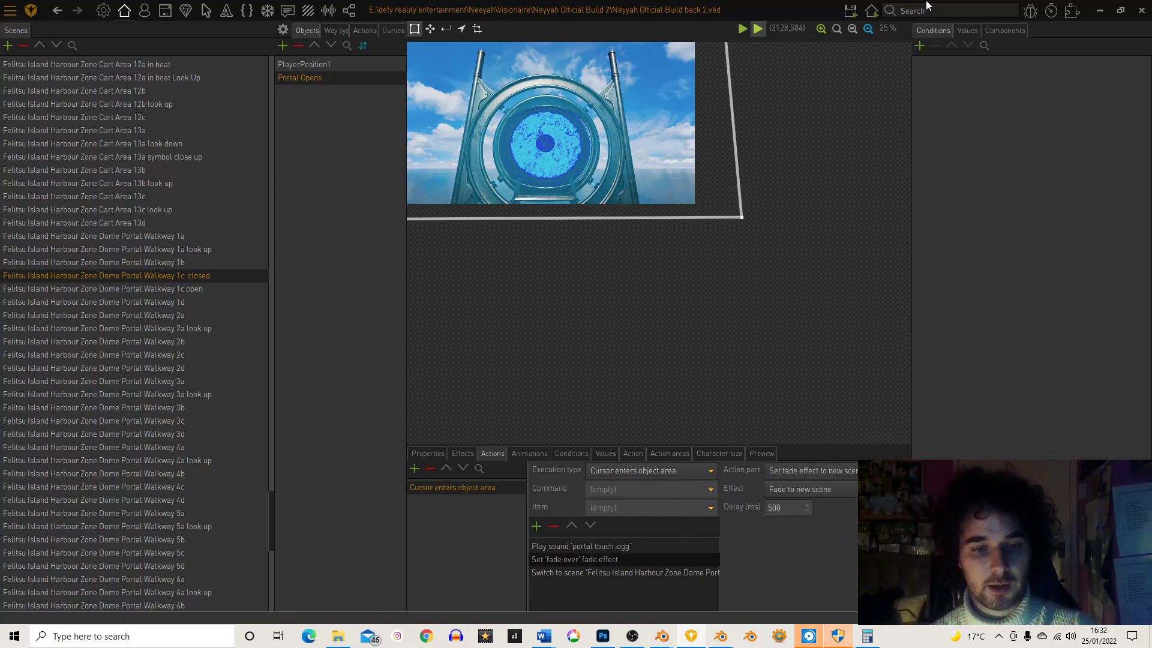
Step: Save and test-run from the 1c closed scene, then quit without saving
mouse_move(850, 11)
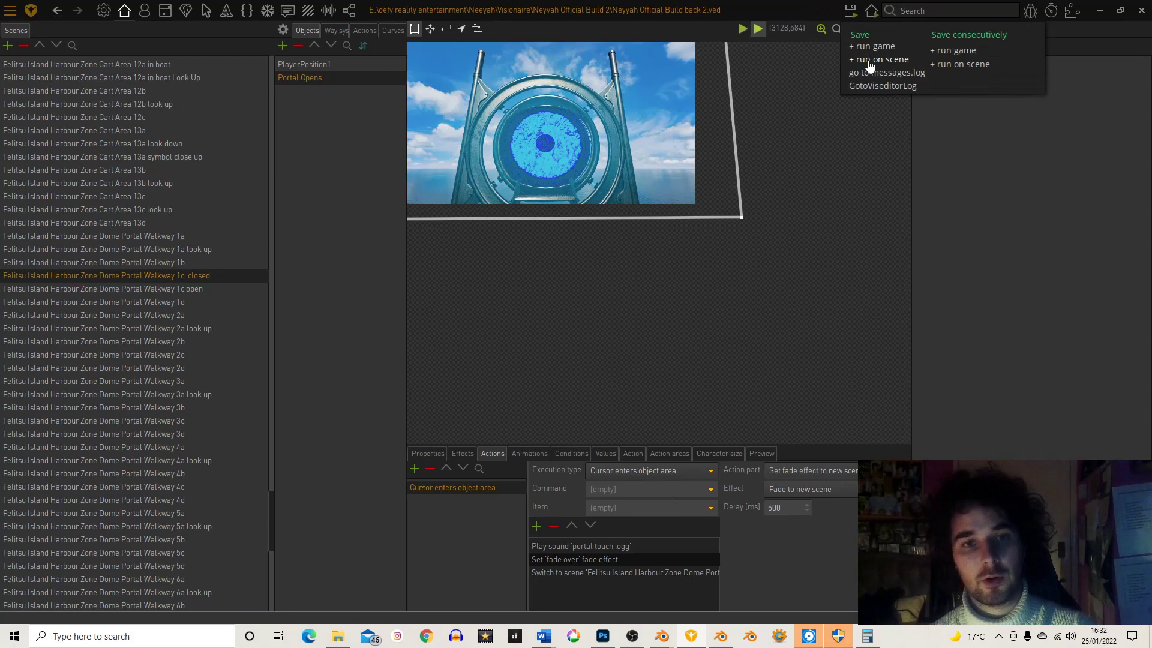
left_click(870, 60)
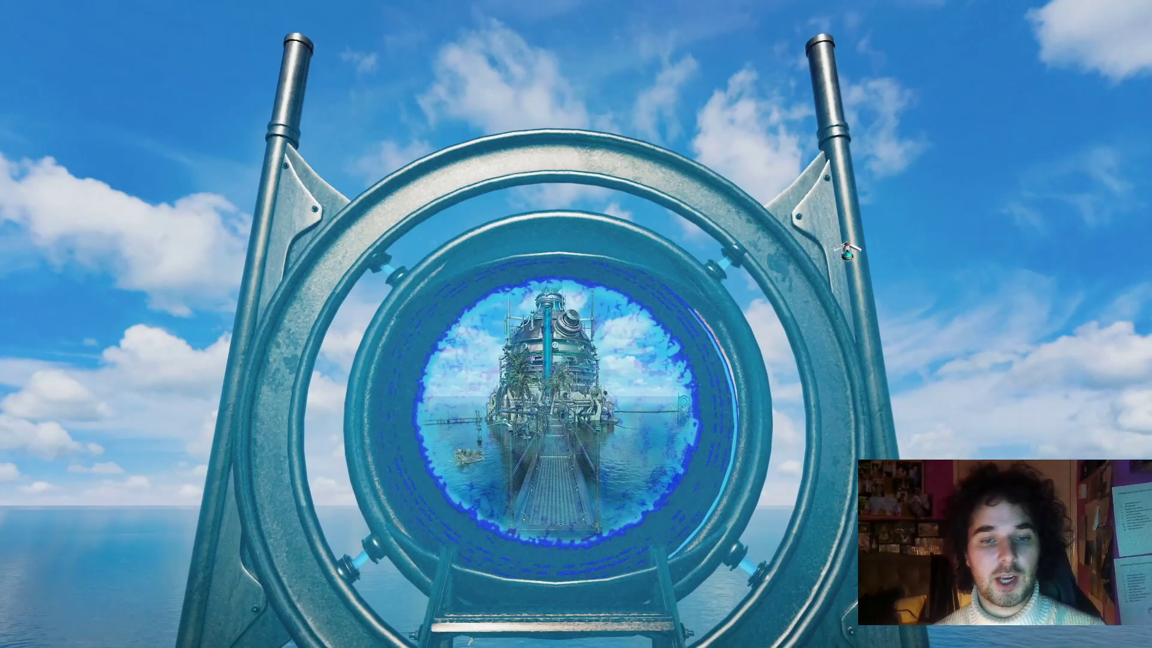
right_click(846, 252)
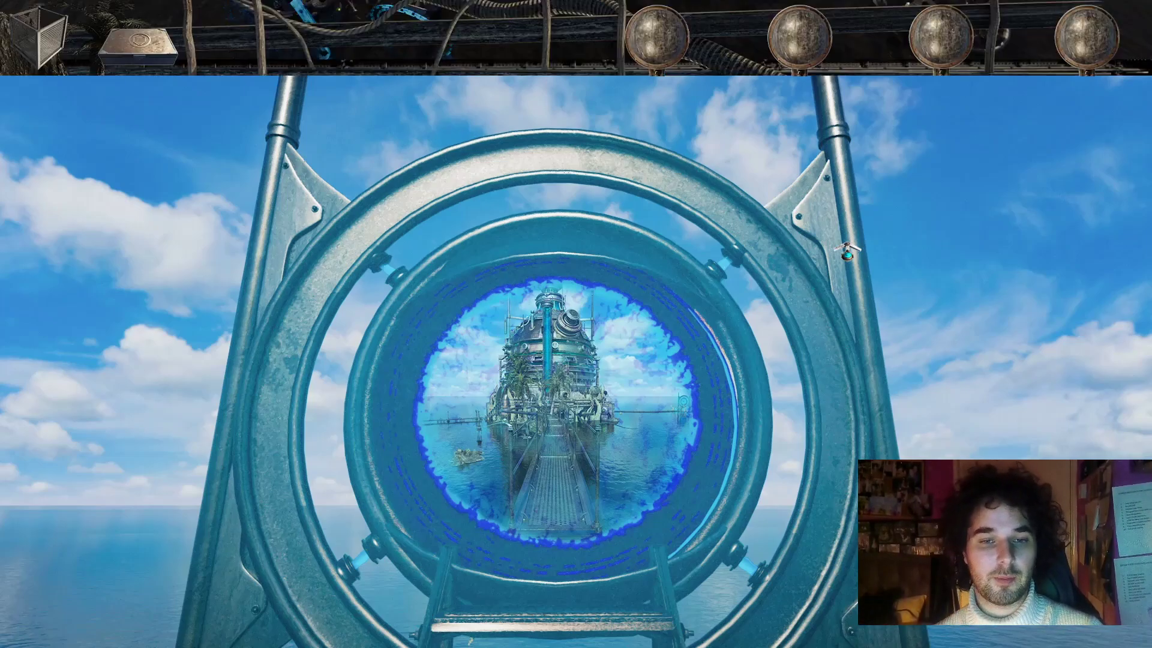
left_click(1086, 36)
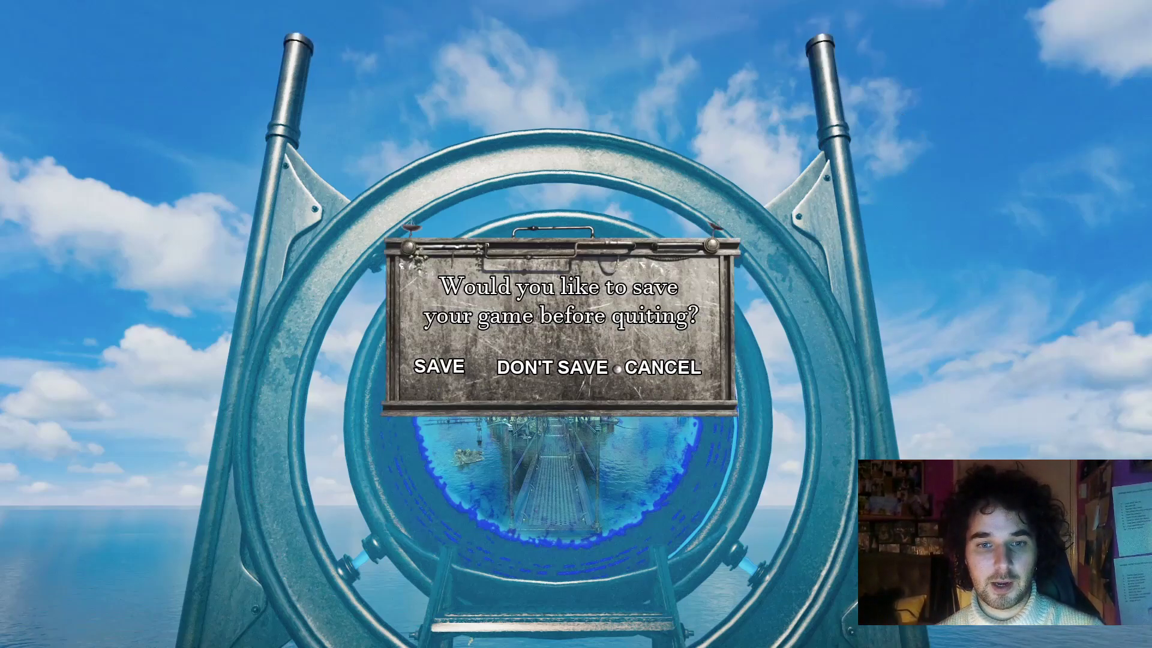
left_click(600, 363)
Step: Save and test-run from the scene a second time, then quit without saving
left_click(855, 18)
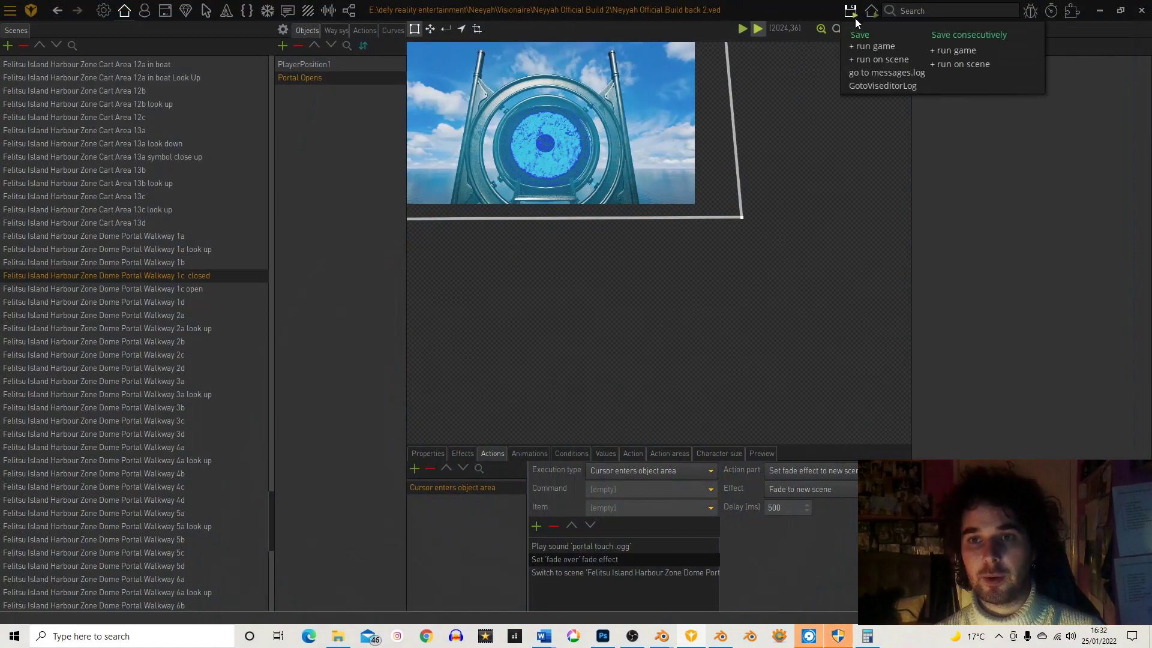
left_click(868, 66)
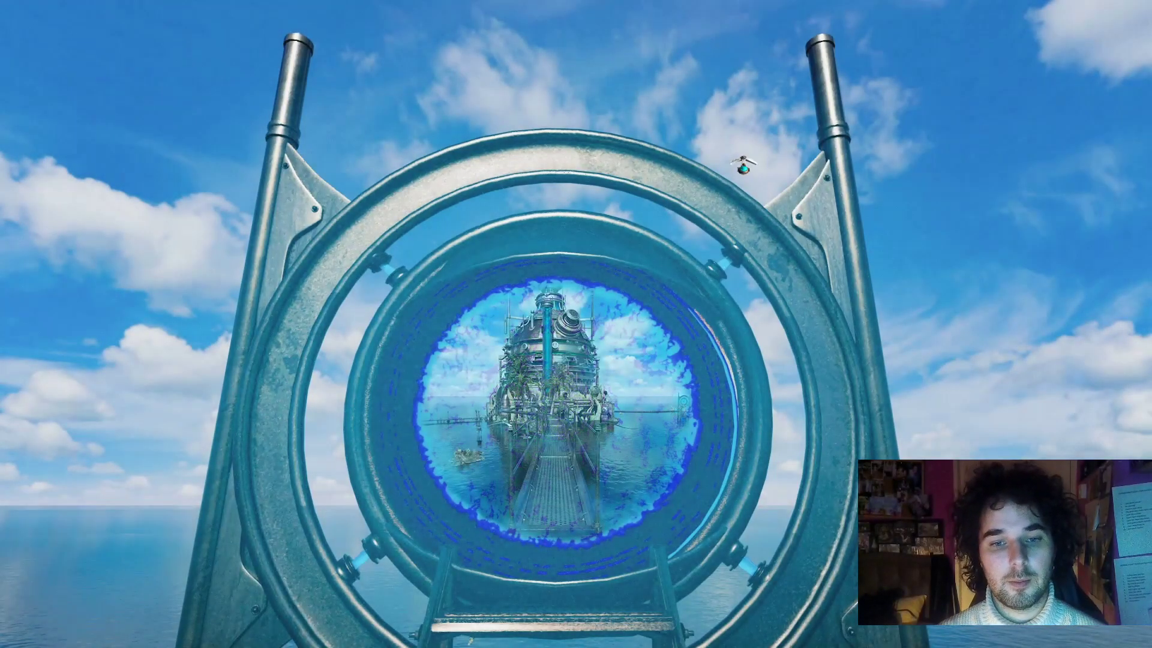
left_click(1083, 33)
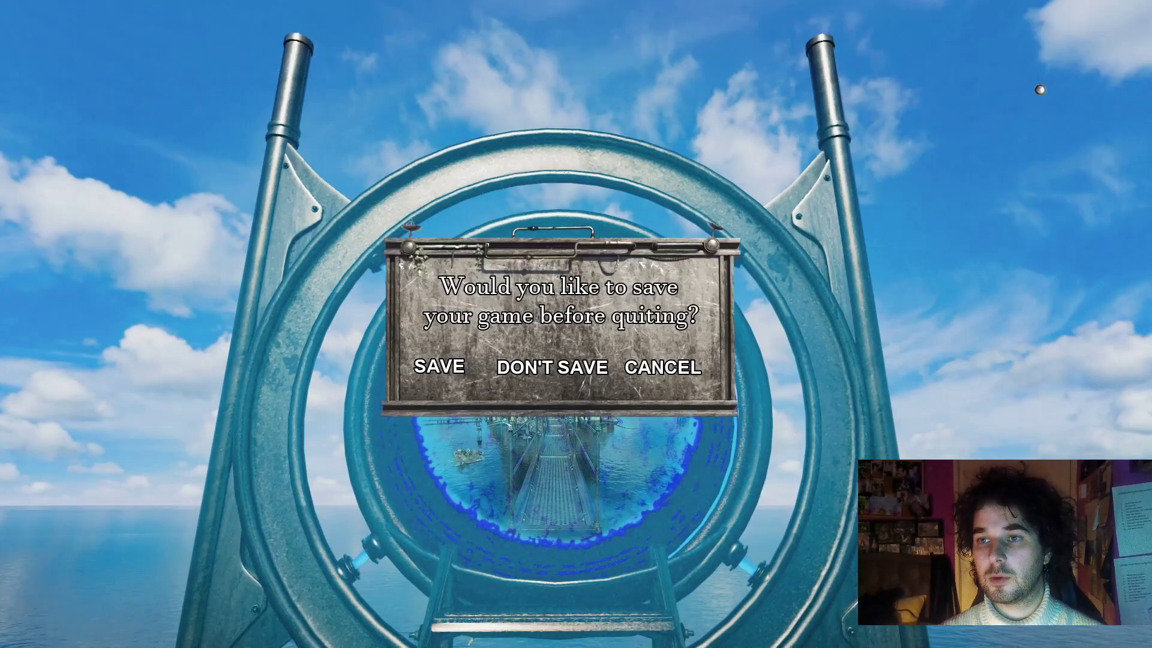
left_click(552, 367)
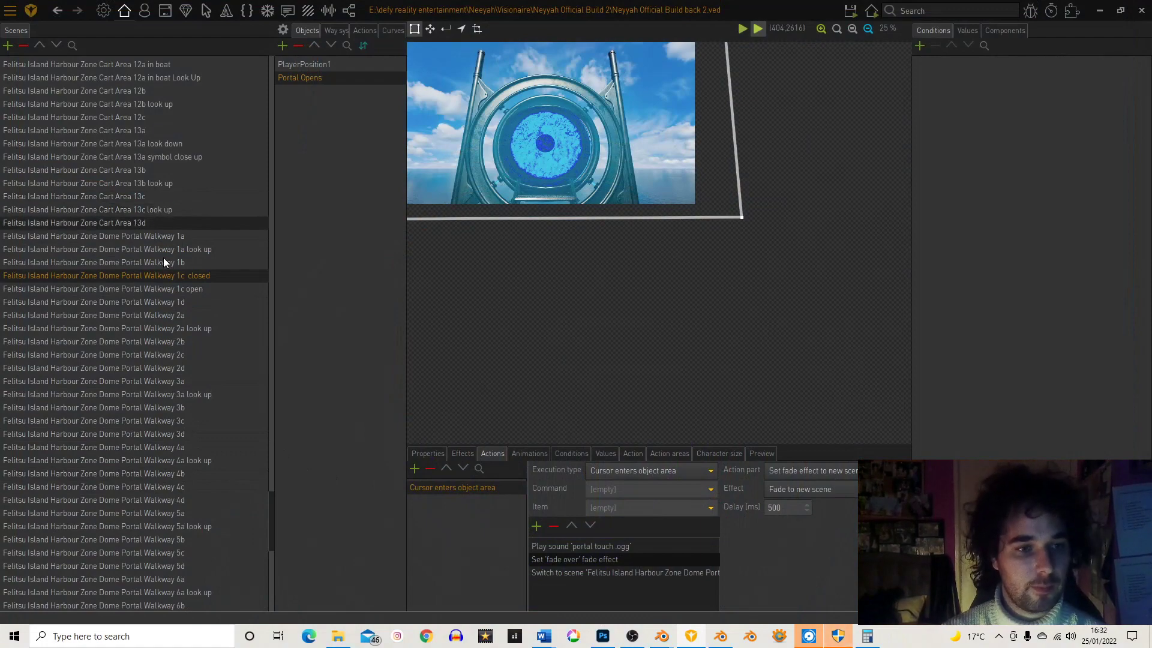
Step: Open Walkway 2c's GoForward left-click action, enlarge the Actions panel, and browse the Switch to scene target
left_click(189, 354)
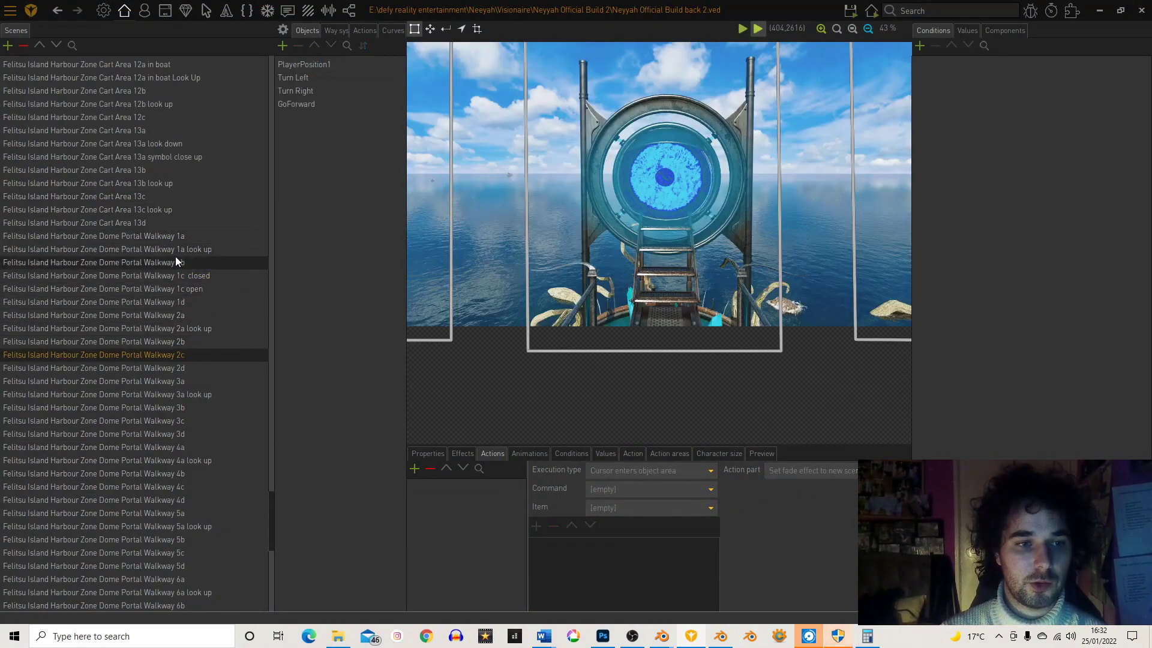
left_click(304, 104)
left_click(425, 487)
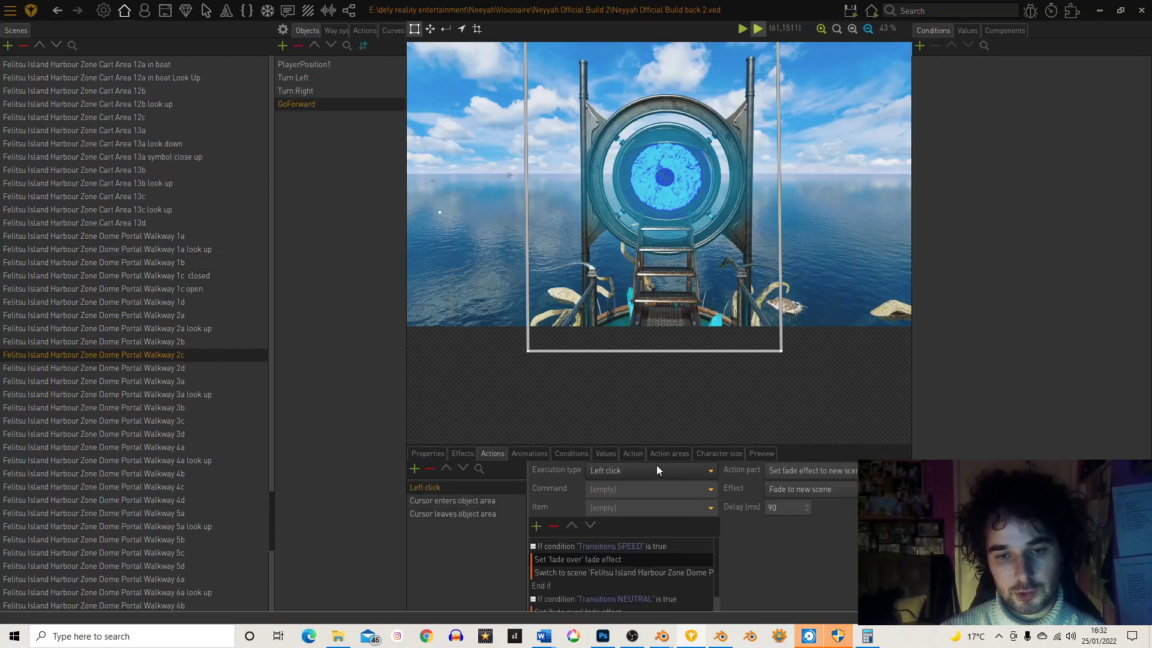
left_click(634, 453)
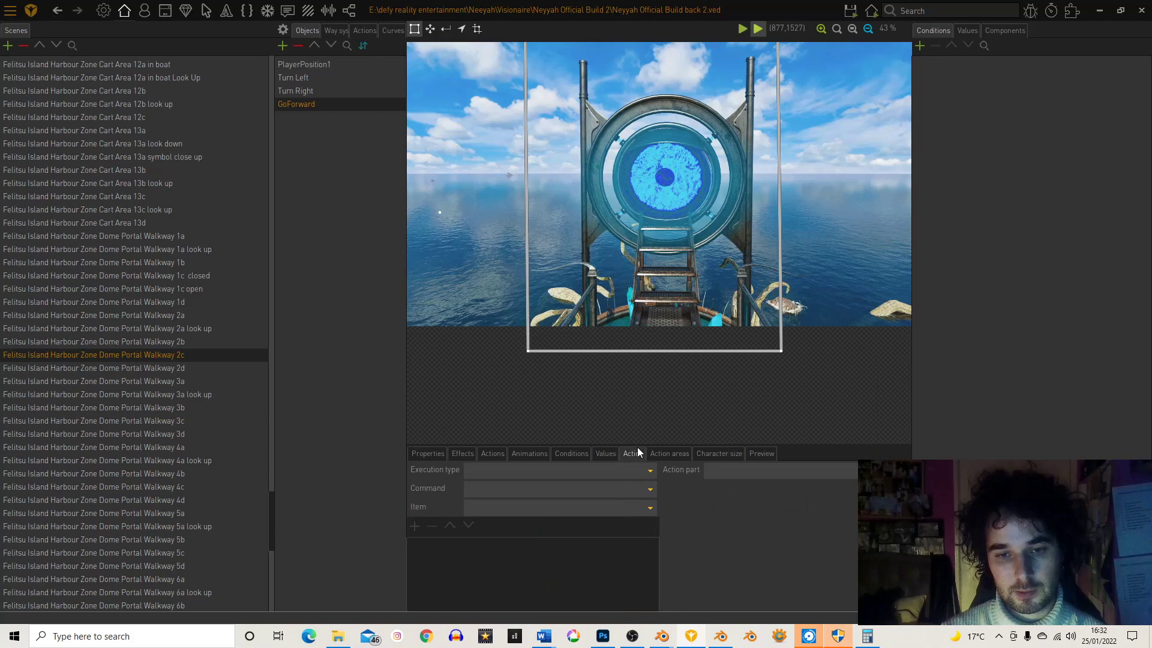
left_click(498, 453)
left_click_drag(569, 448, 592, 292)
left_click_drag(527, 489, 469, 490)
left_click(559, 416)
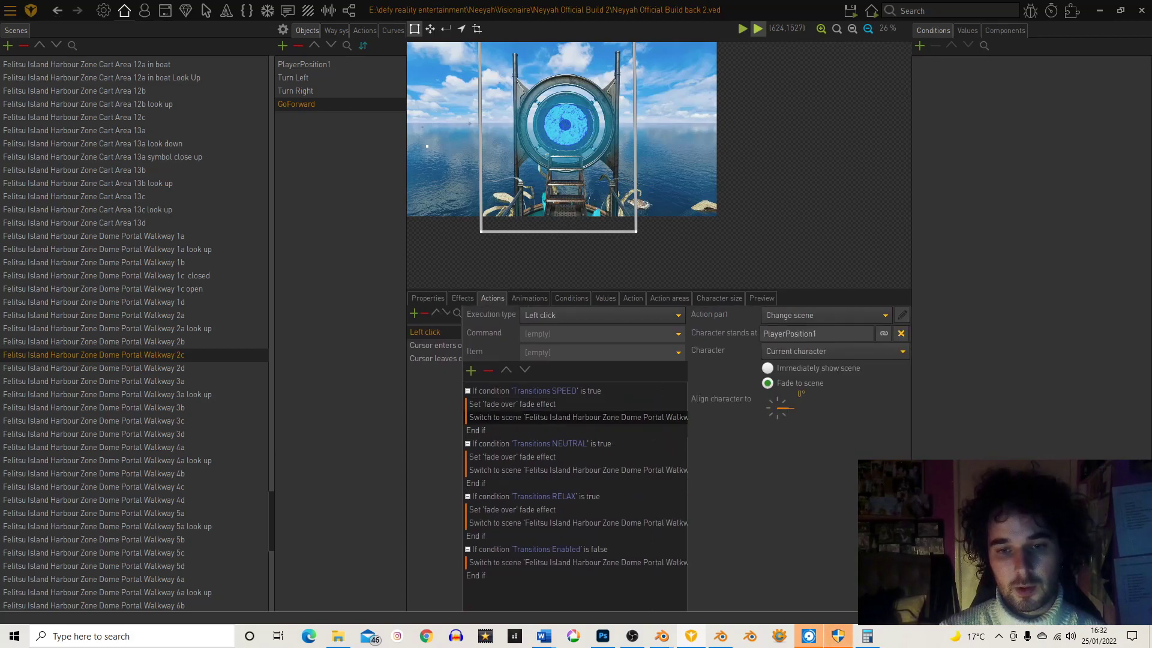
left_click(880, 333)
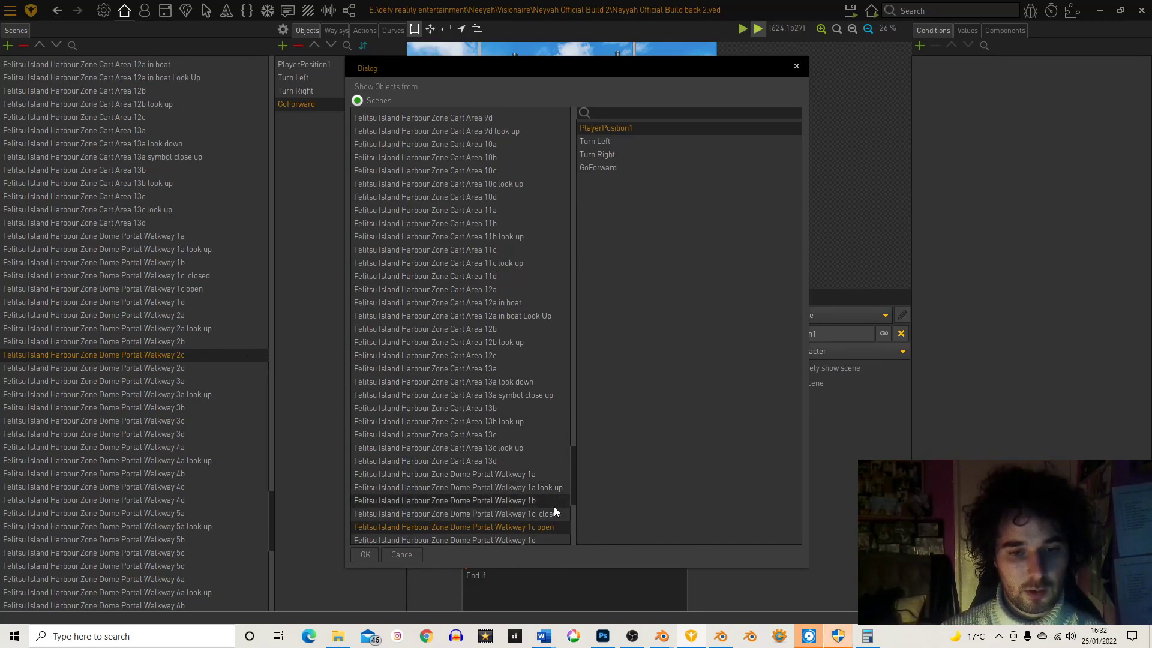
Step: Set the scene switch target to Dome Portal Walkway 1c closed at PlayerPosition1
scroll(553, 511, "down", 1)
left_click(545, 477)
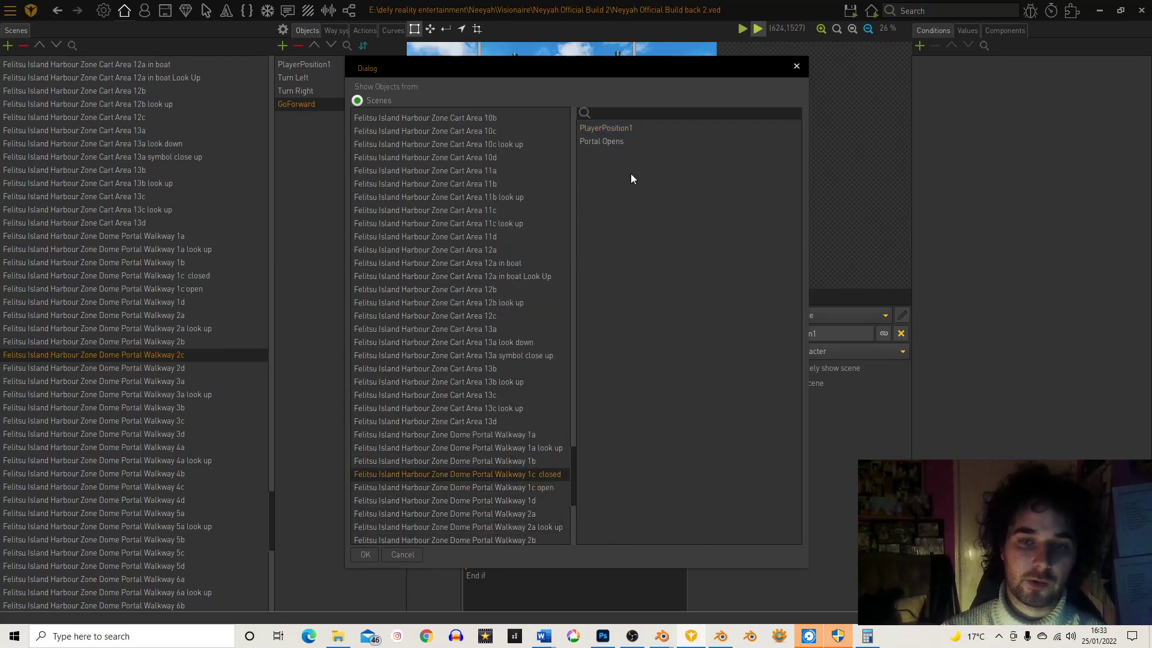
left_click(606, 128)
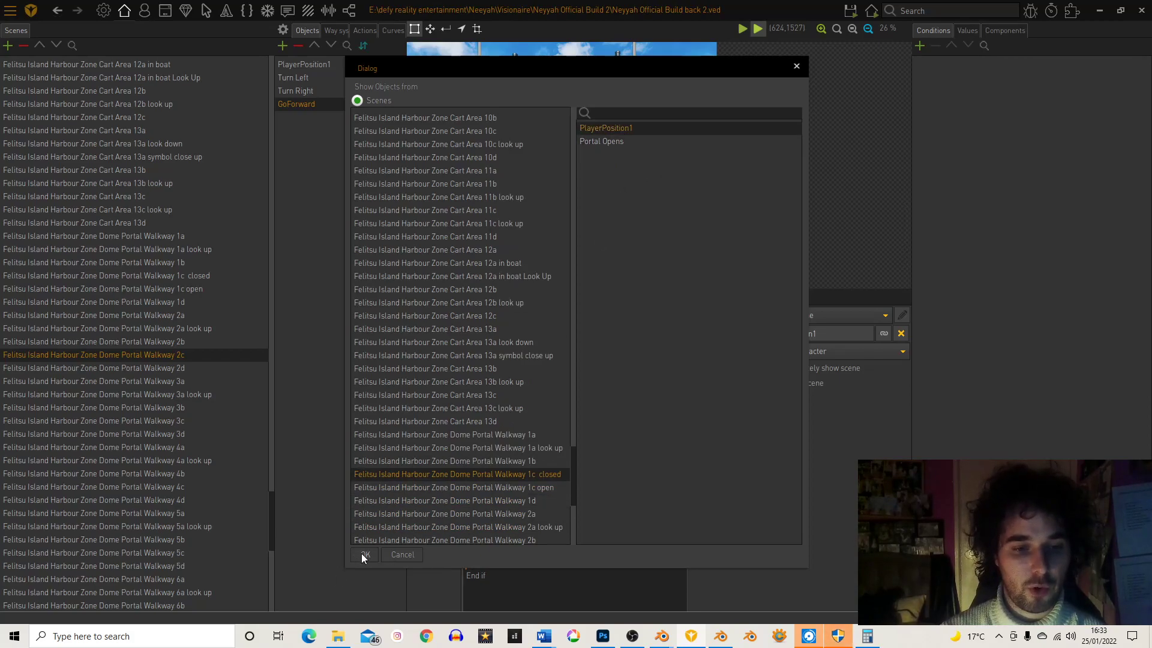
left_click(363, 554)
Step: Copy the corrected Switch to scene step, delete the old ones, and paste it into NEUTRAL and RELAX
right_click(618, 417)
left_click(626, 443)
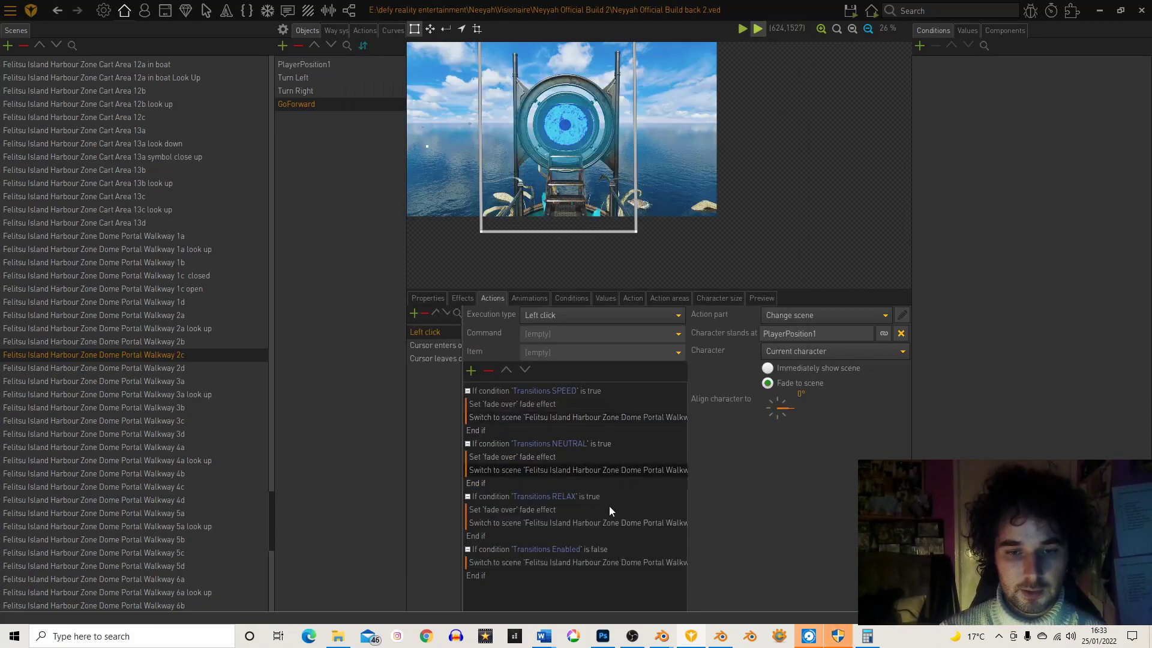
left_click(596, 560, "ctrl")
left_click(488, 370)
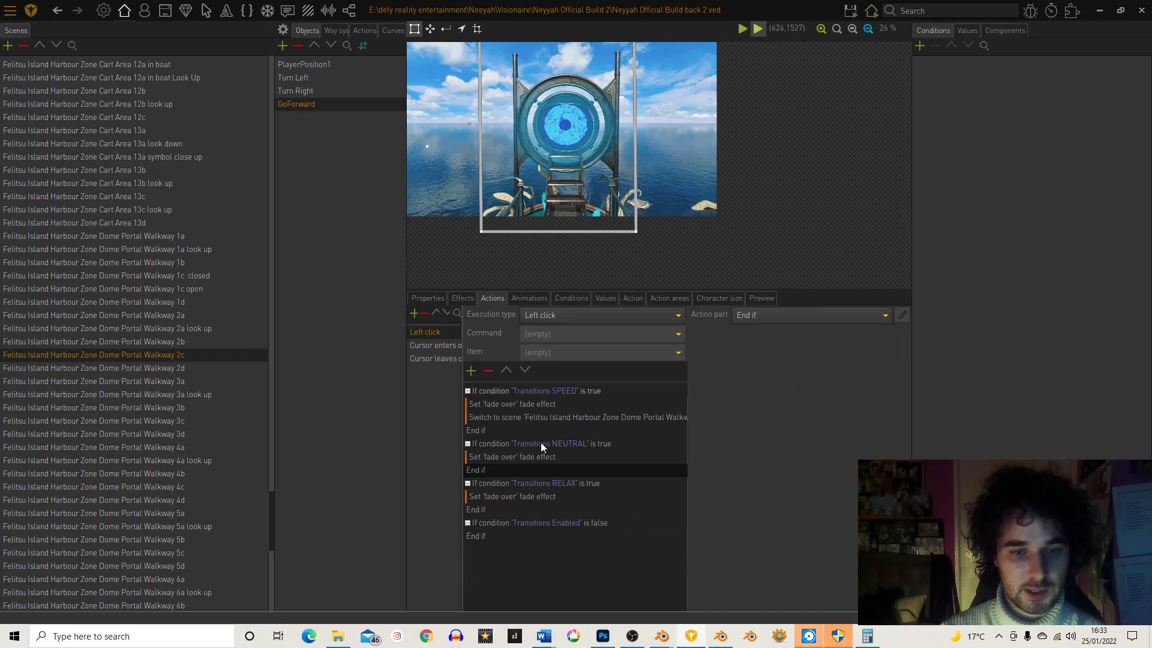
right_click(499, 459)
left_click(525, 499)
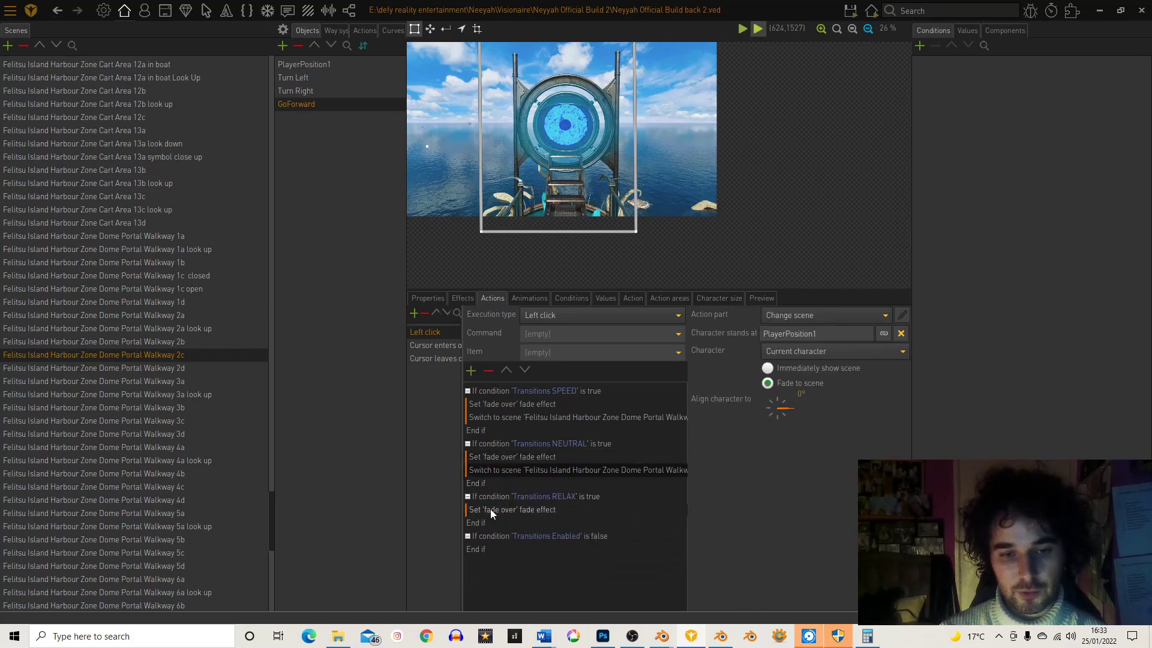
left_click(491, 510)
right_click(491, 511)
left_click(520, 518)
Step: Disable the Transitions Enabled condition and paste the Switch to scene step under it
left_click(496, 549)
right_click(493, 549)
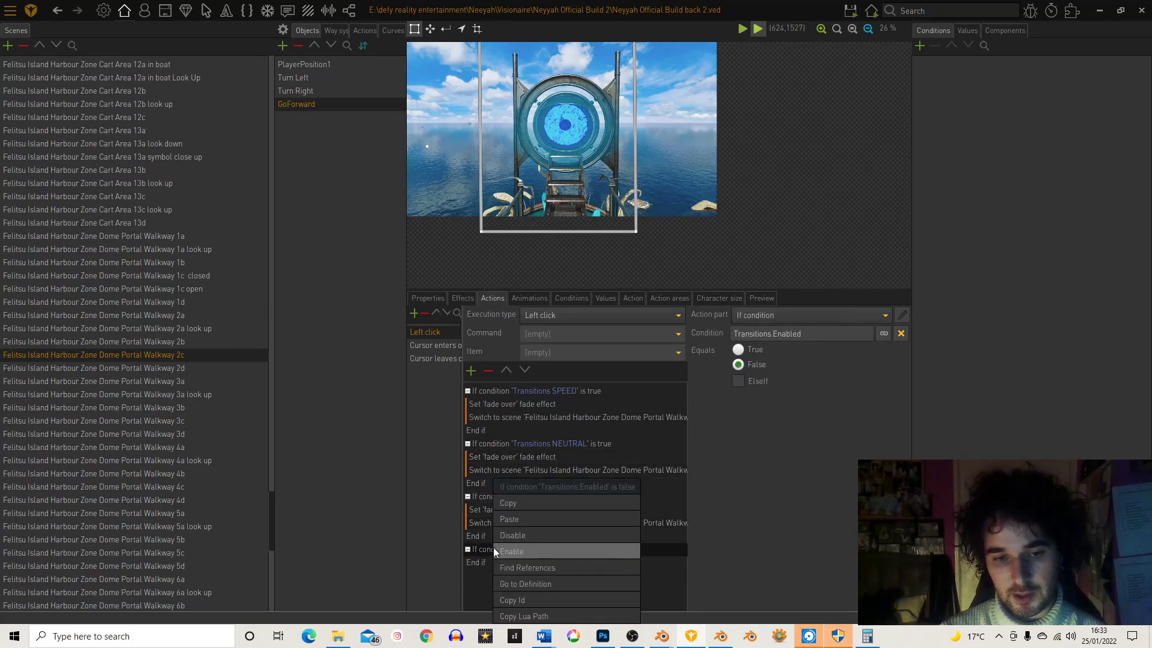
left_click(520, 536)
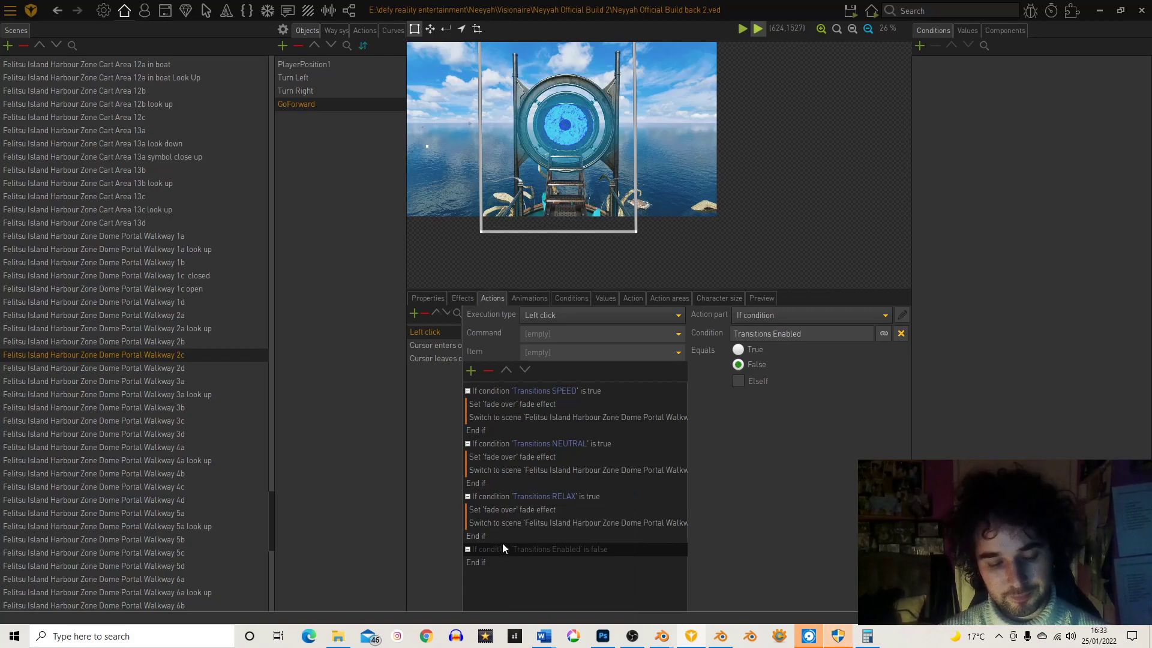
right_click(501, 544)
left_click(521, 520)
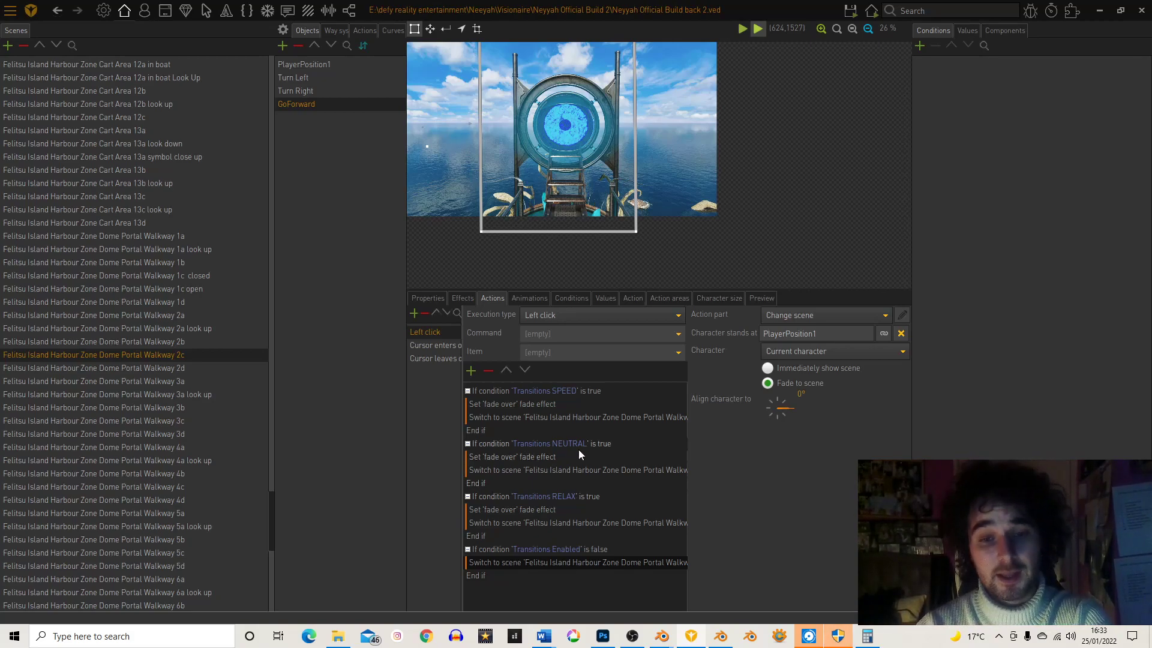
Step: Review the SPEED, NEUTRAL, RELAX fade-over and Transitions Enabled settings, then open Dome Portal Walkway 1b
left_click(528, 403)
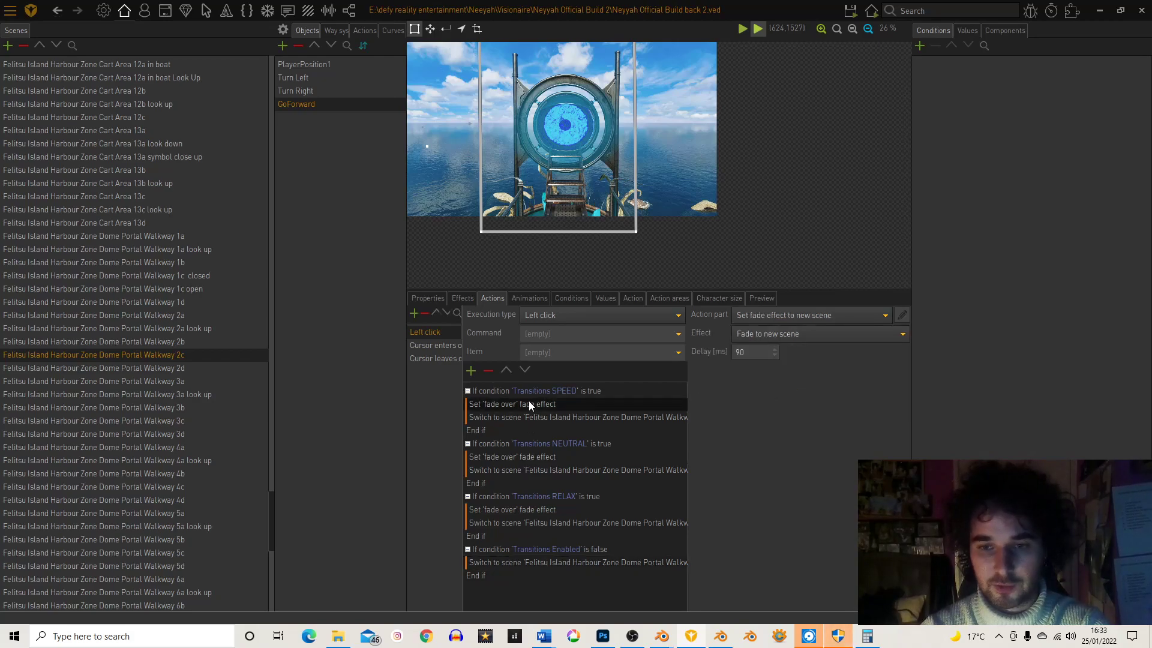
left_click(539, 458)
left_click(543, 510)
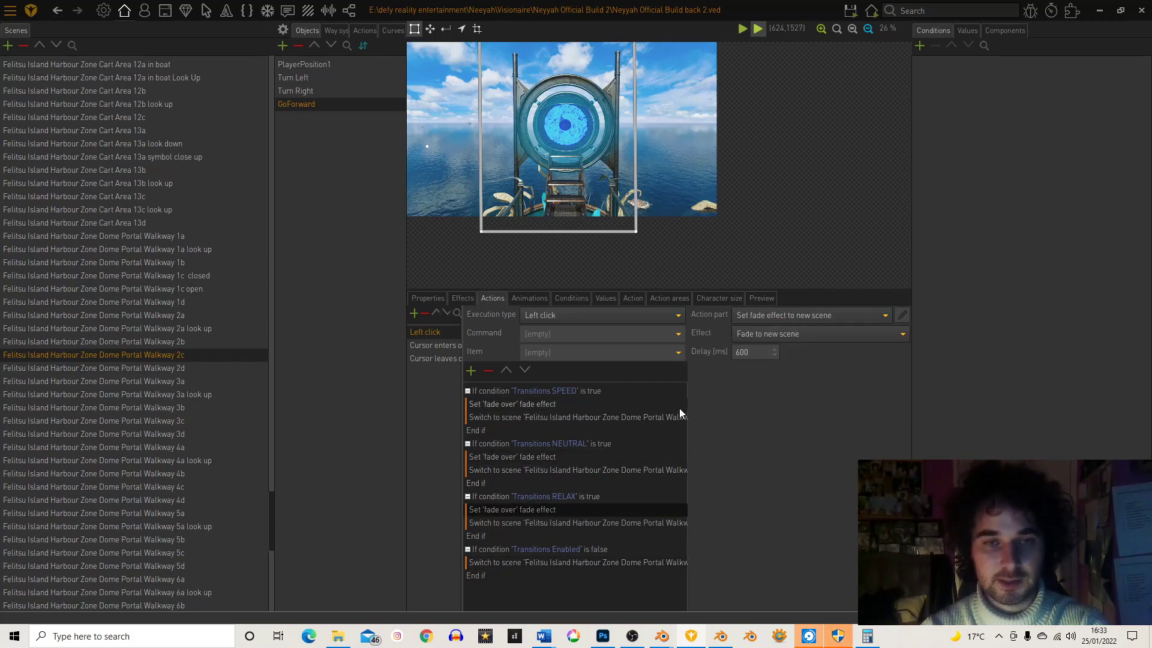
left_click(572, 550)
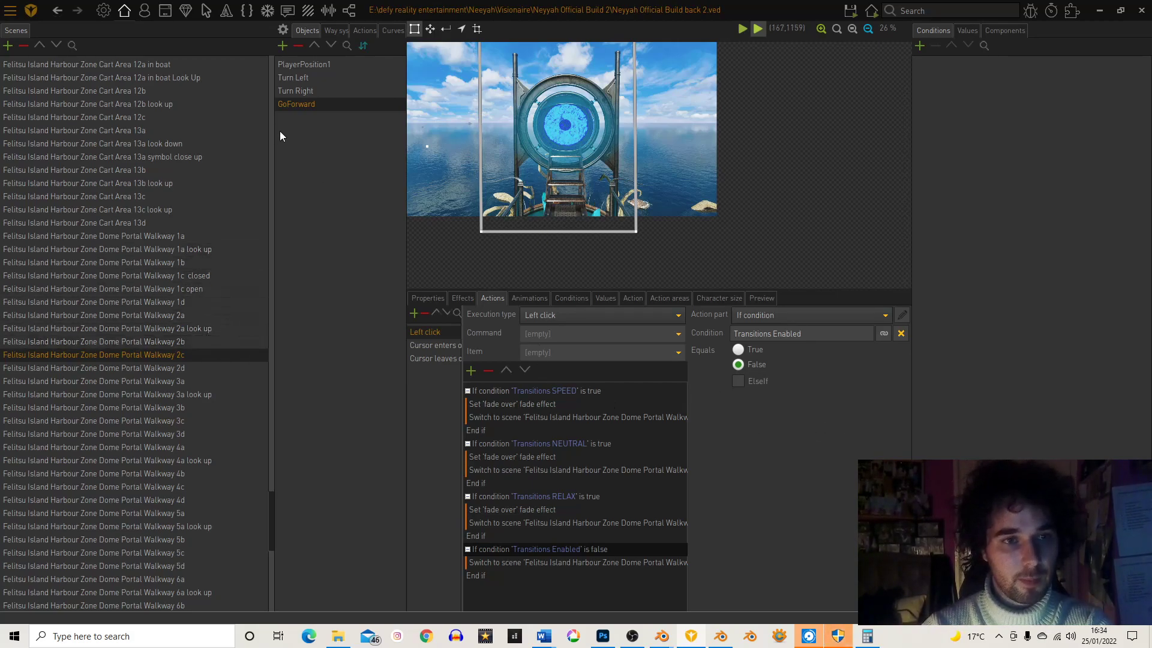
left_click(578, 420)
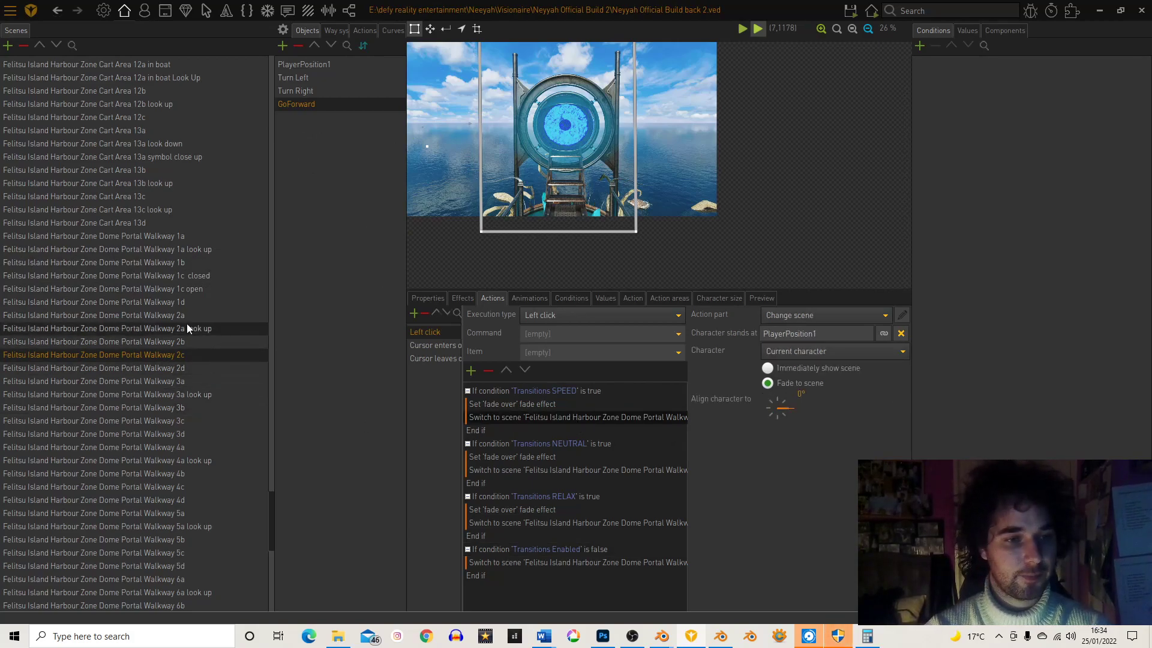
left_click(198, 278)
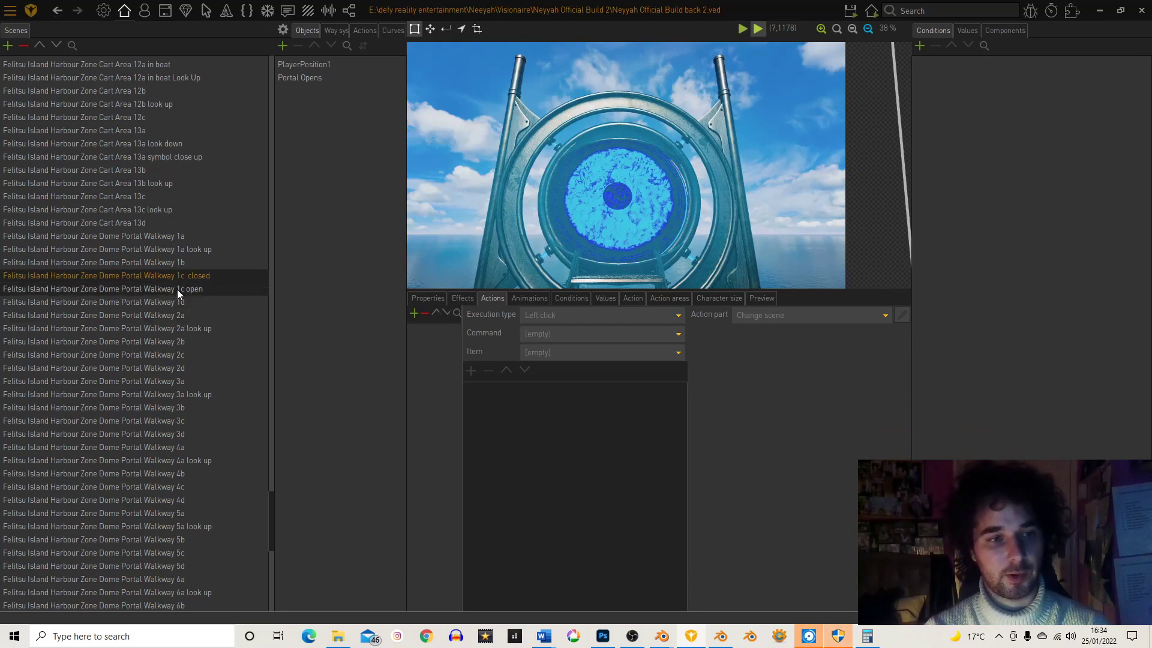
left_click(191, 265)
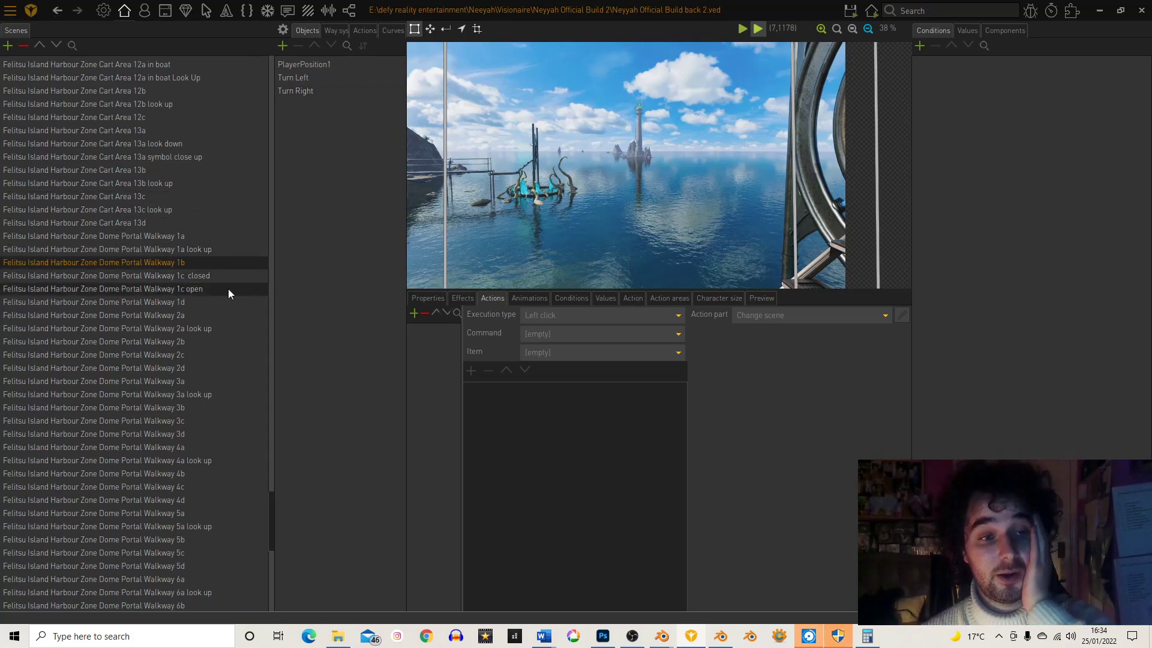
Step: Point 1b's Turn Right left-click scene change to Dome Portal Walkway 1c open at PlayerPosition1
left_click(304, 92)
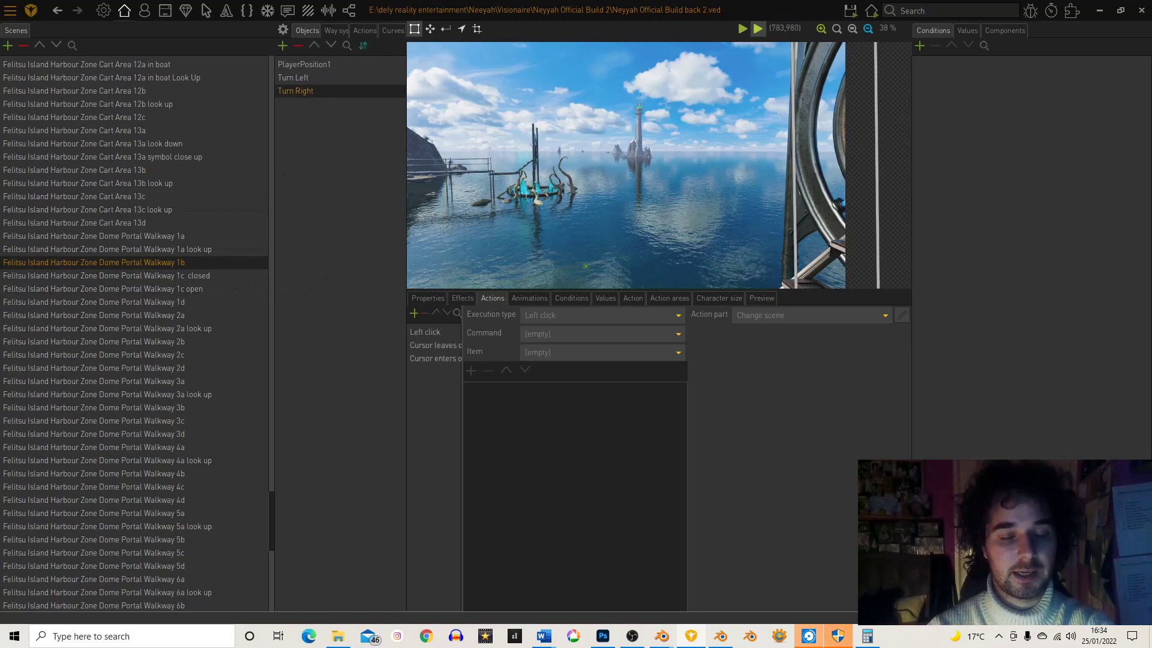
left_click(427, 333)
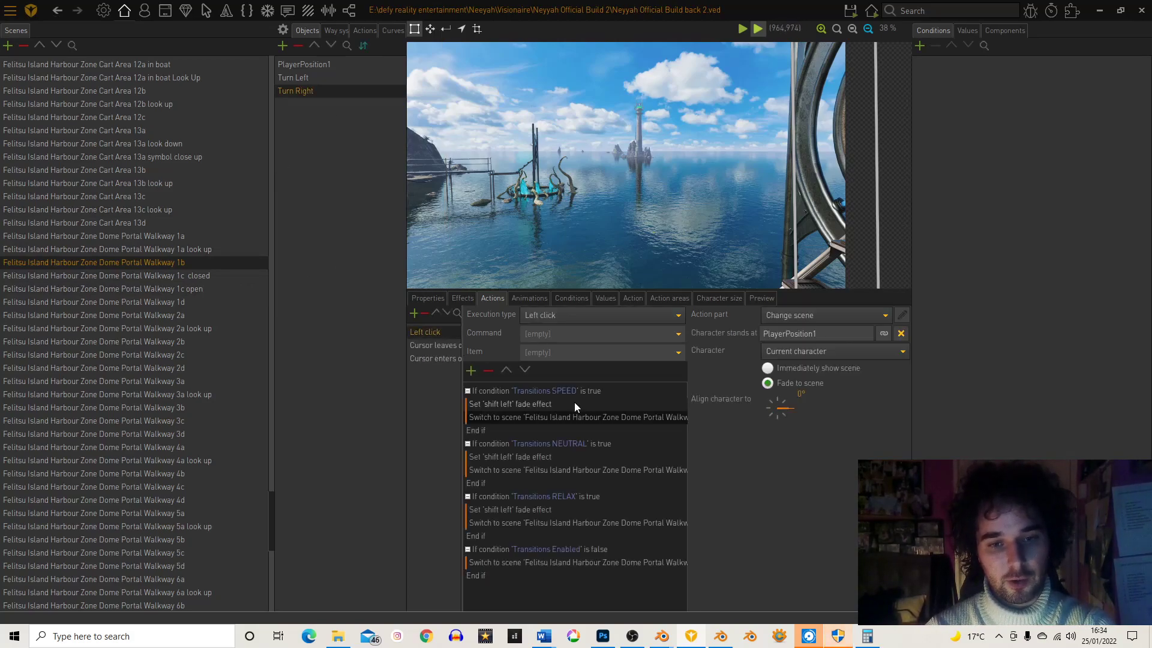
left_click(884, 334)
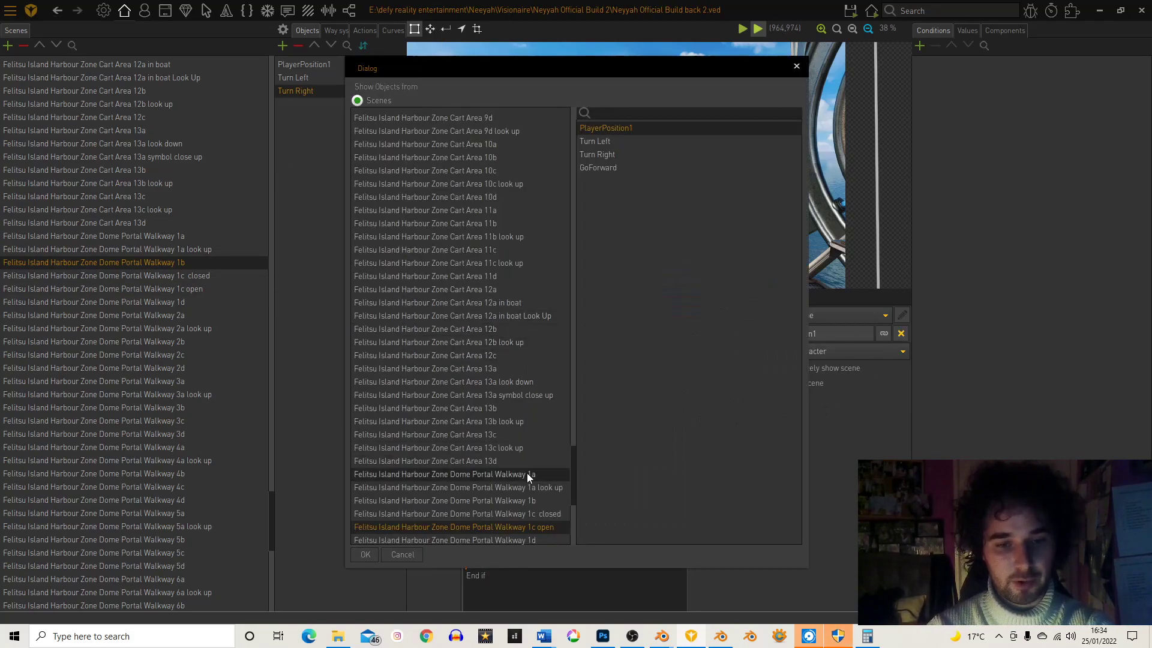
left_click(548, 516)
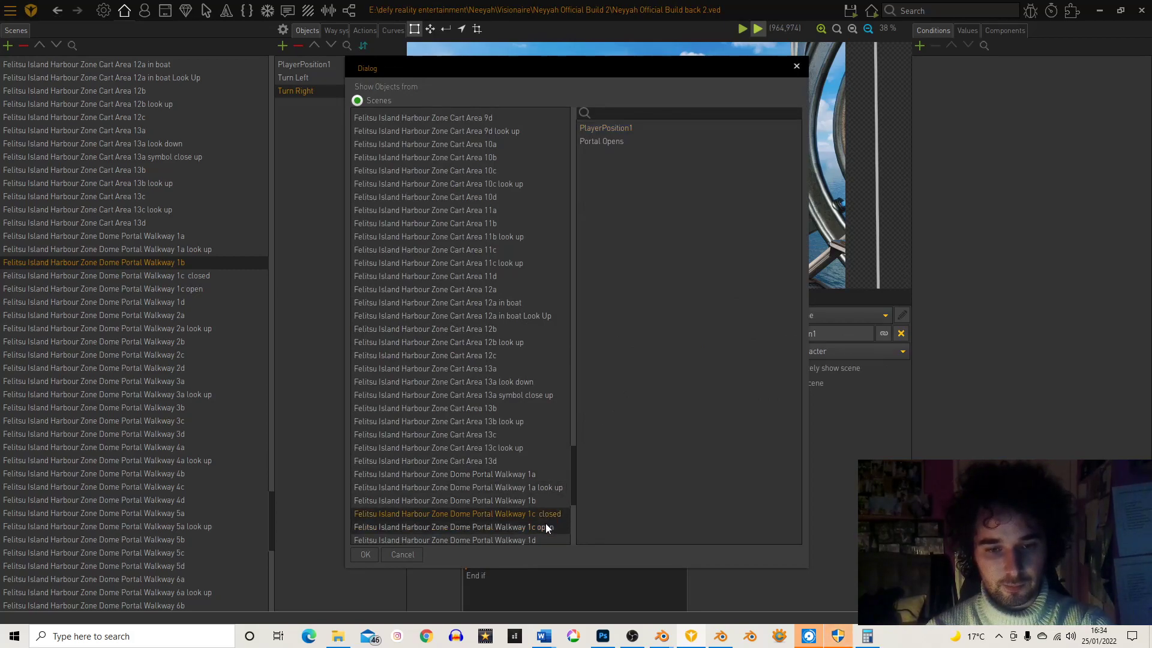
left_click(545, 527)
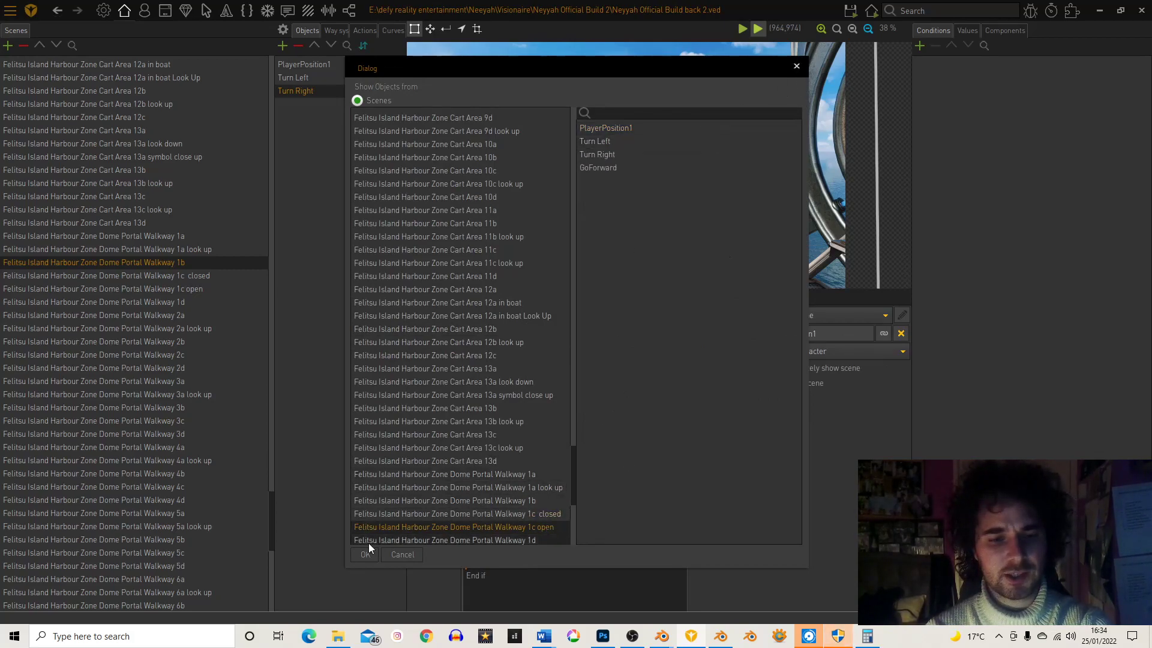
left_click(660, 128)
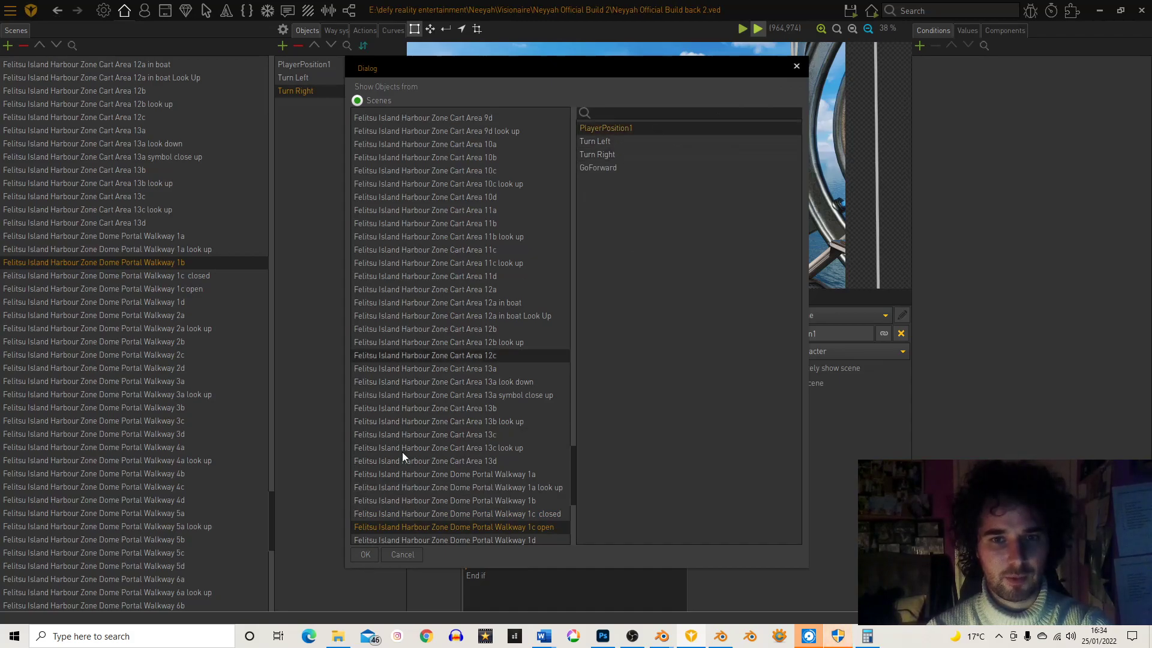
left_click(365, 555)
left_click(850, 11)
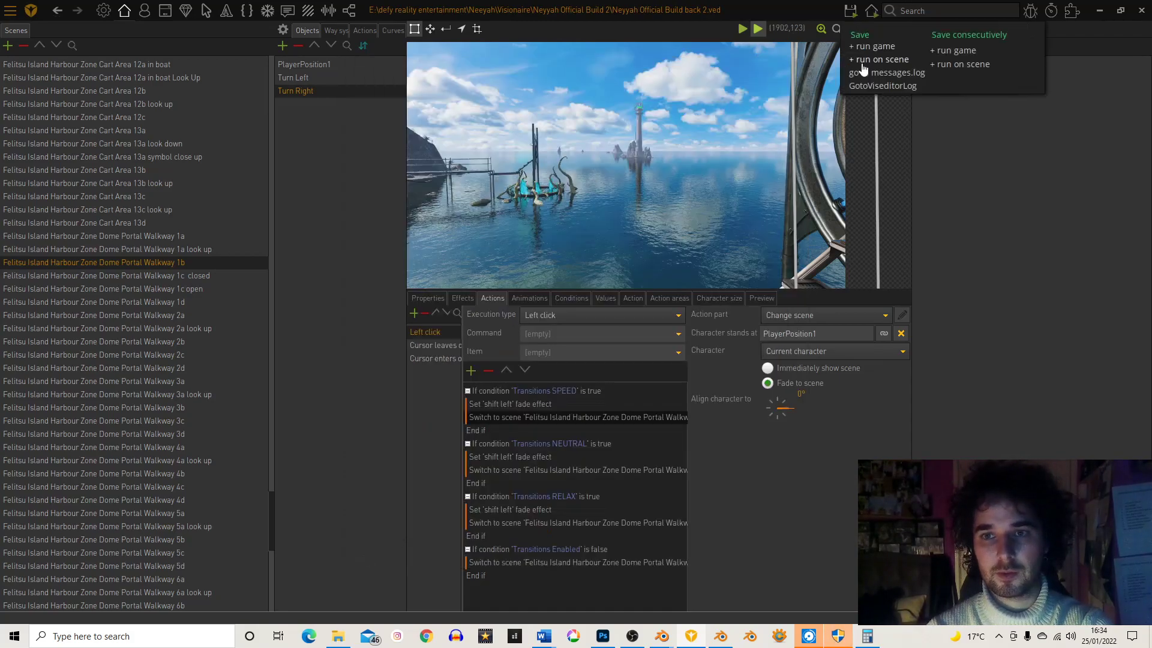
left_click(866, 69)
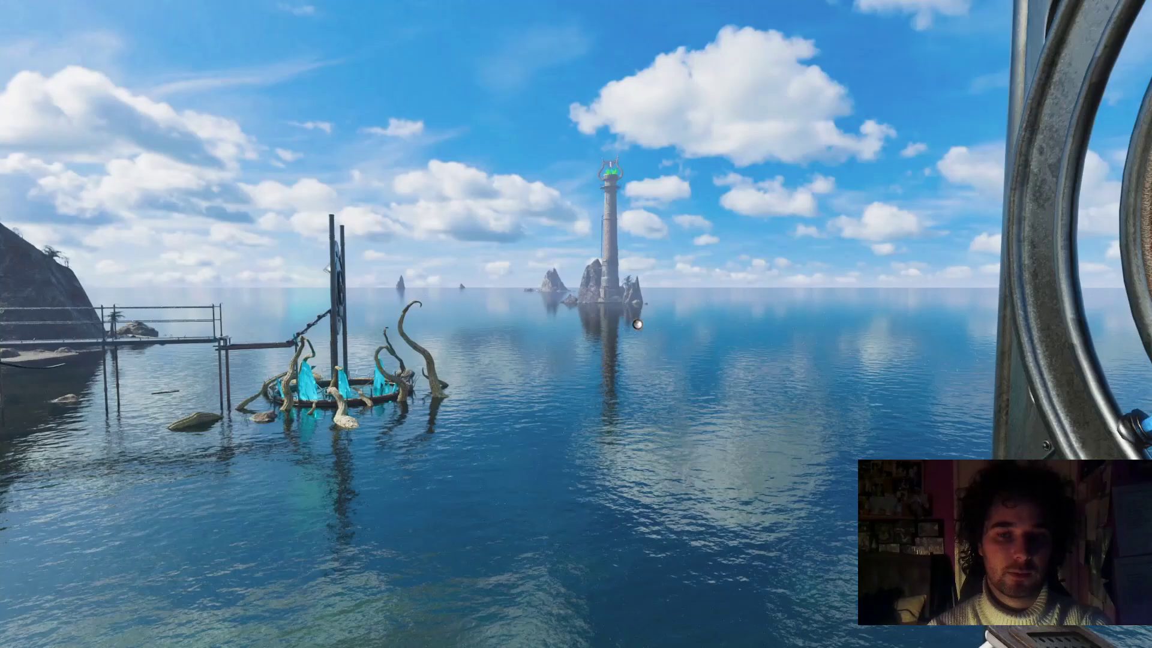
left_click_drag(637, 324, 1129, 334)
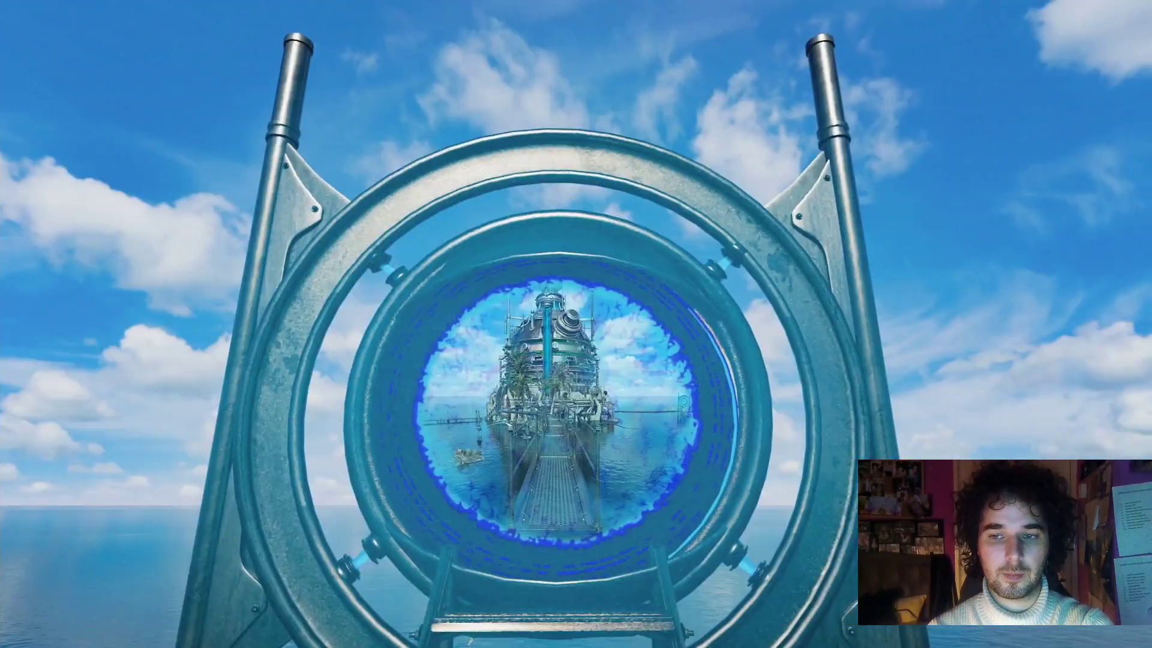
left_click_drag(1120, 344, 708, 432)
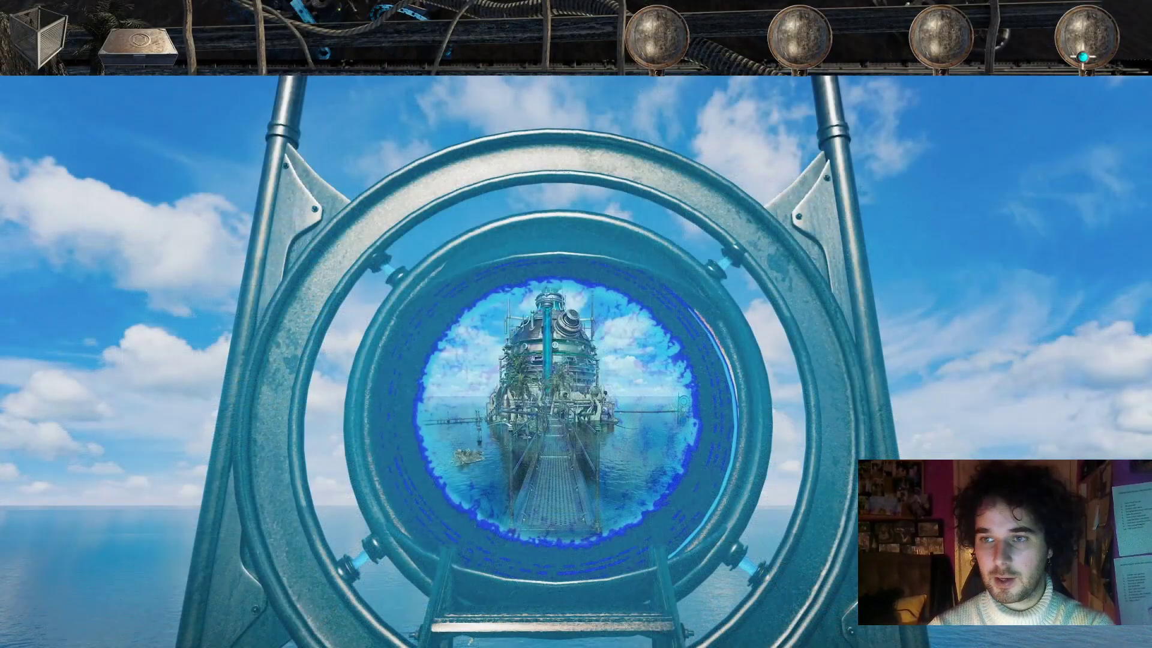
key("Escape")
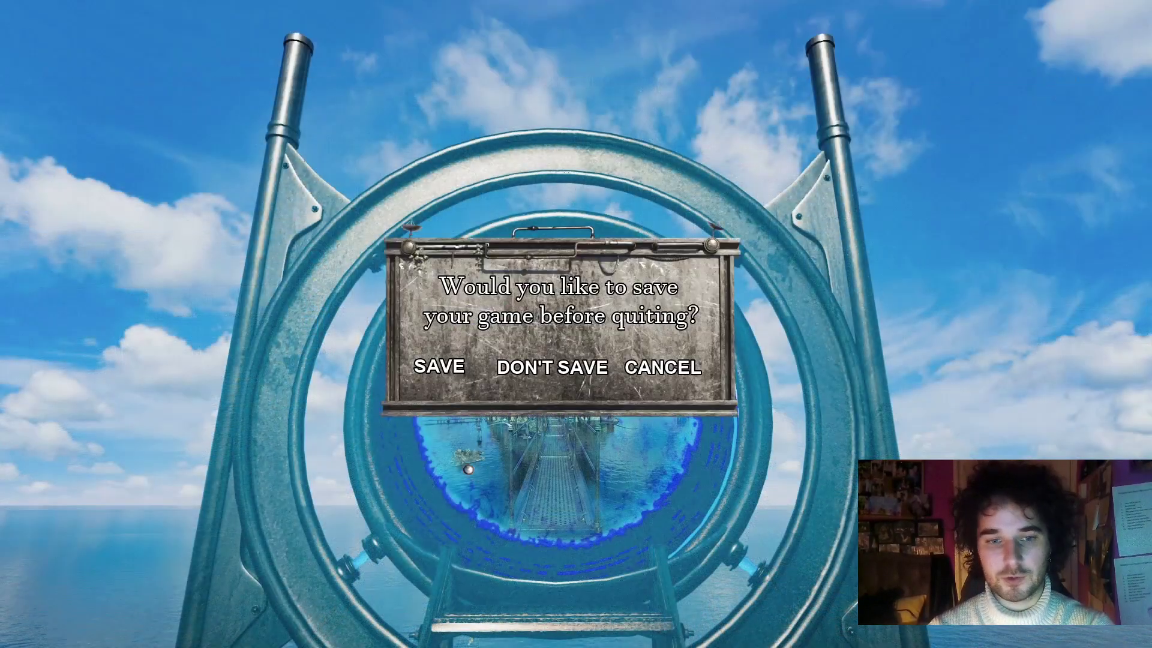
left_click(552, 368)
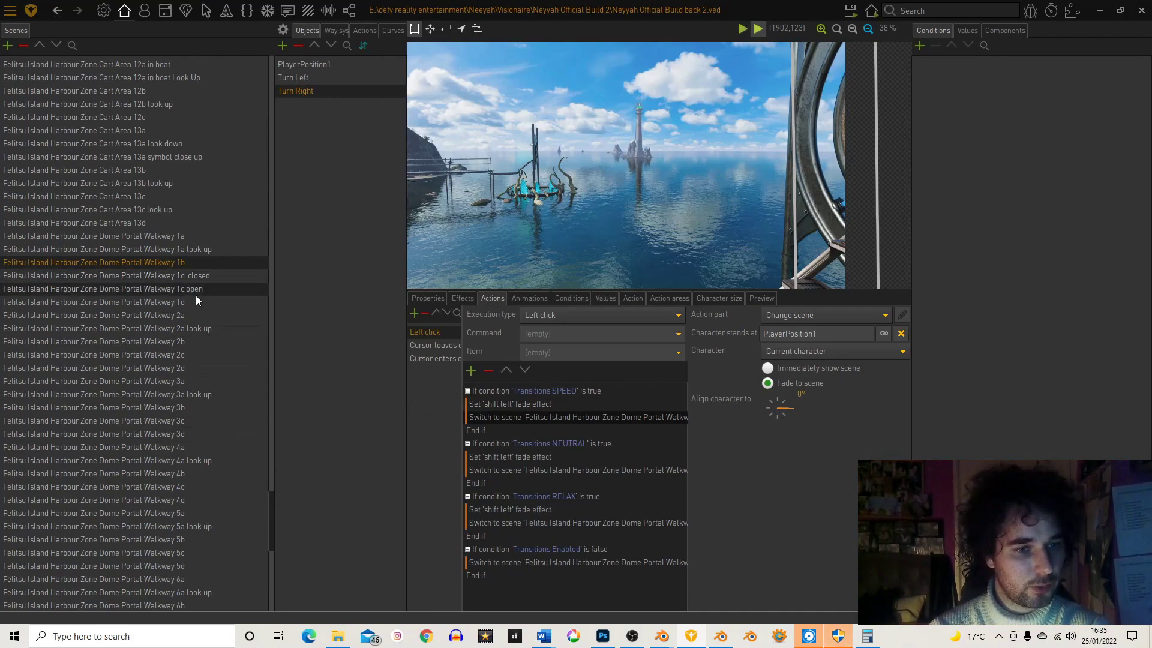
Step: Browse the walkway scenes, then show the 1c open scene's GoForward left-click steps
left_click(192, 315)
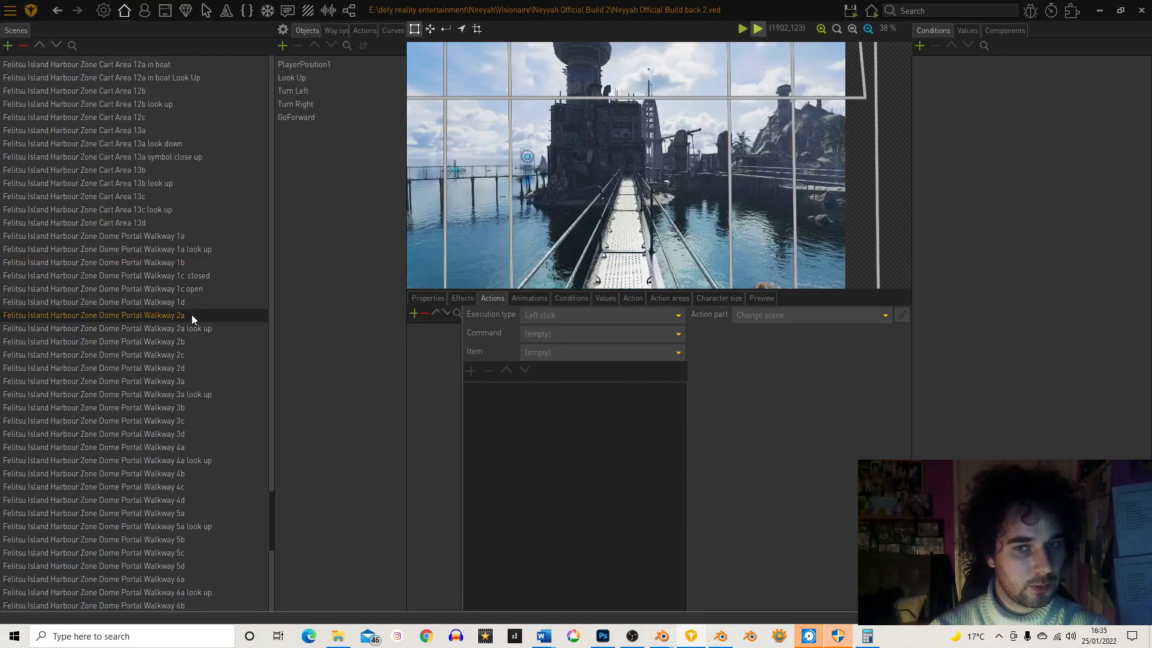
left_click(186, 276)
left_click(188, 268)
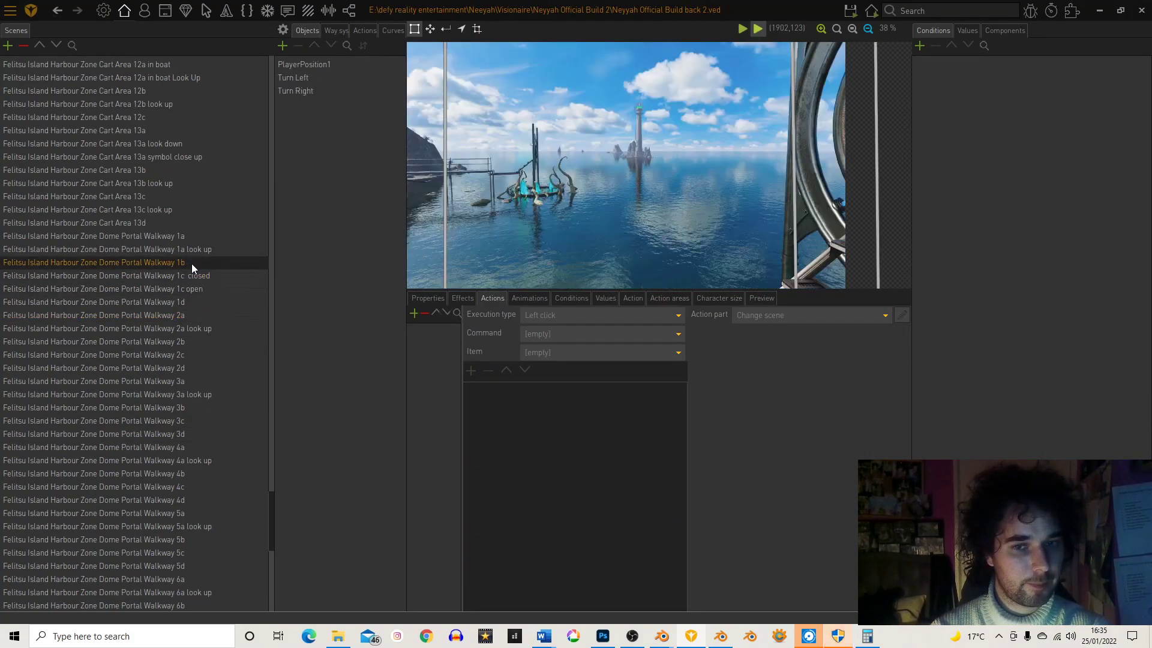
left_click(193, 250)
left_click(203, 278)
left_click(197, 329)
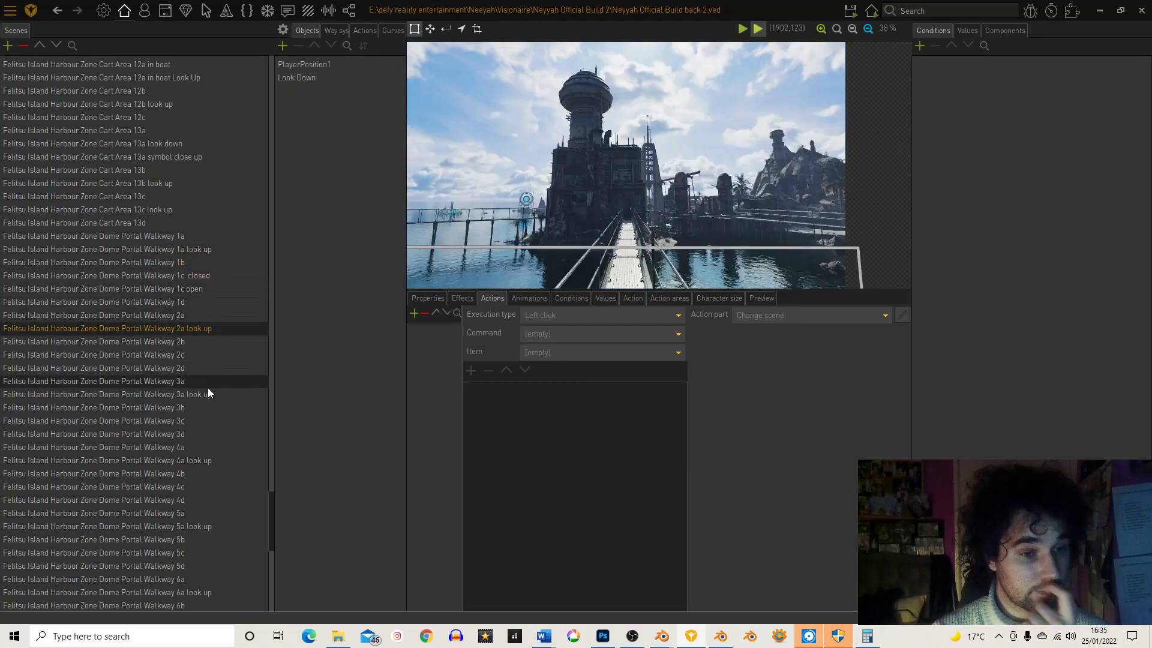
left_click(204, 289)
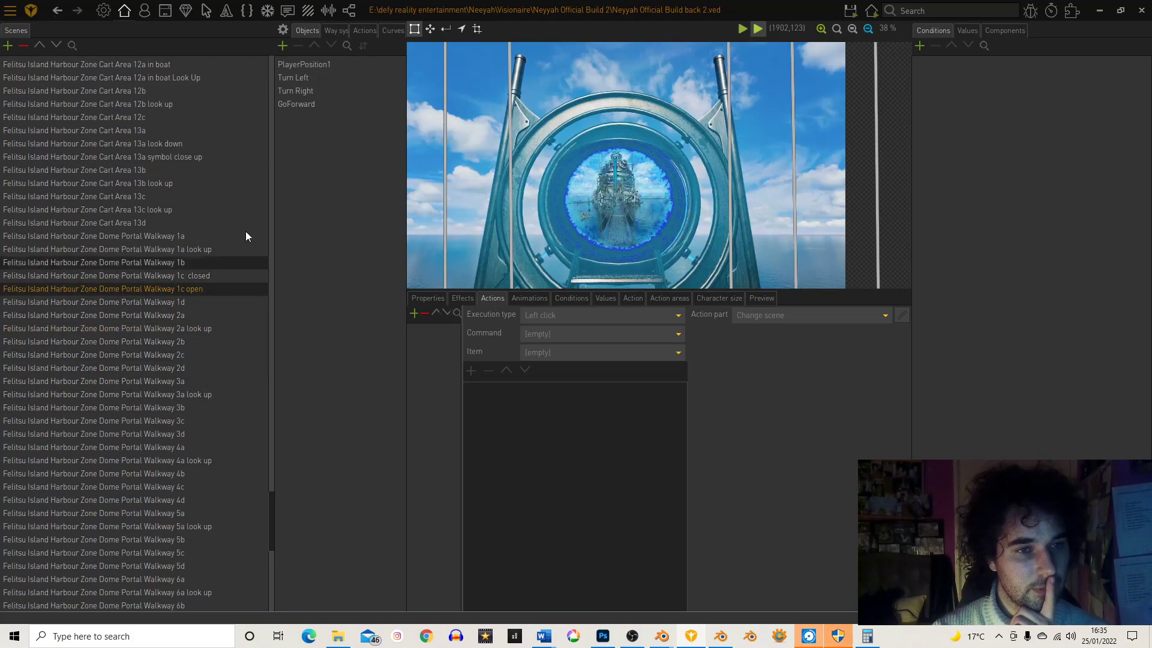
left_click(305, 105)
left_click(426, 333)
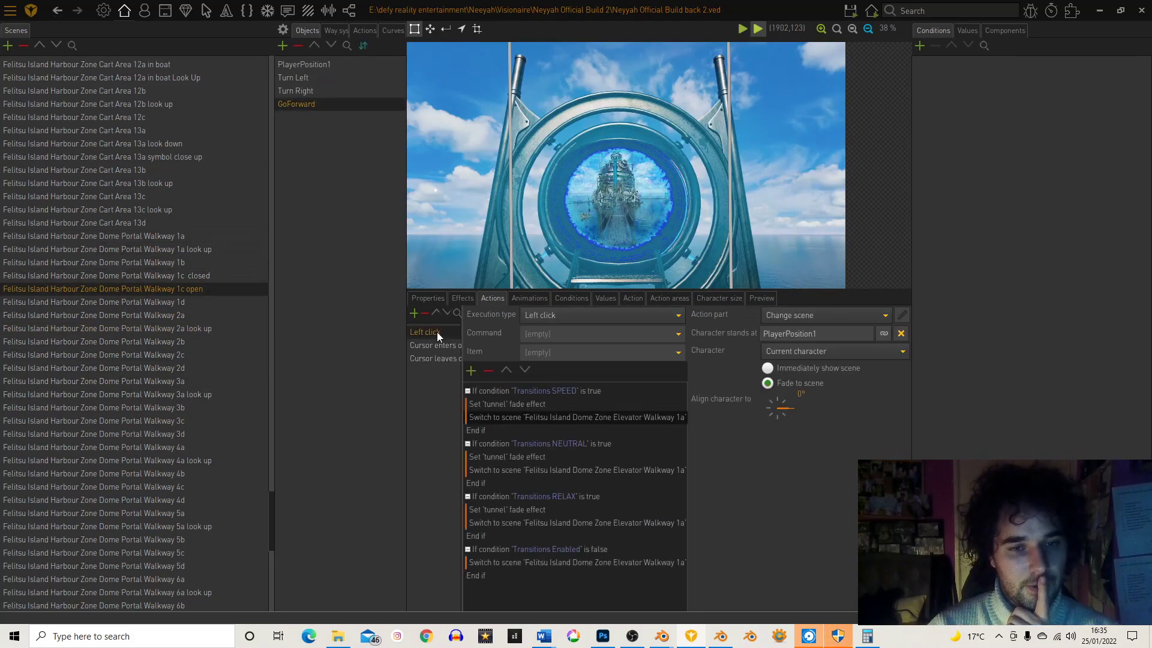
Step: Change all three 'tunnel' fade effect steps to 'Fade to new scene'
left_click(532, 408)
left_click(786, 338)
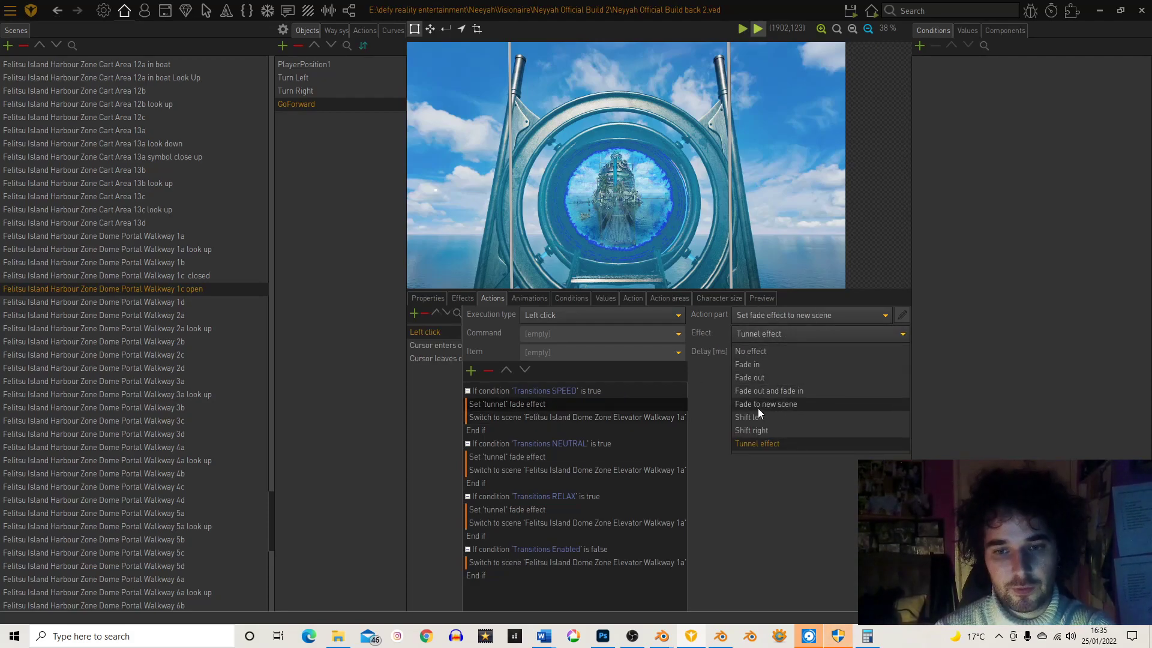
left_click(758, 407)
left_click(761, 339)
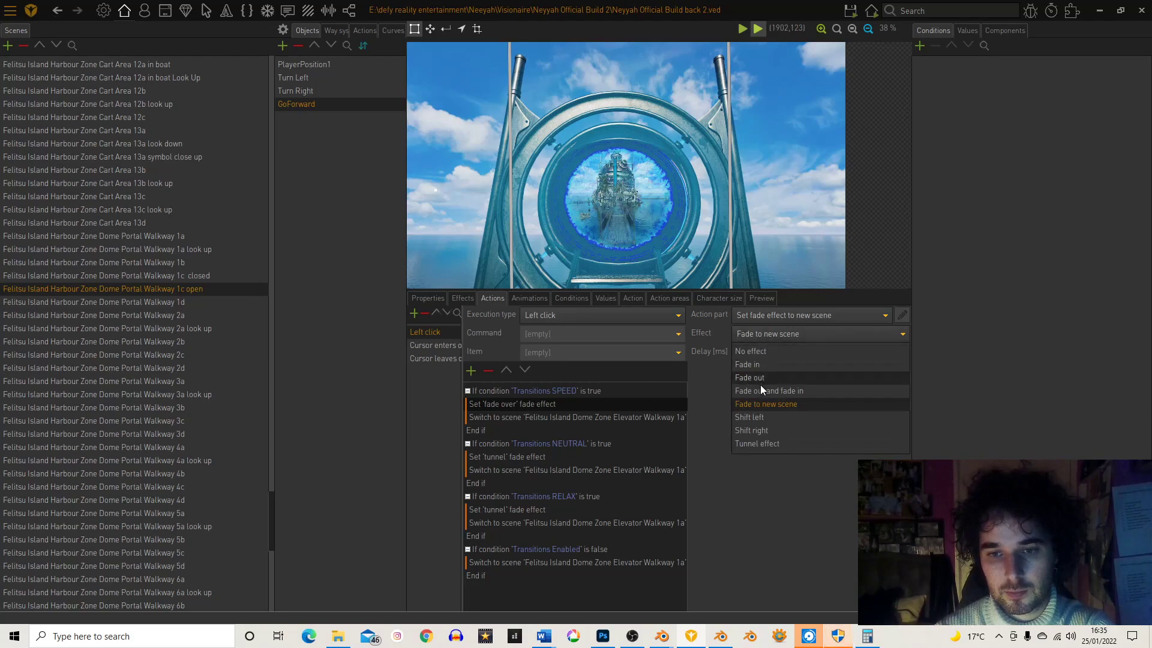
left_click(535, 469)
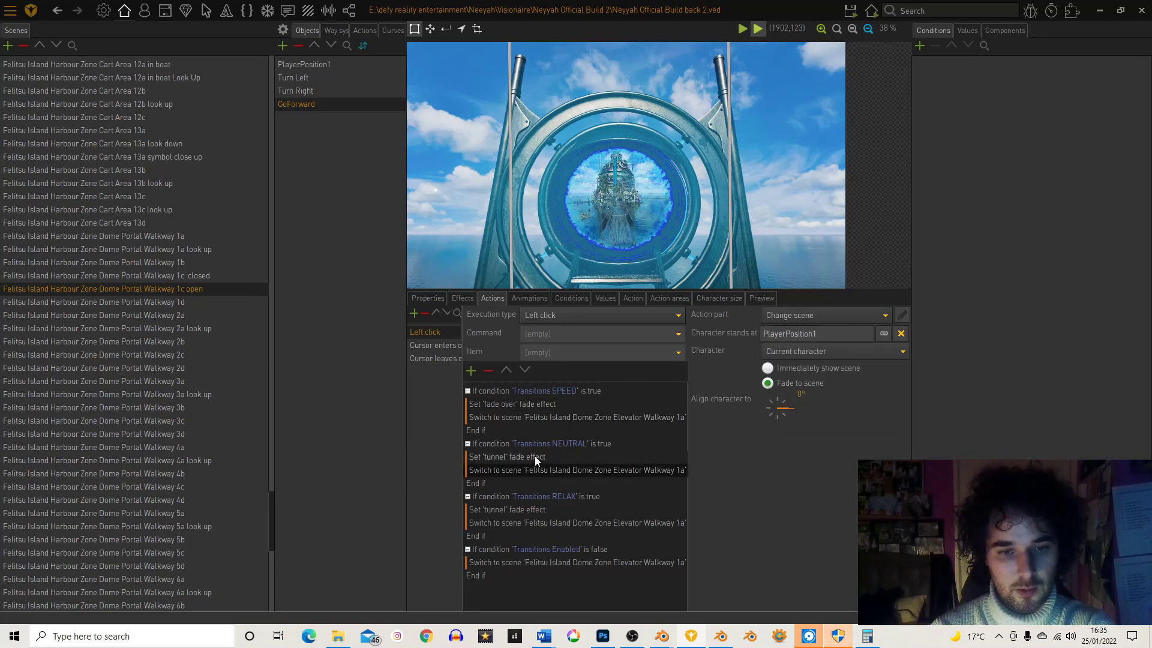
left_click(535, 457)
left_click(816, 336)
left_click(759, 405)
left_click(531, 508)
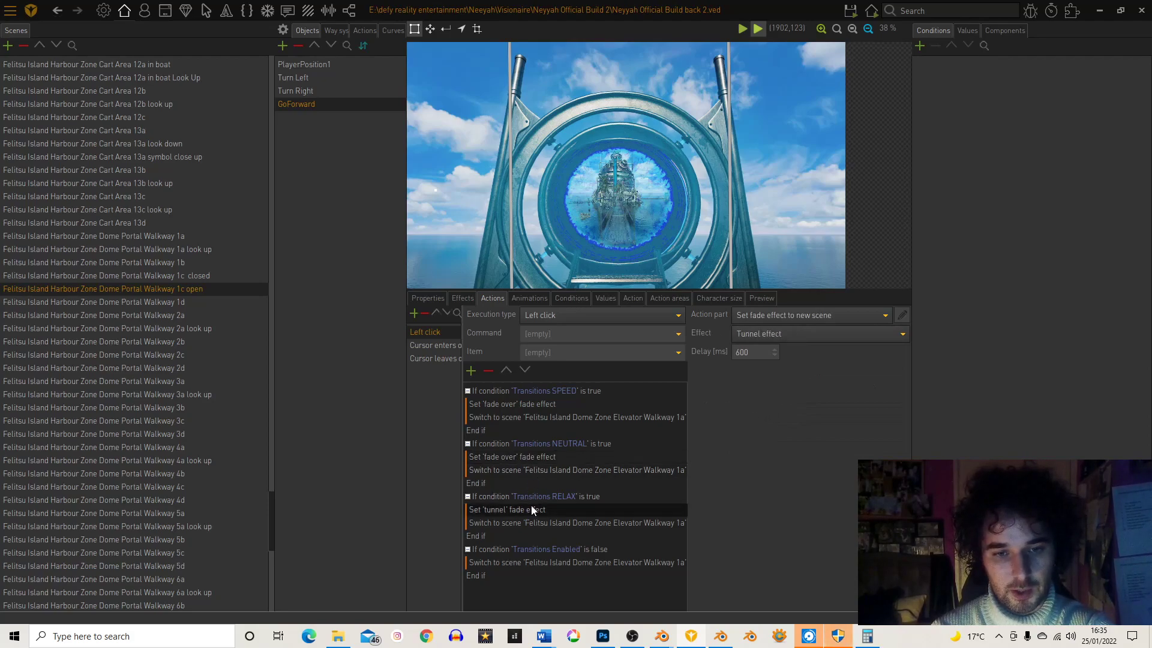
left_click(769, 336)
left_click(765, 405)
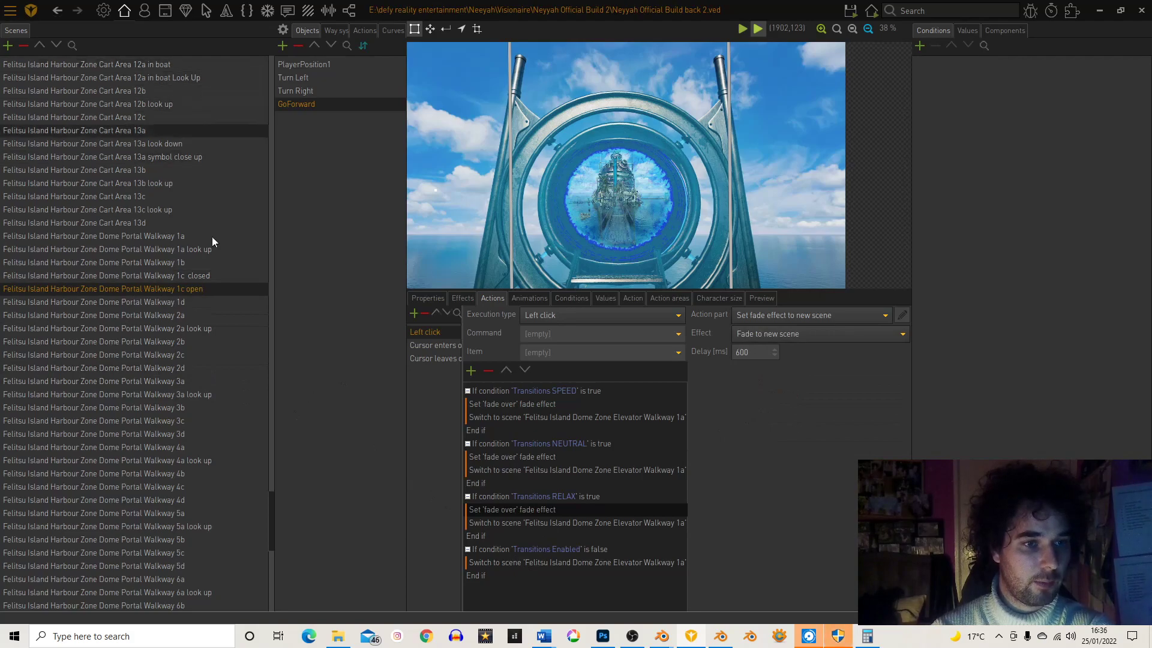
Step: Search the scene list for 'doe', then close the search to restore the full list
left_click(71, 46)
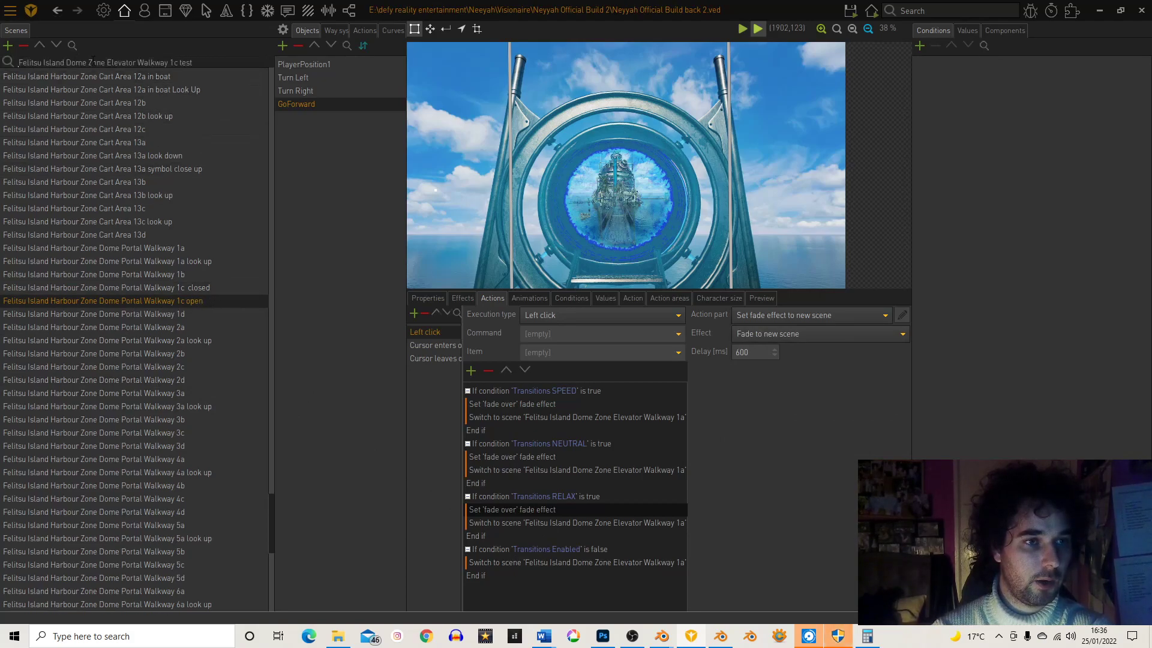
left_click_drag(200, 58, 56, 60)
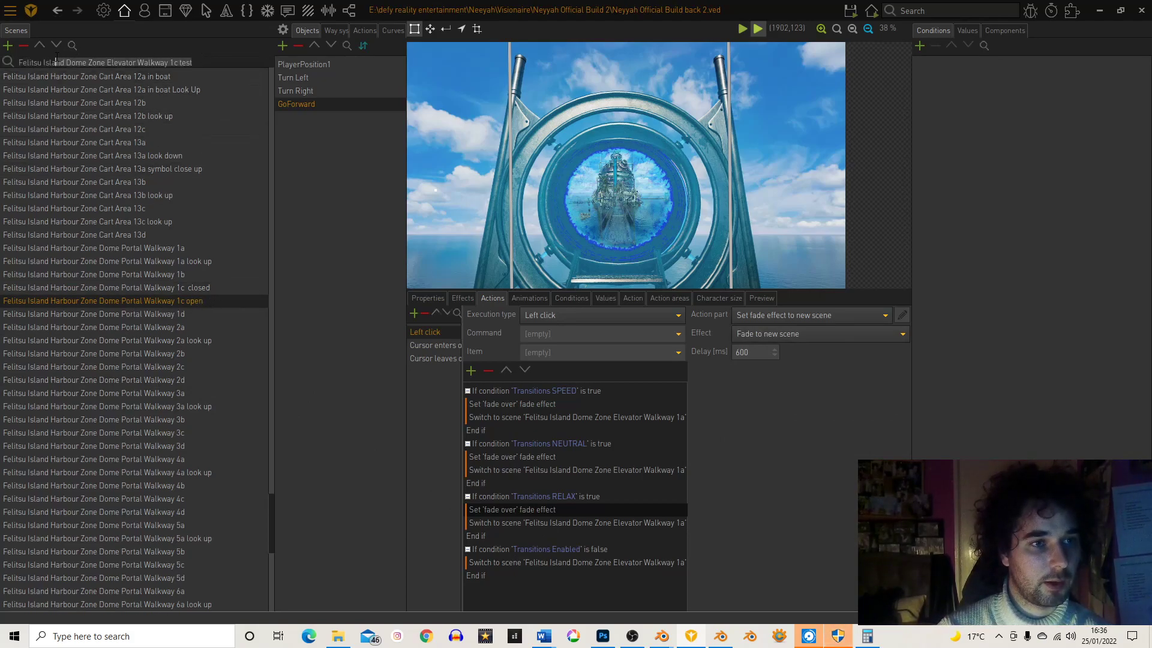
type("doe")
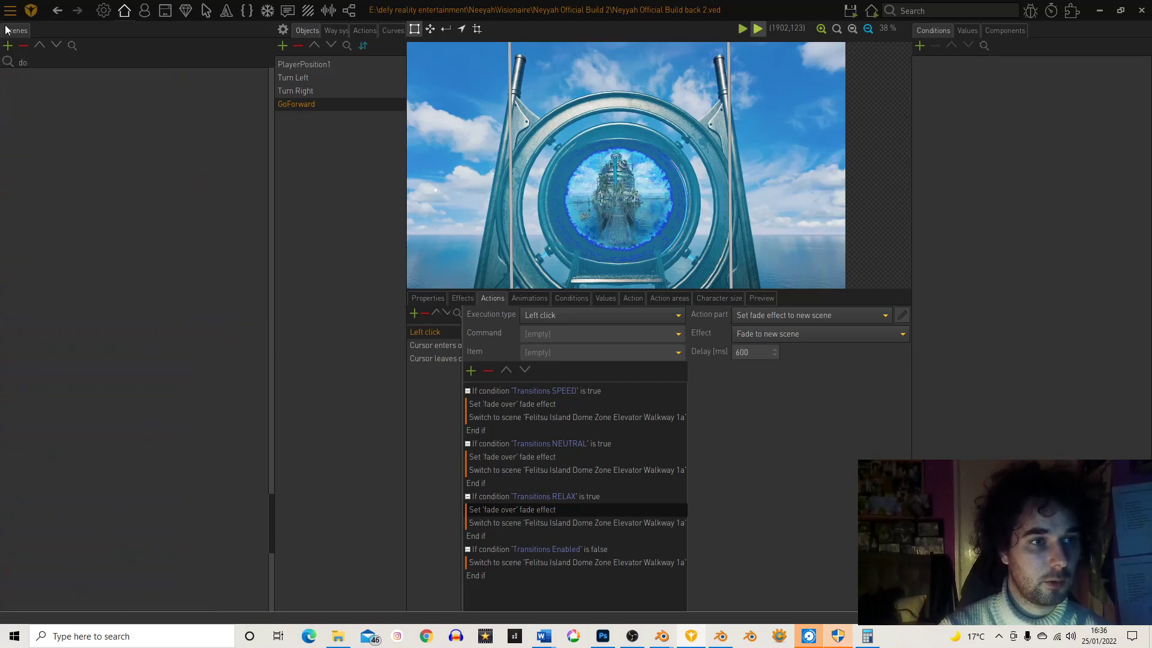
left_click(73, 42)
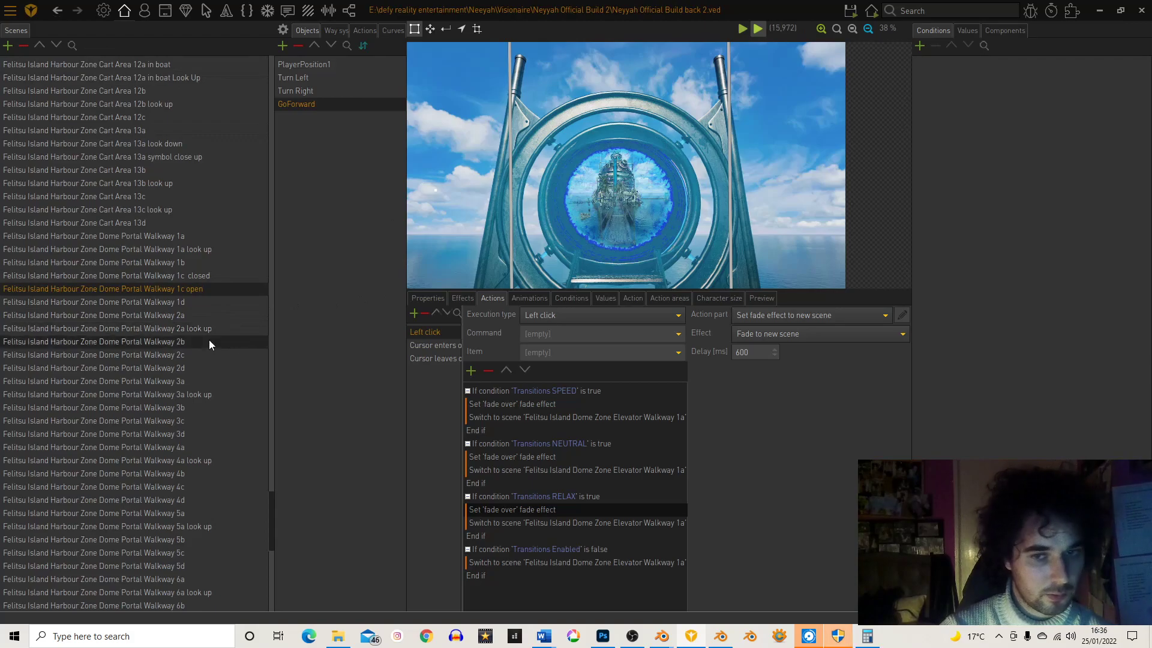
Step: Save and run the game, walking along the dome walkway and through the portal
mouse_move(850, 11)
left_click(869, 59)
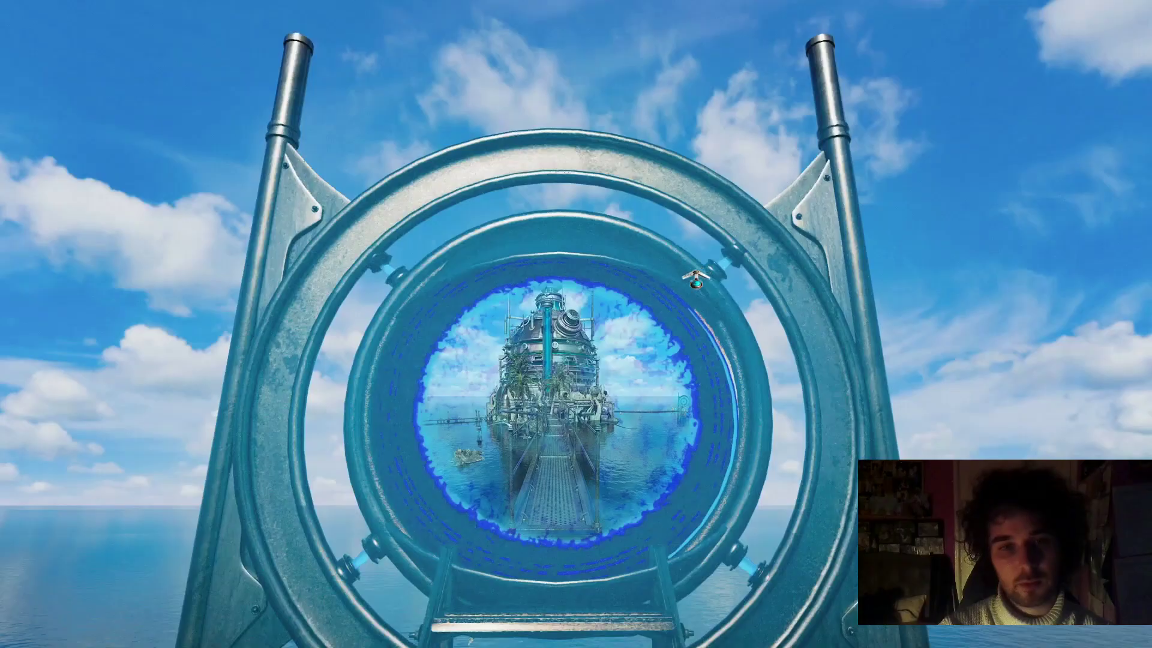
left_click(621, 359)
left_click(1097, 242)
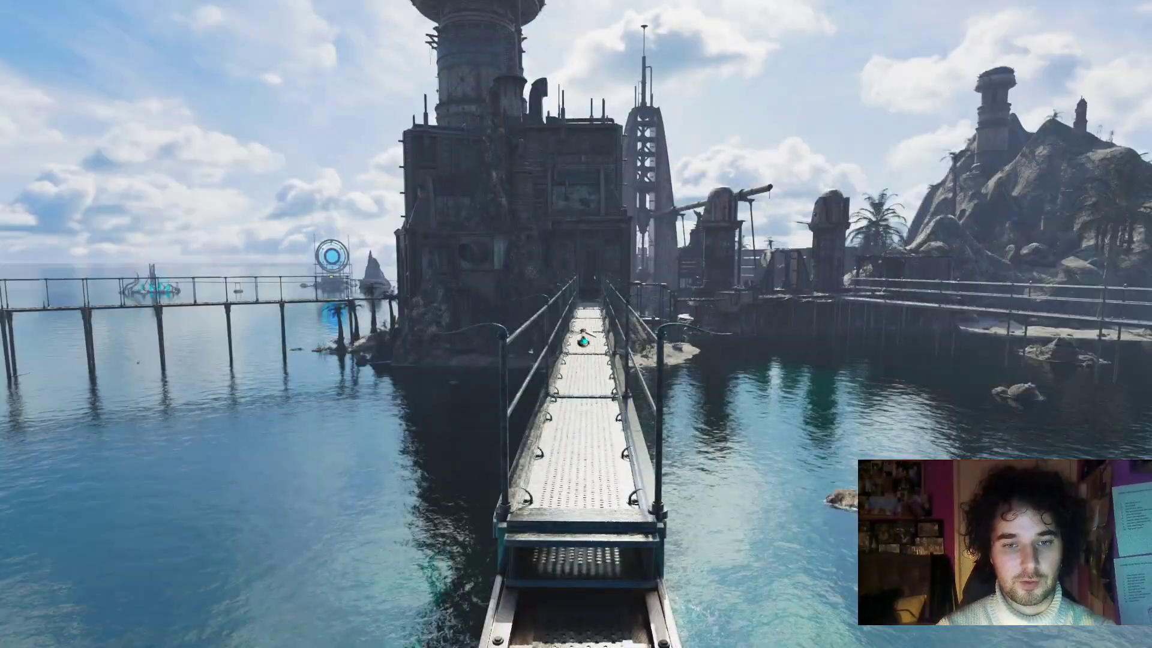
left_click(331, 256)
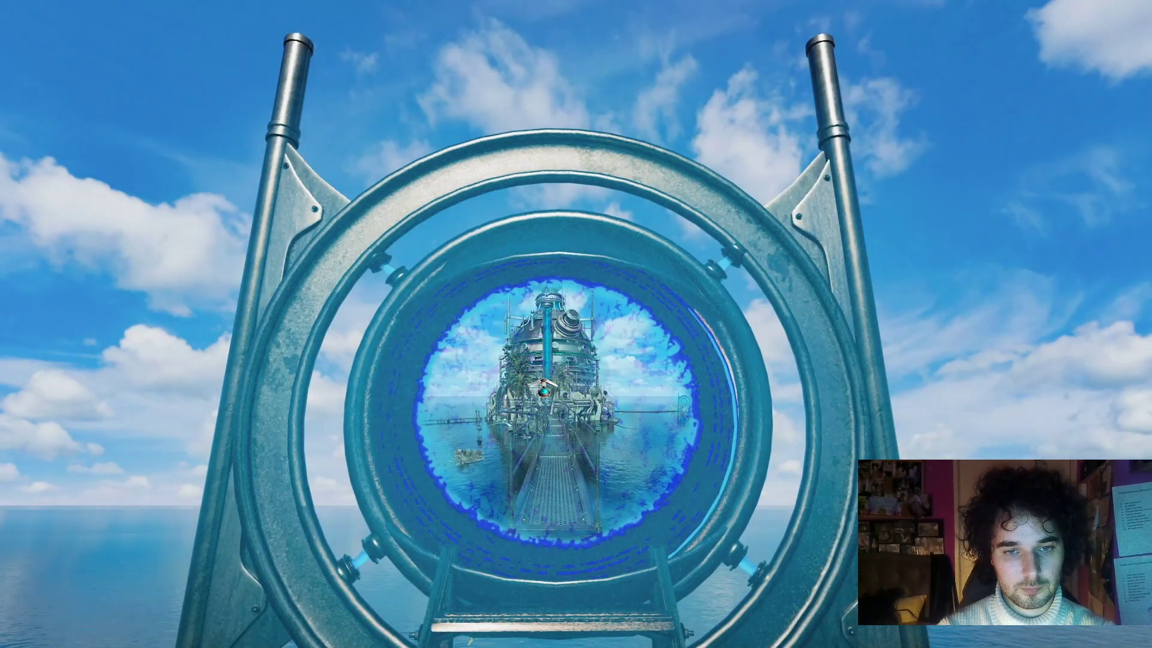
left_click(546, 387)
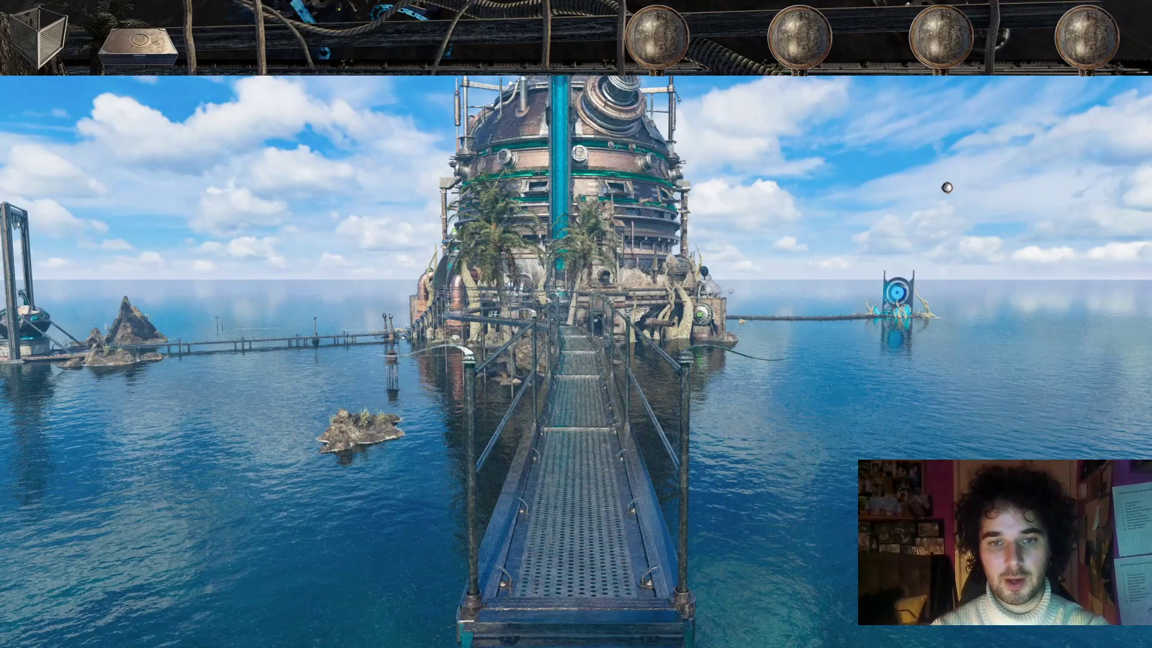
Step: Quit the test game without saving progress and return to the editor
left_click(941, 37)
left_click(527, 365)
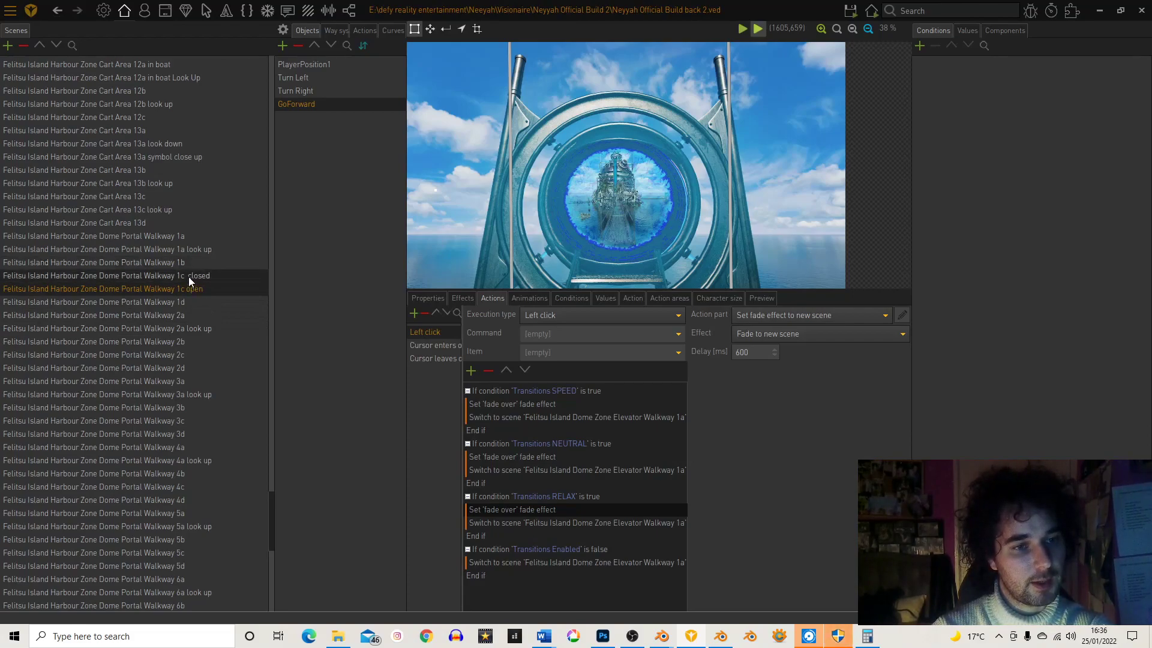
scroll(180, 282, "up", 15)
scroll(180, 281, "down", 20)
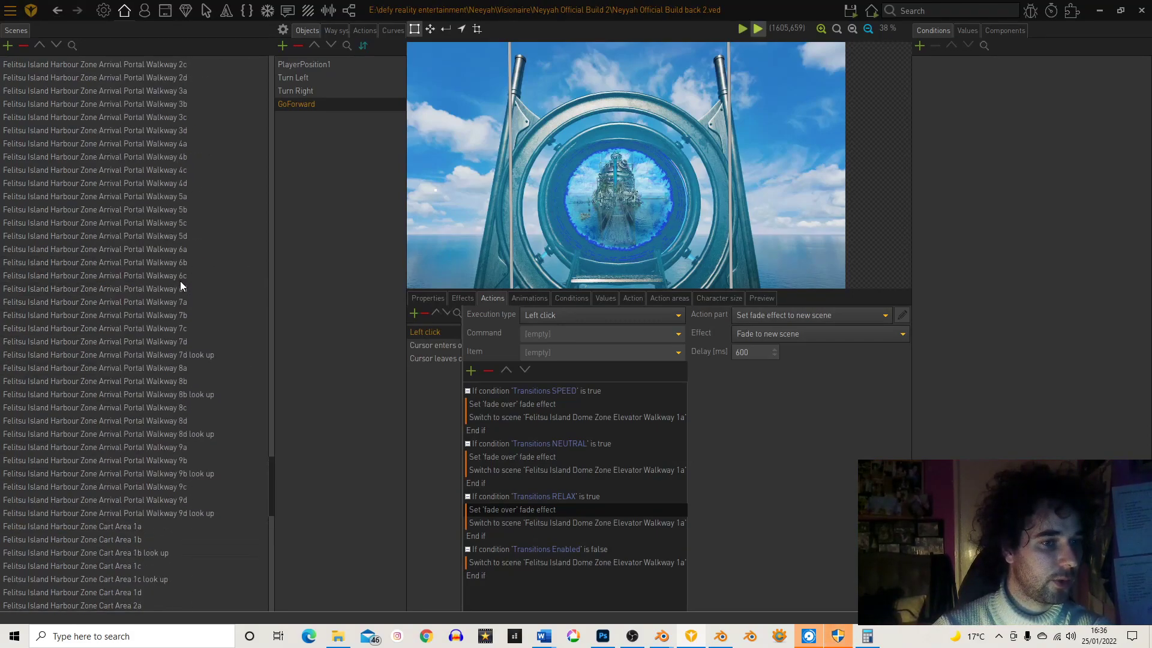
scroll(177, 295, "down", 20)
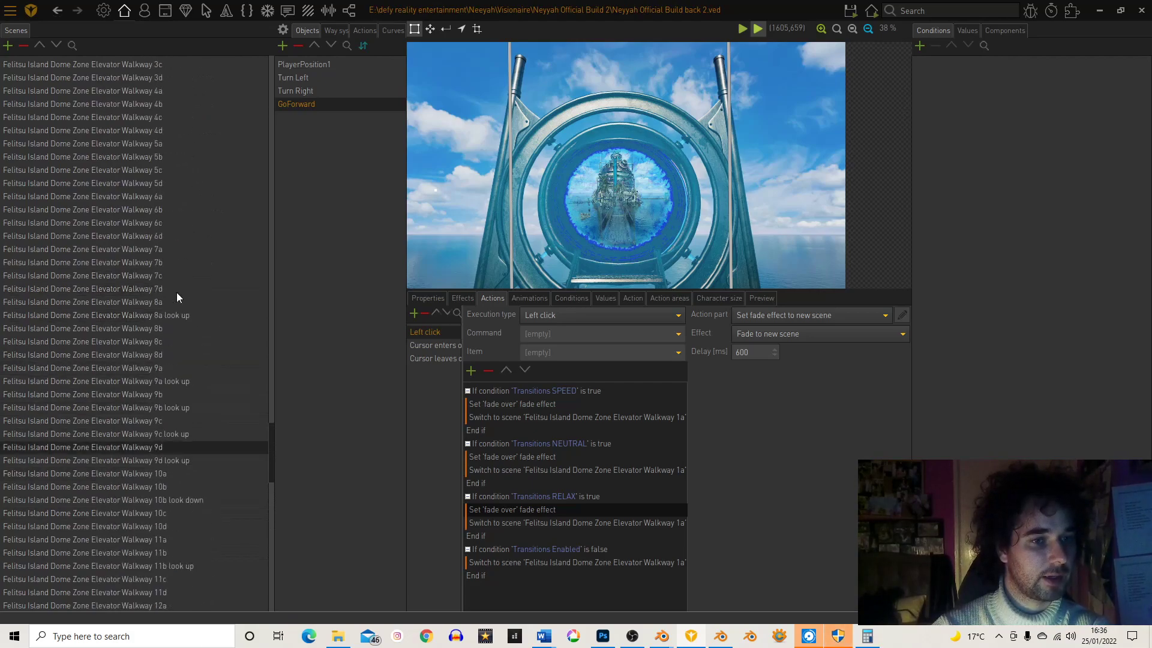
Step: Rename the Elevator Walkway '1c test' scene to '1c closed'
scroll(177, 294, "down", 18)
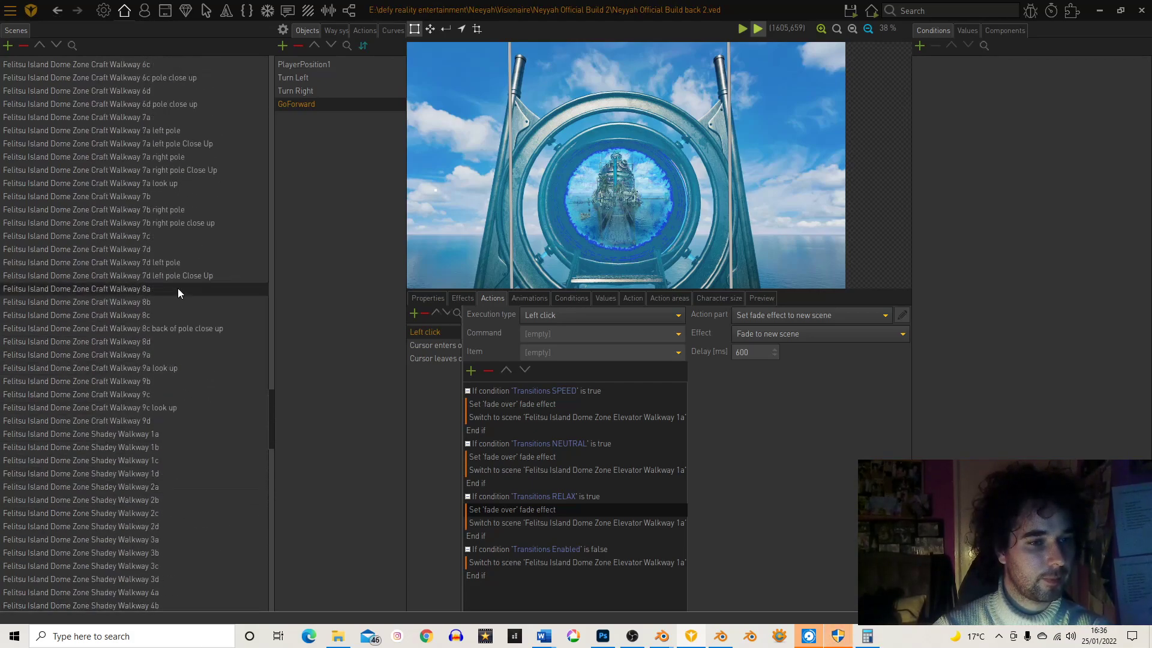
scroll(180, 309, "up", 4)
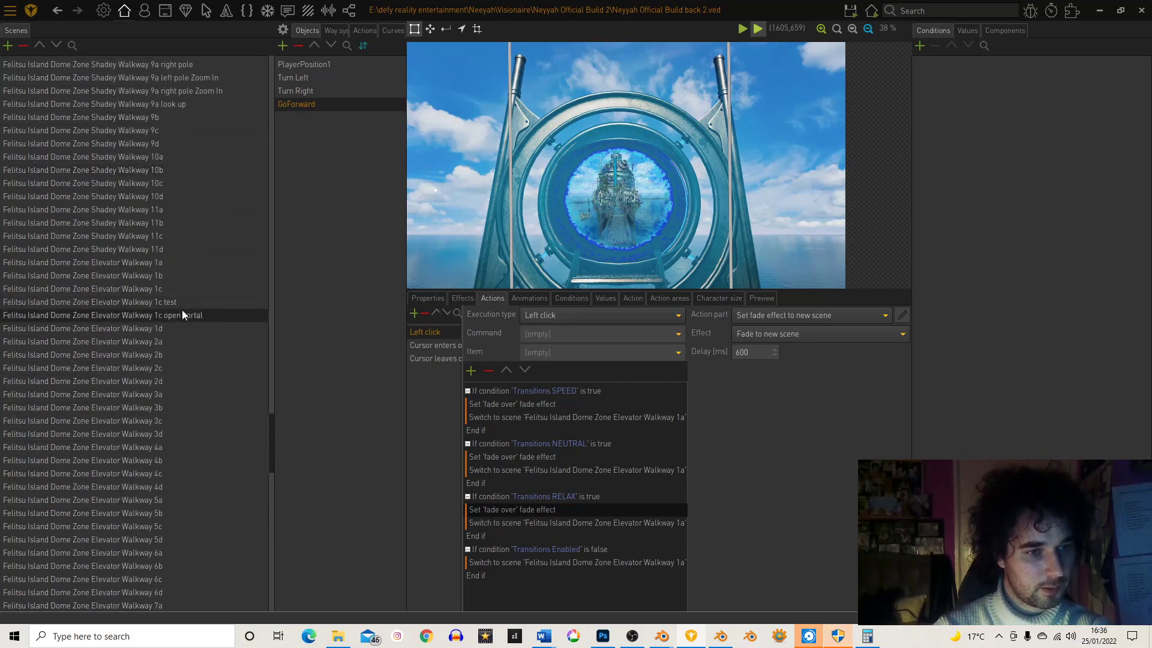
left_click(179, 303)
left_click(175, 303)
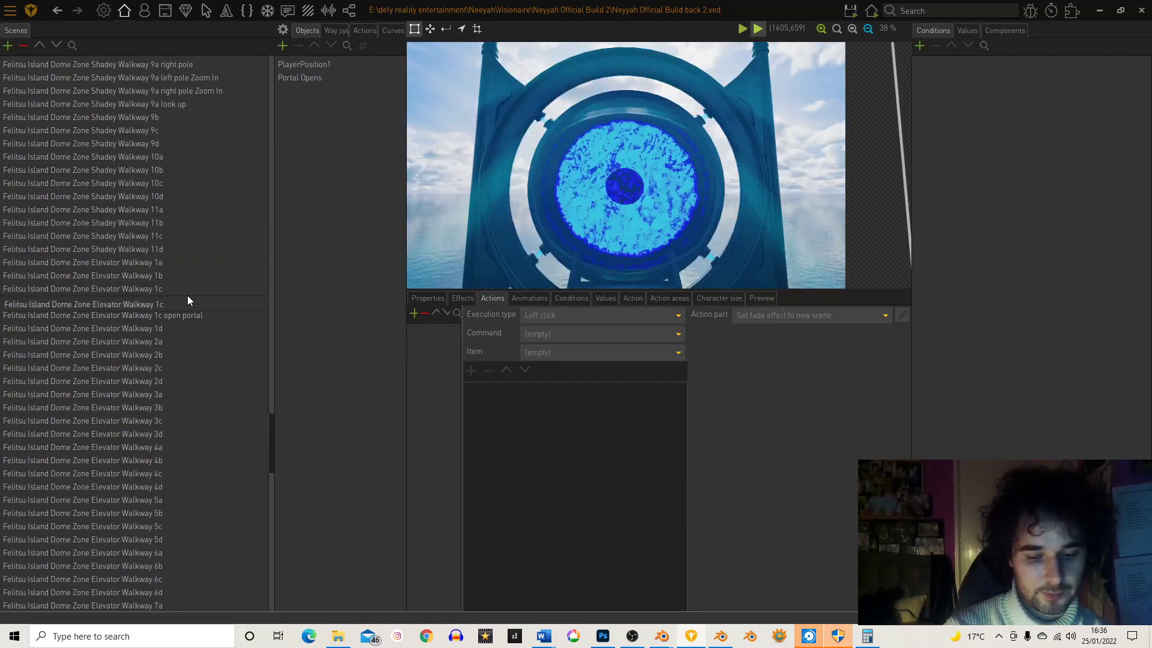
type("closed")
key("Return")
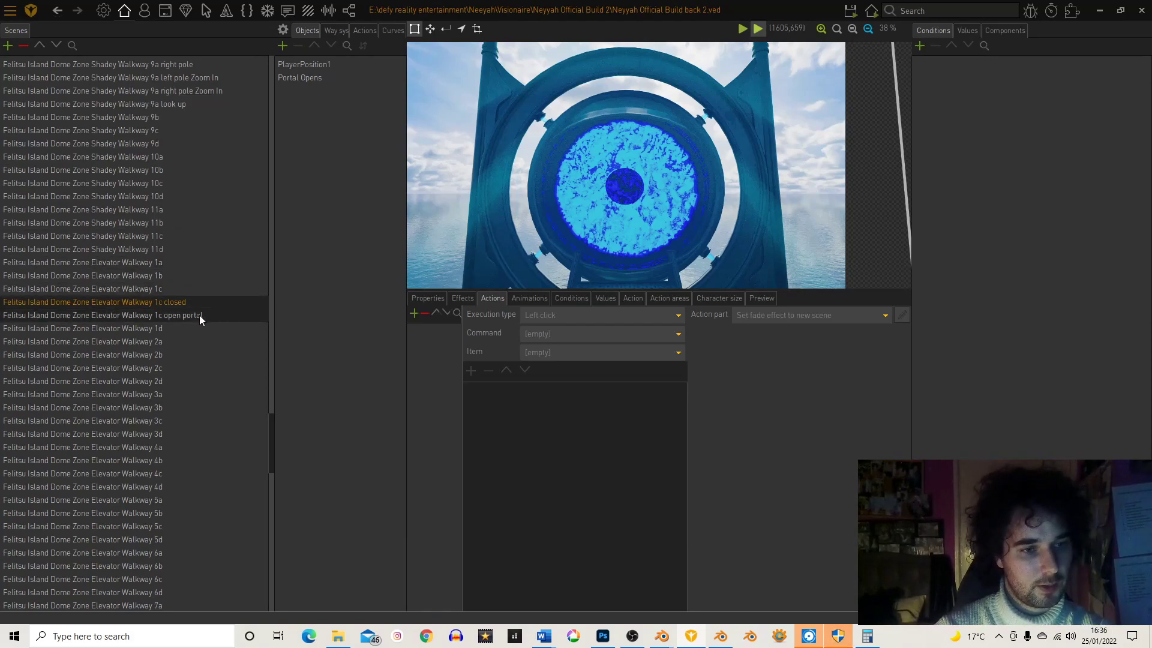
Step: Rename the '1c open portal' scene to '1c open'
left_click(205, 315)
left_click(215, 315)
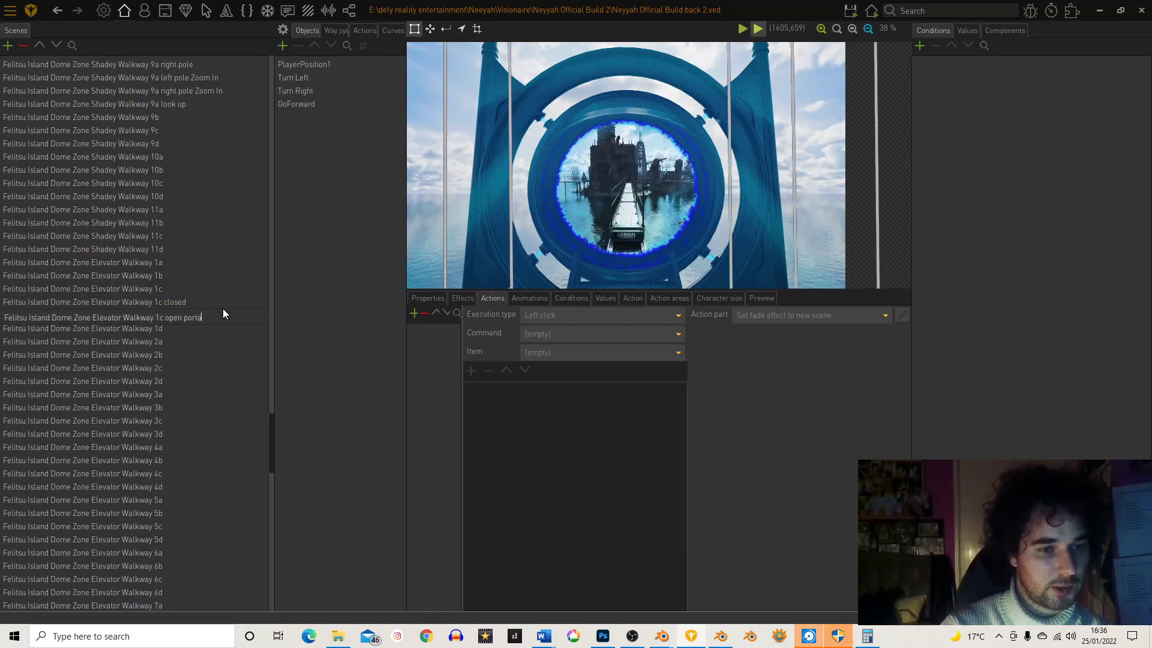
key("BackSpace")
key("BackSpace")
key("Return")
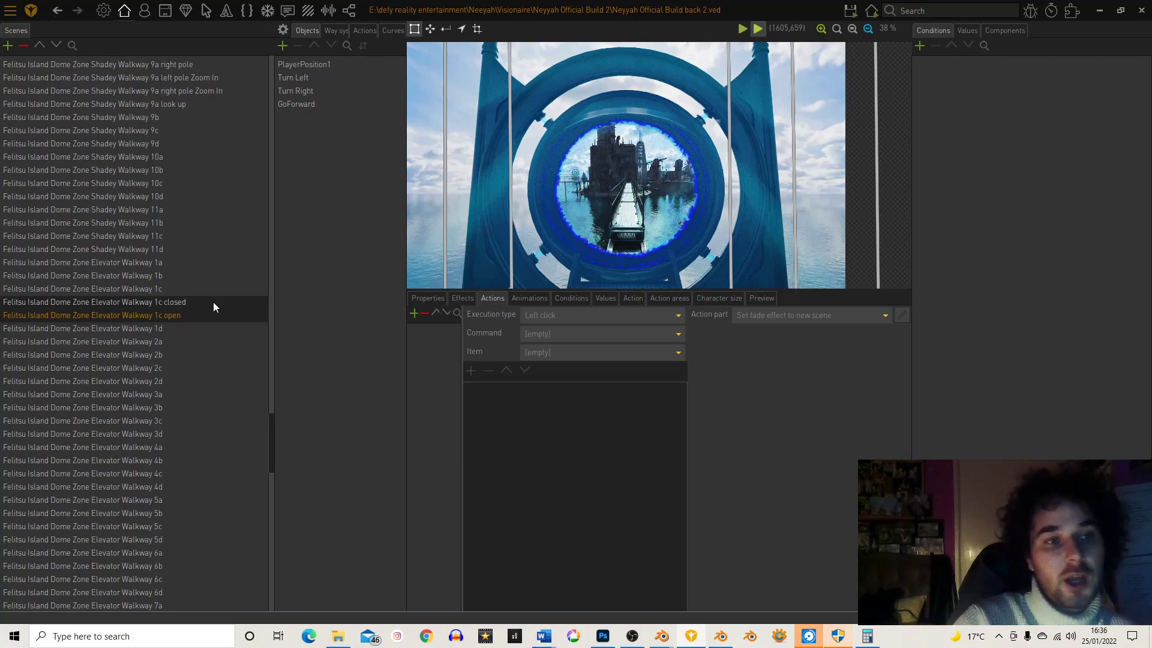
Step: Check the Shadey Walkway 9a right pole scenes and Elevator Walkway 6a, then open Elevator Walkway 1c
left_click(190, 64)
scroll(202, 117, "up", 1)
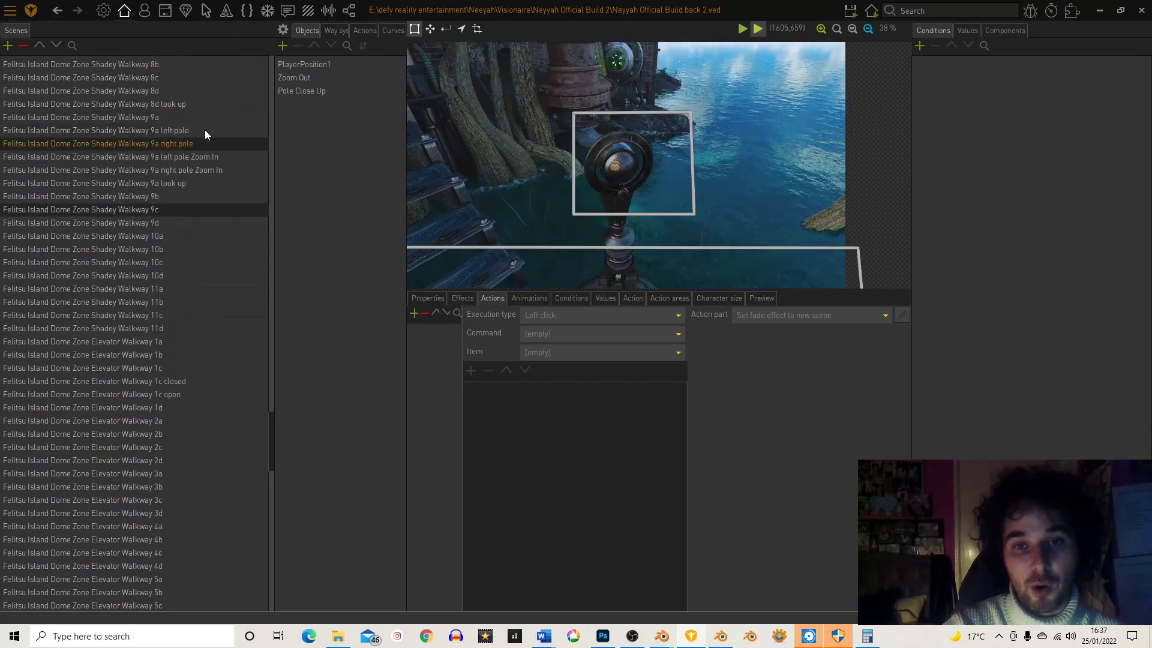
left_click(198, 133)
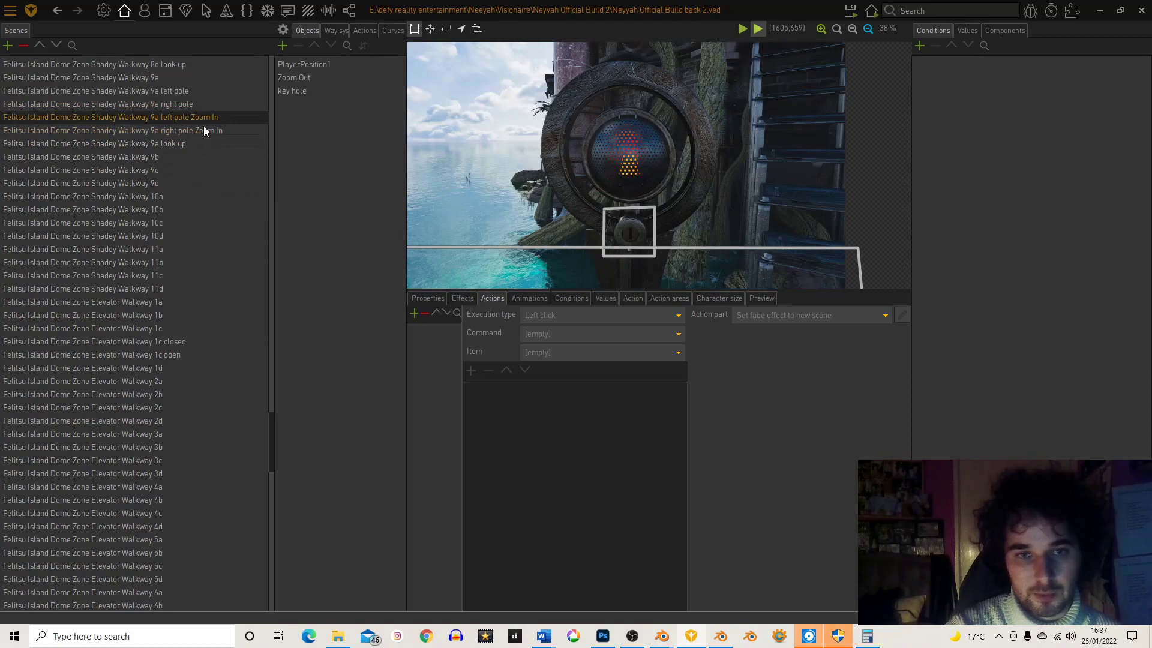
scroll(177, 342, "down", 6)
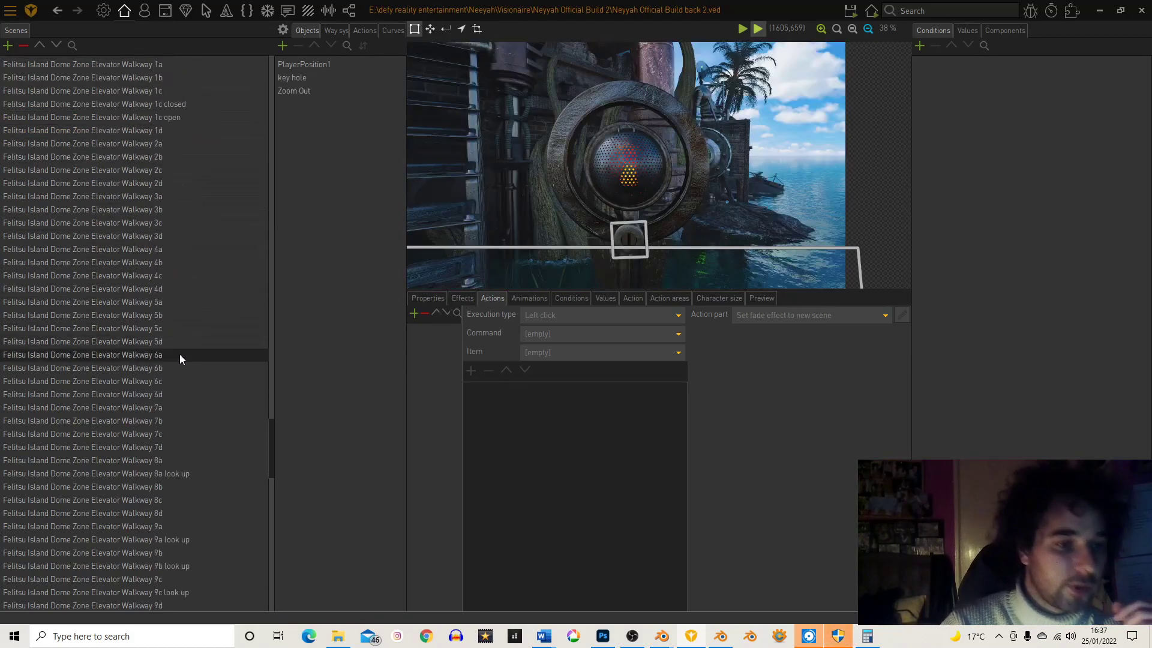
left_click(179, 356)
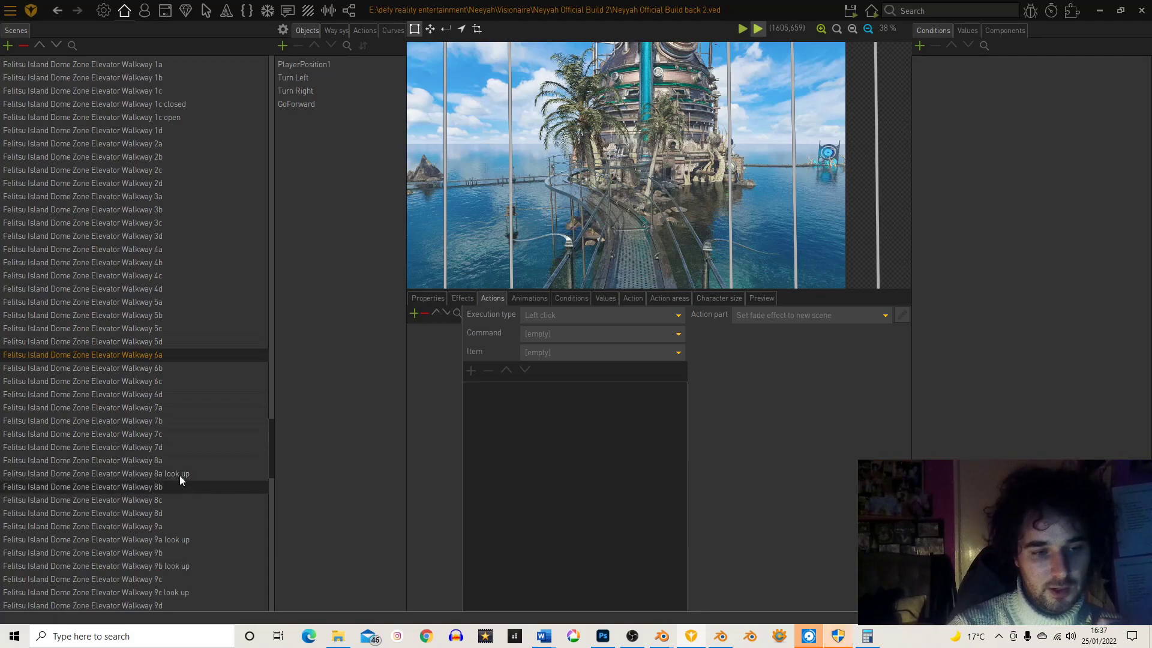
scroll(257, 471, "down", 1)
scroll(228, 533, "down", 1)
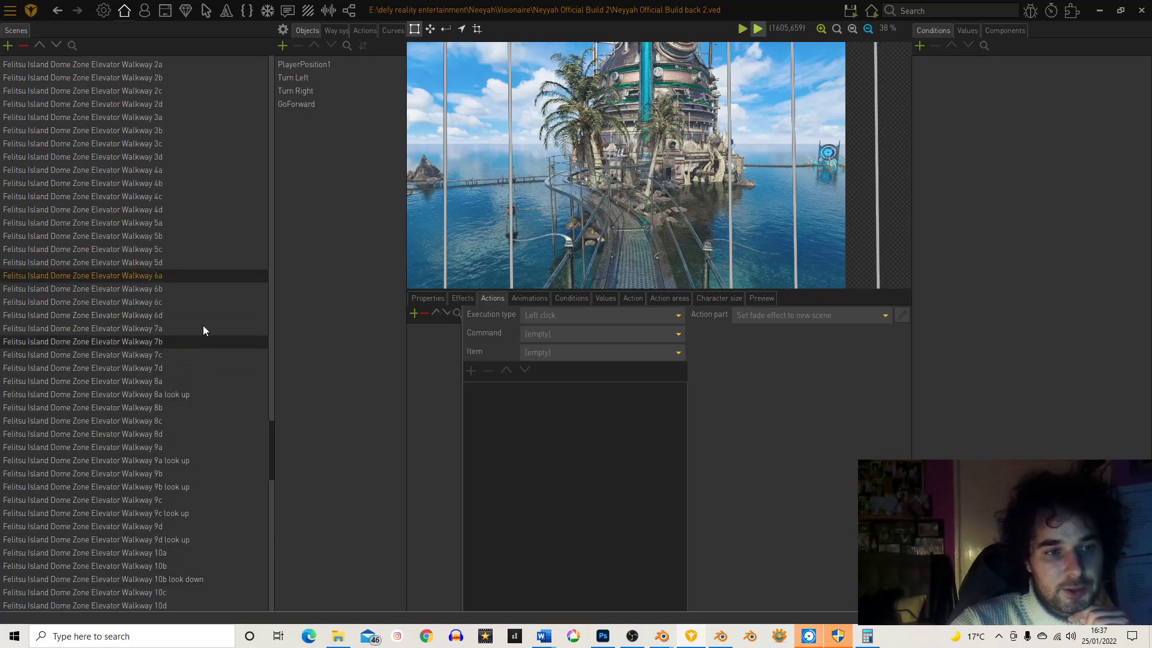
scroll(204, 359, "up", 5)
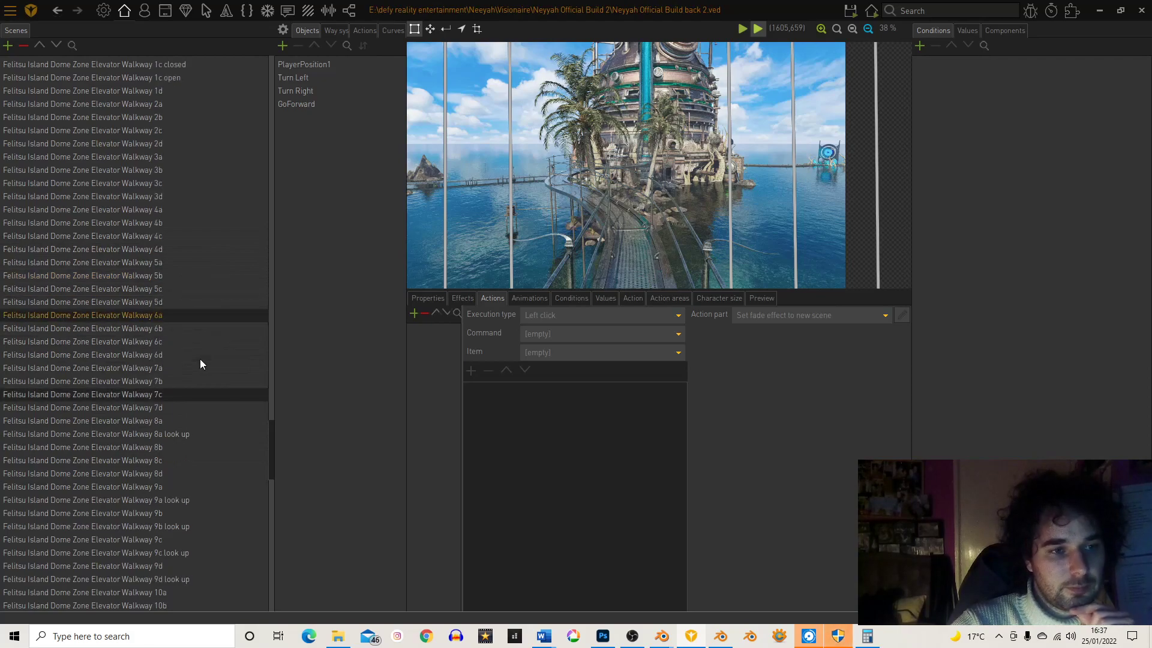
scroll(190, 282, "up", 1)
left_click(188, 273)
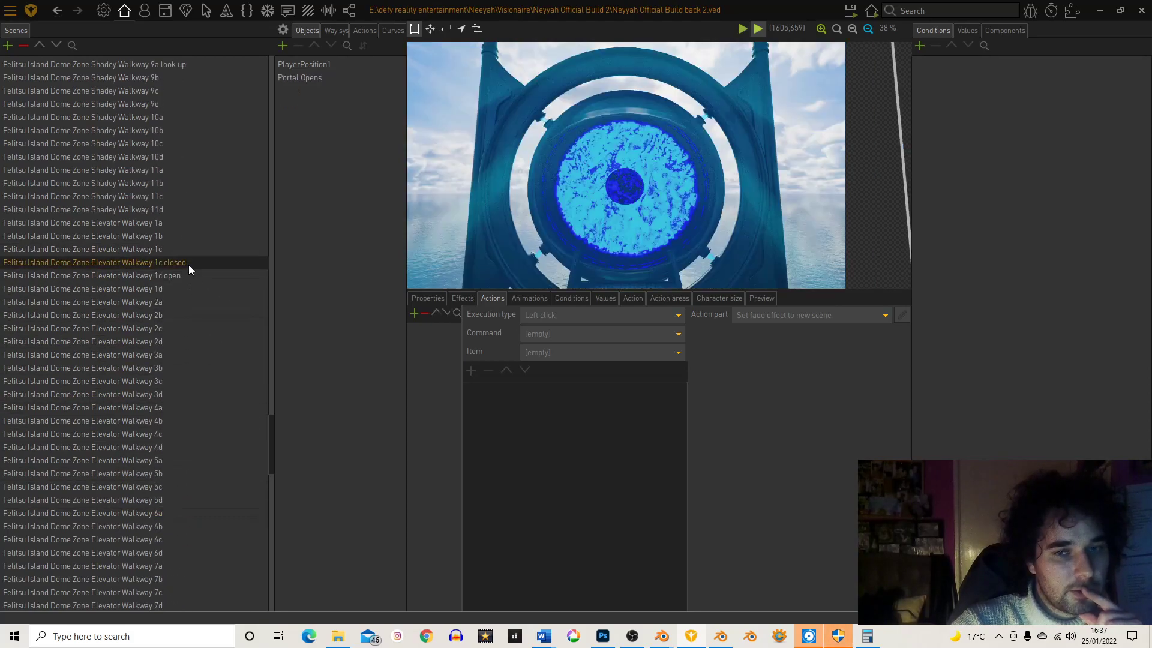
Step: In GoForward's left-click script, set the SPEED and NEUTRAL tunnel fades to 'Fade to new scene'
left_click(291, 105)
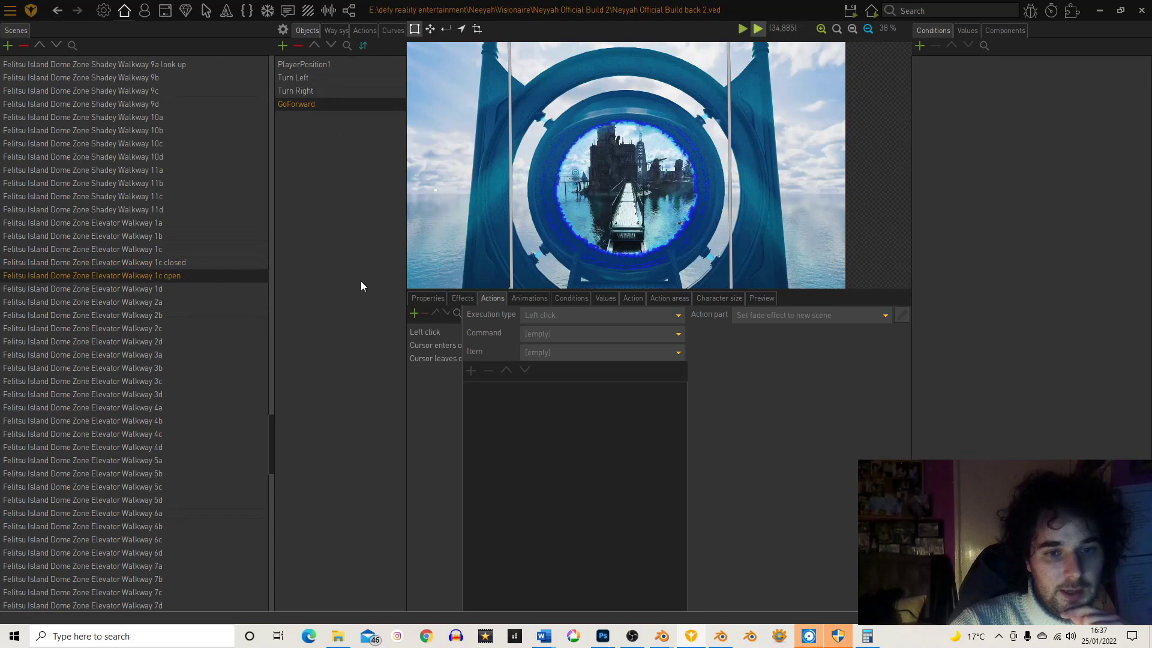
left_click(421, 328)
left_click(596, 418)
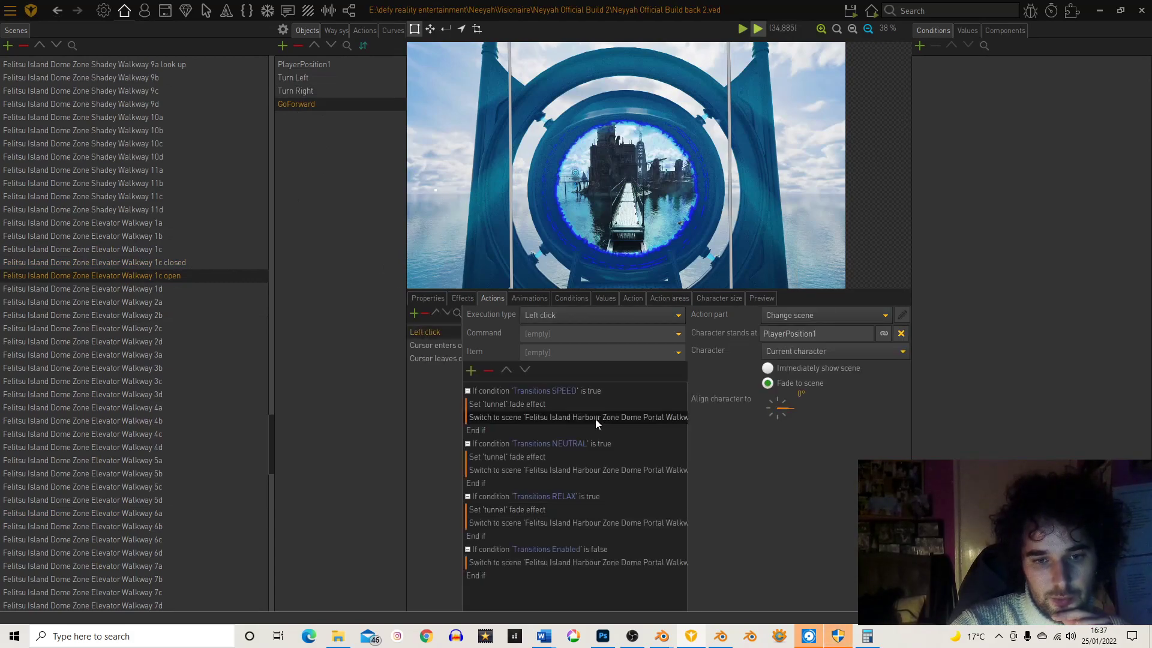
left_click(558, 403)
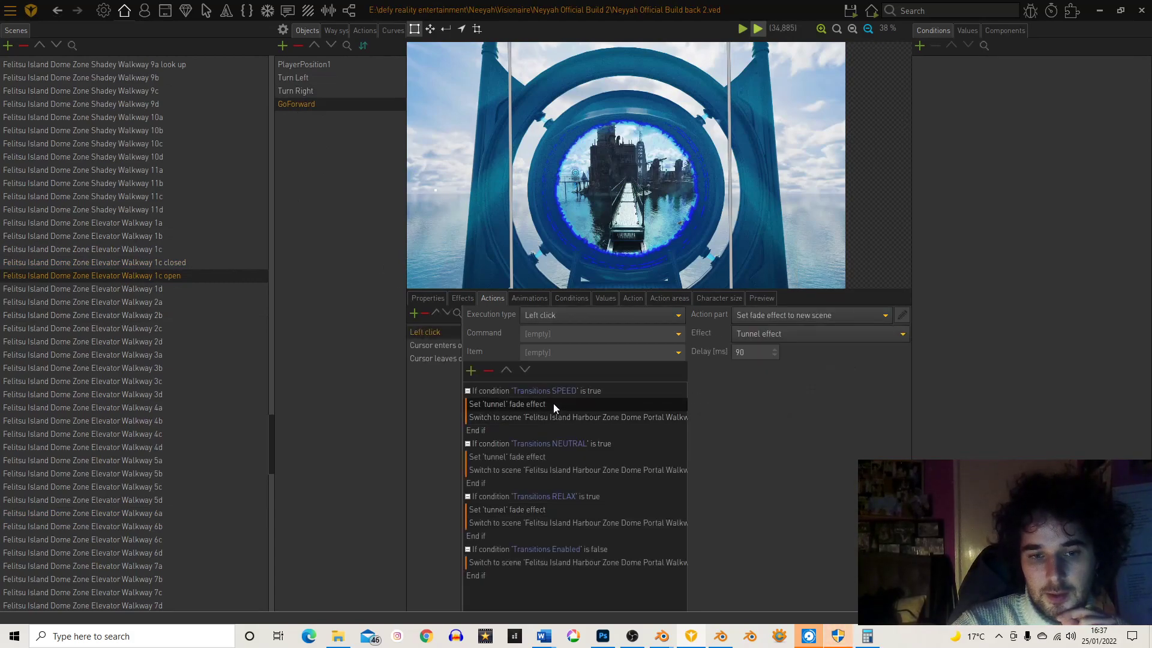
left_click(841, 336)
left_click(773, 401)
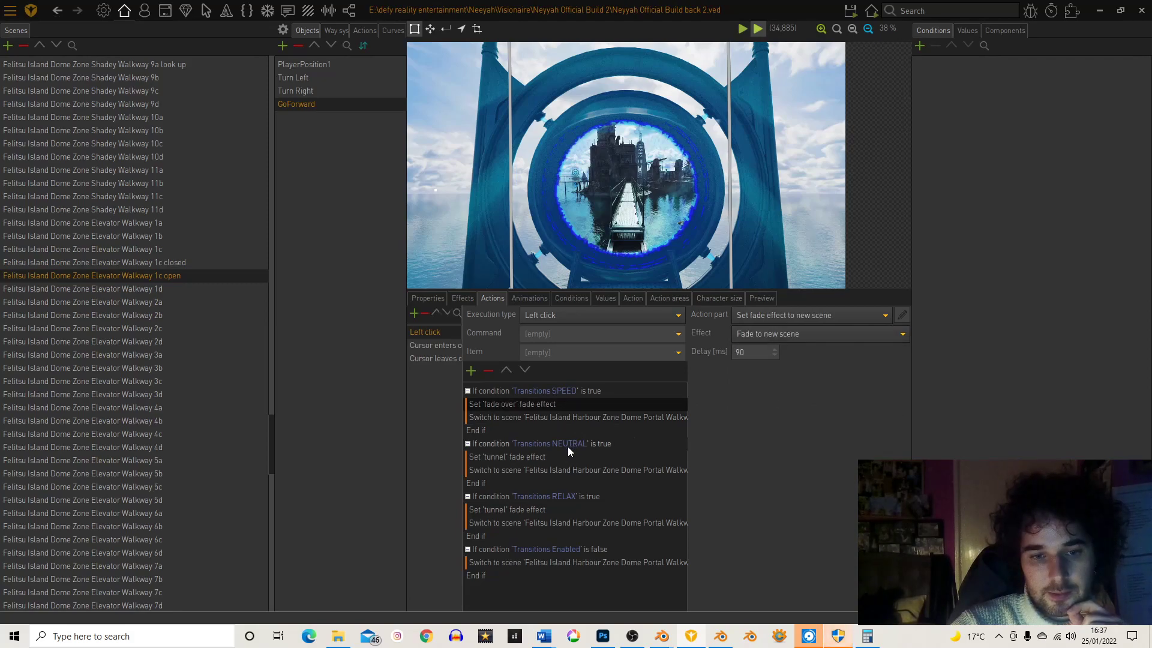
left_click(561, 457)
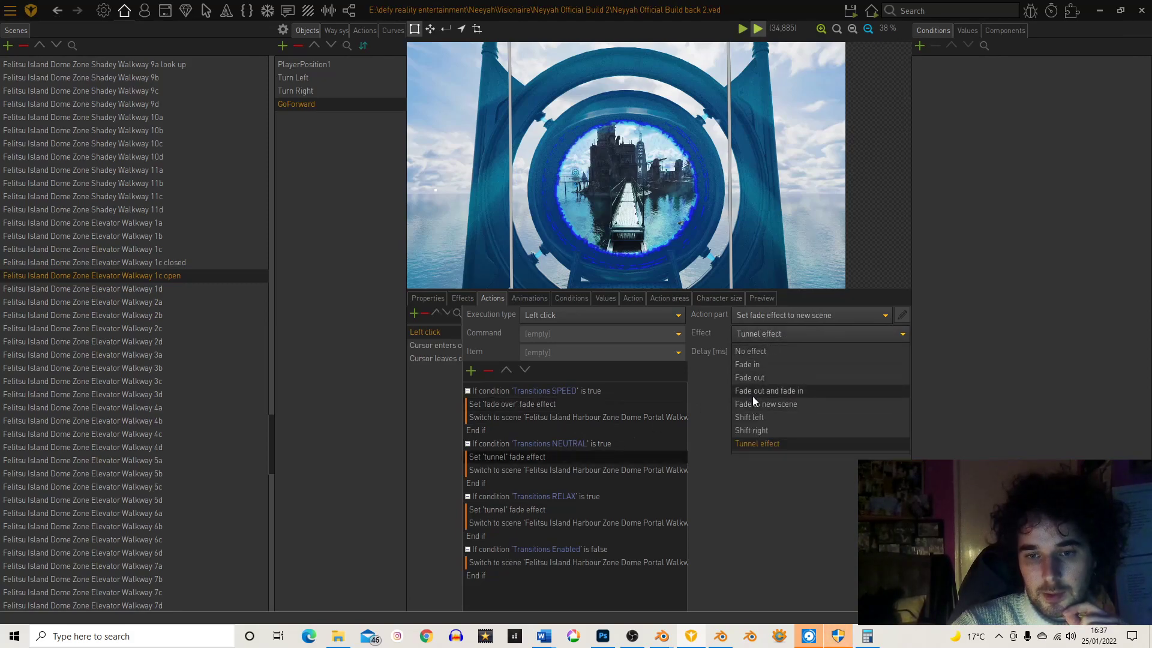
left_click(772, 401)
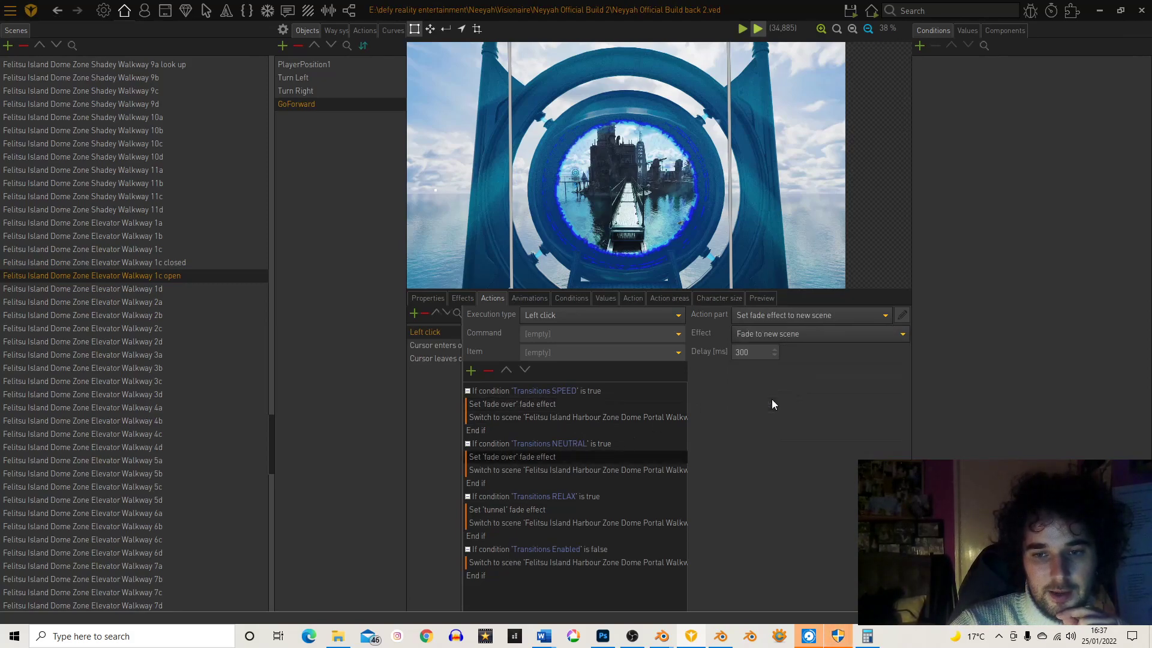
left_click(536, 510)
left_click(774, 335)
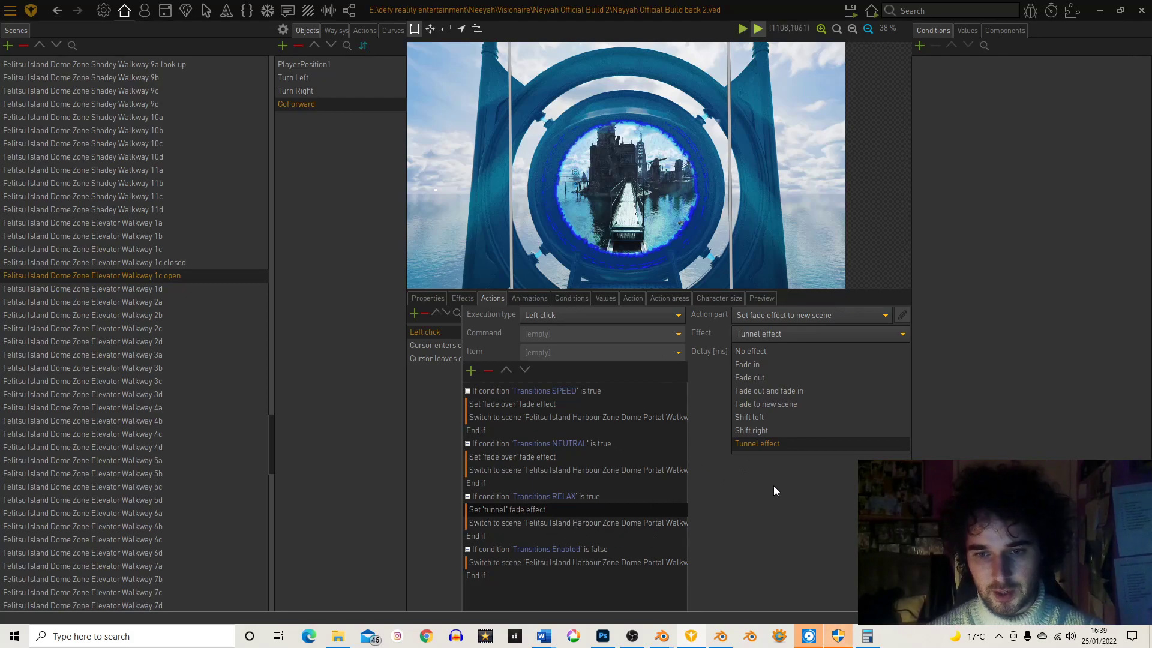
Step: Set the RELAX fade to 'Fade to new scene' with a 600 ms delay and launch the game
left_click(761, 405)
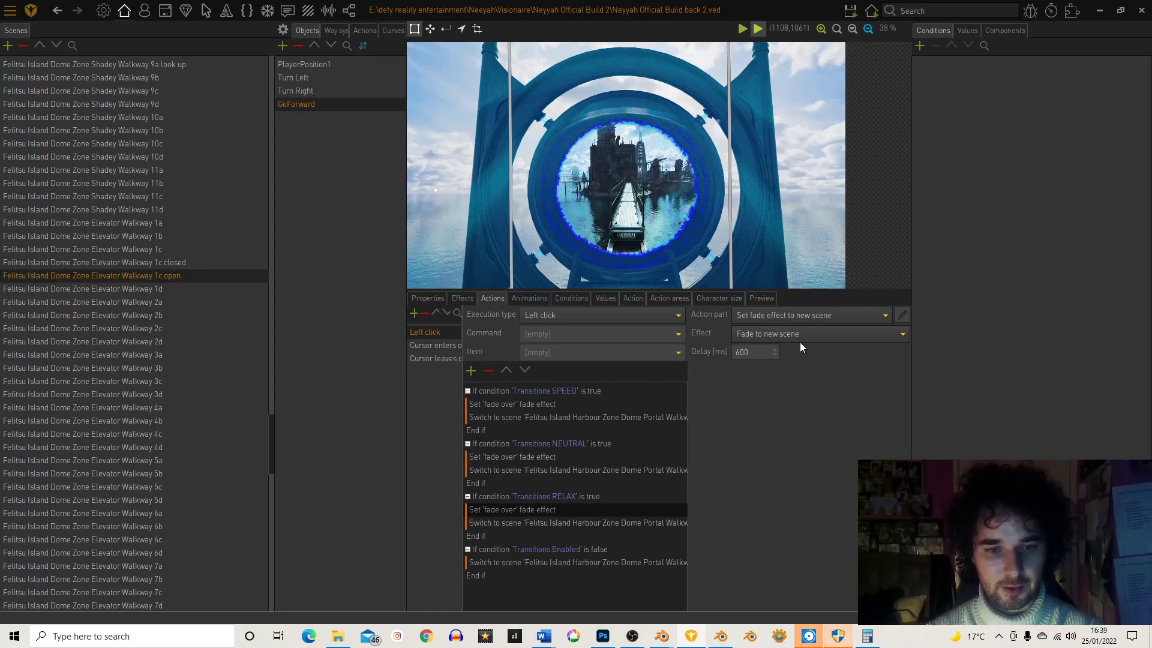
left_click(851, 11)
left_click(866, 70)
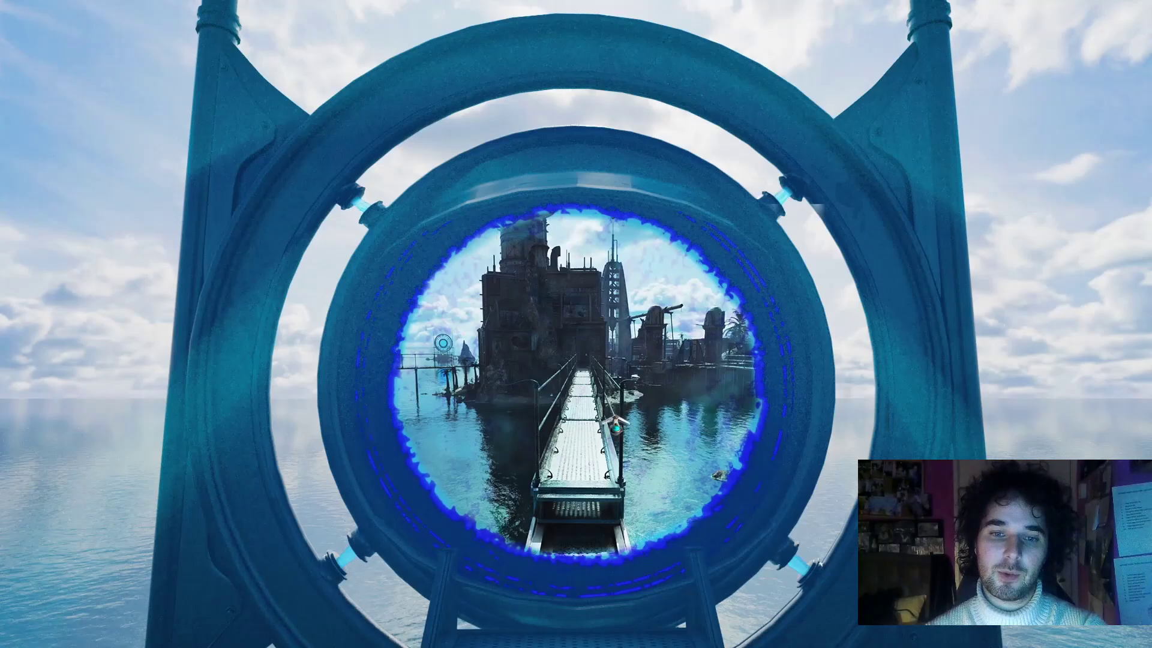
Step: Step through the portal into the island scene and turn toward the ocean
left_click(587, 354)
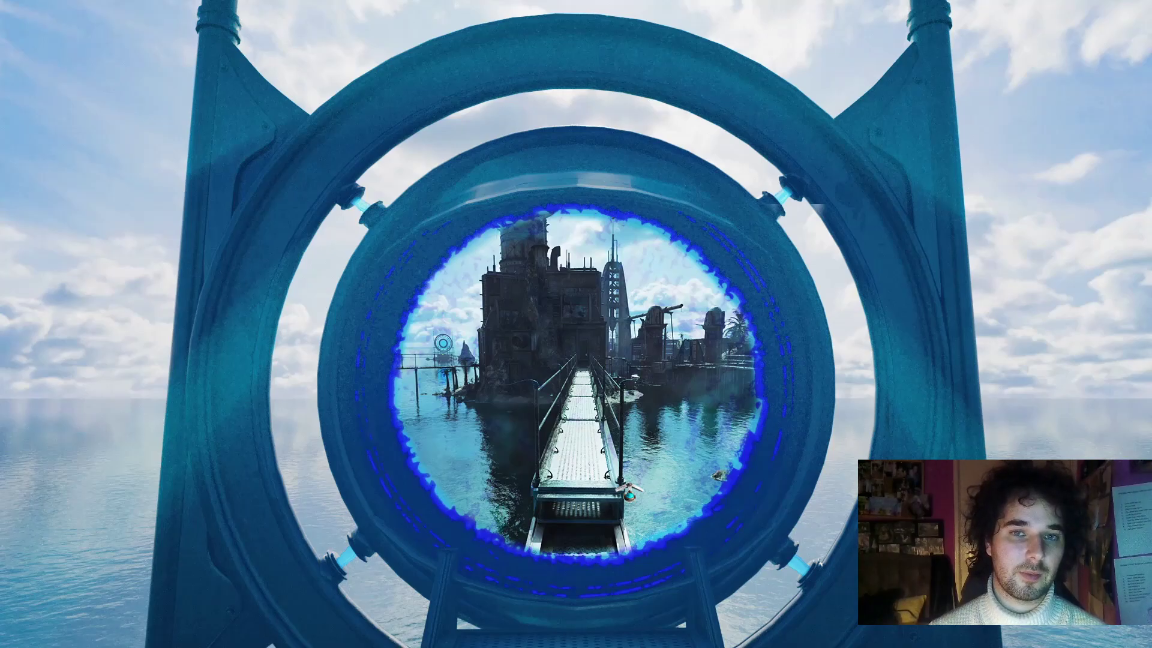
left_click(253, 393)
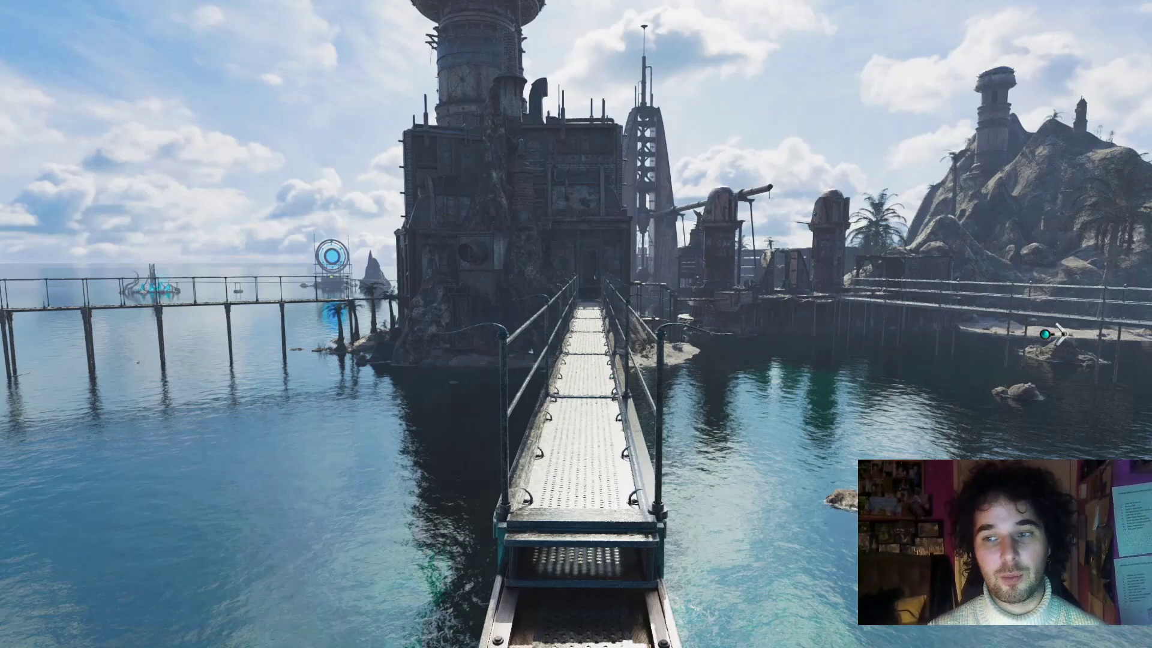
Step: Walk through the ring portal to the domed walkway and on toward the tower
left_click(1071, 339)
left_click(1071, 340)
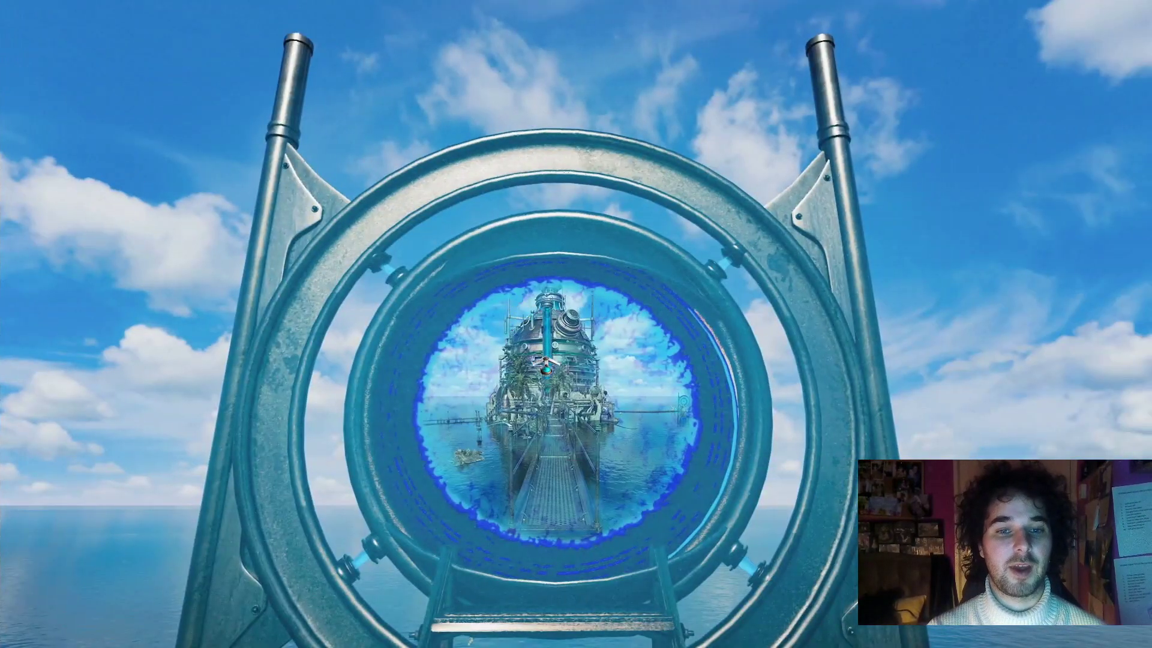
left_click(561, 406)
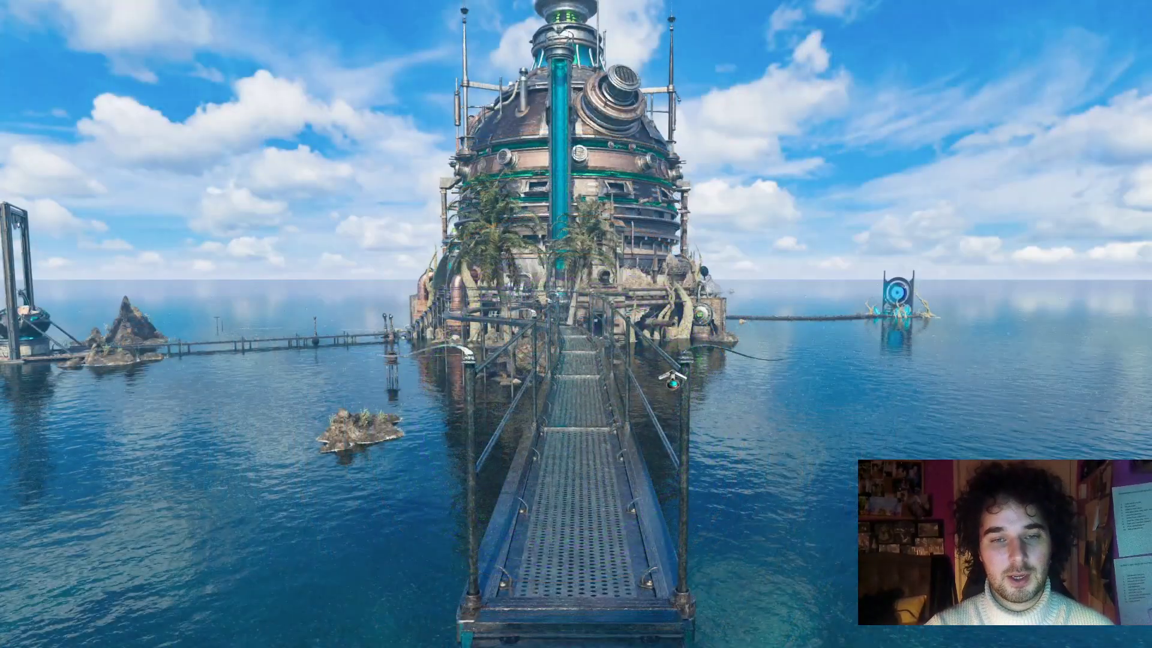
left_click(1140, 332)
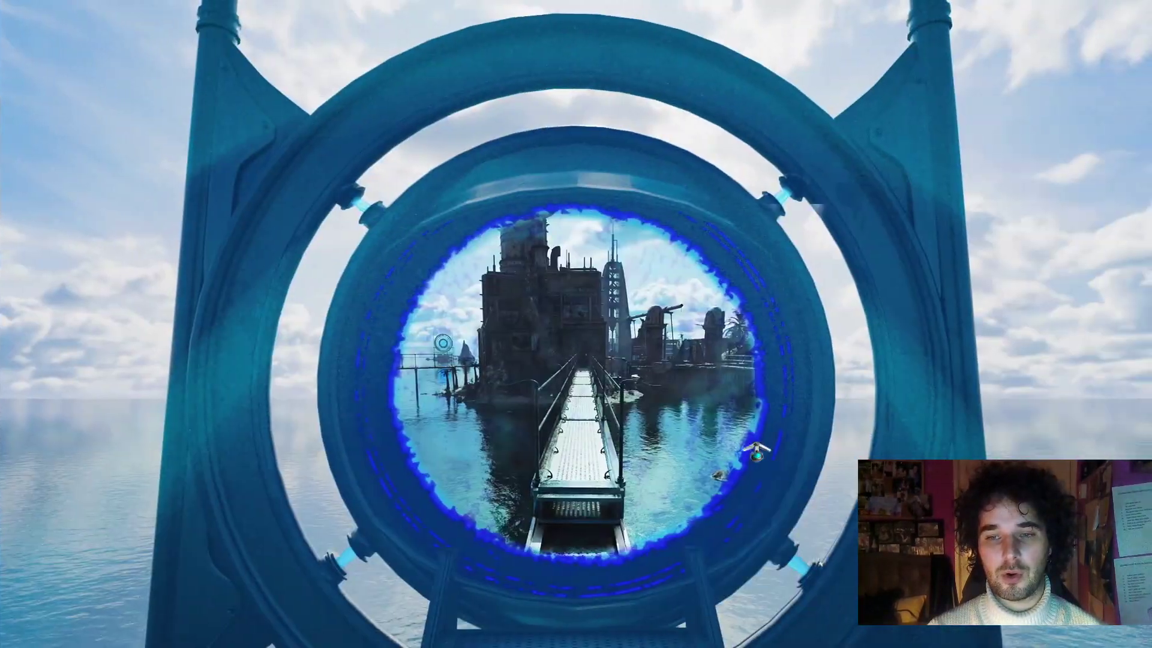
left_click(602, 332)
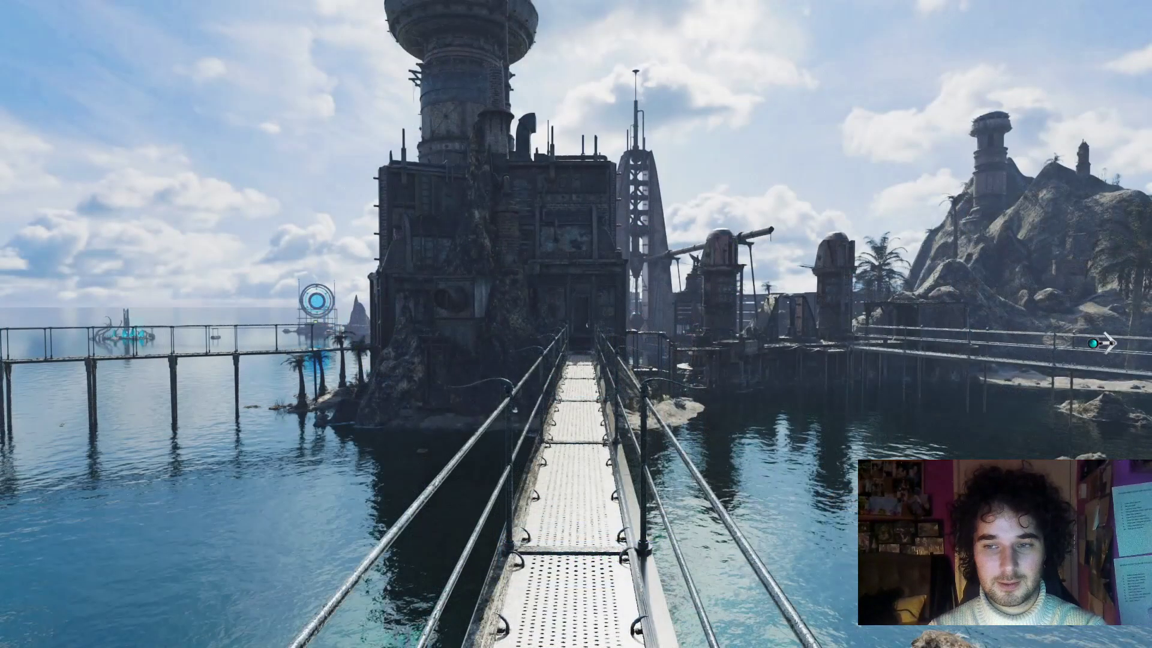
Step: Pass back through the portals onto the dock walkway, then quit the test with Alt+F4
left_click(1101, 340)
left_click(1102, 340)
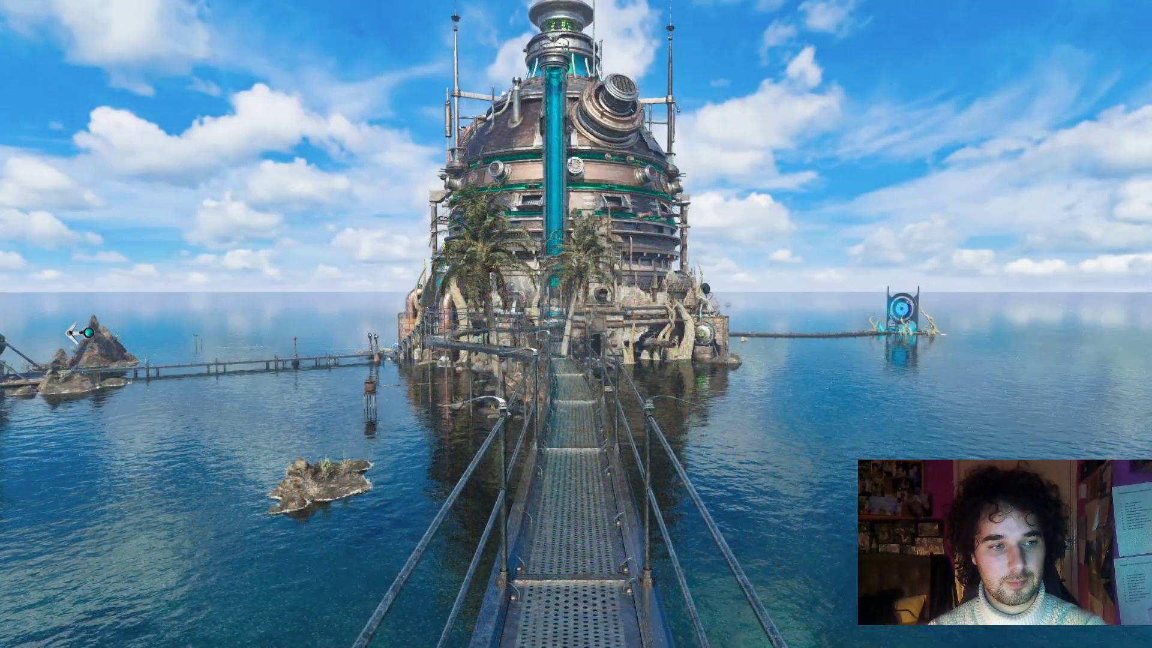
left_click(84, 332)
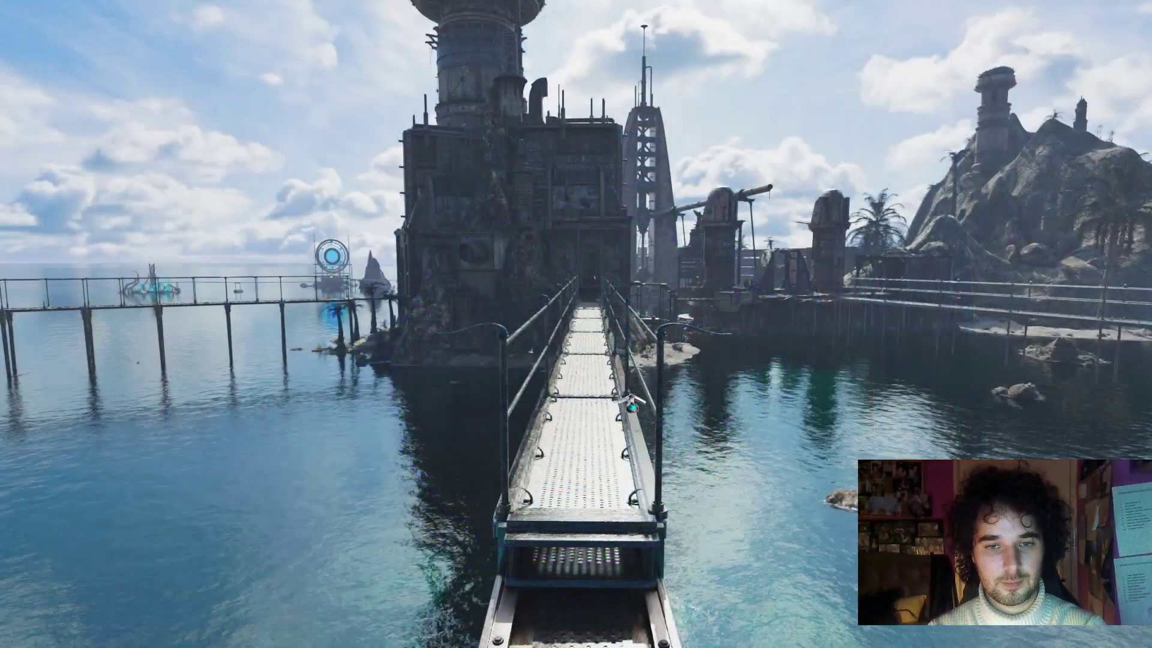
mouse_move(1093, 60)
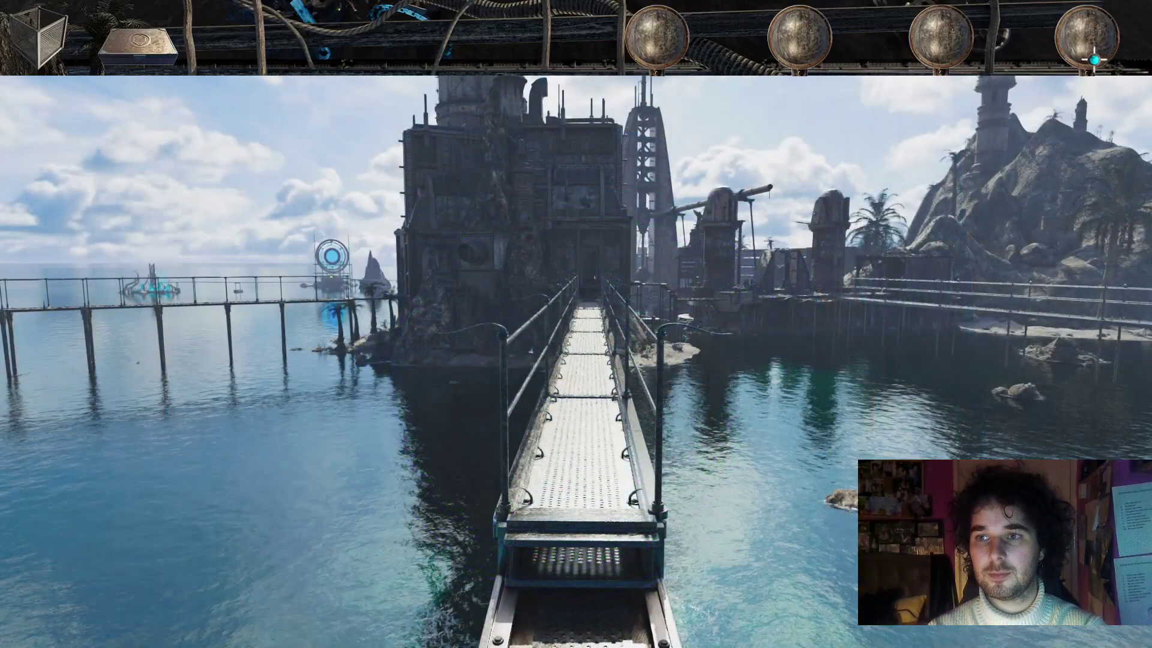
key("alt+F4")
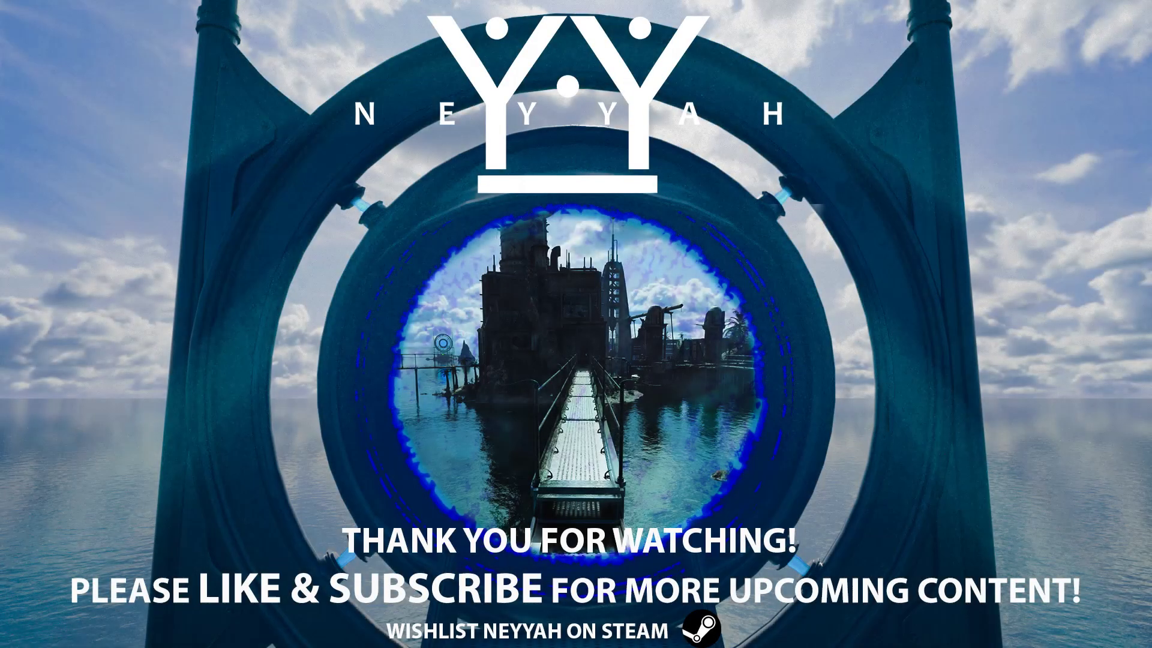